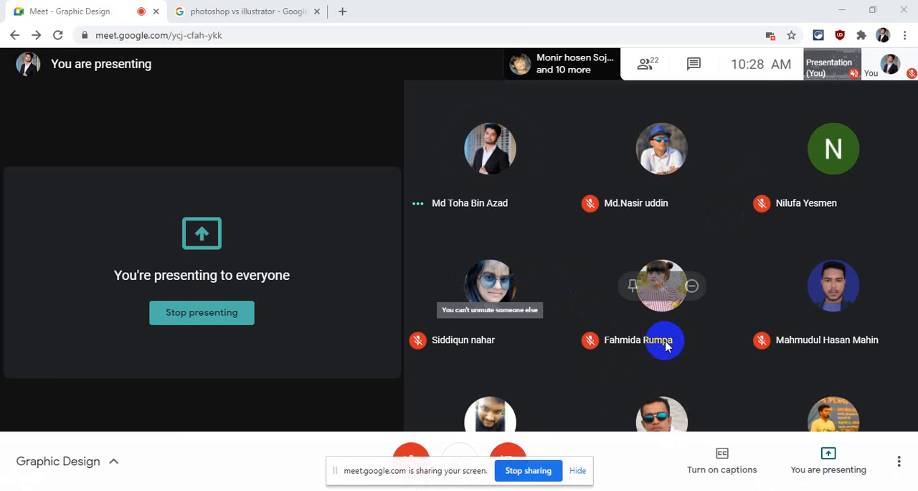
- Show the image results for "photoshop vs illustrator" and open the Pluralsight comparison picture
left_click(230, 7)
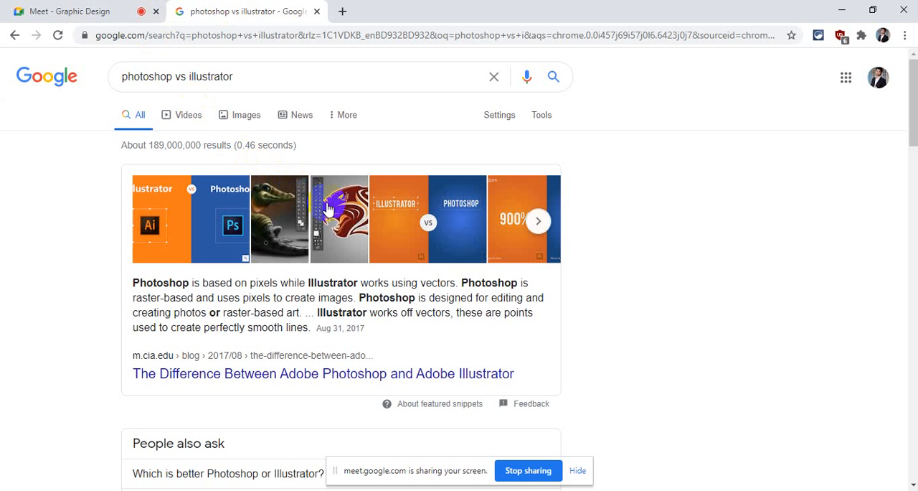
left_click(240, 116)
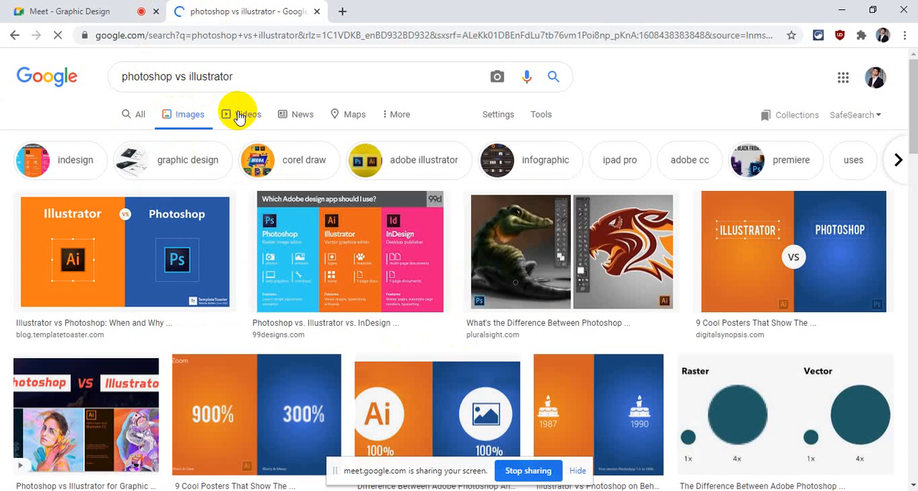
left_click(587, 251)
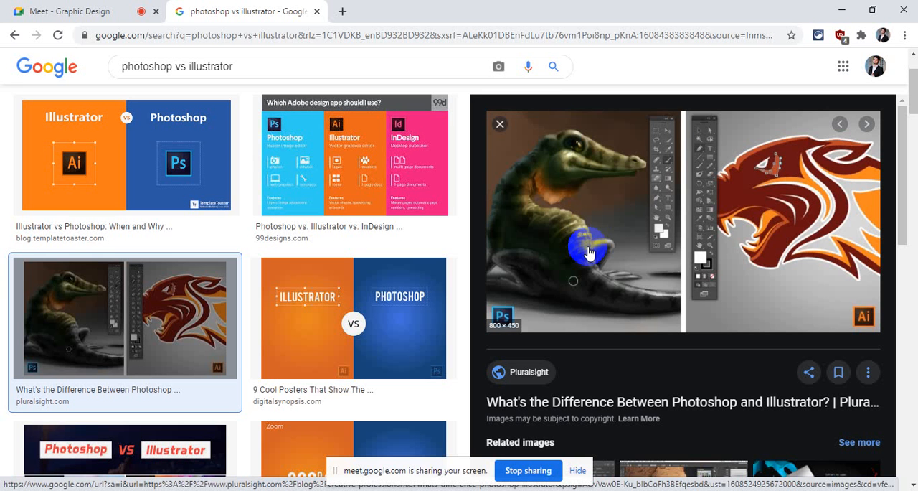
- Browse the image results and open the m.cia.edu picture comparing raster and vector circles
scroll(531, 198, "down", 3)
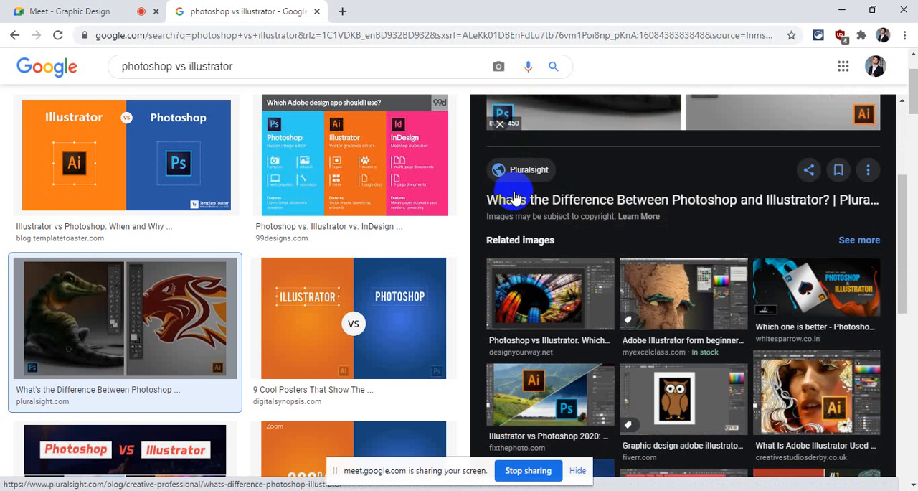
scroll(413, 237, "down", 4)
scroll(413, 237, "down", 5)
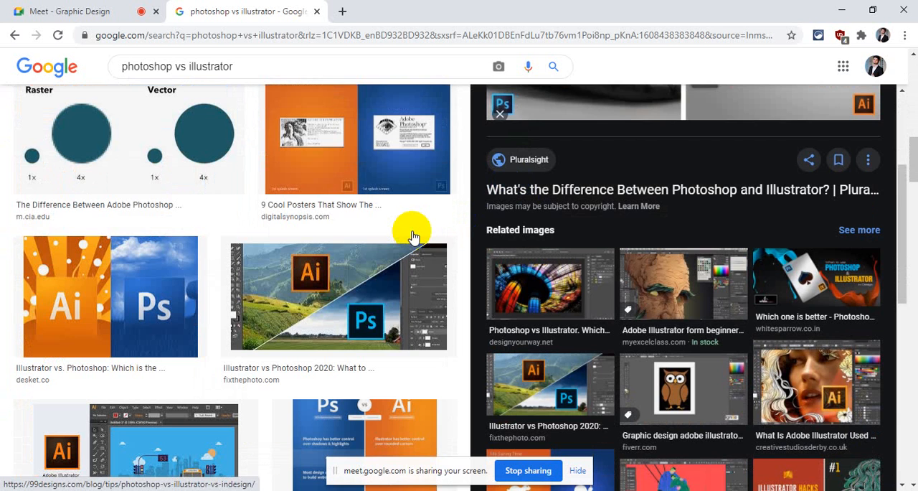
left_click(132, 163)
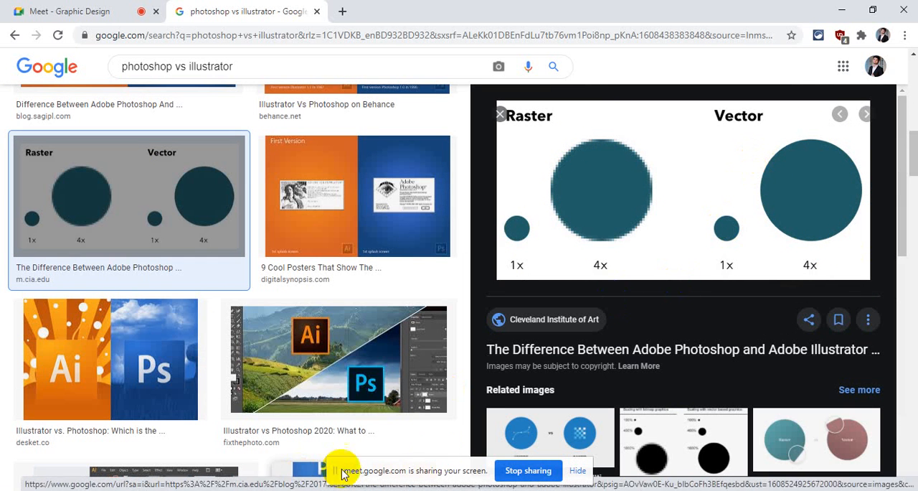
- Find Adobe Photoshop CC 2018 among the installed apps and launch it
left_click(240, 490)
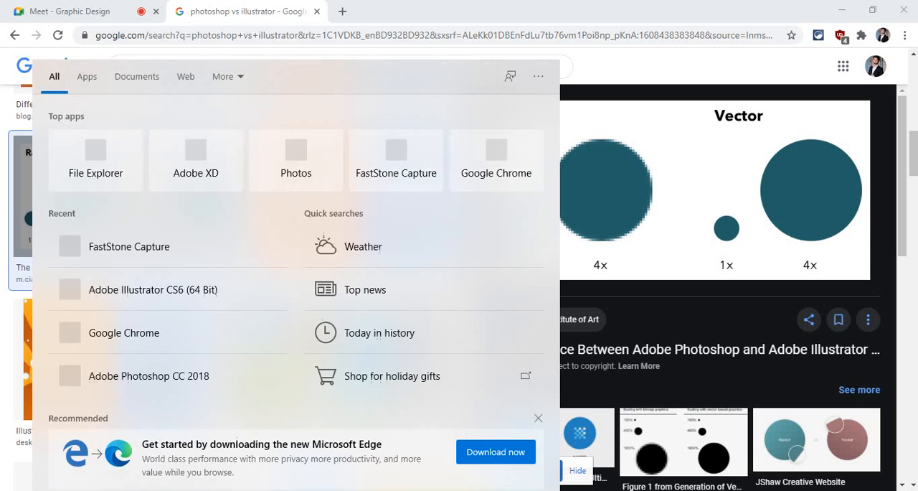
type("phot")
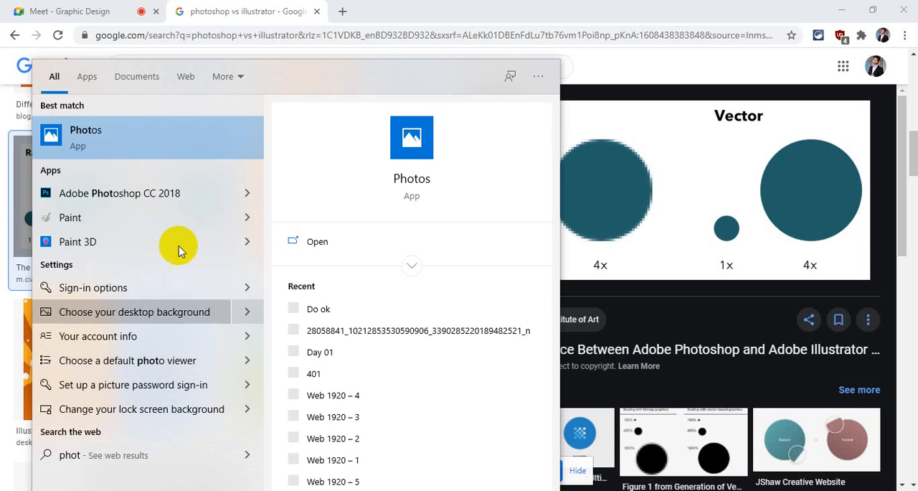
left_click(173, 201)
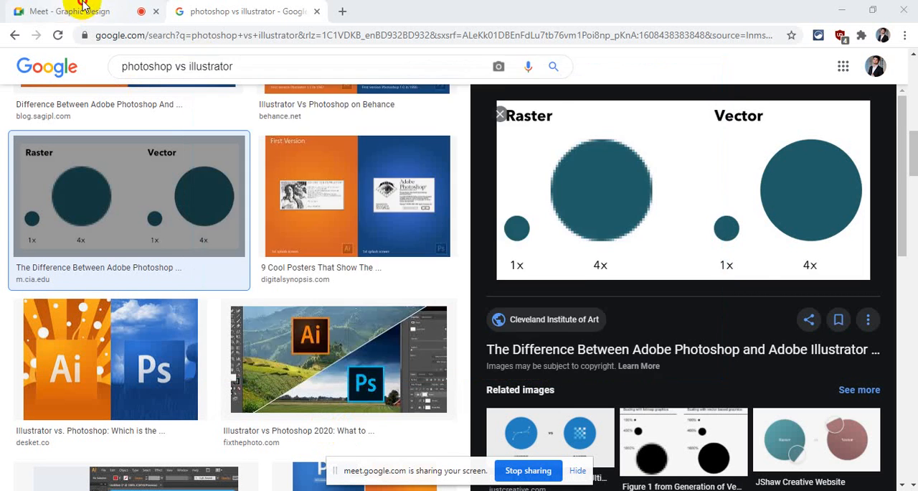
left_click(81, 9)
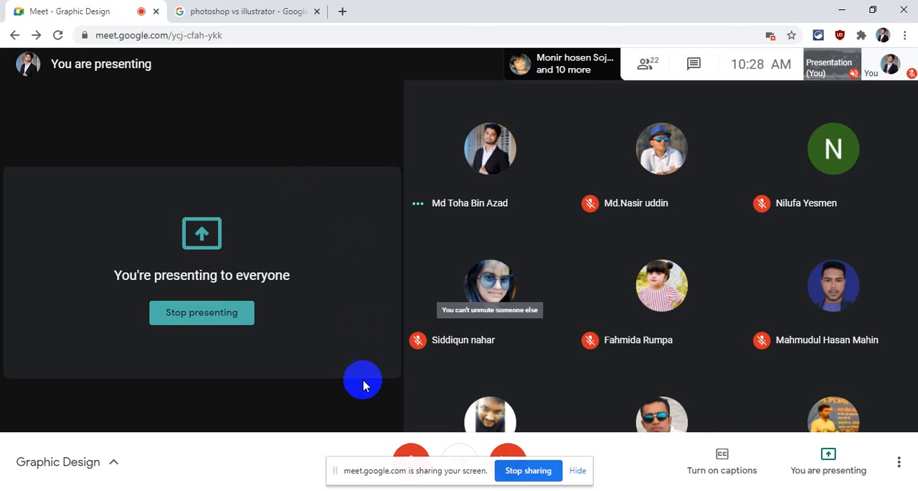
left_click(278, 9)
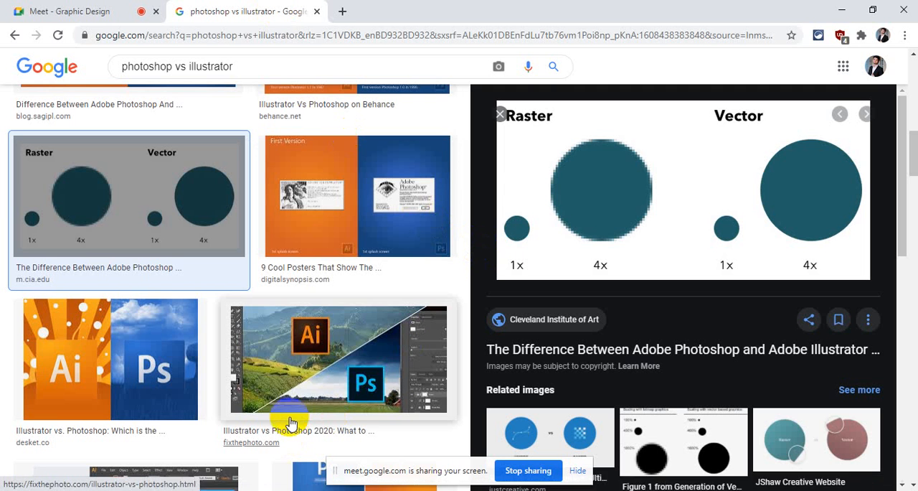
- Switch to Illustrator and create a new Letter-size print document, 612 by 792 pt, in portrait orientation
left_click(575, 490)
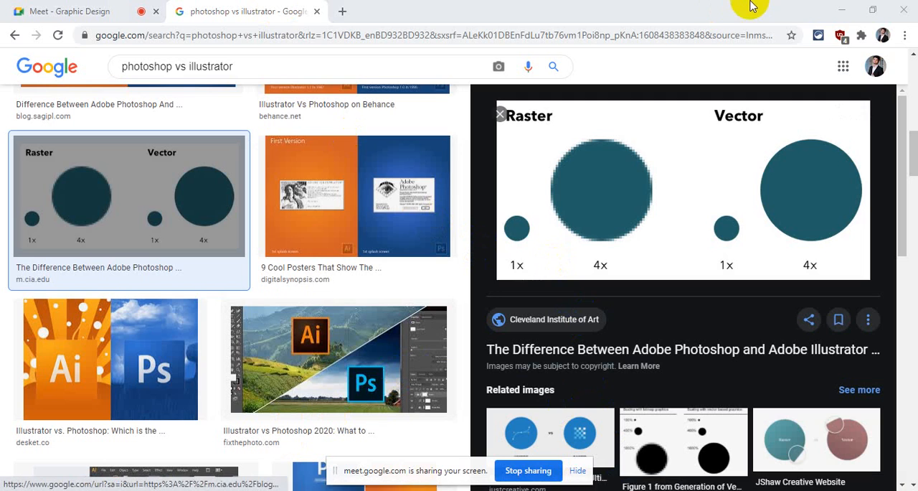
left_click(840, 10)
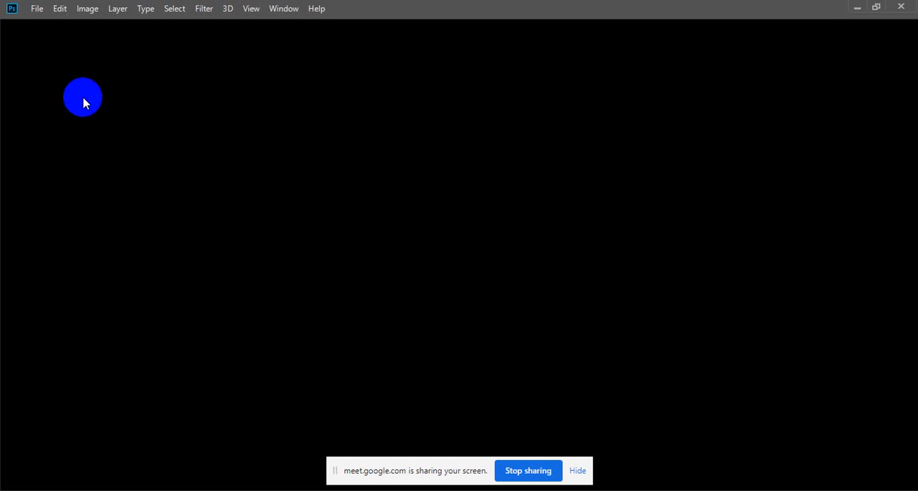
left_click(857, 7)
left_click(549, 490)
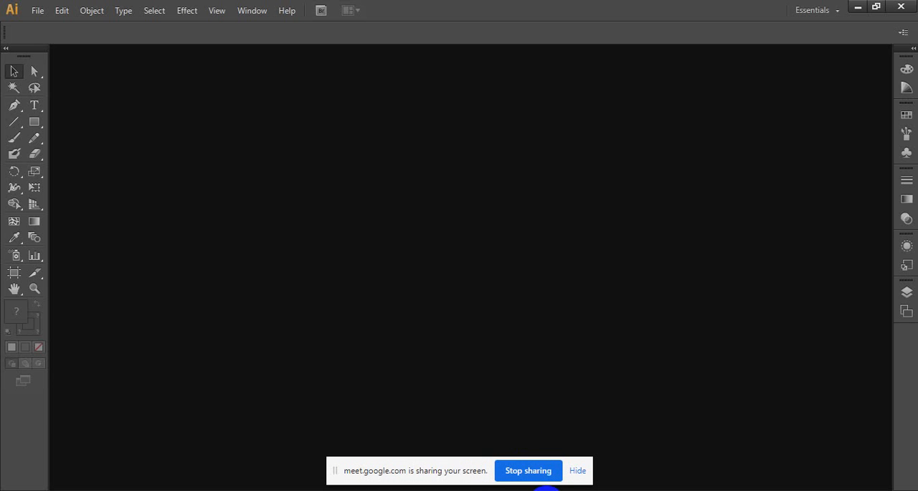
left_click(44, 12)
mouse_move(40, 11)
left_click(53, 26)
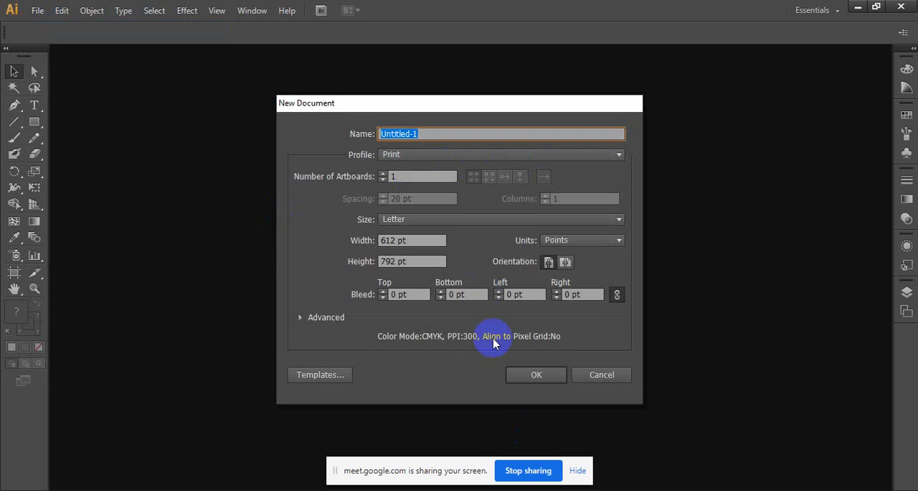
left_click(534, 375)
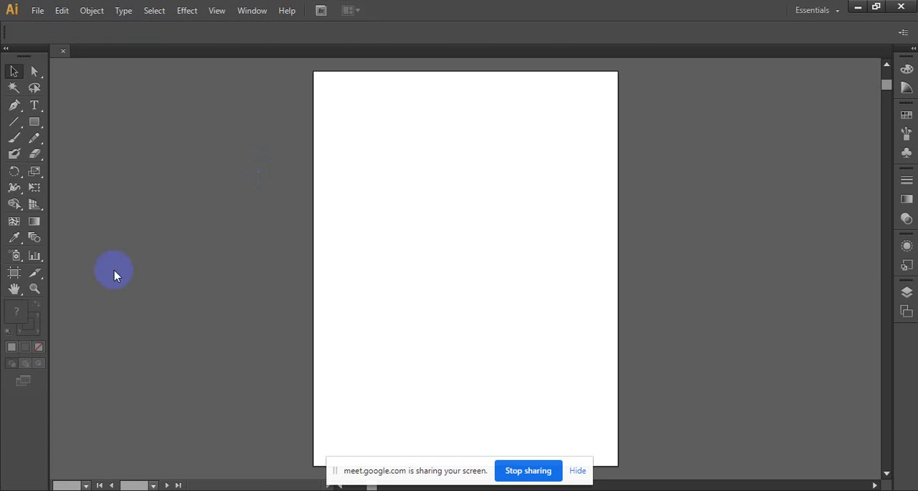
- Draw a circle slightly above the artboard's center with the Ellipse tool and fill it with black
left_click_drag(30, 125, 101, 152)
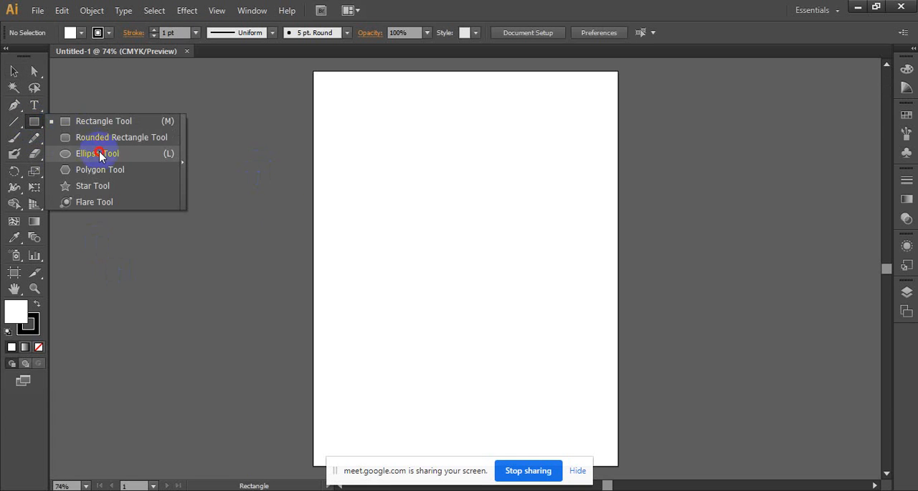
left_click_drag(394, 188, 480, 282)
left_click(72, 32)
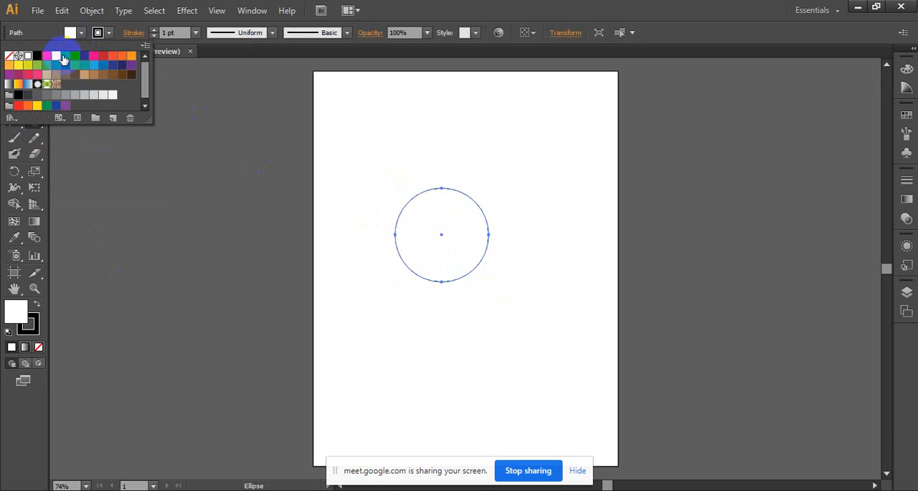
left_click(37, 56)
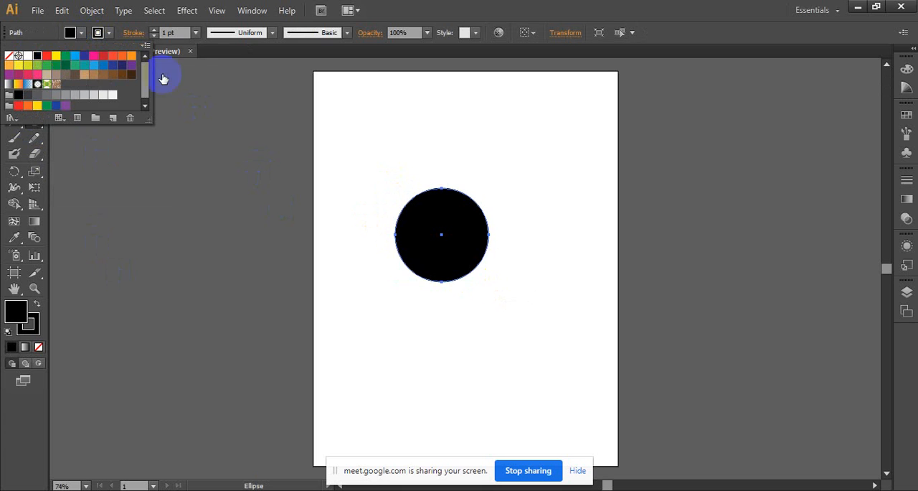
left_click(380, 57)
left_click(13, 71)
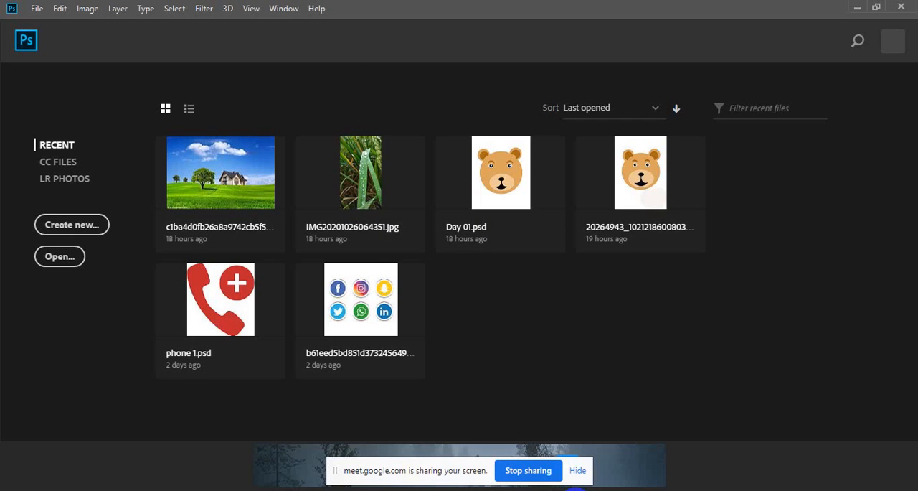
- In Photoshop, create a 1000 x 1000 px document at 72 ppi and draw a black circle about 366 px in diameter
left_click(95, 228)
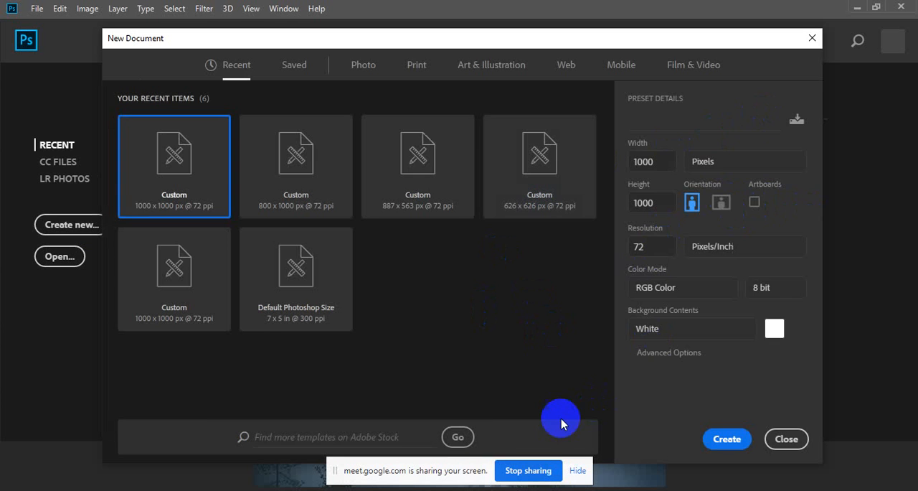
left_click(725, 441)
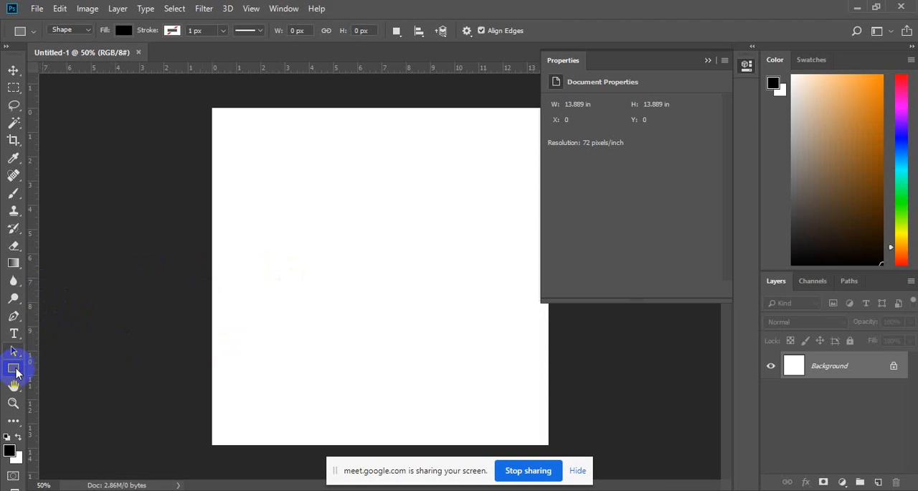
left_click_drag(14, 374, 76, 395)
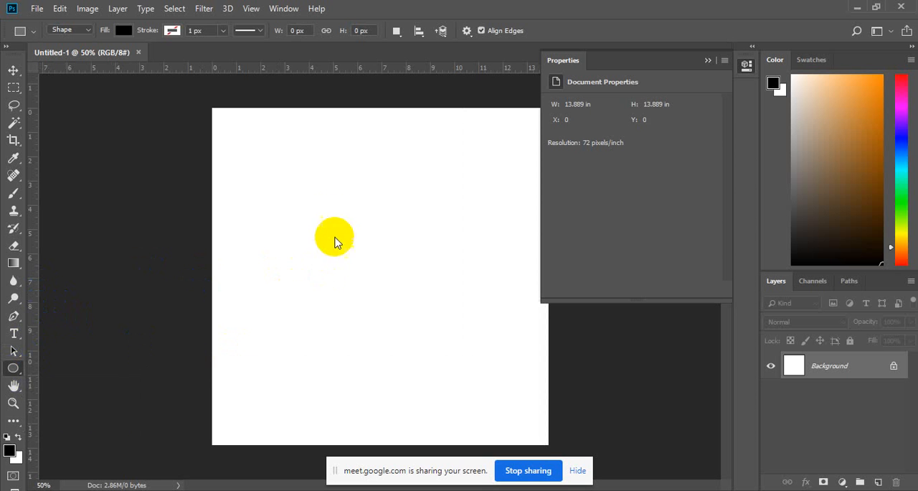
left_click_drag(298, 205, 432, 328)
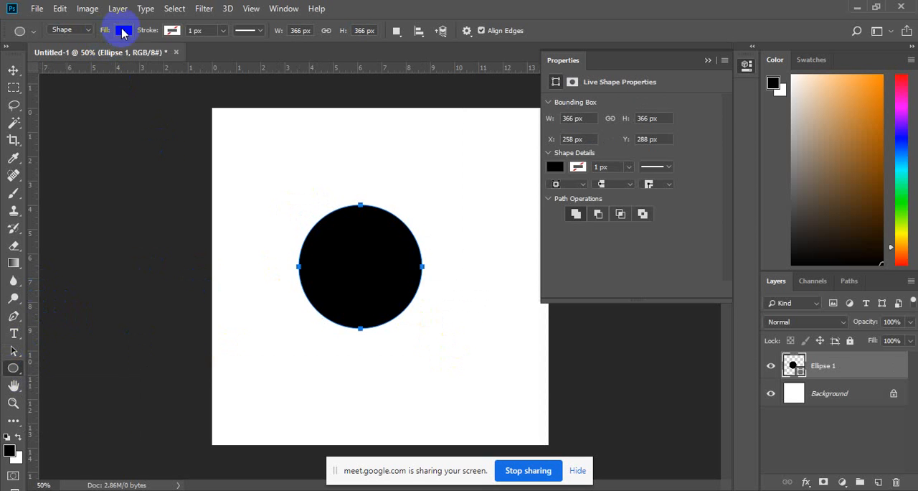
left_click(13, 70)
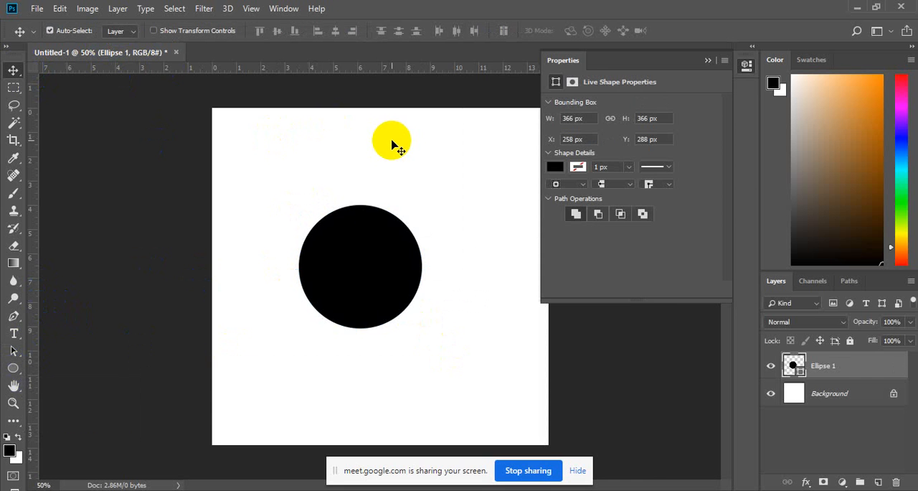
- Enlarge the black circle in Photoshop, then in Illustrator to 185%, to compare the two shapes
left_click_drag(348, 261, 388, 269)
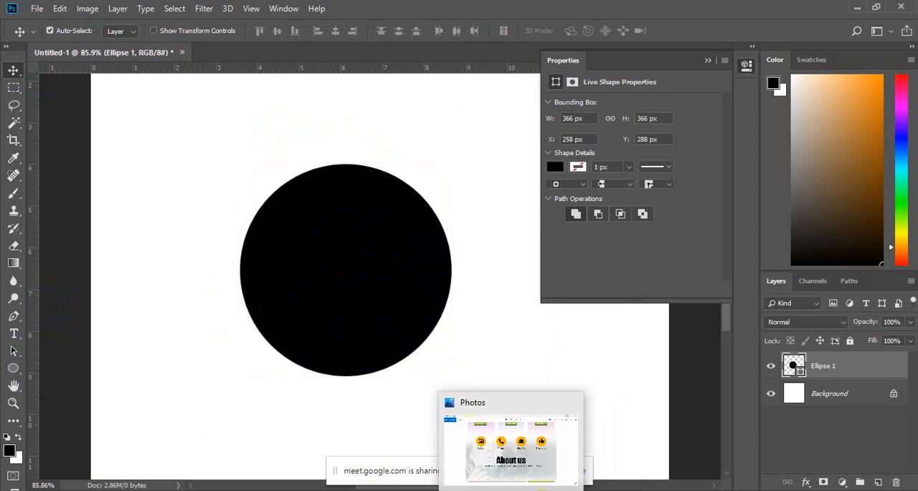
left_click(543, 489)
key("z")
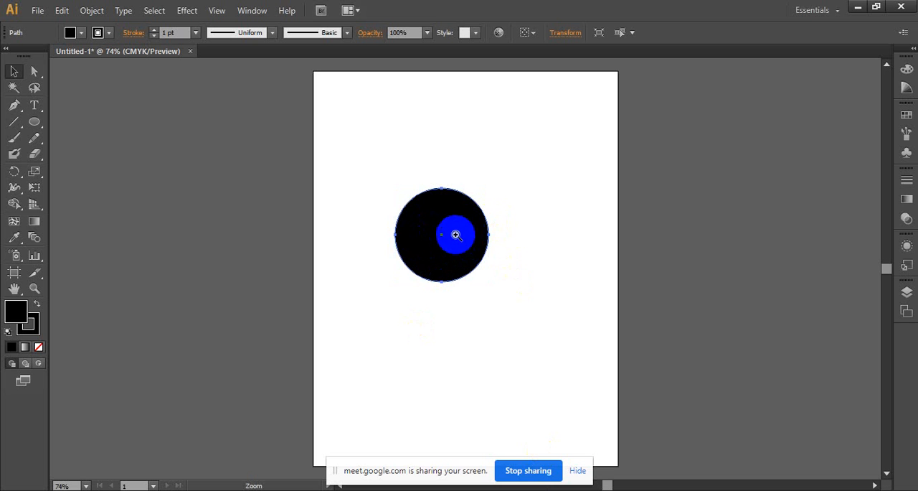
left_click_drag(453, 233, 631, 401)
left_click_drag(320, 172, 468, 357)
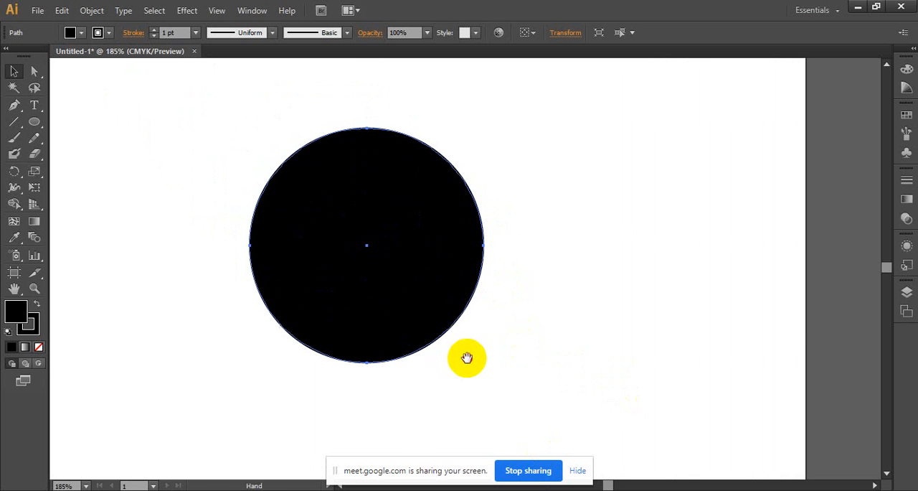
- Switch back to Photoshop and magnify the circle's left edge to pixel level to examine its outline
key("alt+Tab")
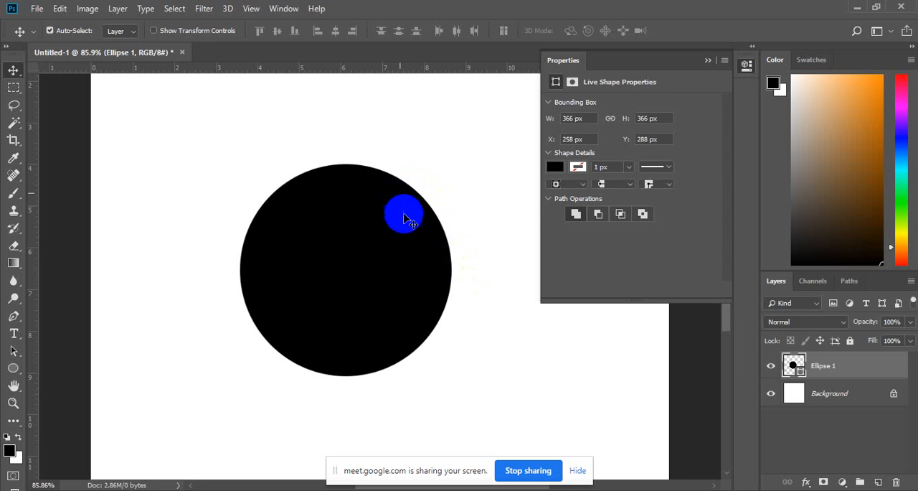
key("ctrl+space")
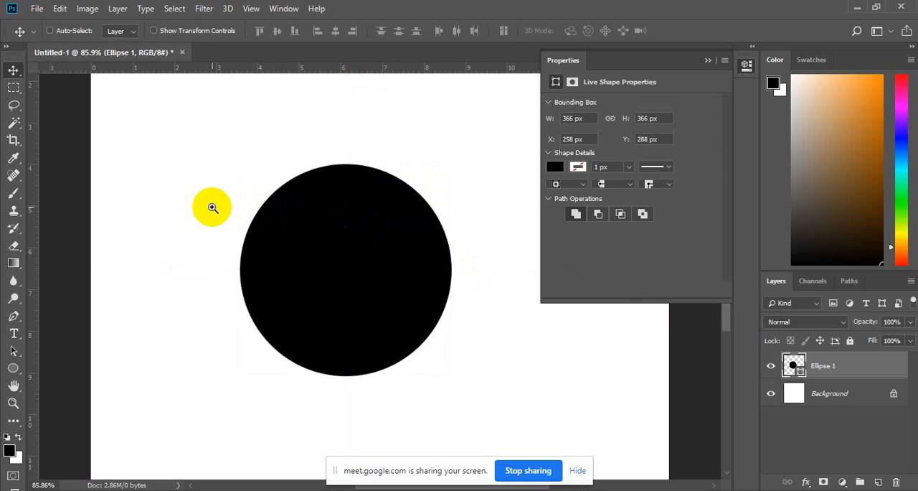
left_click_drag(228, 208, 412, 279)
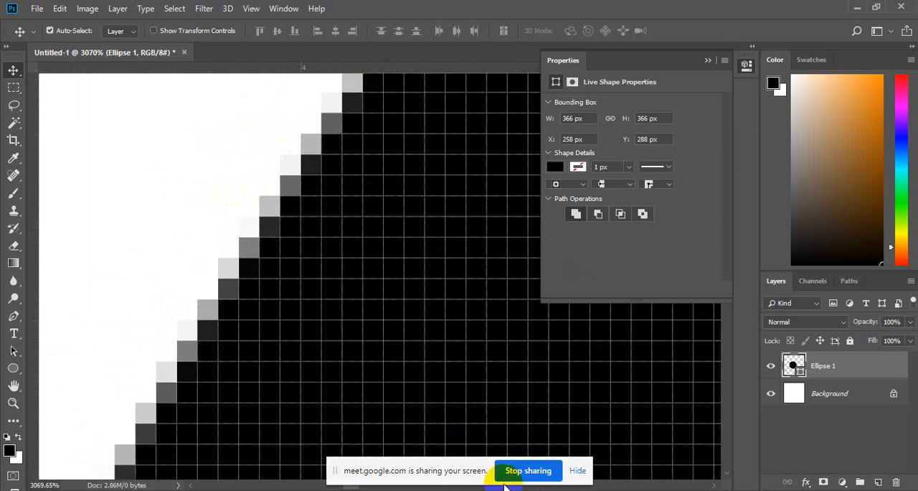
- Switch to Illustrator and magnify the circle's upper-left edge to 3200% to examine its vector outline
left_click(545, 490)
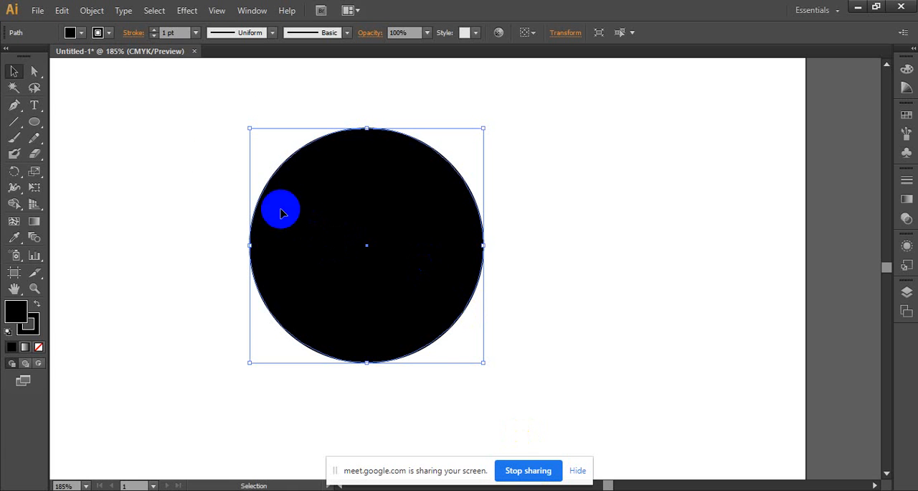
key("ctrl+space")
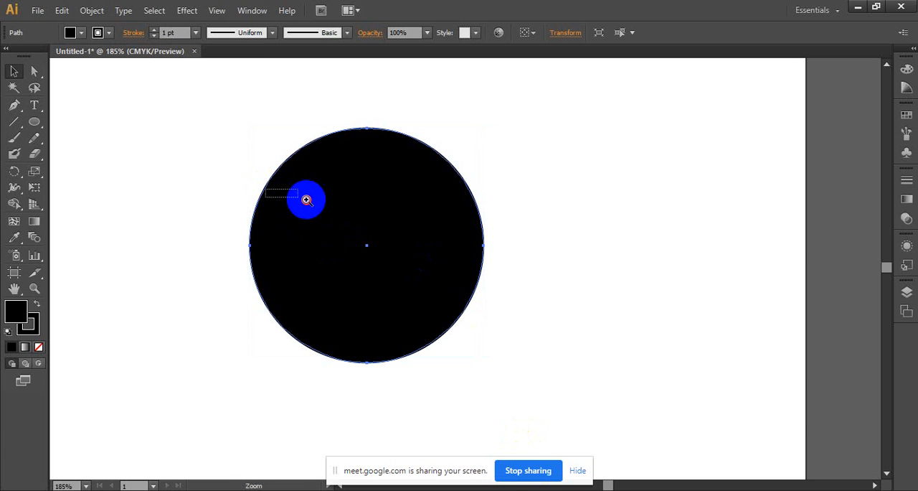
left_click_drag(215, 102, 294, 180)
left_click(688, 325)
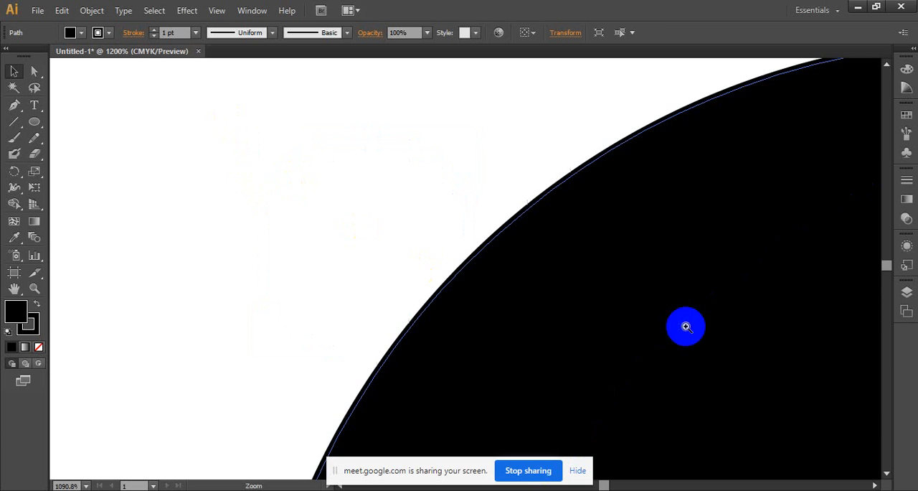
left_click(519, 260)
left_click(447, 228)
left_click(500, 261)
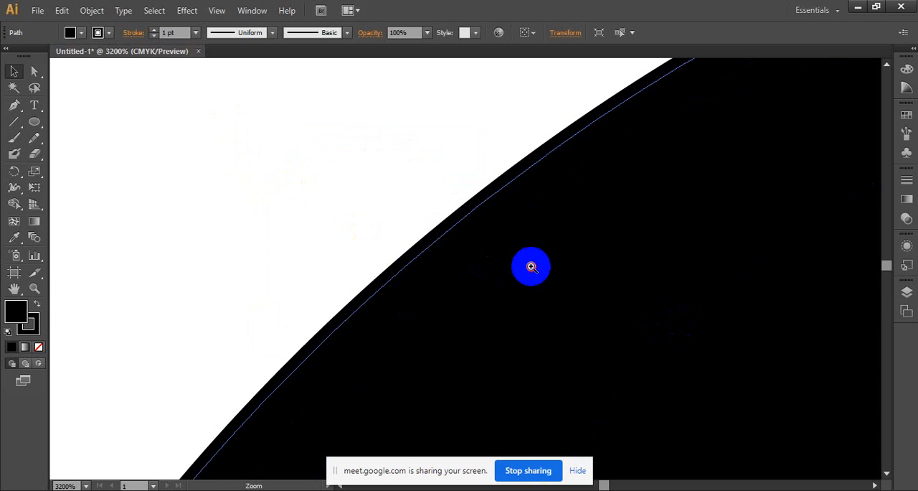
- Magnify the circle's upper-left edge to 6400% and remove the circle's stroke
left_click(531, 265)
left_click(494, 242)
left_click_drag(461, 232, 502, 266)
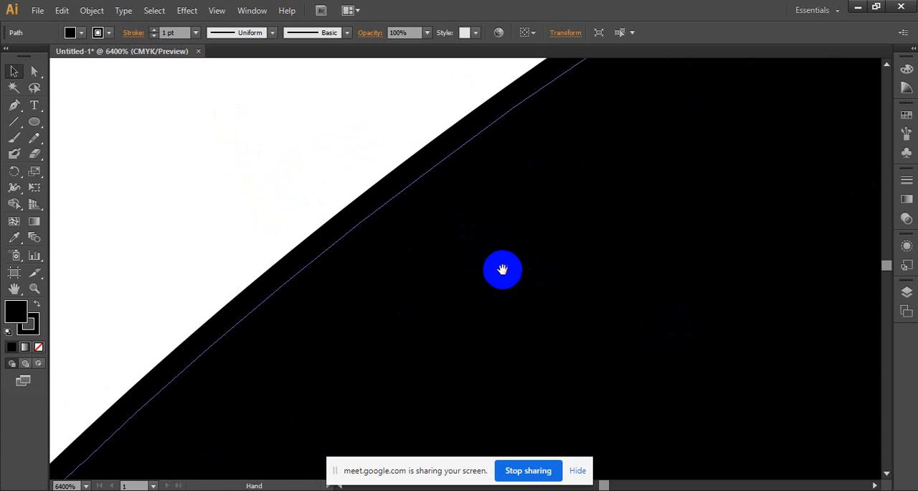
left_click(107, 37)
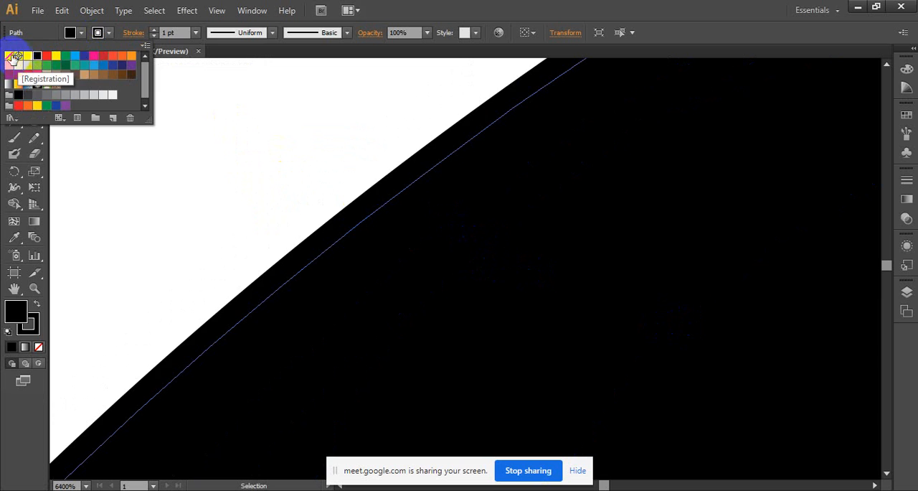
left_click(21, 74)
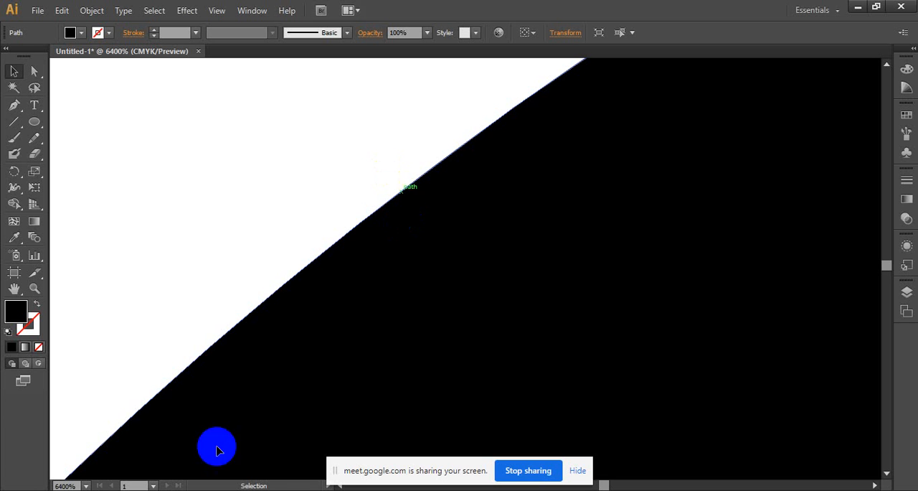
- Examine the strokeless circle's vector edge at up to 6400%, and review the whole shape at lower magnification
left_click(358, 311, "ctrl+alt")
left_click(449, 284, "ctrl+alt")
left_click(434, 289, "ctrl")
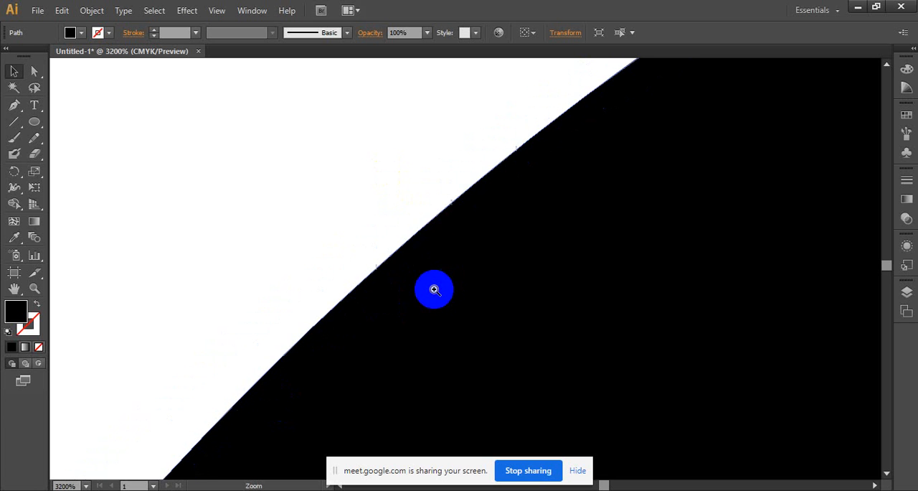
left_click(426, 279, "ctrl")
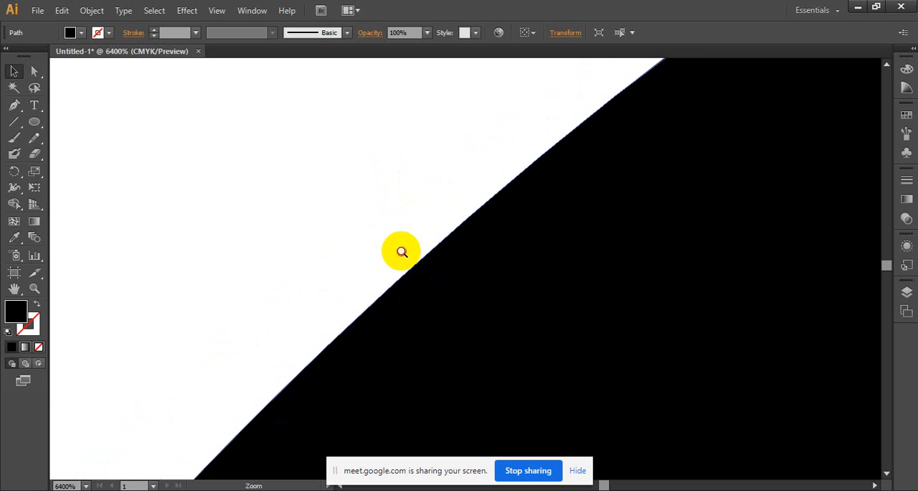
left_click(436, 262, "ctrl+alt")
left_click(436, 263, "ctrl+alt")
left_click(436, 262, "ctrl+alt")
left_click(436, 263, "ctrl+alt")
left_click(436, 262, "ctrl+alt")
left_click(499, 290, "ctrl+alt")
left_click(500, 289, "ctrl+alt")
left_click(500, 289, "ctrl+alt")
left_click(500, 290, "ctrl+alt")
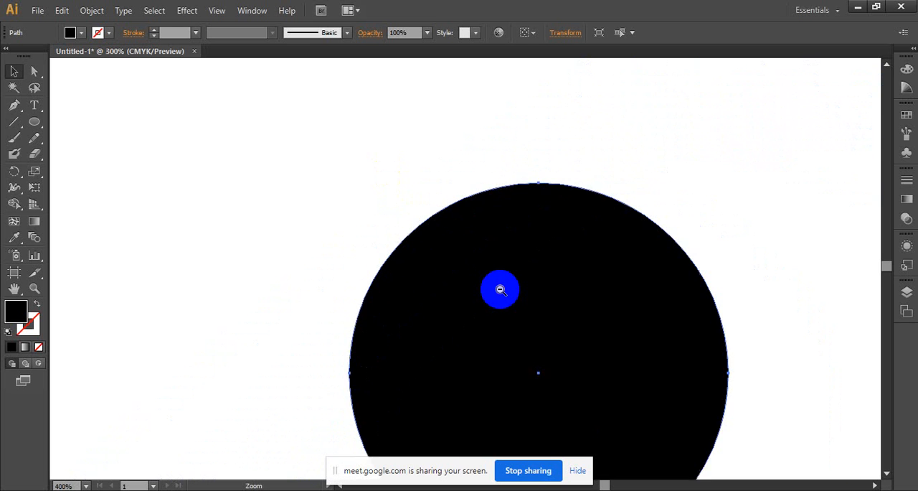
left_click(469, 395, "ctrl+alt")
- Switch to Photoshop and compare the circle's pixel-level edge with its appearance at lower magnifications, ending at 150%
left_click(578, 490)
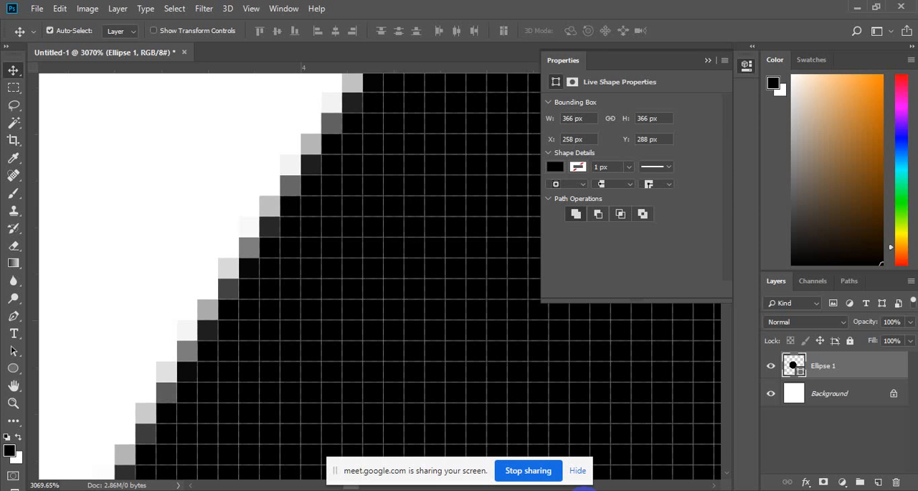
left_click(354, 248, "ctrl+alt")
left_click(353, 248, "ctrl+alt")
left_click(355, 248, "ctrl+alt")
left_click(356, 249, "ctrl+alt")
left_click(373, 252, "ctrl+alt")
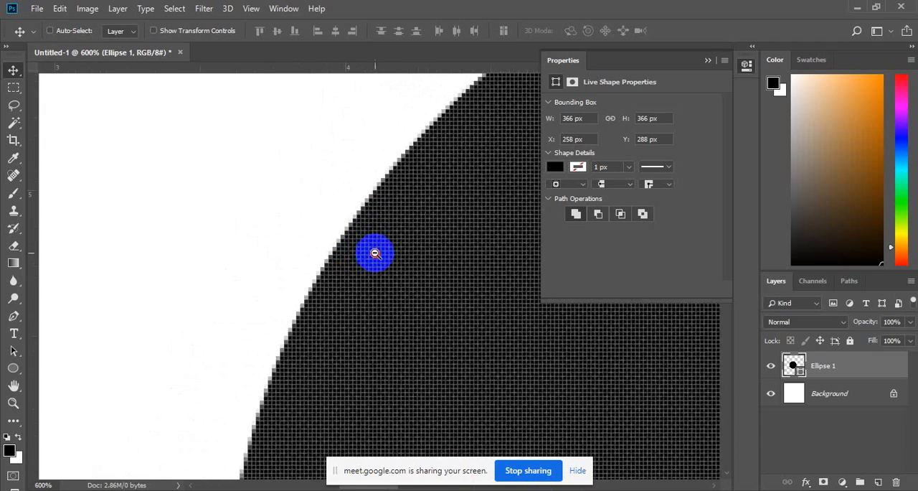
left_click(373, 251, "ctrl+alt")
left_click(375, 253, "ctrl")
left_click(375, 254, "ctrl")
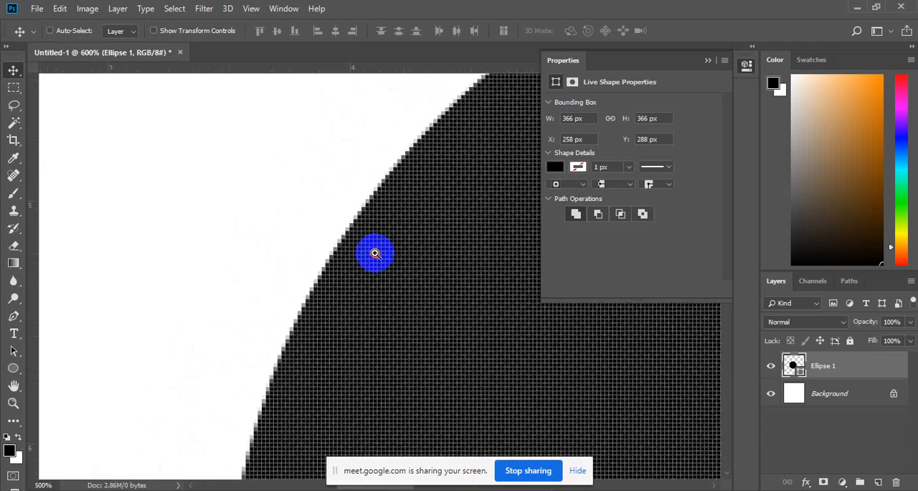
left_click(375, 253, "ctrl")
left_click(375, 253, "ctrl")
left_click(355, 253, "ctrl+alt")
left_click_drag(355, 253, 132, 191)
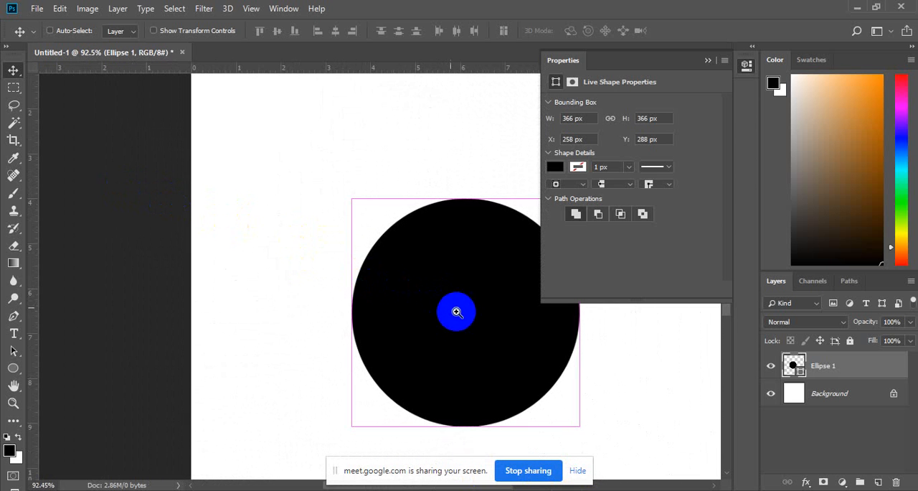
left_click_drag(580, 363, 658, 385)
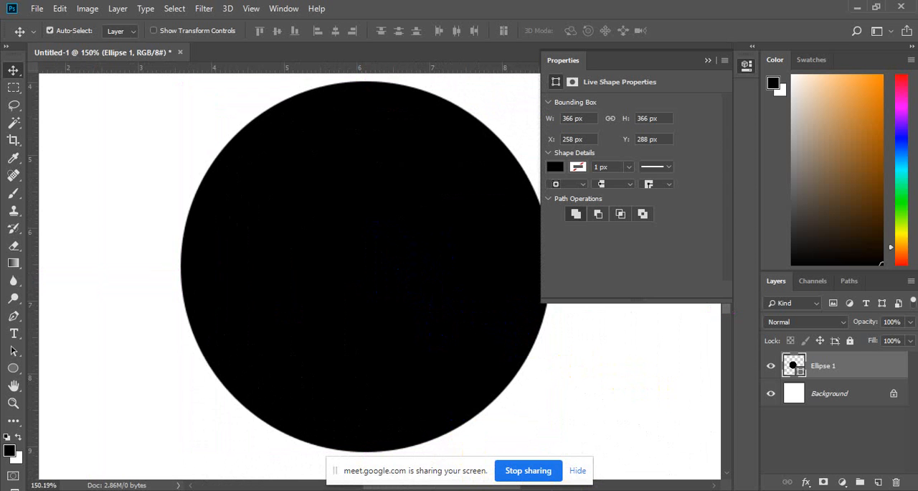
- Switch to Illustrator and draw a small black circle without a stroke to the upper left of the large circle
mouse_move(543, 490)
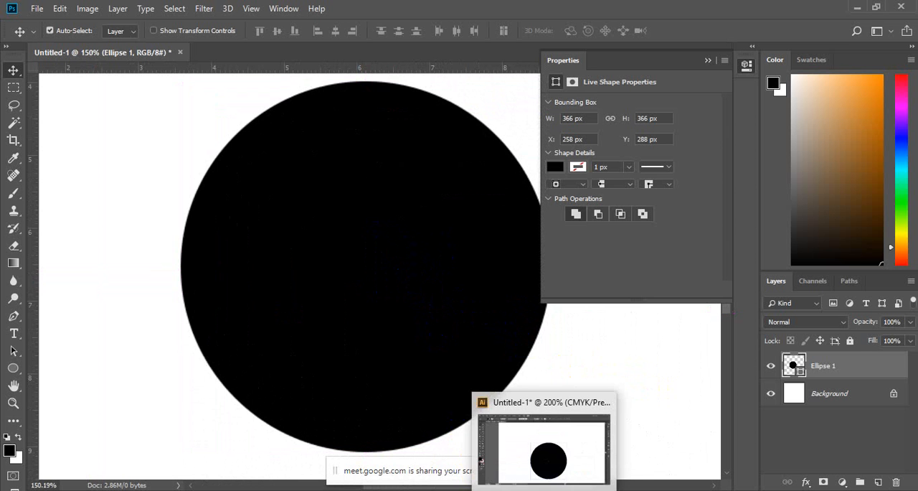
left_click(544, 449)
left_click(33, 122)
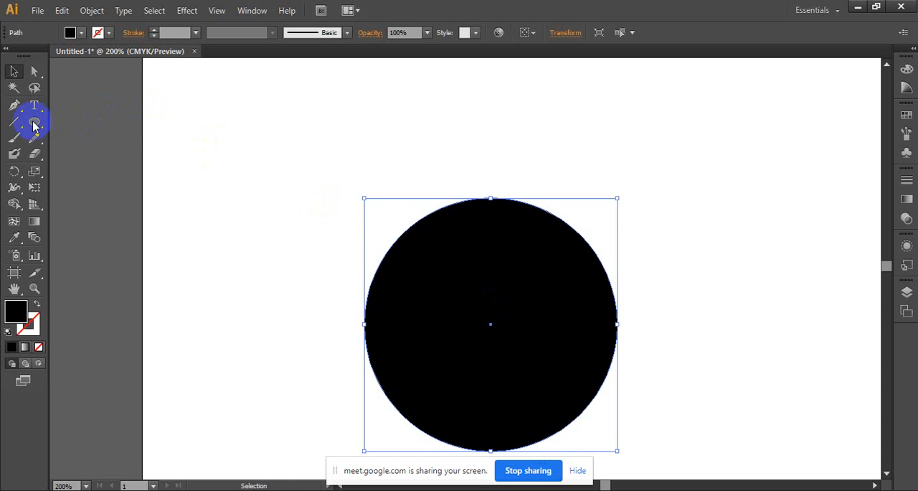
left_click_drag(305, 205, 331, 229)
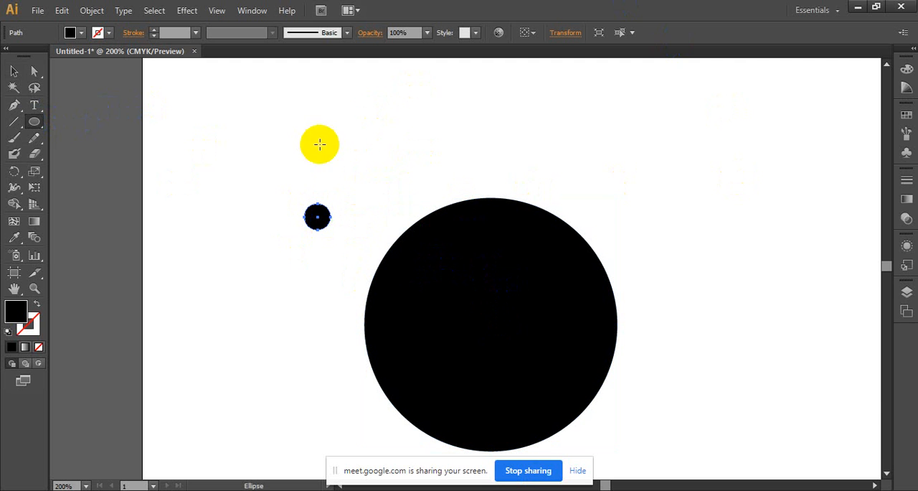
left_click(13, 72)
left_click(13, 75)
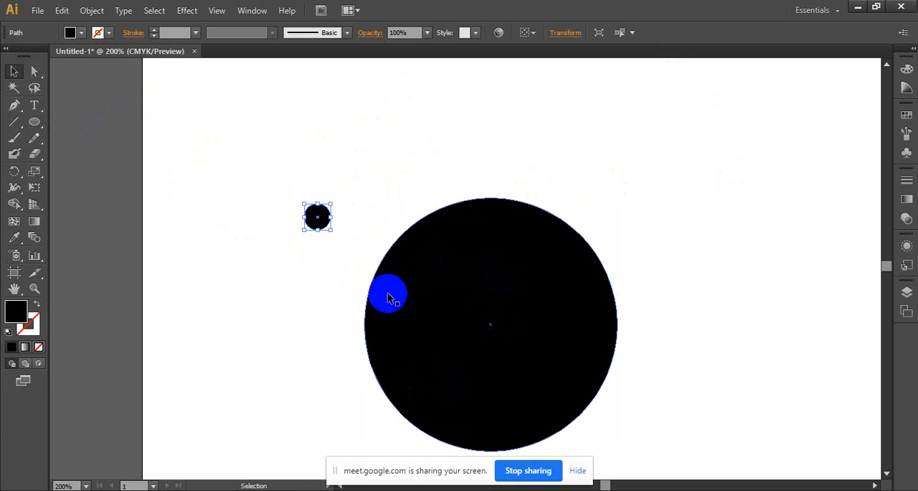
- Magnify the small circle to 6400% and examine its lower-right vector edge
key("ctrl+space")
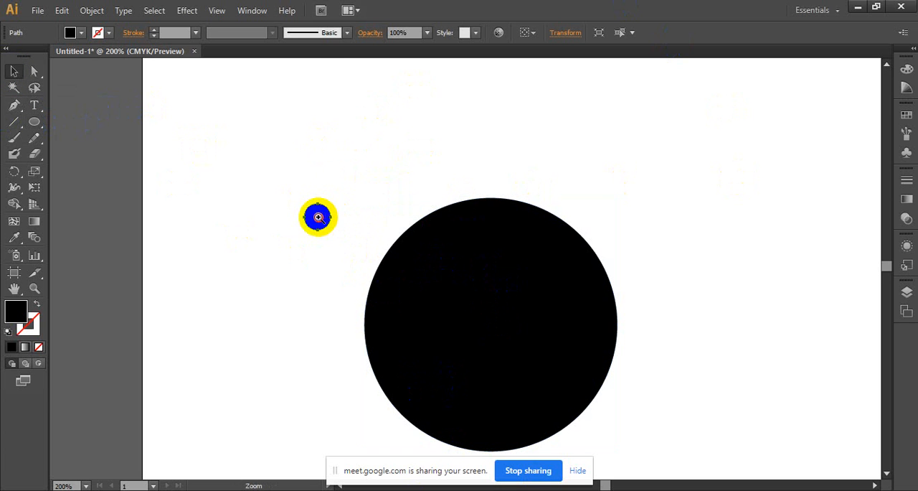
left_click(319, 217, "ctrl+alt")
left_click(467, 273, "ctrl")
left_click(468, 268, "ctrl")
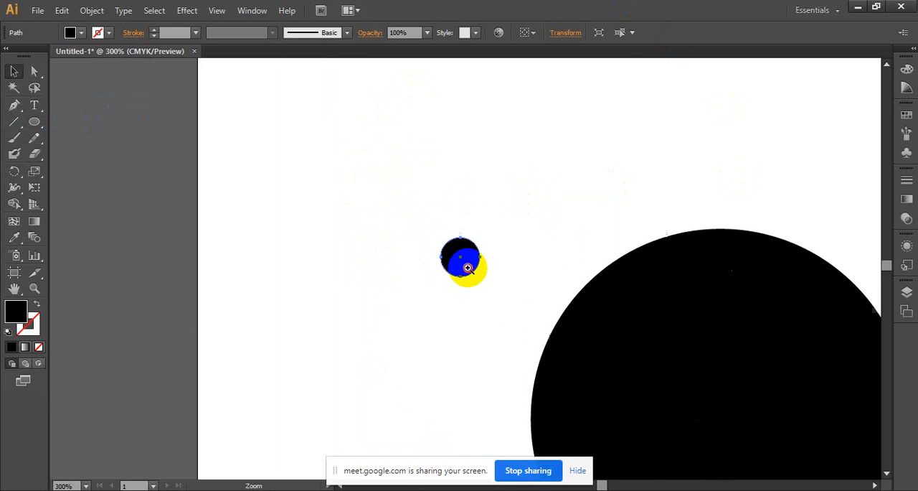
left_click(468, 268, "ctrl")
left_click(468, 268, "ctrl")
left_click(467, 268, "ctrl")
left_click(471, 262, "ctrl")
left_click(471, 266, "ctrl")
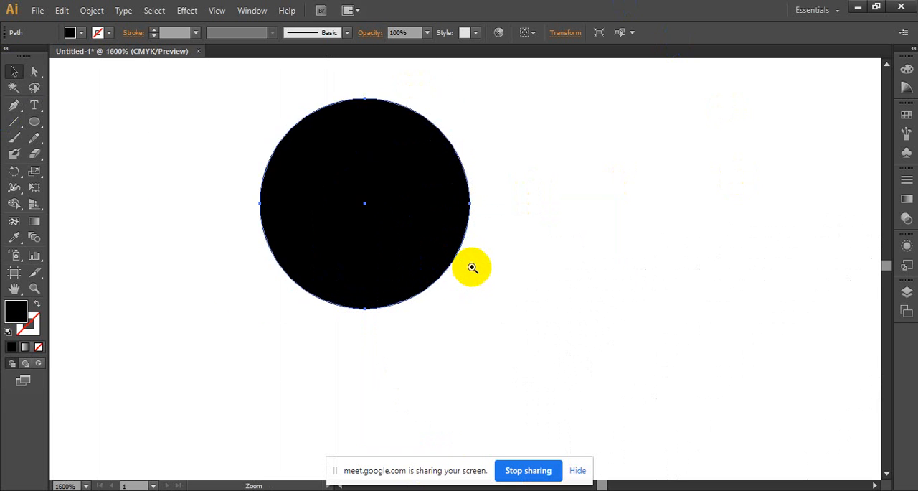
left_click(473, 268, "ctrl")
left_click(452, 264, "ctrl")
left_click(465, 269, "ctrl")
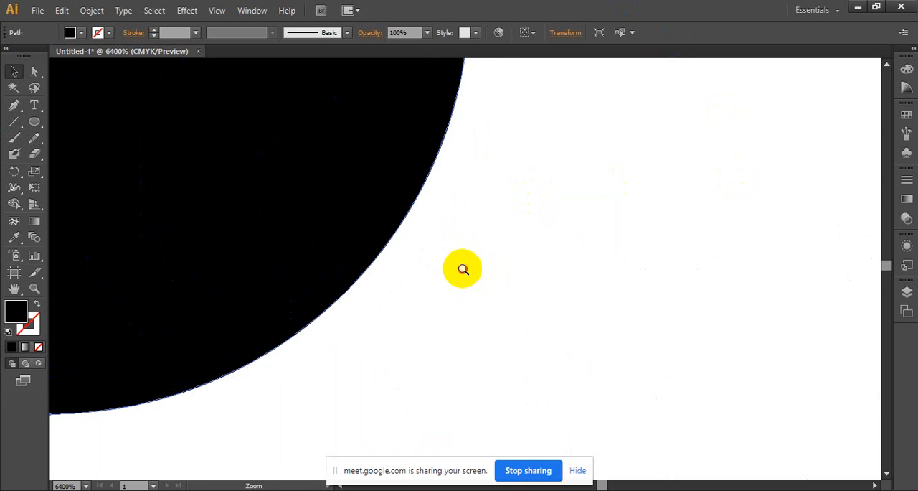
key("space")
left_click_drag(398, 239, 383, 359)
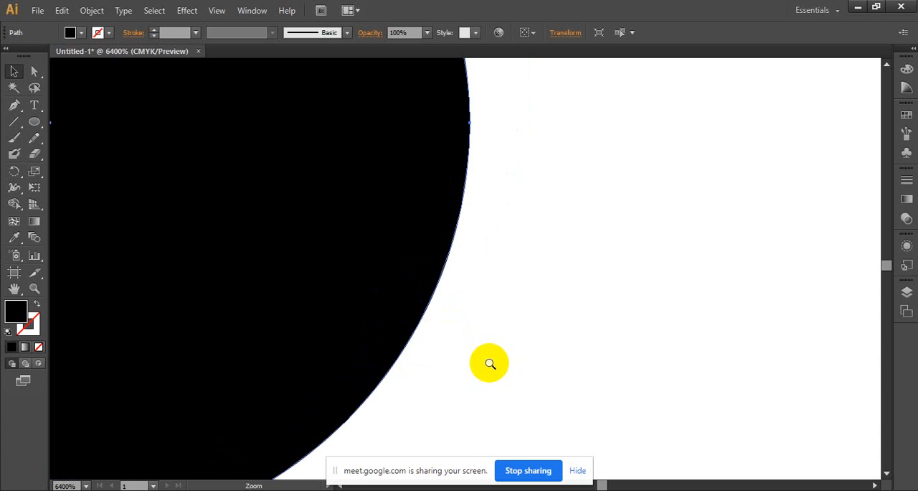
- Scale the small circle proportionally to about twice its diameter, keeping its upper-left corner in place
left_click(445, 303, "alt")
left_click(460, 303, "alt")
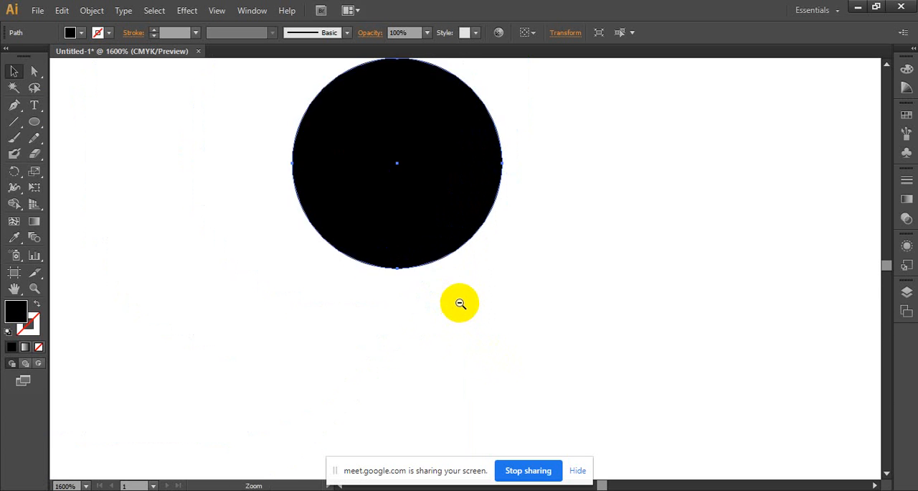
left_click(464, 307, "ctrl+alt")
left_click(560, 324, "ctrl+alt")
left_click(559, 324, "ctrl+alt")
left_click(559, 324, "ctrl+alt")
left_click(560, 325, "ctrl+alt")
left_click(521, 311, "ctrl+alt")
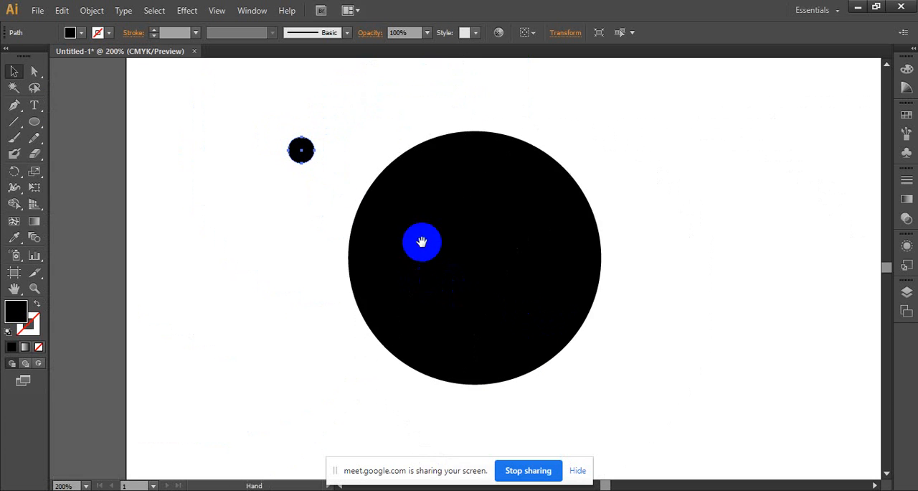
left_click_drag(422, 241, 378, 294)
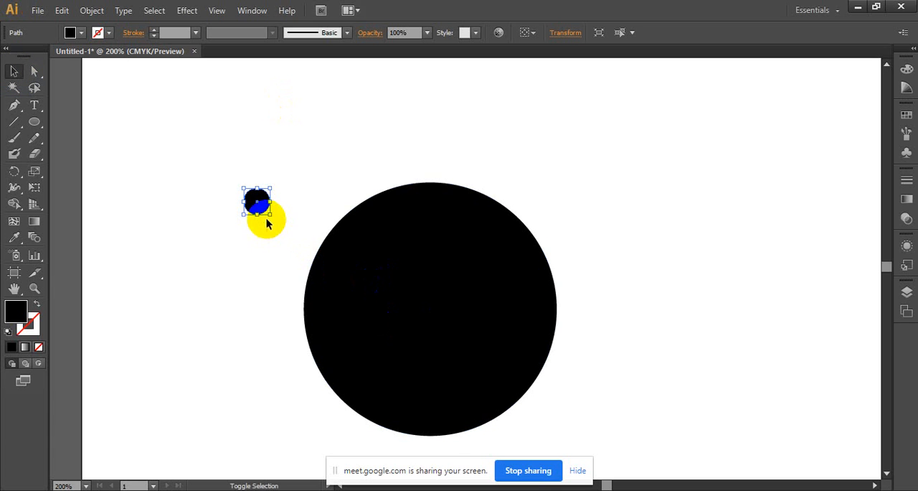
left_click_drag(272, 214, 294, 237)
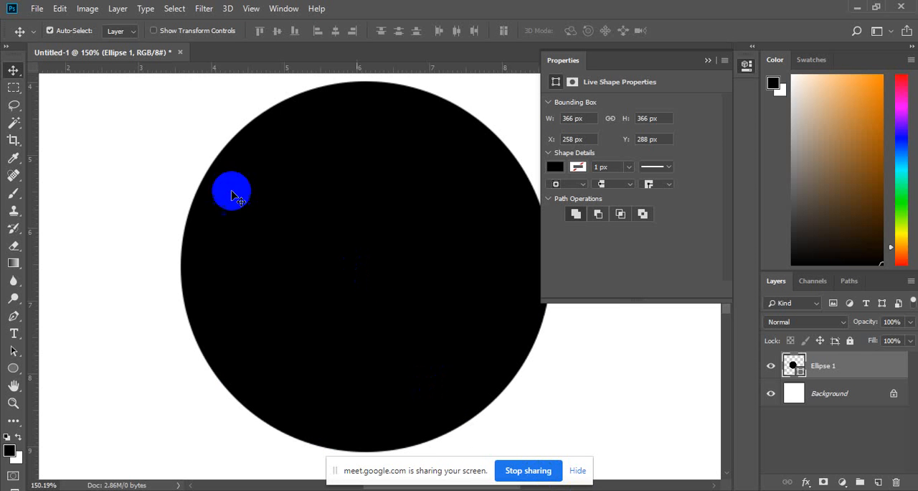
- Switch to Photoshop and make a circular marquee selection about 0.72 in across, to the upper left of the large circle
right_click(14, 88)
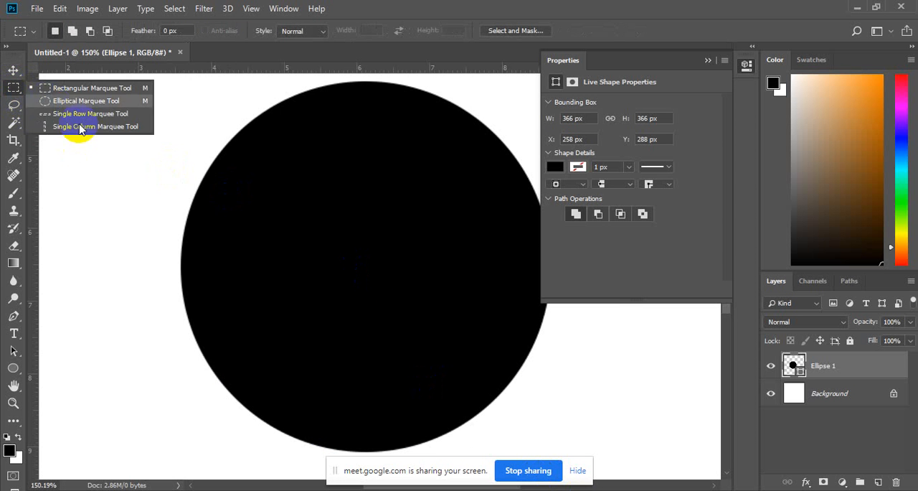
left_click(80, 101)
left_click_drag(112, 155, 166, 215)
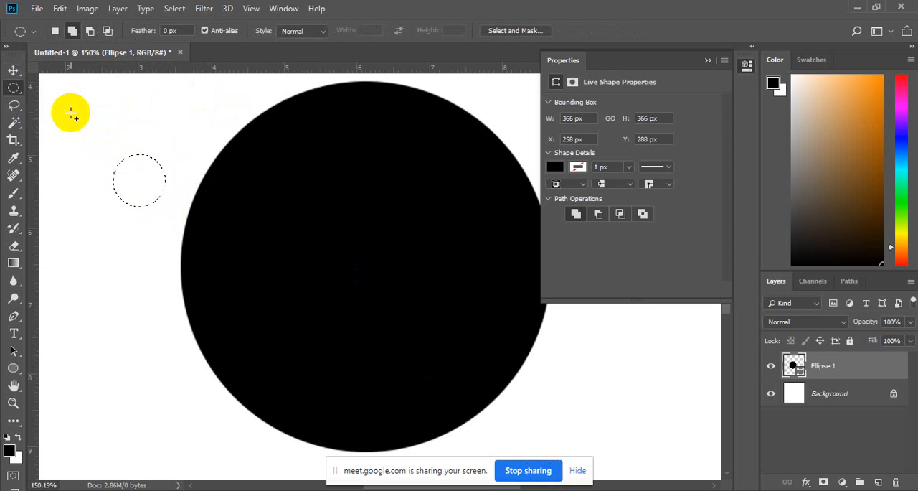
- Paint the circular selection solid black with the Brush on a new layer, and deselect it
left_click(13, 195)
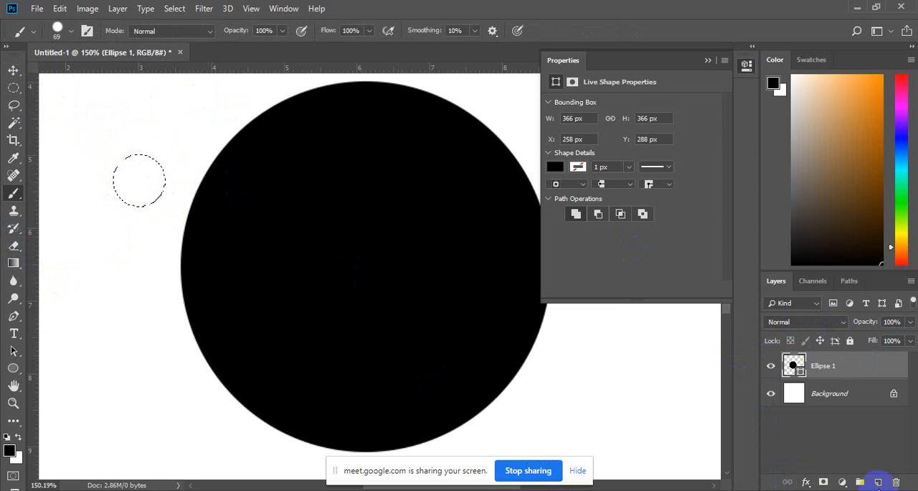
left_click(881, 483)
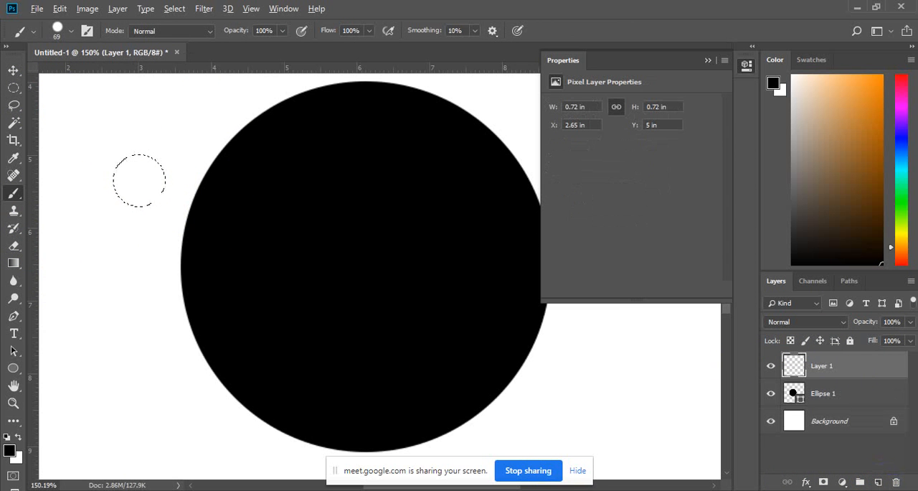
left_click(14, 86)
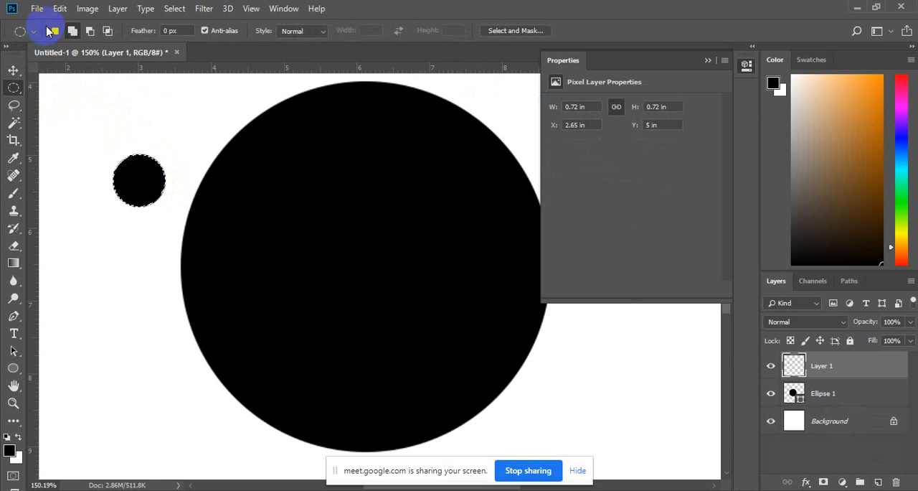
left_click(53, 34)
key("ctrl+d")
- Magnify the small painted circle's right edge to about 4920% to examine its pixels
left_click_drag(165, 191, 239, 187)
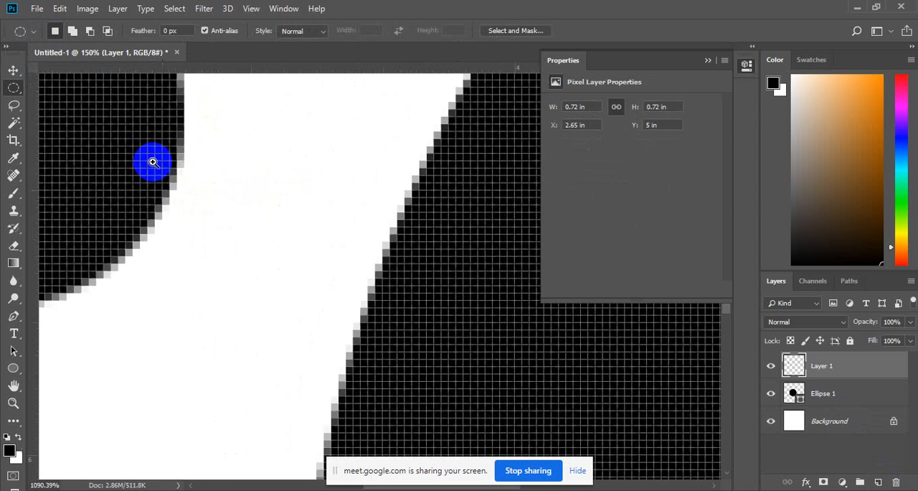
left_click_drag(151, 162, 269, 244)
left_click_drag(277, 214, 317, 244)
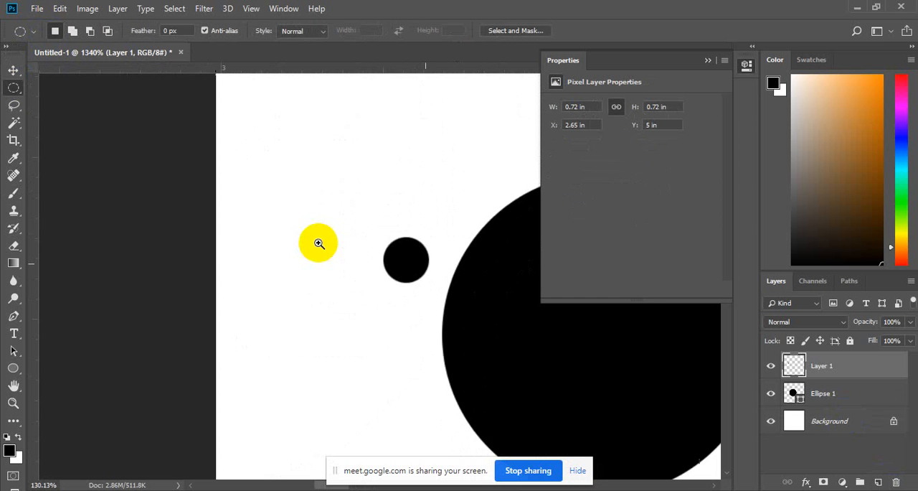
left_click_drag(540, 336, 434, 332)
left_click(434, 333)
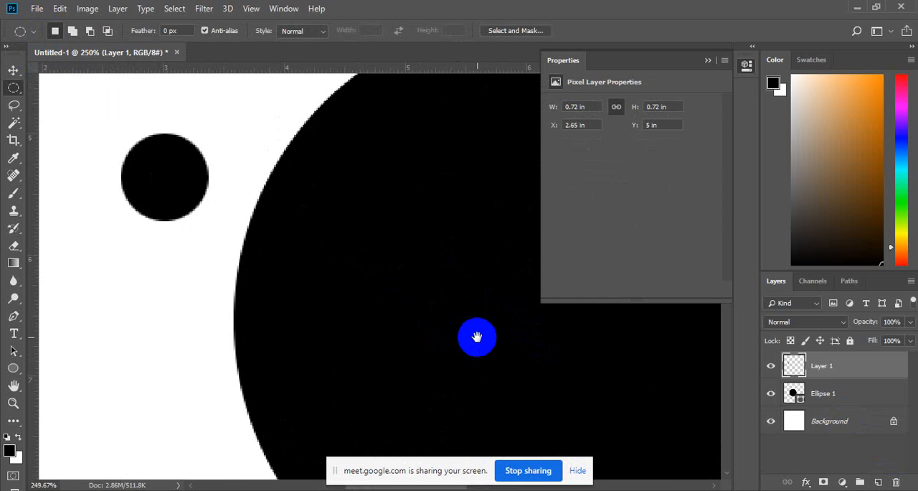
left_click_drag(219, 208, 272, 217)
left_click_drag(269, 201, 605, 390)
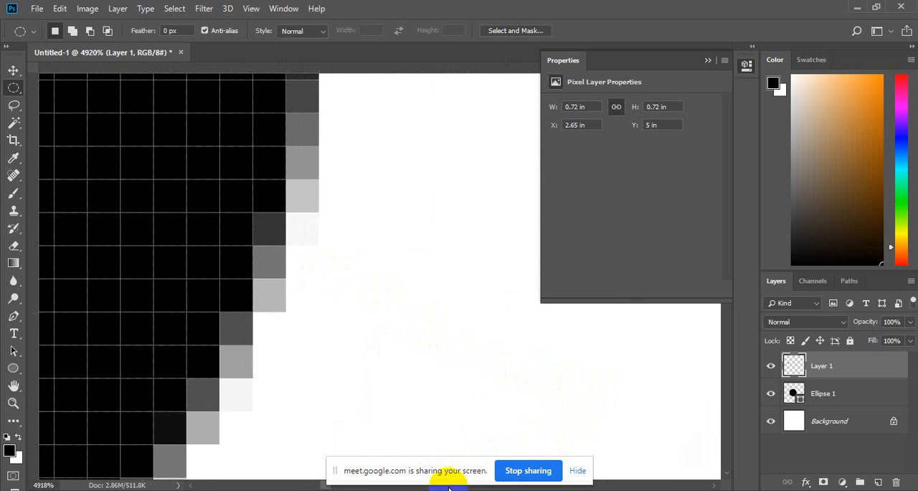
- Switch to Illustrator and magnify the small circle's right edge to 2400% to examine its outline
left_click(554, 490)
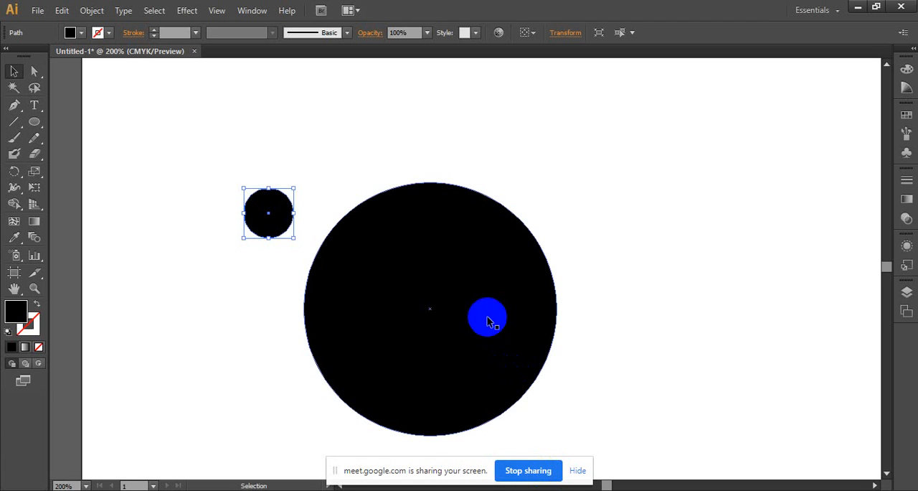
left_click(297, 189)
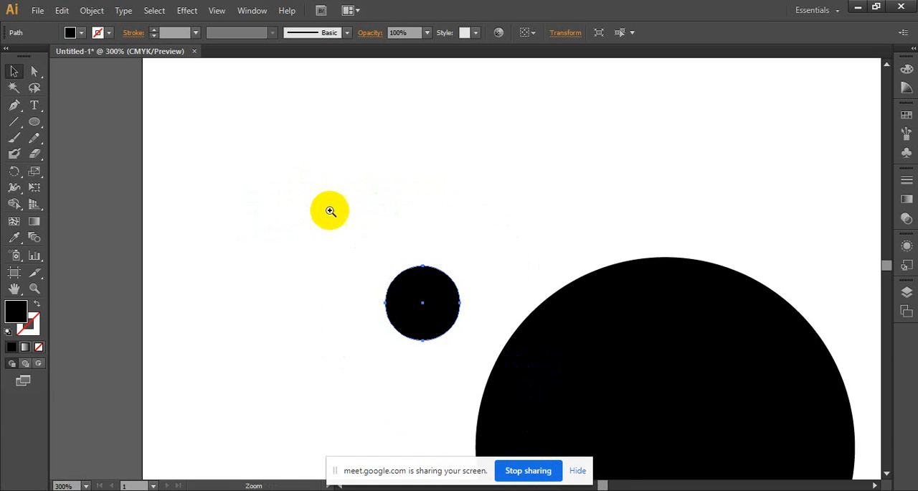
left_click(426, 266)
left_click(521, 306, "ctrl")
left_click(523, 305, "ctrl")
left_click(540, 304, "ctrl")
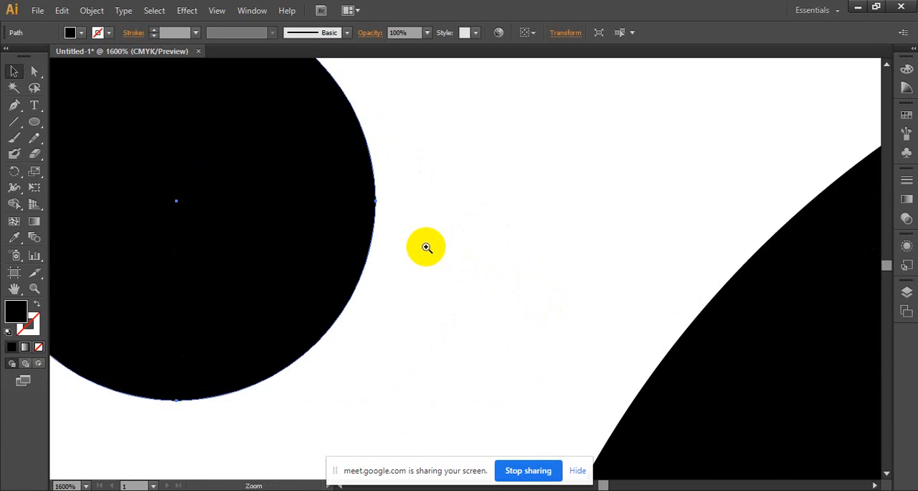
left_click(428, 248, "ctrl")
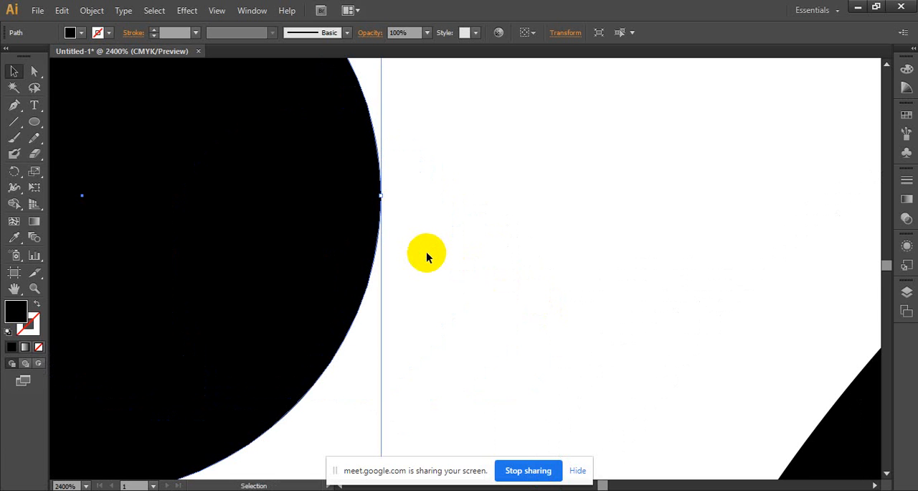
- Draw a closed irregular black shape with seven or so points to the upper left of the small circle using the Pen tool
left_click(307, 216, "ctrl+alt")
left_click(304, 218, "ctrl+alt")
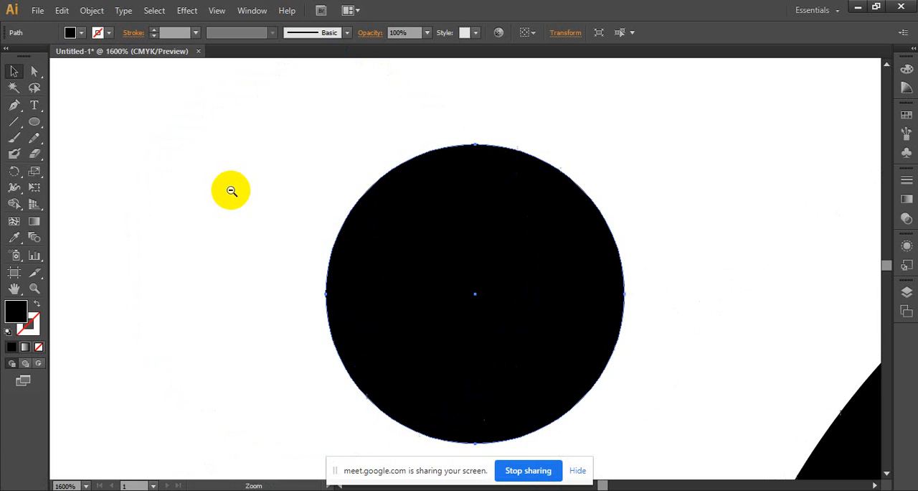
left_click(14, 105)
left_click(119, 154)
left_click(225, 121)
left_click(347, 111)
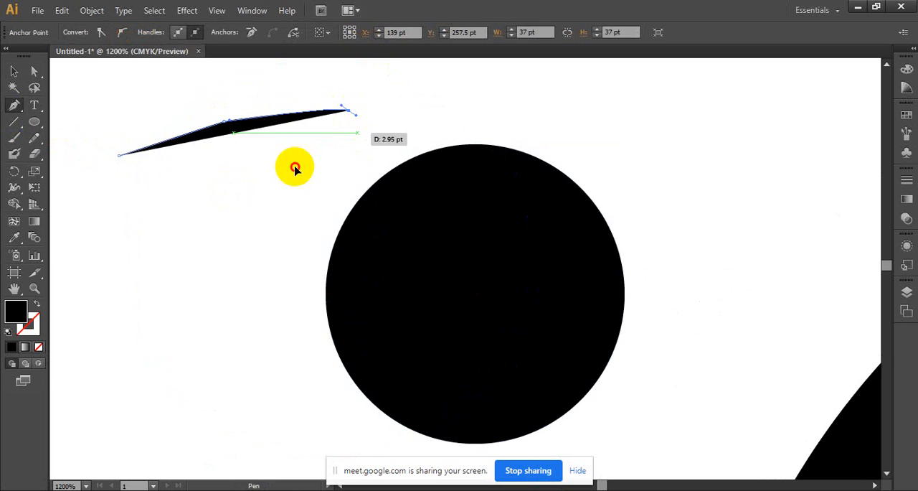
left_click_drag(298, 164, 206, 235)
left_click(141, 313)
left_click(81, 233)
left_click(81, 170)
left_click(119, 154)
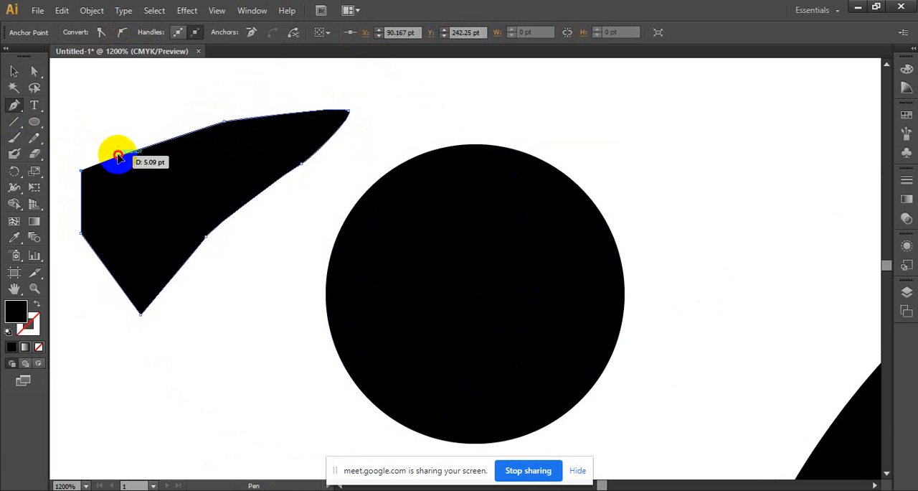
- Magnify the pen-drawn shape to 6400% to examine its curved edges, deselect it, and return the view to 1200%
left_click(31, 72)
left_click(17, 71)
left_click(263, 132, "ctrl")
left_click(271, 136, "ctrl")
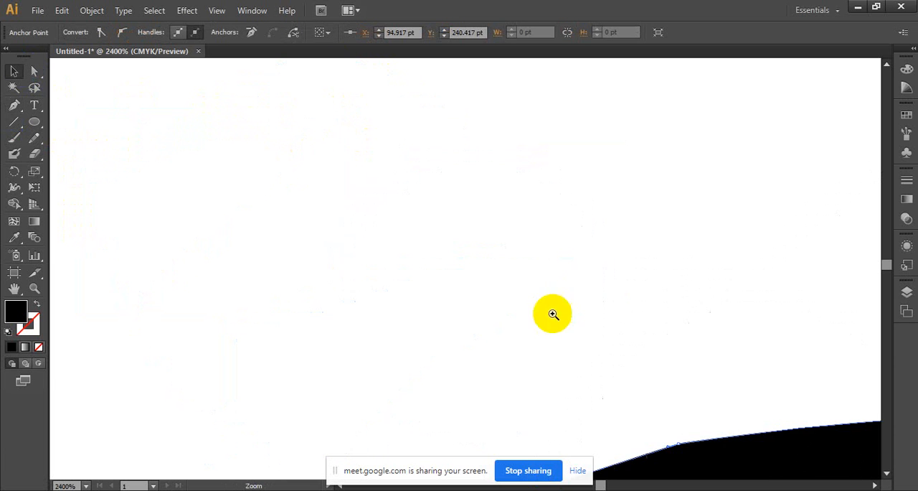
left_click(723, 413, "ctrl")
left_click(660, 357, "ctrl")
left_click(474, 175, "ctrl")
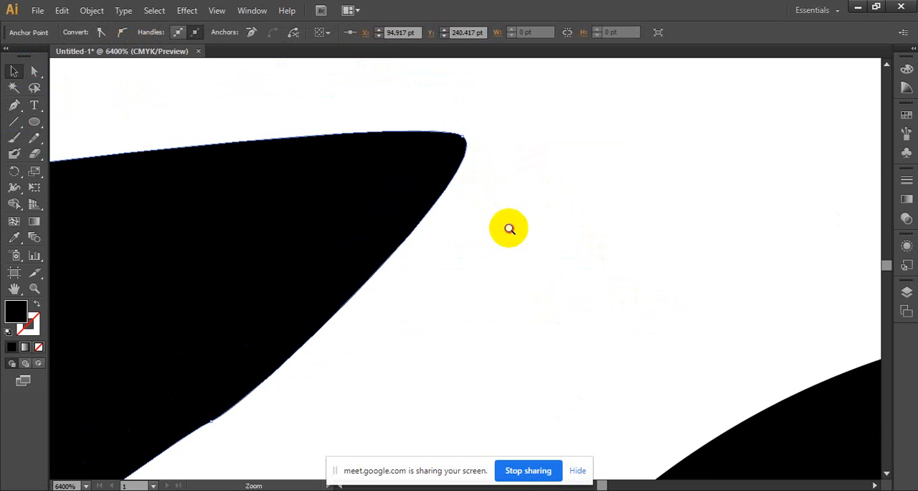
left_click_drag(352, 237, 514, 79)
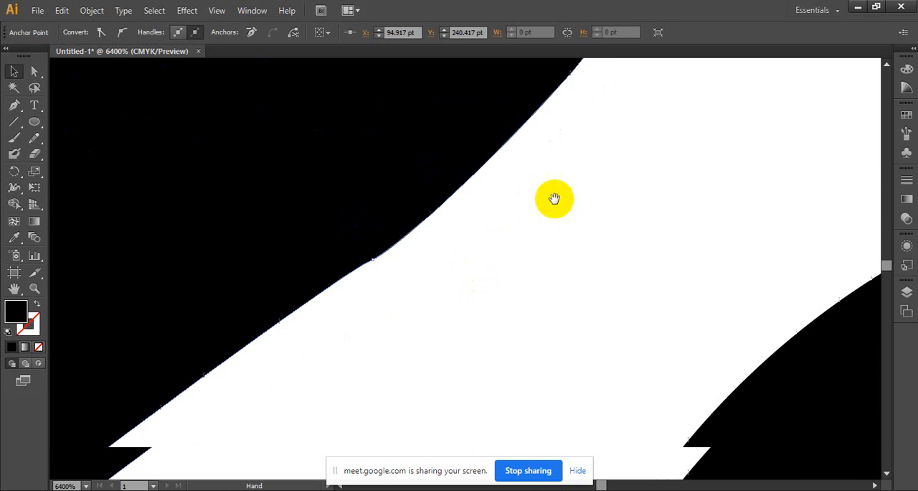
left_click_drag(553, 198, 648, 134)
left_click(523, 255)
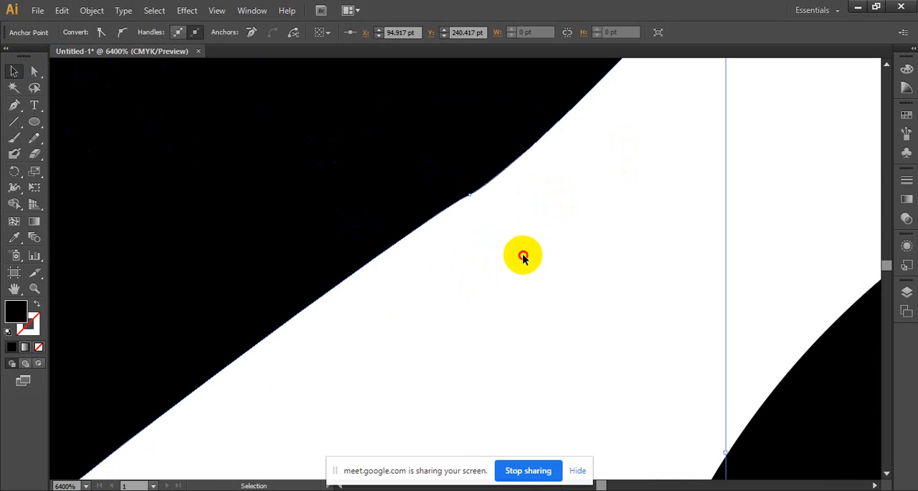
left_click(602, 276, "ctrl+alt")
left_click(601, 276, "ctrl+alt")
left_click(602, 276, "ctrl+alt")
left_click(602, 275, "ctrl+alt")
left_click(602, 276, "ctrl+alt")
left_click_drag(213, 386, 481, 261)
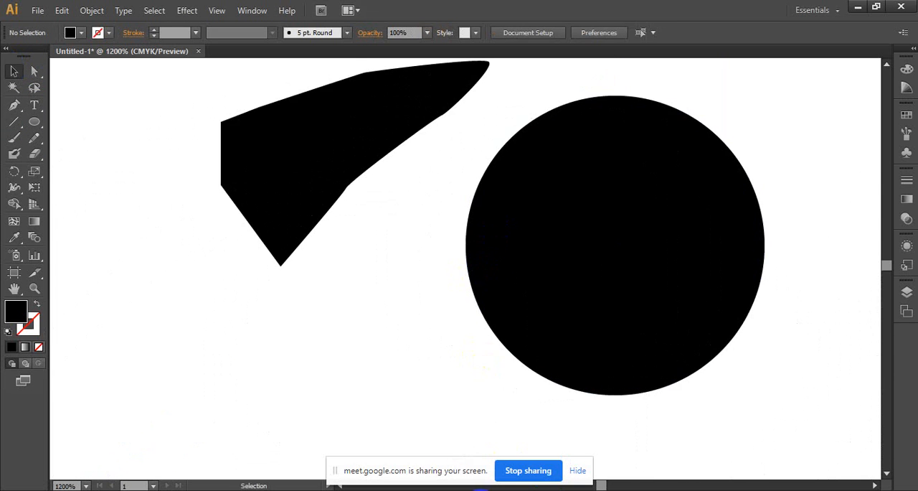
- Switch to the Google Meet call in Chrome and turn the microphone on
left_click(373, 441)
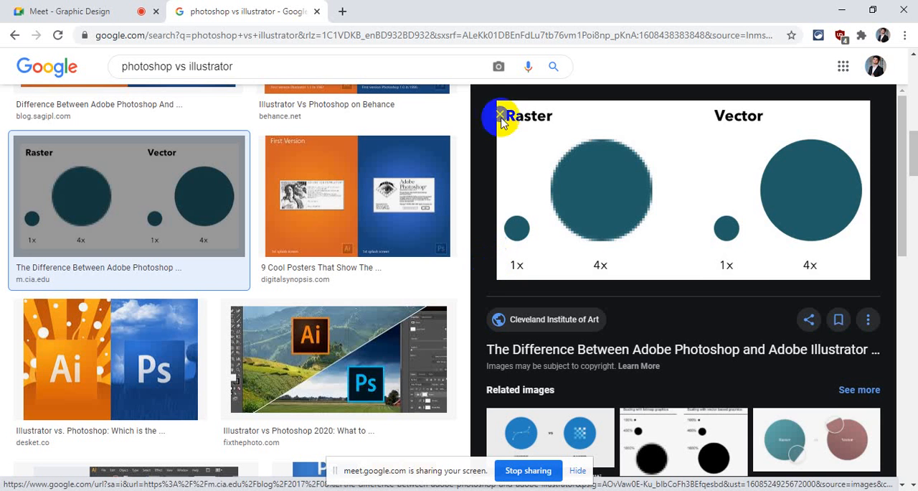
left_click(129, 5)
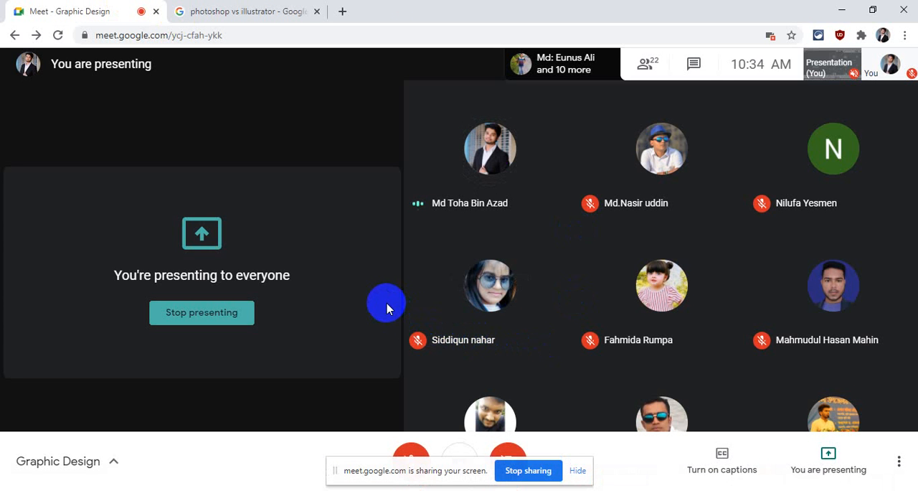
mouse_move(412, 307)
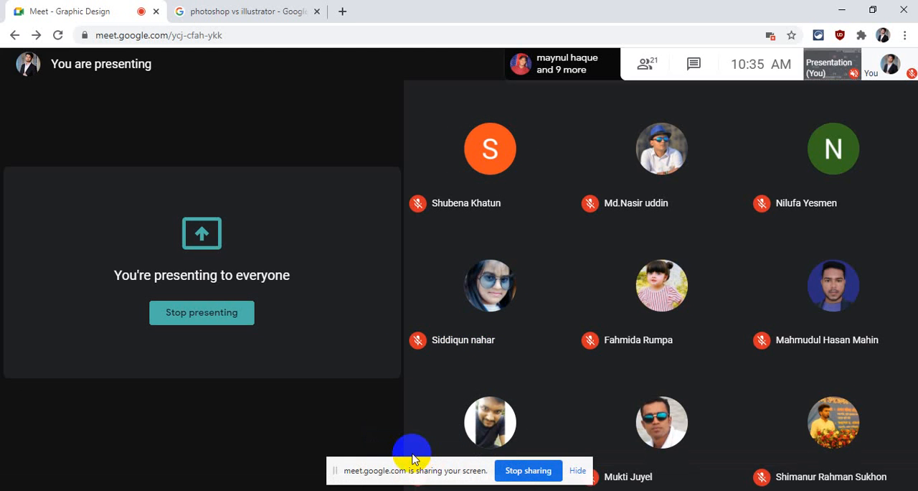
mouse_move(363, 459)
left_click(405, 454)
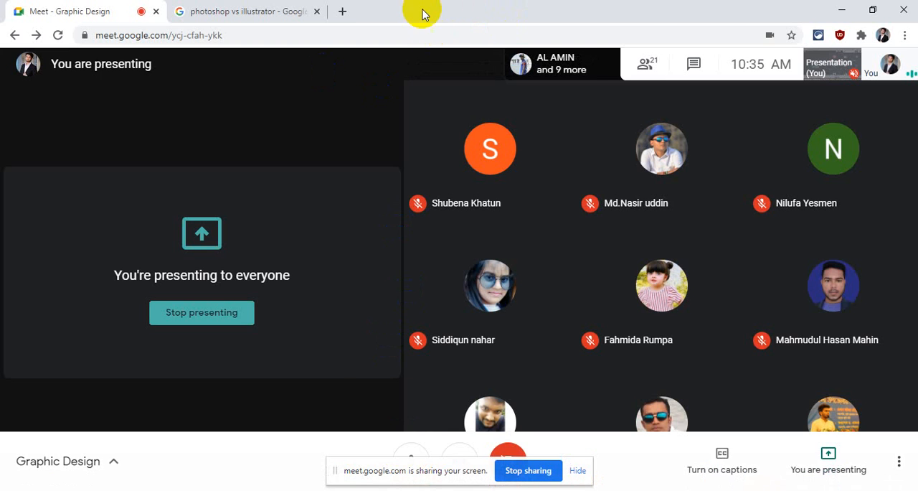
- Switch from the browser to Photoshop and quit it without saving the Untitled-1 document
left_click(271, 10)
left_click(840, 9)
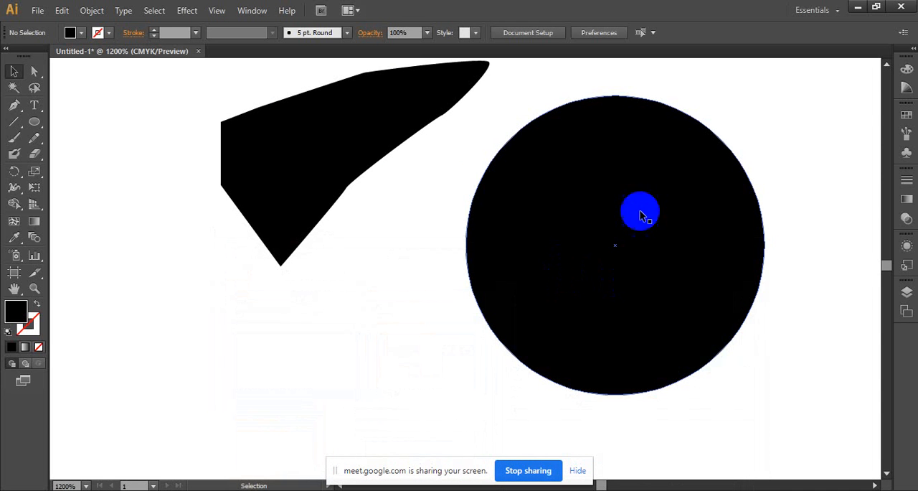
mouse_move(512, 490)
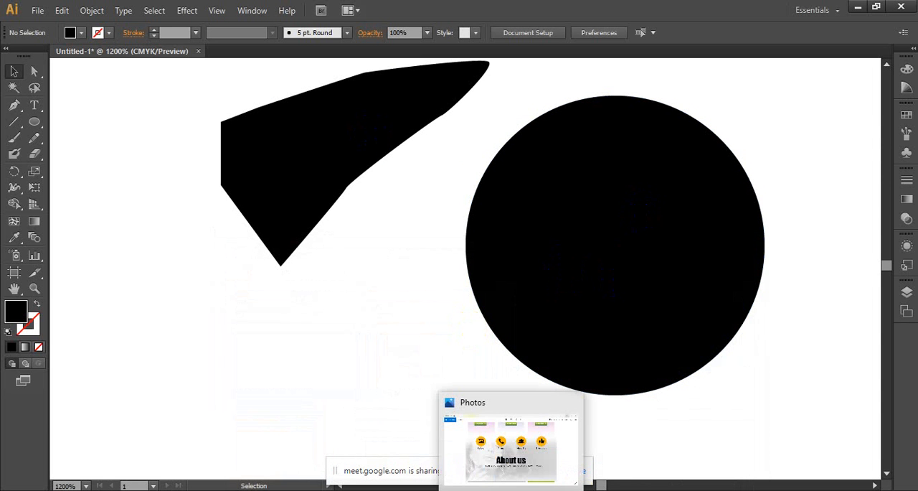
left_click(574, 489)
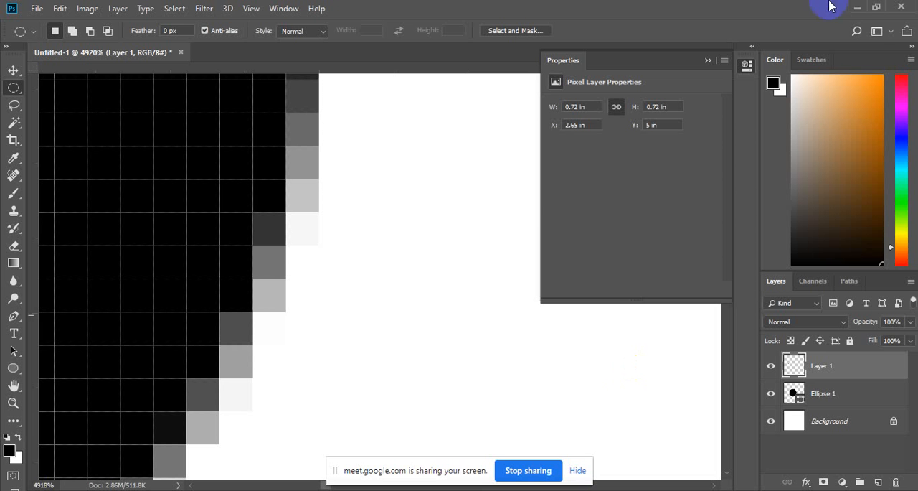
left_click(901, 9)
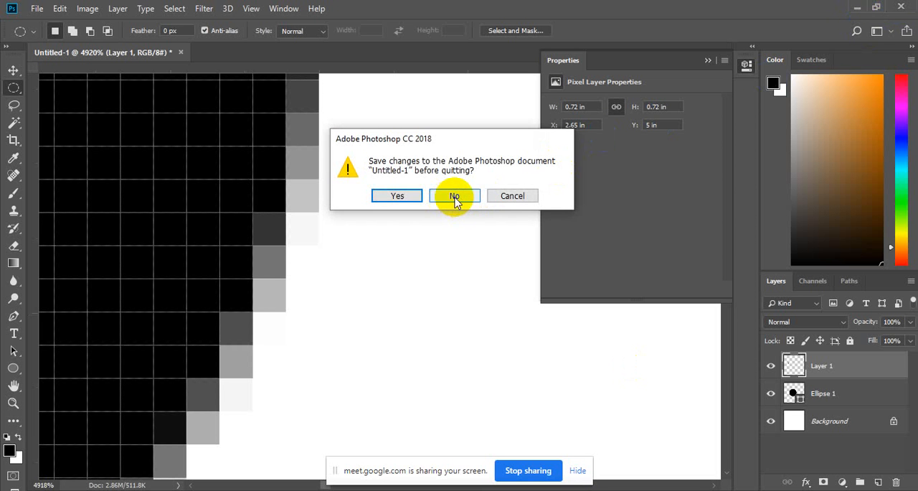
left_click(454, 197)
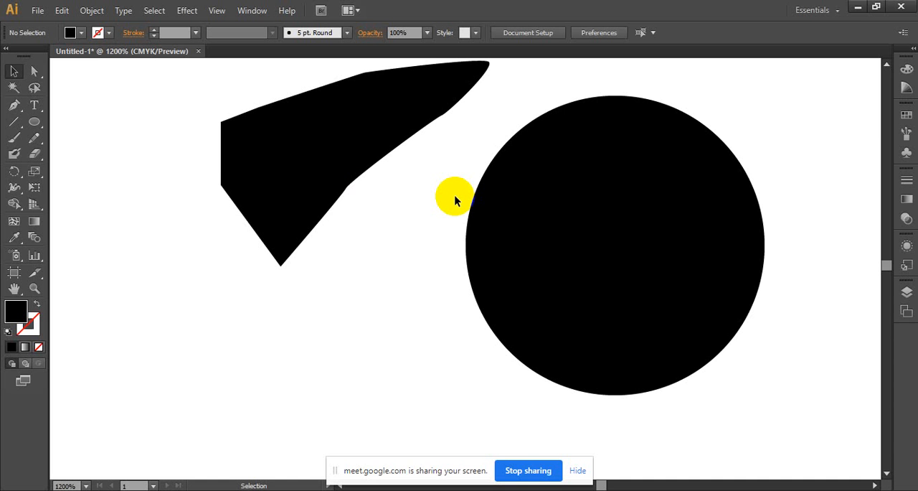
- Float the Untitled-1 document window in Illustrator and close it without saving
left_click_drag(139, 51, 224, 78)
left_click_drag(345, 78, 250, 72)
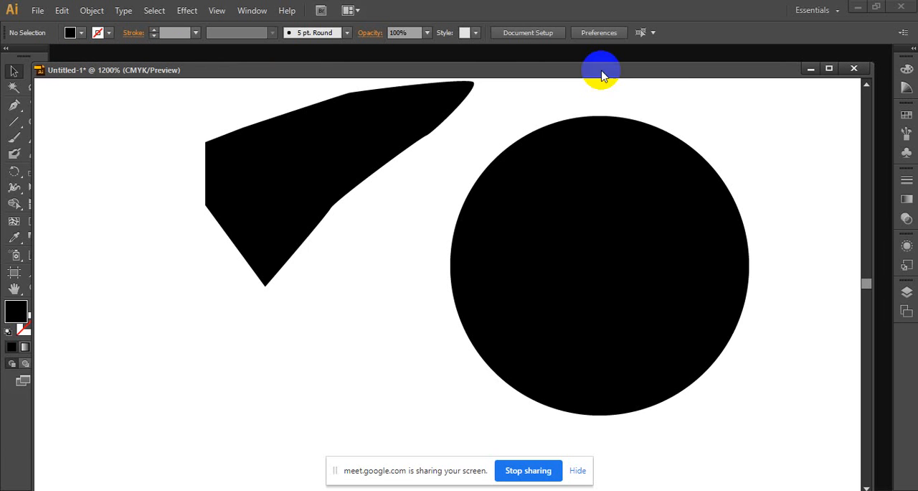
left_click(856, 69)
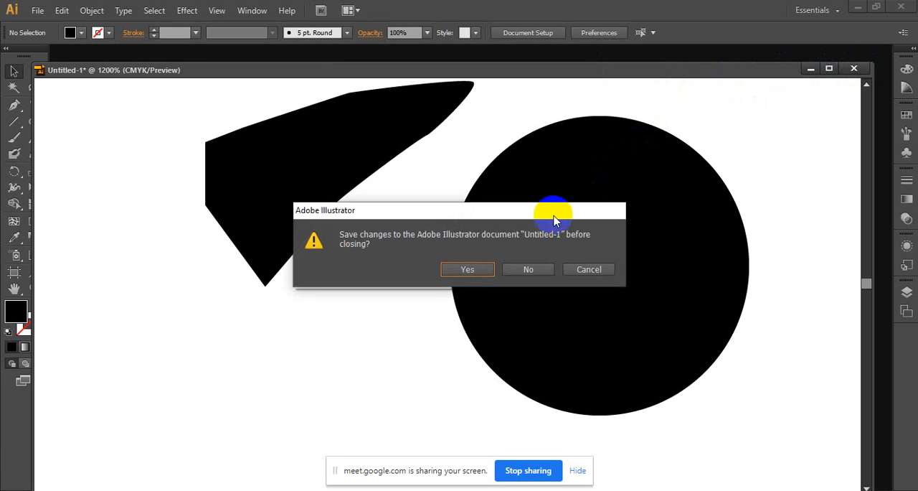
left_click(531, 269)
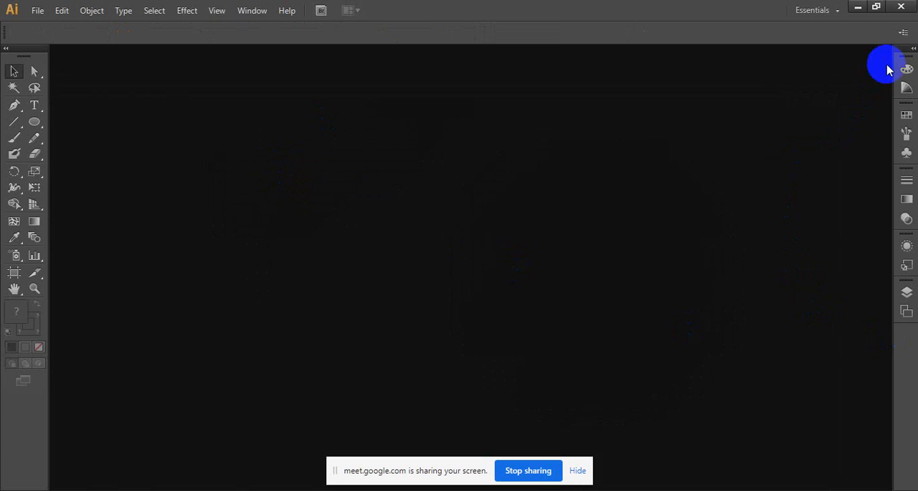
- Widen the collapsed panel dock so that the panel names show beside their icons
left_click_drag(892, 64, 767, 79)
mouse_move(803, 53)
left_mouse_down()
mouse_move(765, 65)
mouse_move(697, 64)
mouse_move(792, 68)
mouse_move(811, 50)
left_mouse_up()
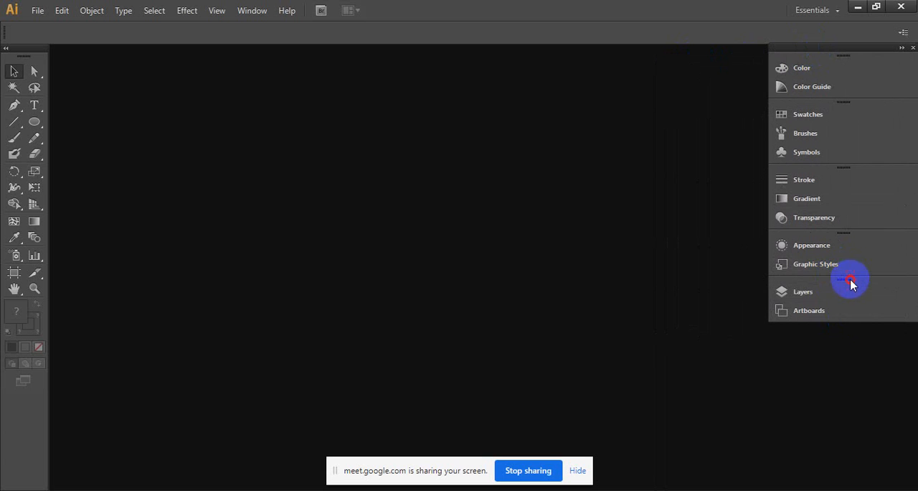
- Detach the Layers/Artboards and Appearance/Graphic Styles panel groups as floating panels, and dock them again below the Transparency group
left_click_drag(851, 282, 742, 324)
left_click_drag(690, 311, 575, 309)
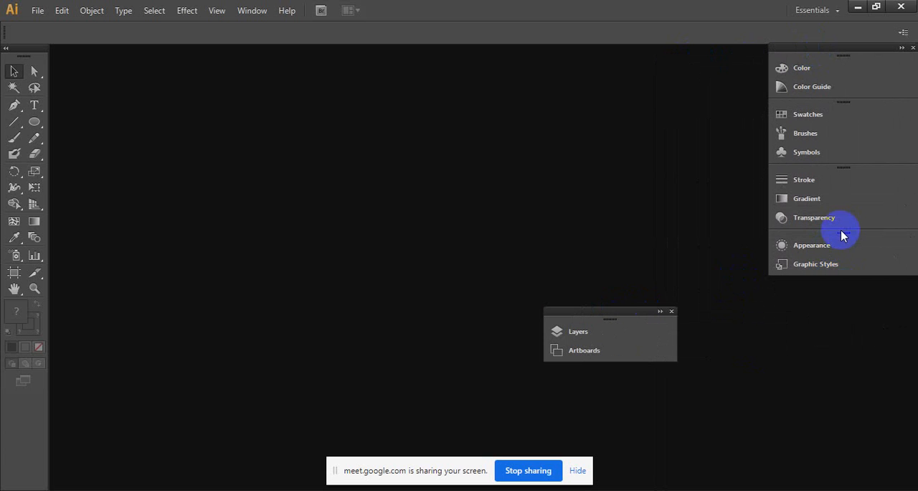
left_click_drag(841, 233, 604, 214)
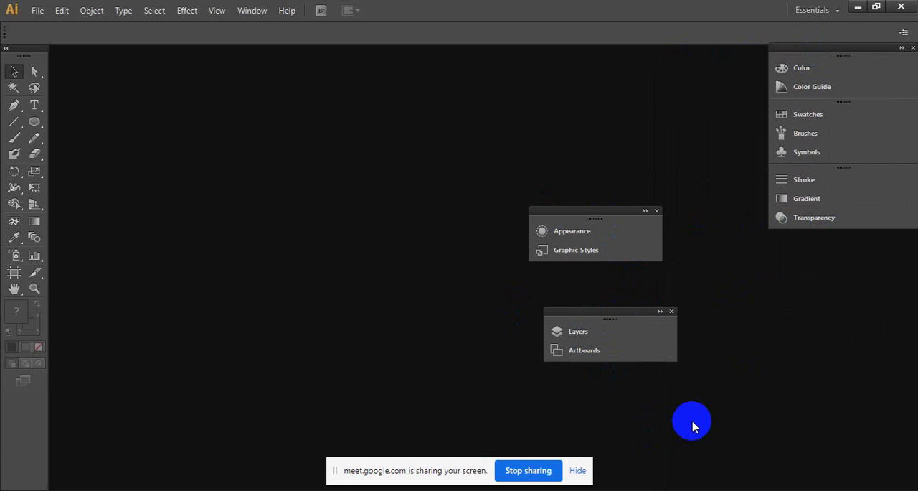
left_click_drag(589, 217, 832, 241)
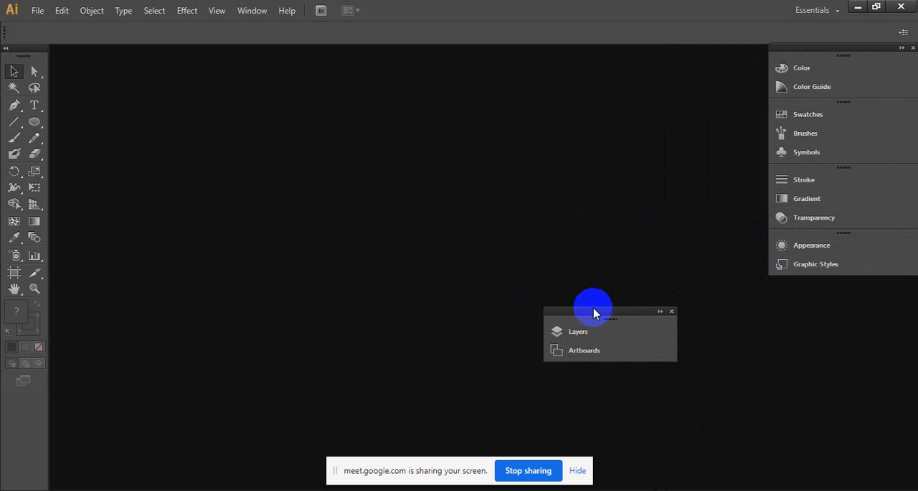
left_click_drag(610, 313, 825, 280)
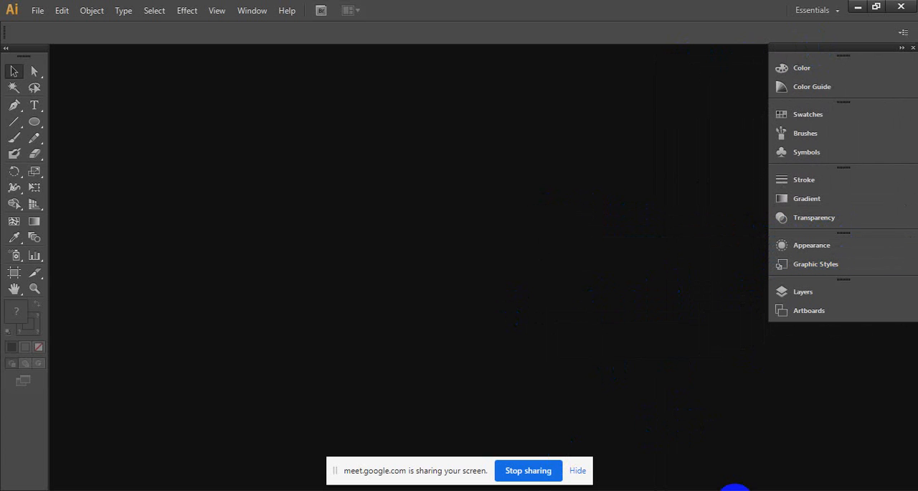
- Check the Google Meet call in Chrome and return to Illustrator
left_click(746, 487)
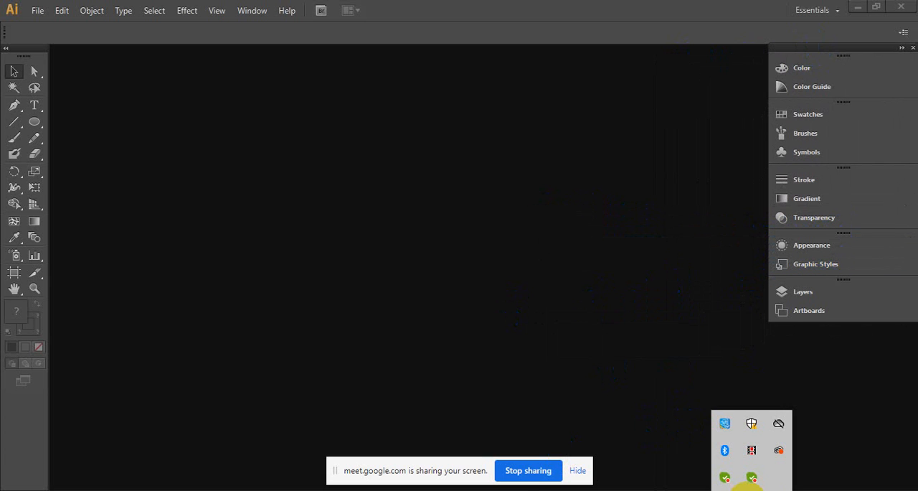
left_click(436, 116)
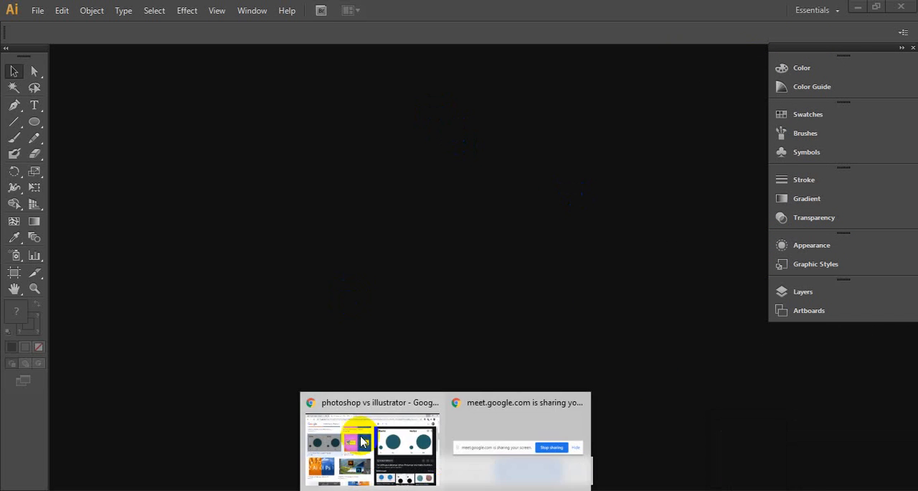
left_click(379, 488)
left_click(107, 12)
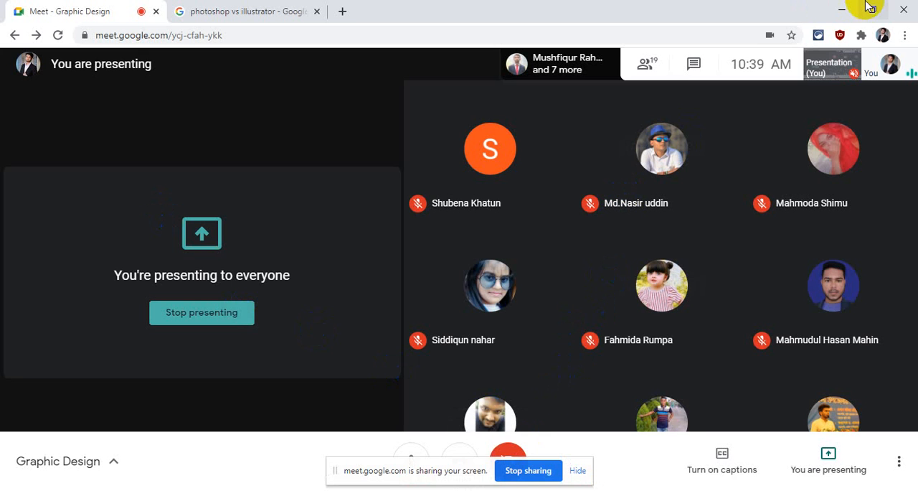
left_click(846, 7)
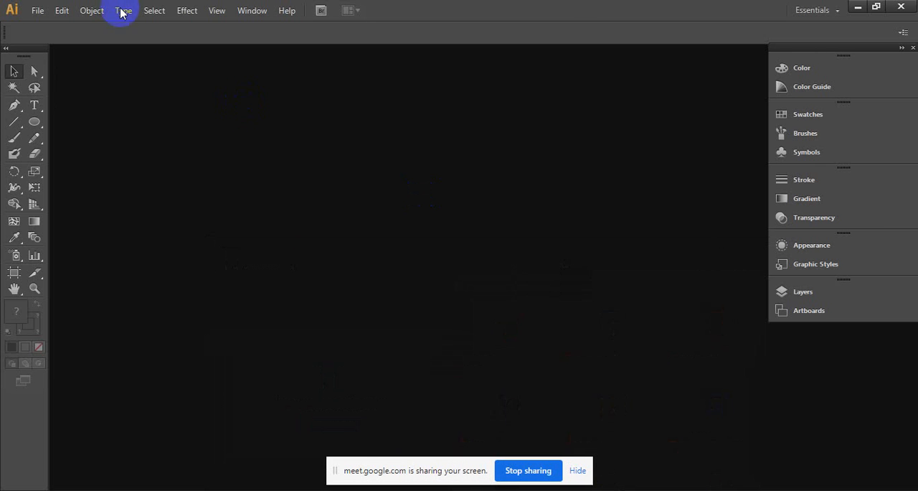
left_click(37, 10)
left_click(58, 25)
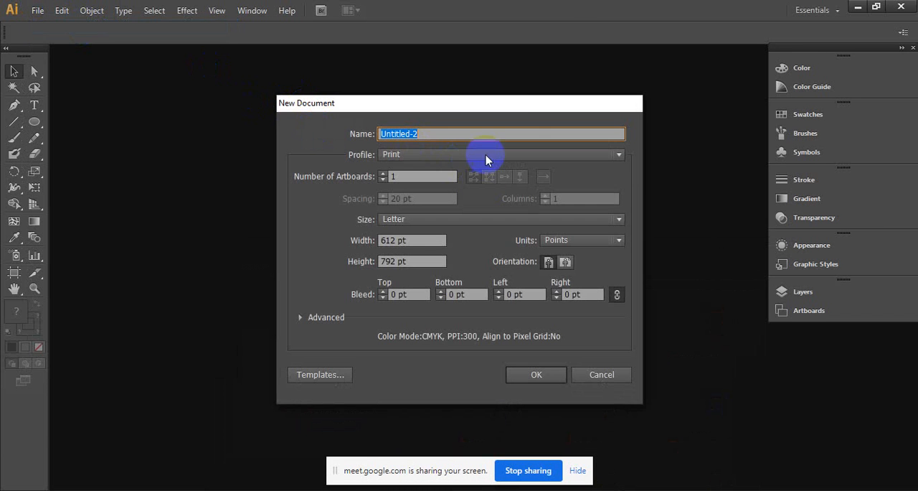
left_click(607, 375)
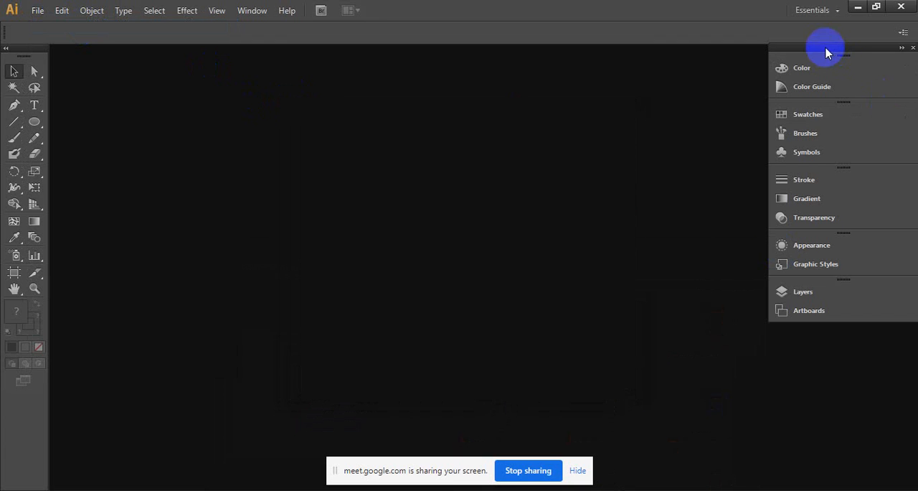
- Nudge the floating panel dock slightly down, start a new document and name it "day 01"
left_click_drag(824, 47, 822, 56)
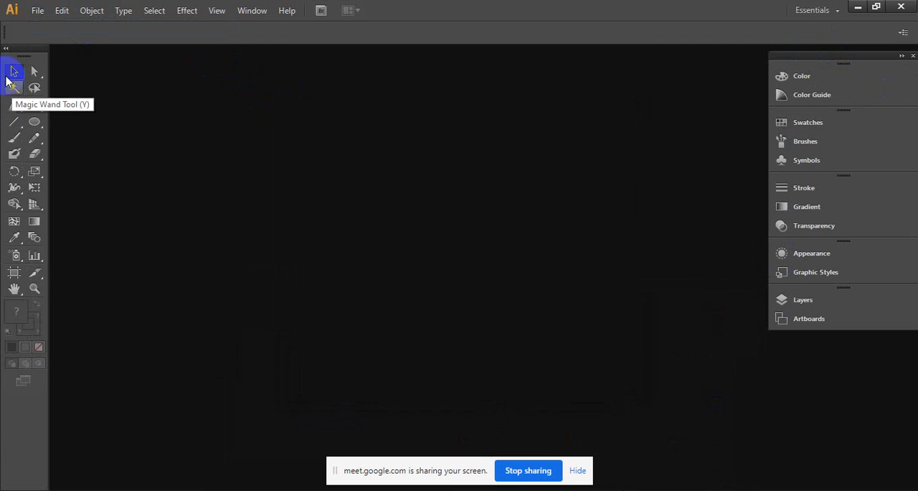
left_click(37, 10)
left_click(58, 25)
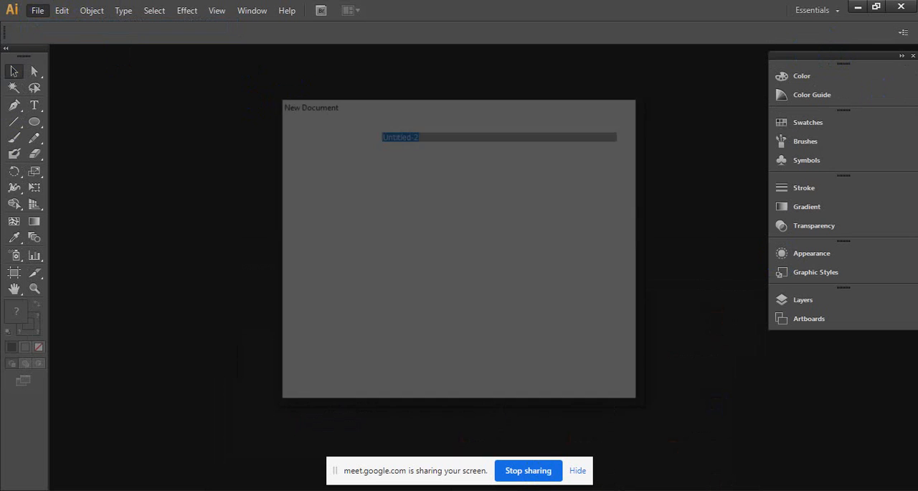
left_click(749, 490)
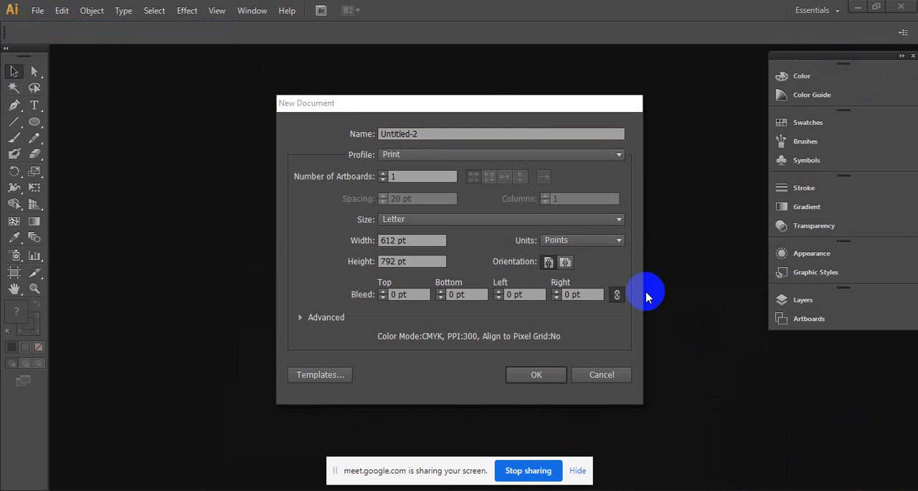
left_click_drag(489, 104, 508, 80)
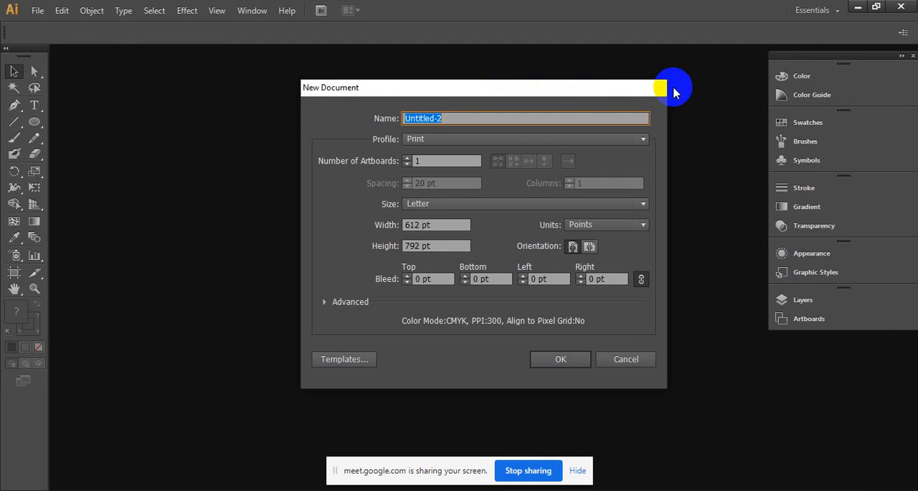
type("day 01")
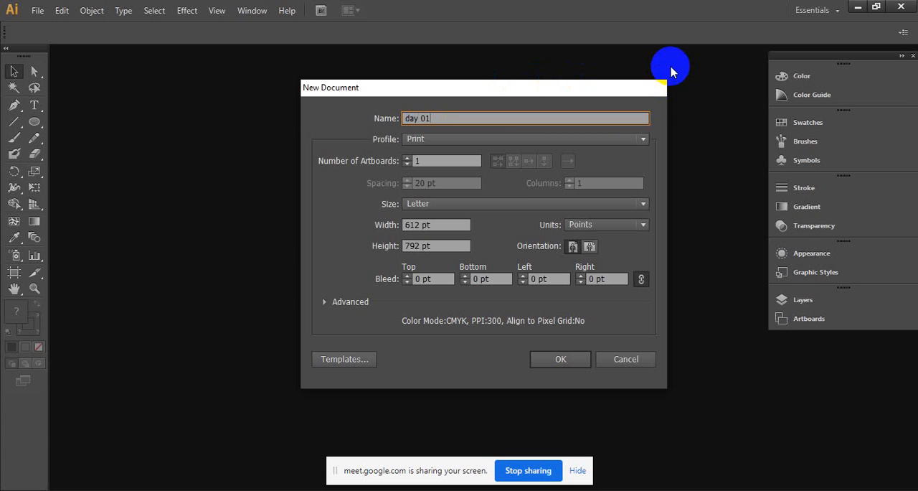
- Review the available document profiles and choose Print for the new document
left_click(643, 139)
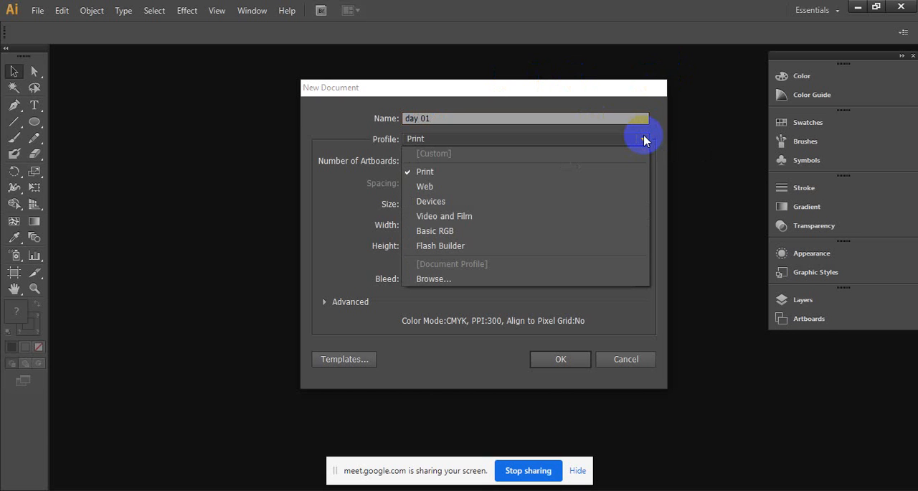
left_click(644, 139)
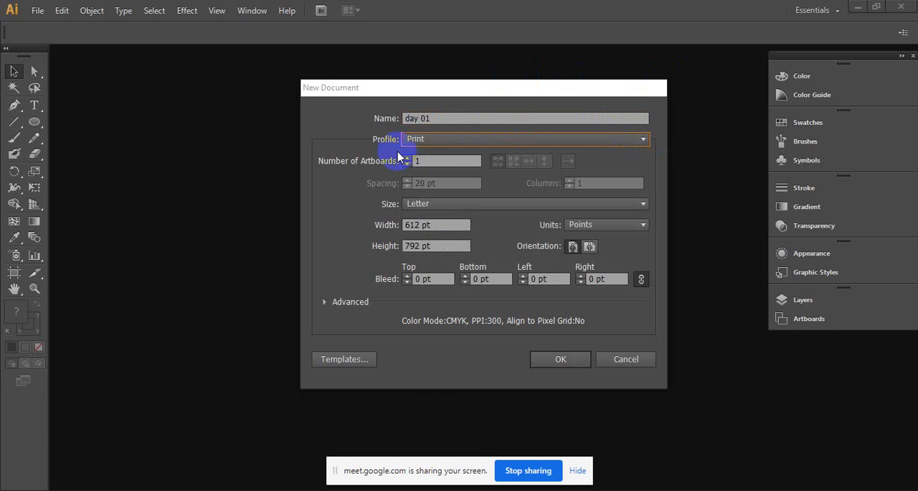
left_click(451, 140)
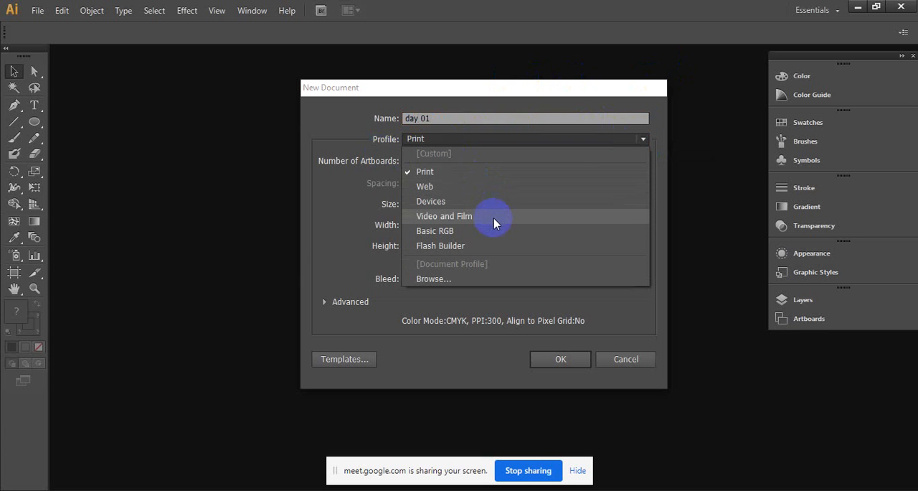
left_click(441, 173)
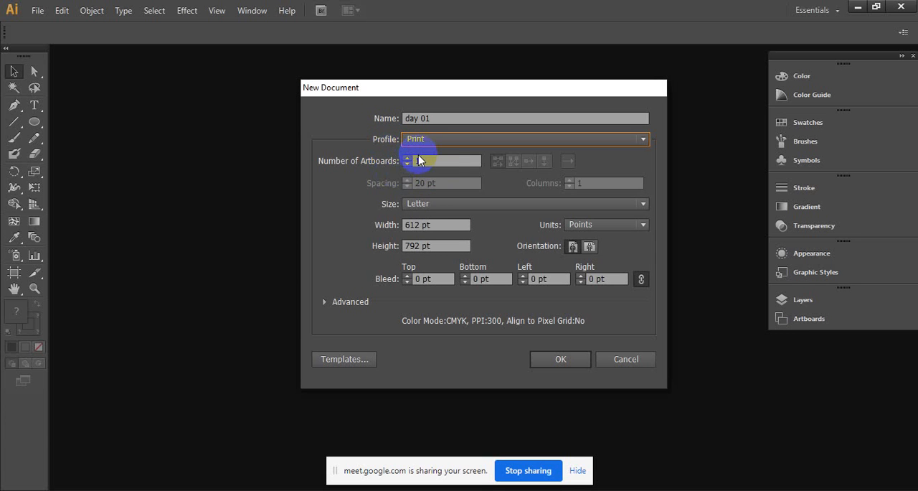
- Set the number of artboards to 4 and create the document
left_click(407, 157)
left_click(407, 157)
left_click(407, 157)
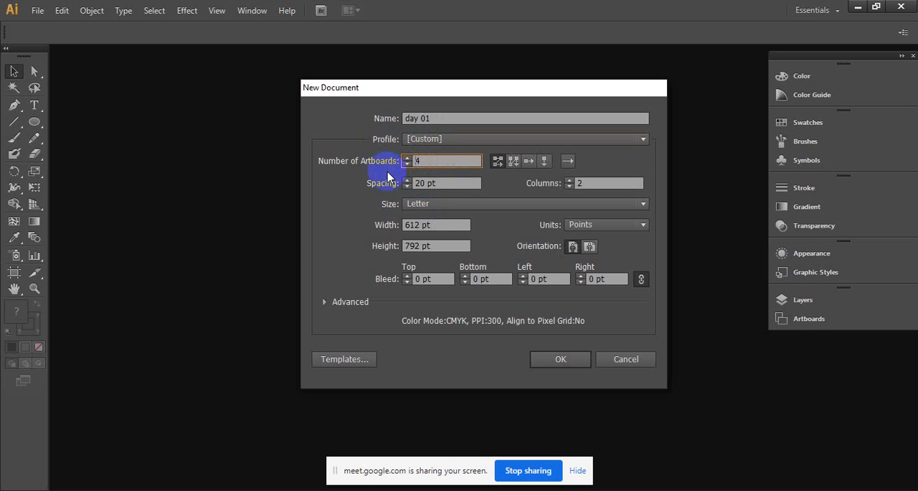
left_click(416, 163)
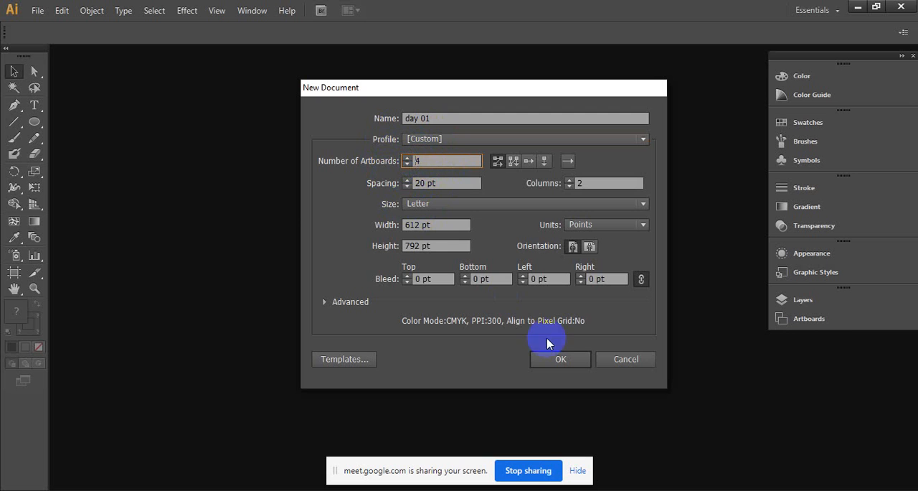
left_click(564, 362)
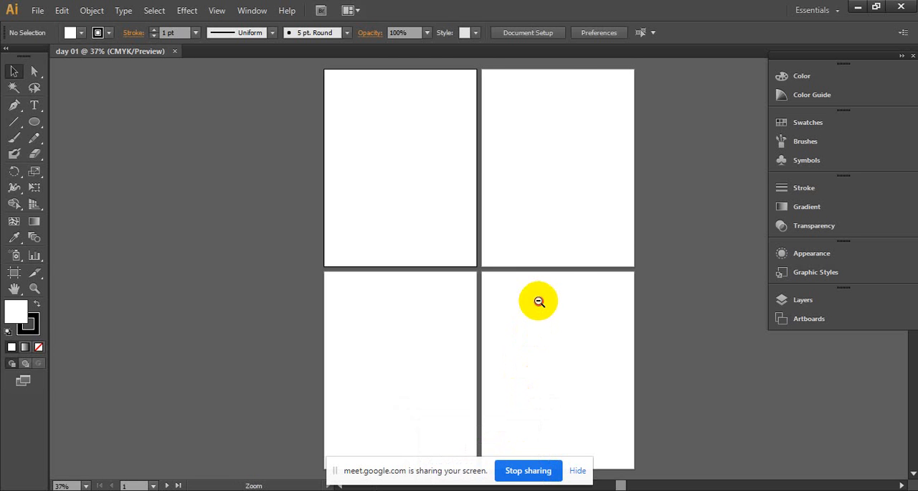
- Examine the grid of four artboards up close and make the second artboard of the upper row active
left_click(539, 301, "ctrl+alt")
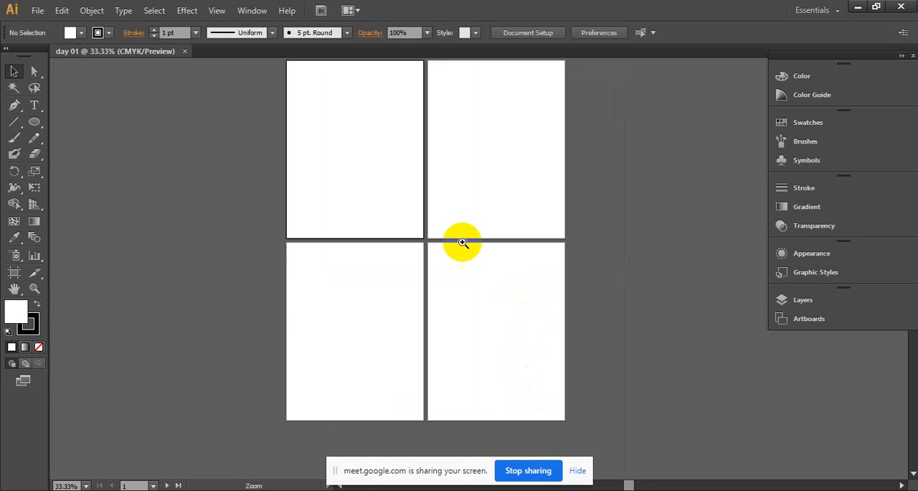
left_click(458, 236, "ctrl")
left_click_drag(457, 235, 455, 387)
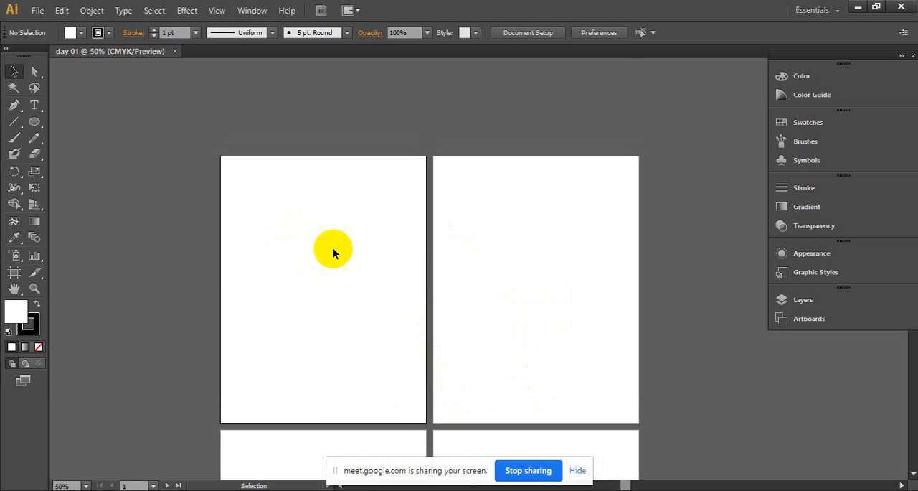
left_click_drag(489, 339, 477, 144)
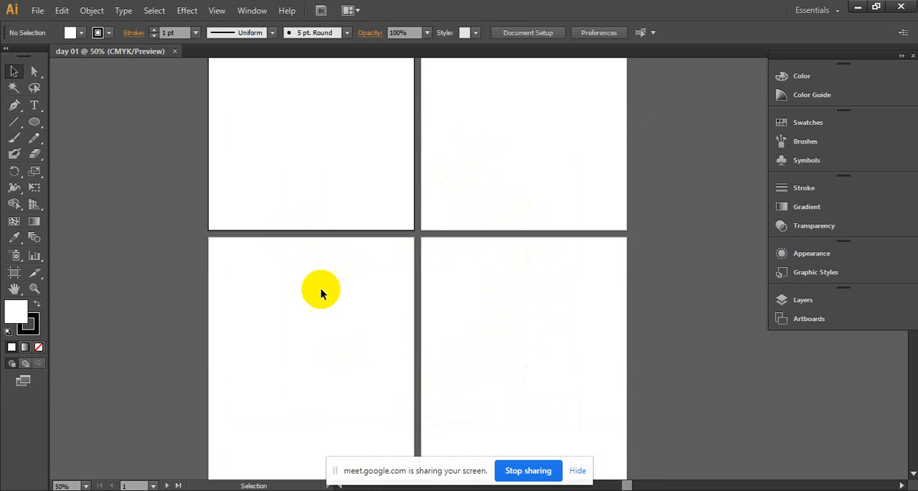
left_click_drag(461, 355, 454, 300)
left_click_drag(459, 244, 486, 423)
left_click(427, 275, "ctrl+alt")
left_click_drag(410, 278, 352, 277)
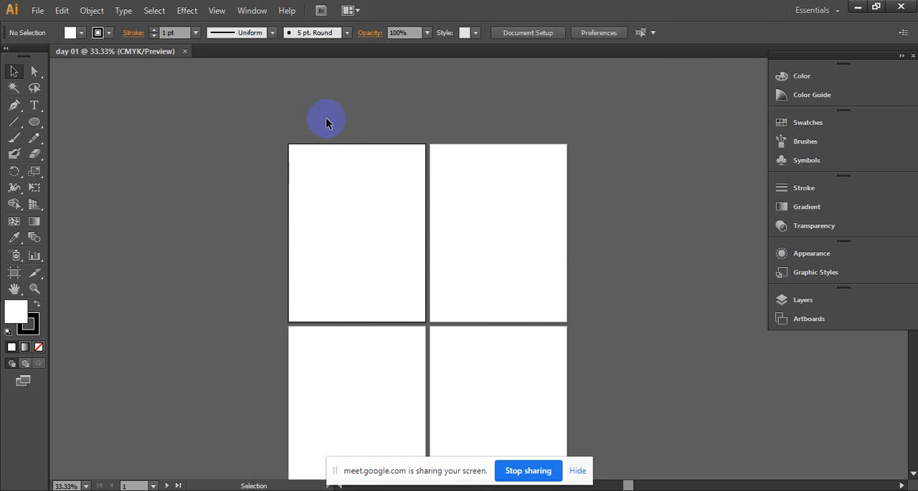
left_click_drag(347, 220, 423, 291)
left_click_drag(459, 197, 538, 282)
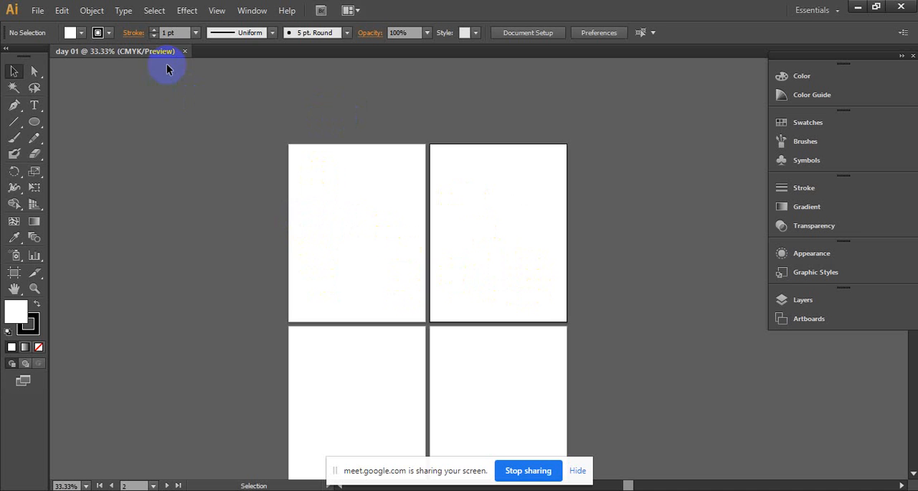
- Close the day 01 document and create a new one with 4 artboards arranged in a single column
left_click(183, 51)
left_click(37, 10)
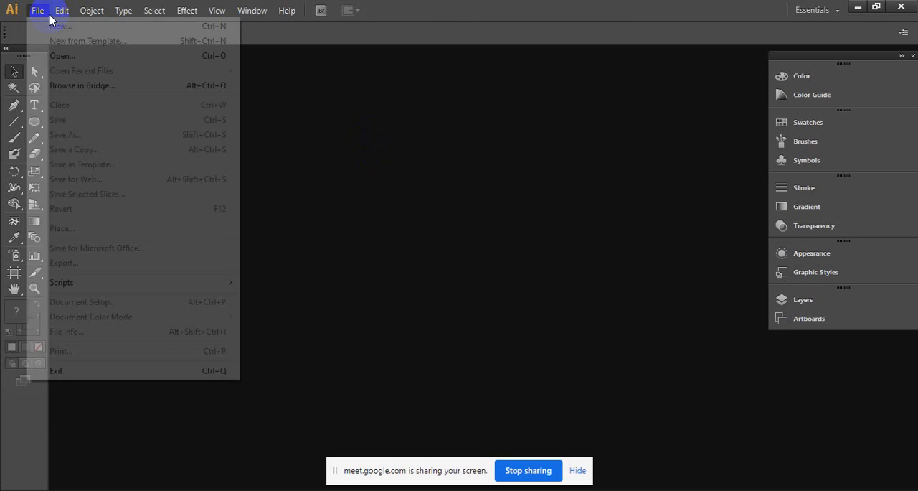
left_click(32, 25)
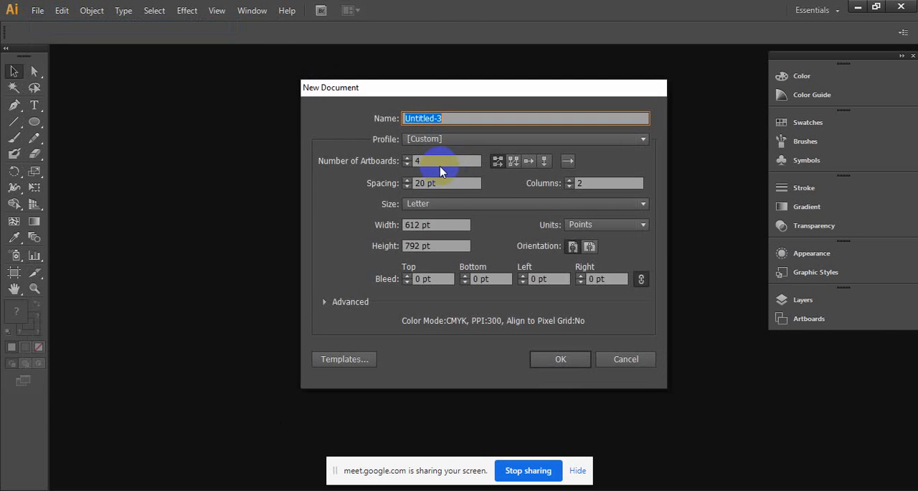
left_click(424, 161)
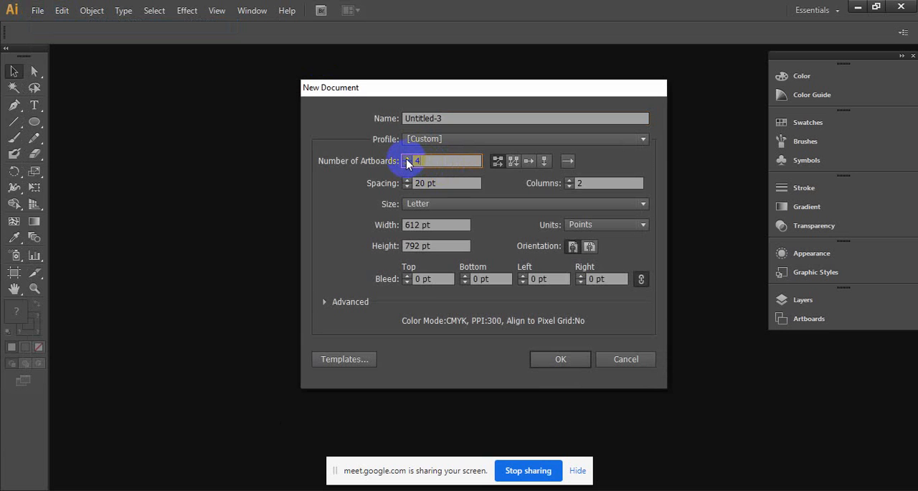
left_click(515, 167)
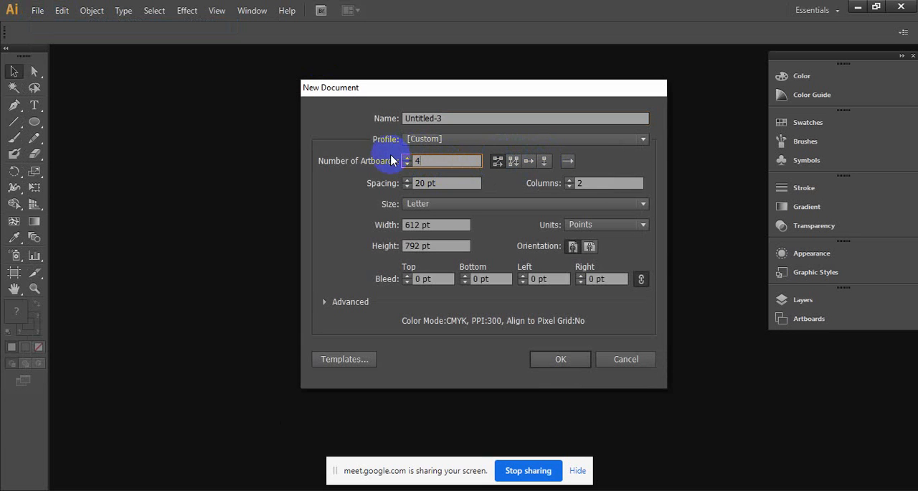
left_click(531, 163)
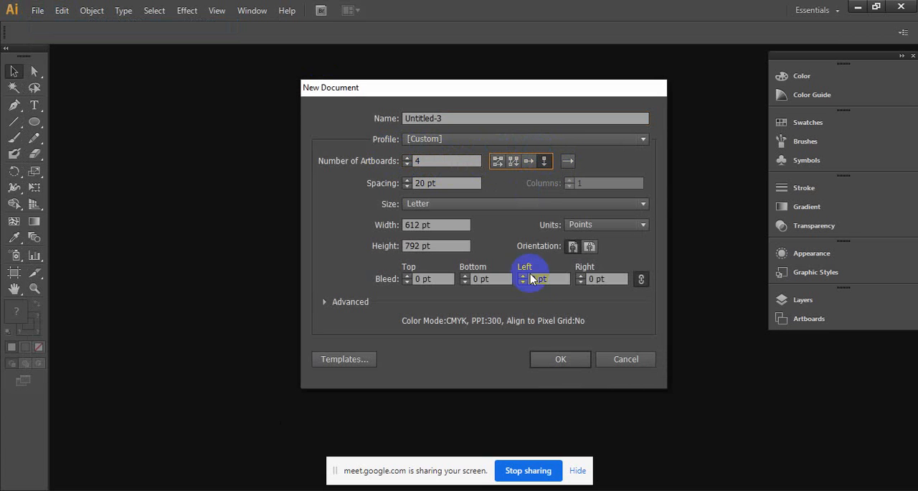
left_click(559, 358)
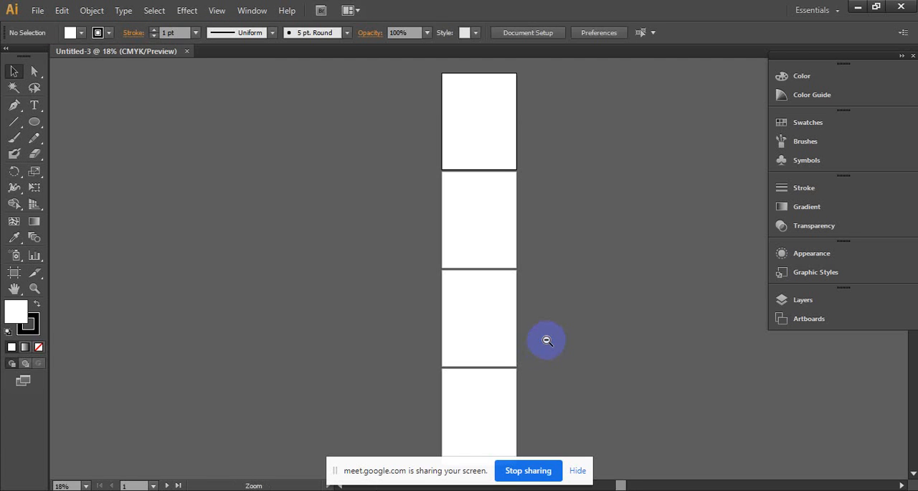
- Examine the vertically stacked artboards from the first one to the last
left_click(546, 340, "ctrl+alt")
left_click(430, 109, "ctrl")
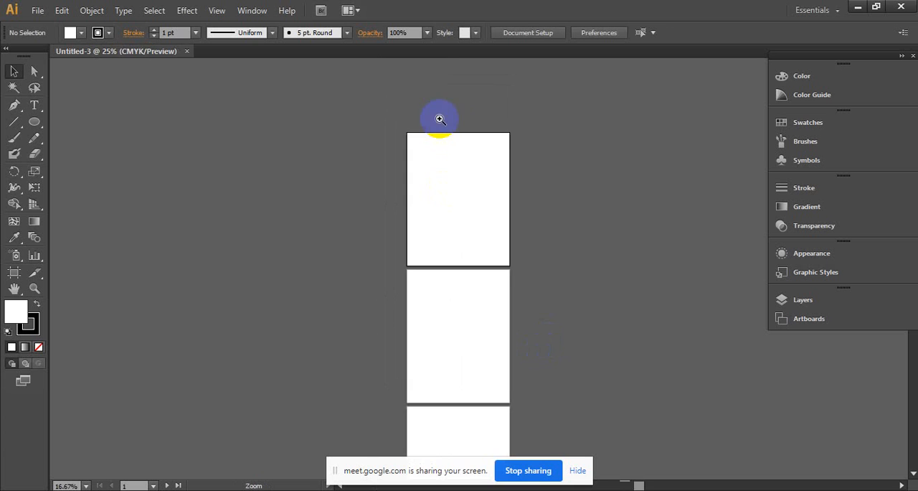
left_click(479, 168, "ctrl")
left_click(485, 233, "ctrl")
left_click(440, 337, "ctrl")
left_click_drag(434, 355, 363, 277)
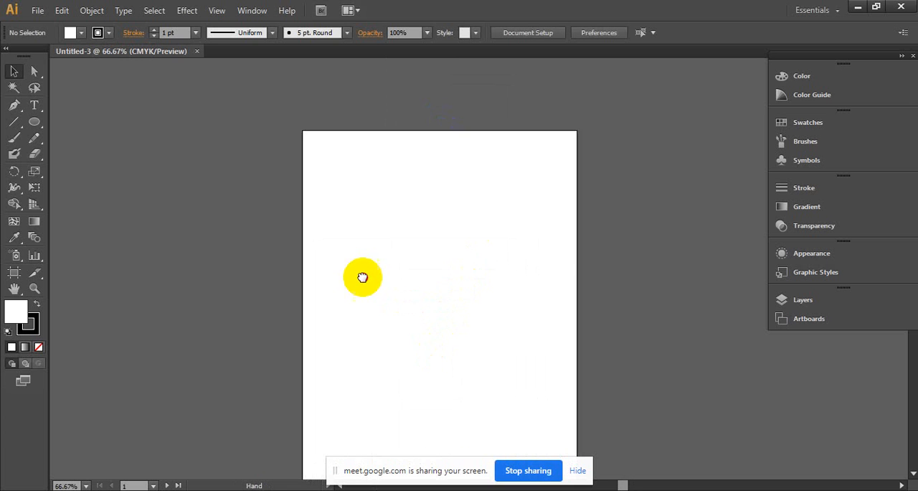
left_click_drag(385, 371, 382, 218)
left_click_drag(345, 330, 356, 170)
left_click_drag(391, 409, 342, 92)
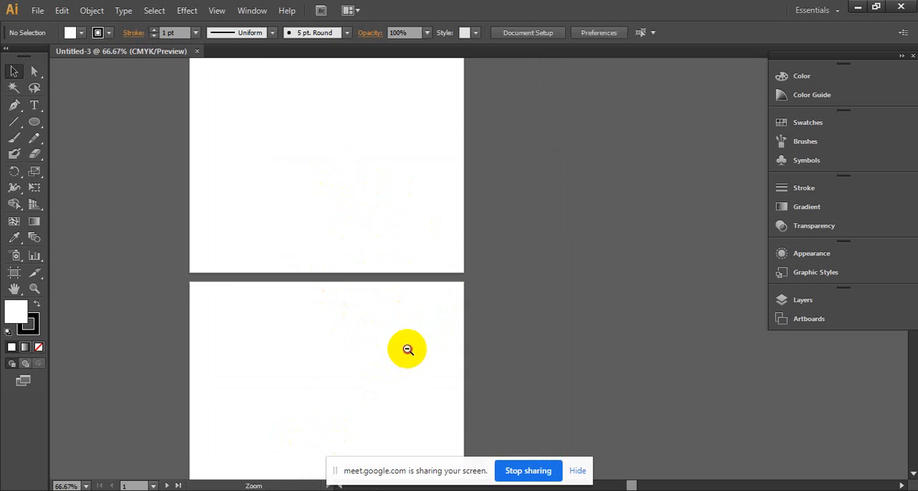
left_click(408, 350, "ctrl+alt")
left_click(408, 348, "ctrl+alt")
left_click(407, 347, "ctrl+alt")
left_click_drag(497, 250, 397, 390)
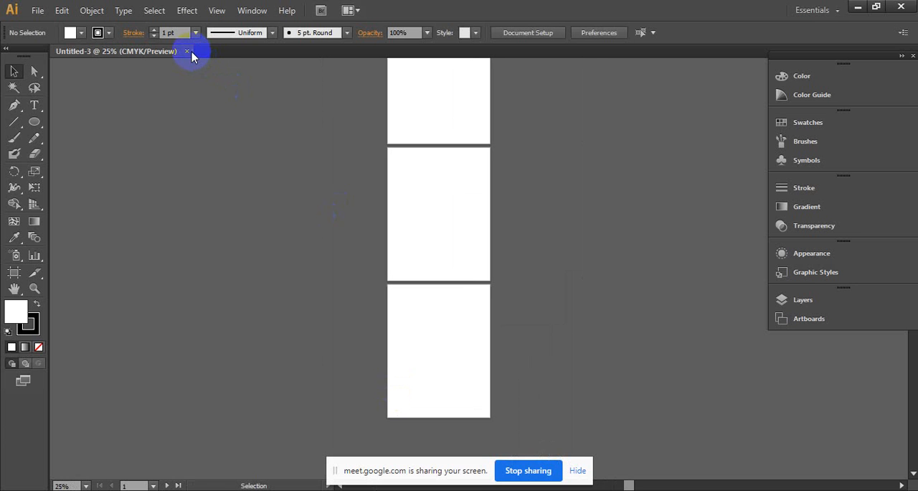
- Close the four-artboard document and start a new one with the number of artboards set to 1
left_click(188, 52)
left_click(37, 11)
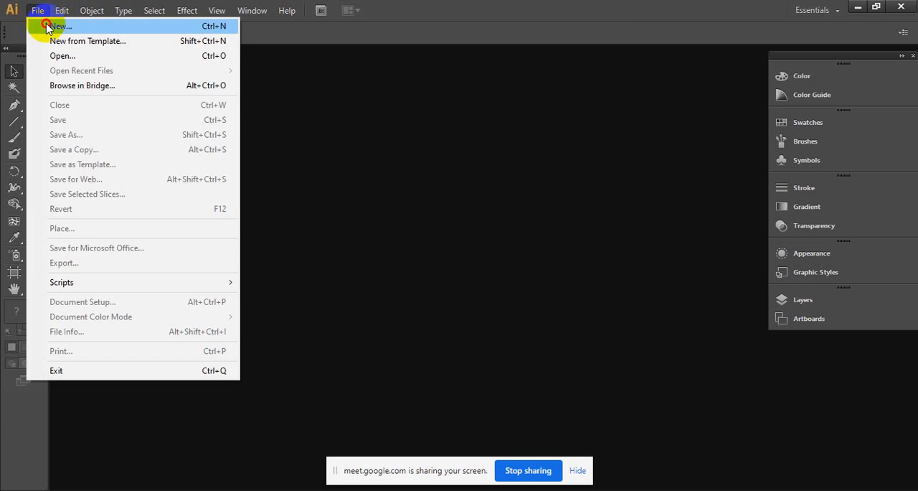
left_click(47, 27)
left_click(423, 162)
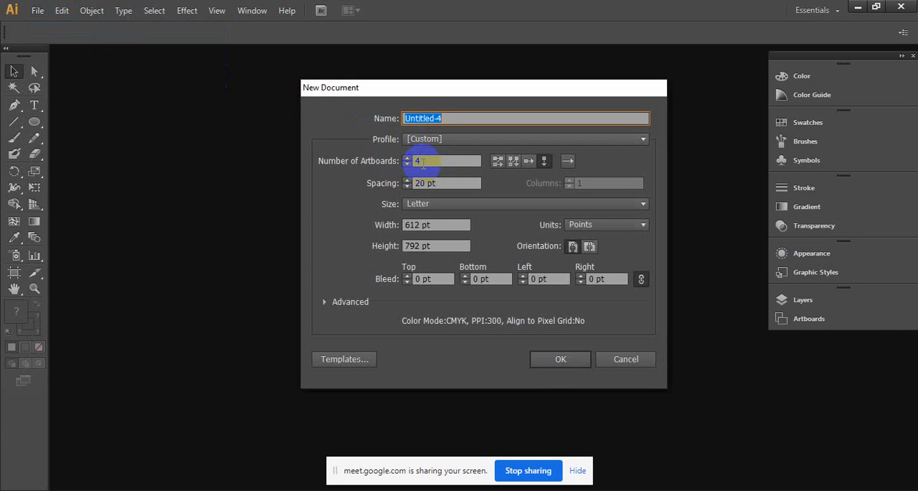
left_click(514, 162)
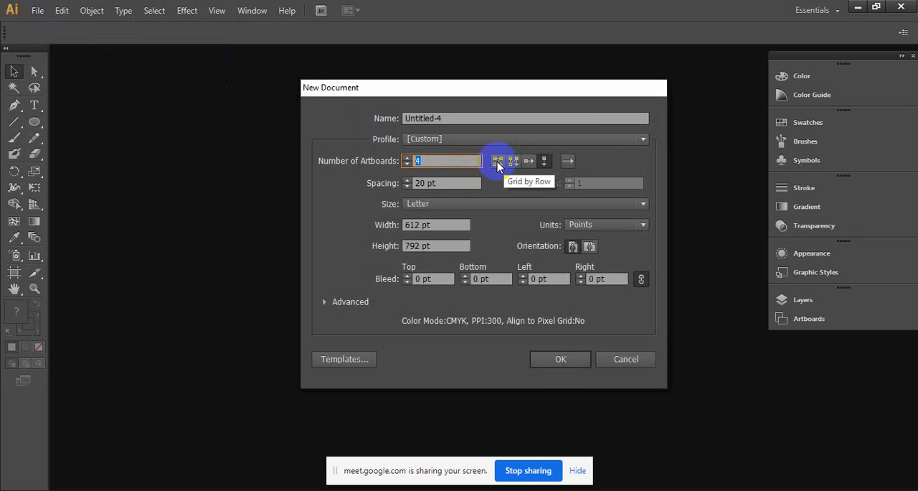
type("1")
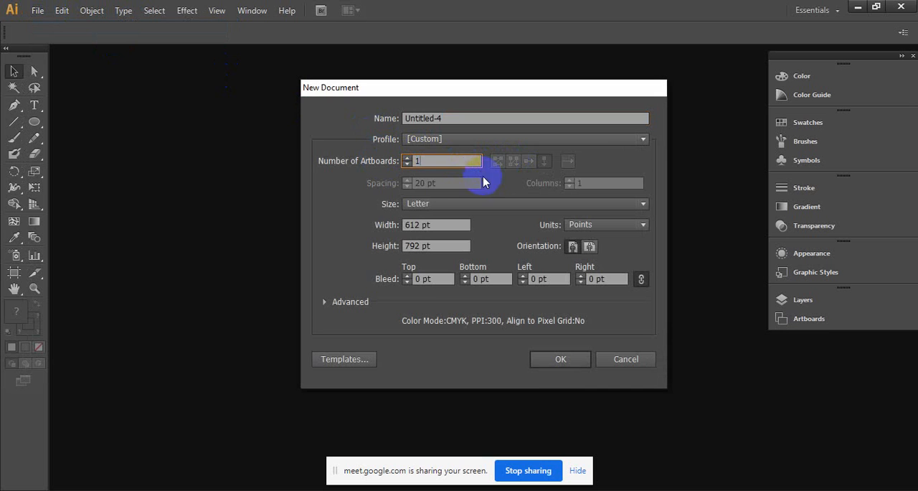
- Set the new document's size to A4 and choose Points as its units
left_click(419, 204)
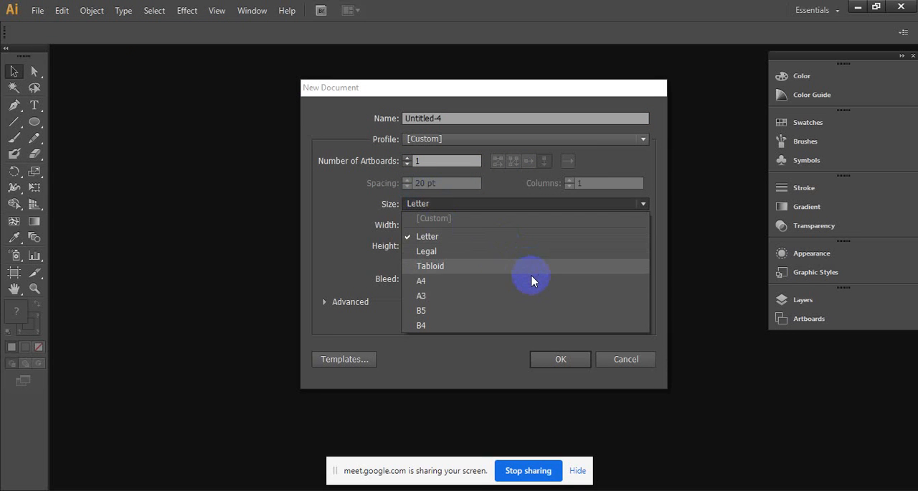
left_click(451, 281)
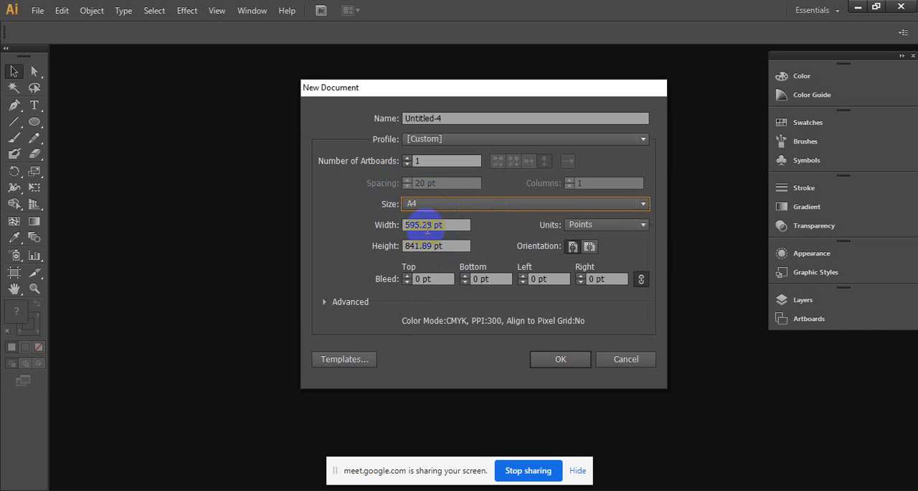
left_click(583, 229)
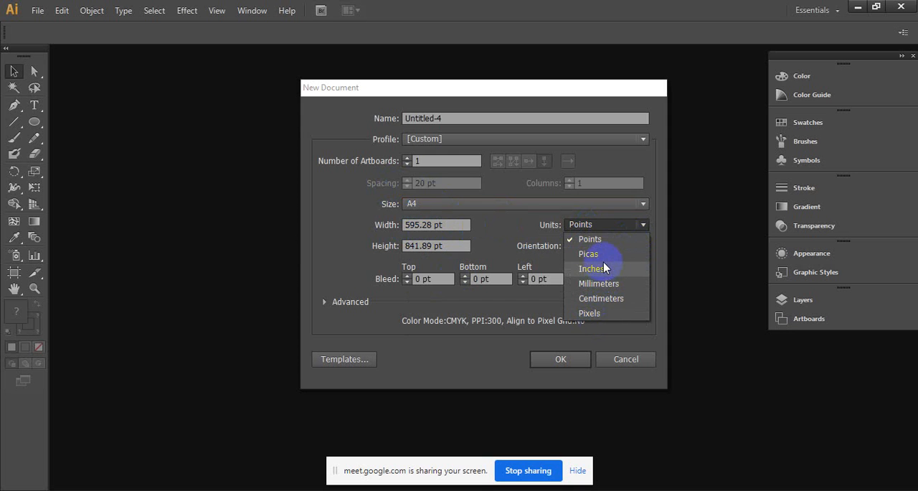
left_click(606, 242)
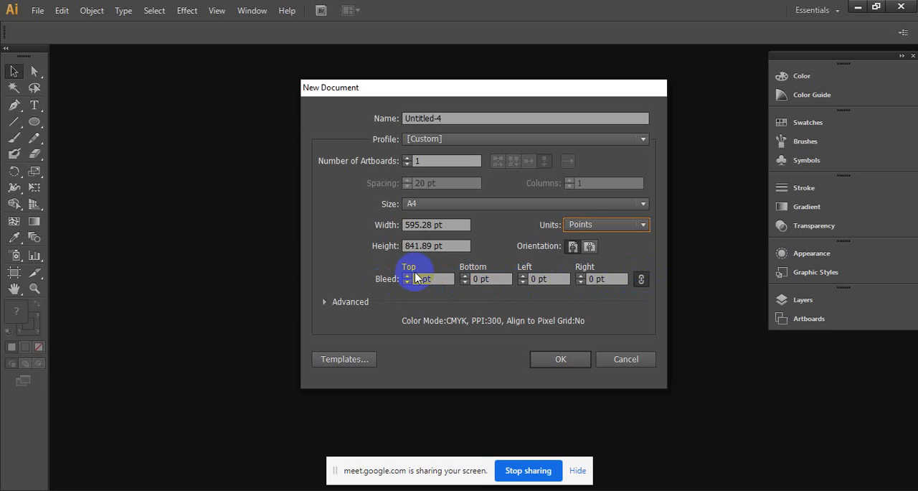
- Switch to the Google Meet call, stop presenting the screen, and return to Illustrator's new-document settings
left_click(487, 284)
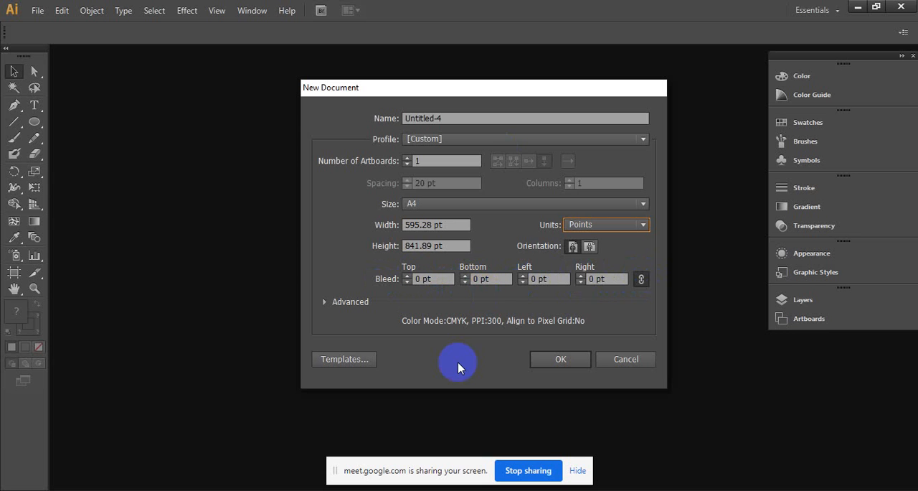
left_click(446, 489)
left_click(413, 465)
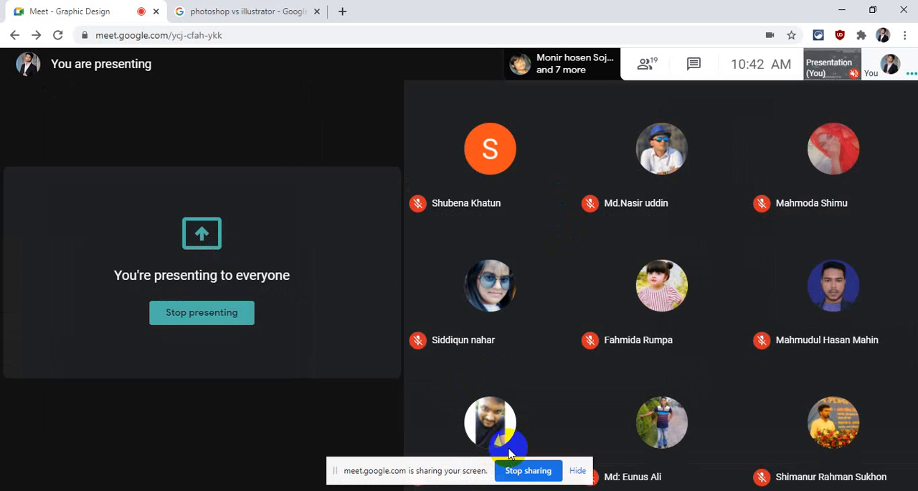
mouse_move(466, 425)
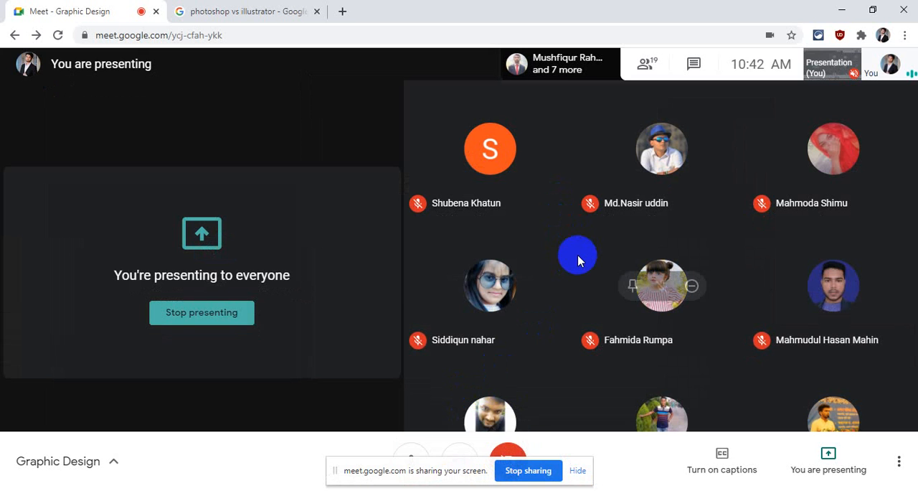
left_click(835, 456)
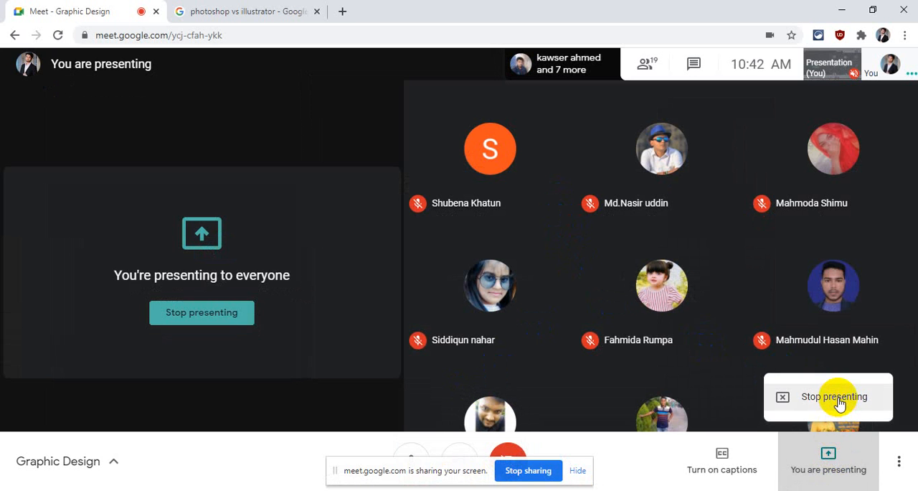
left_click(840, 401)
left_click(752, 488)
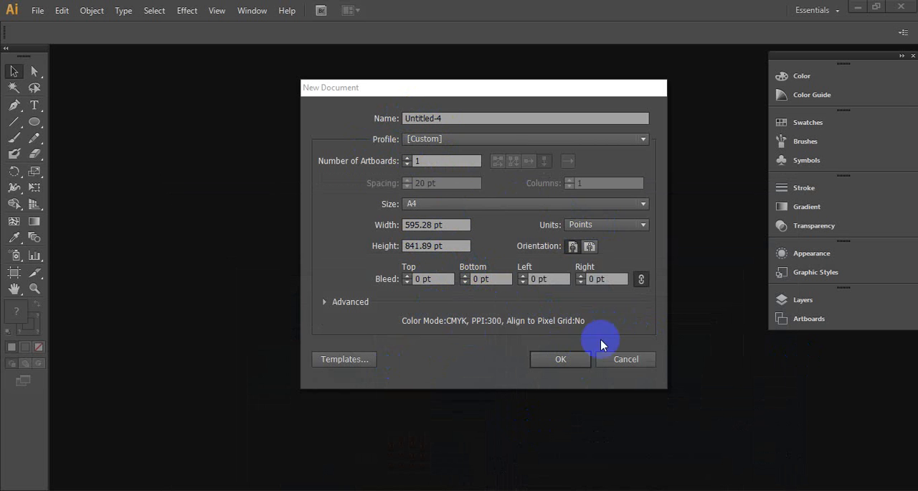
- Create the one-artboard A4 document from the current settings, and minimize the browser window after bringing up its image search page
left_click(581, 360)
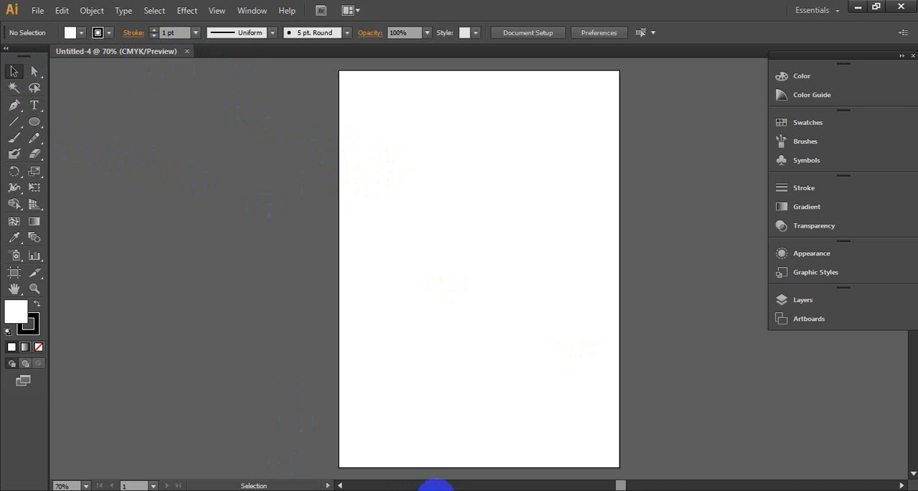
left_click(750, 488)
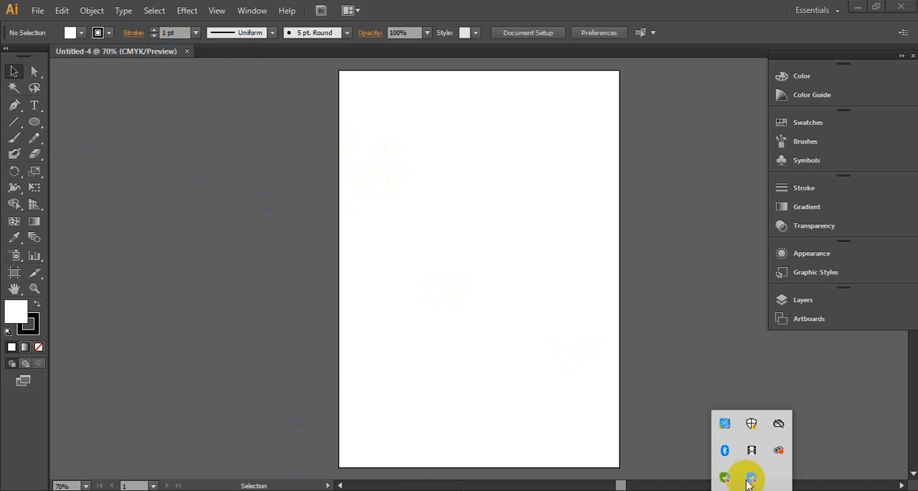
left_click(751, 444)
left_click(243, 11)
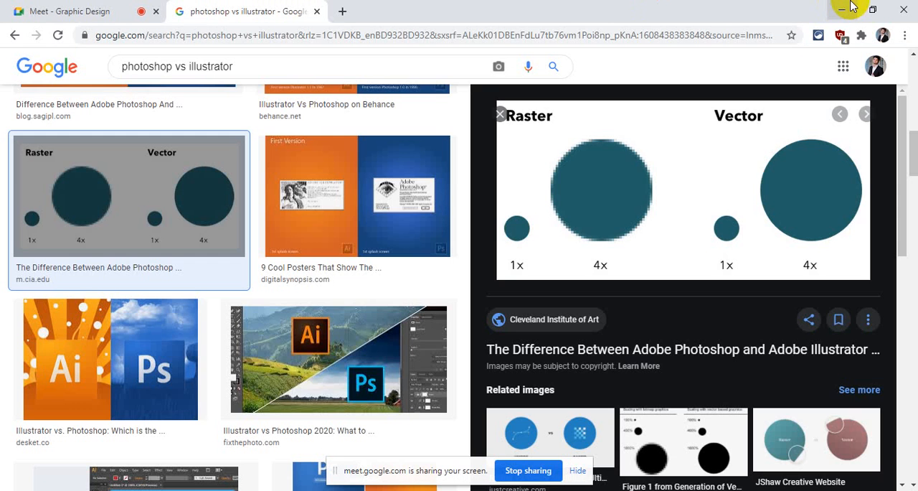
left_click(842, 10)
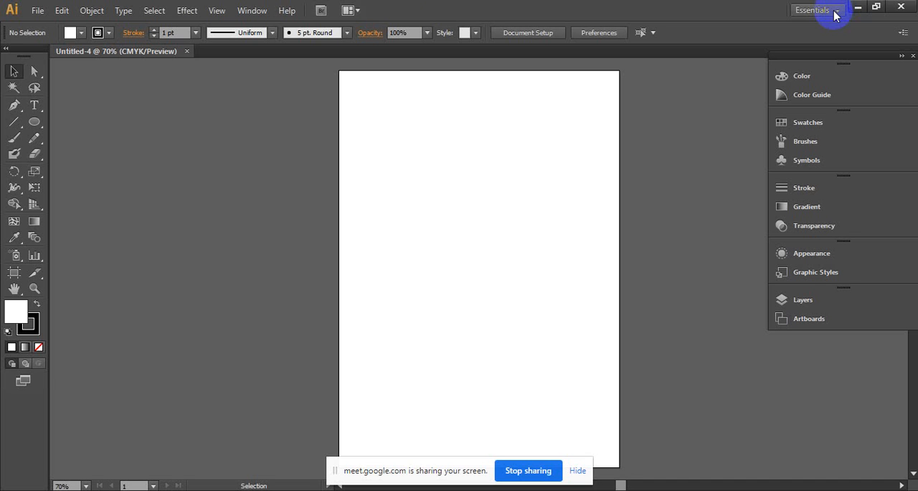
- Look at the selection tools, and draw a square in the upper part of the artboard with the Rectangle tool
left_click(15, 69)
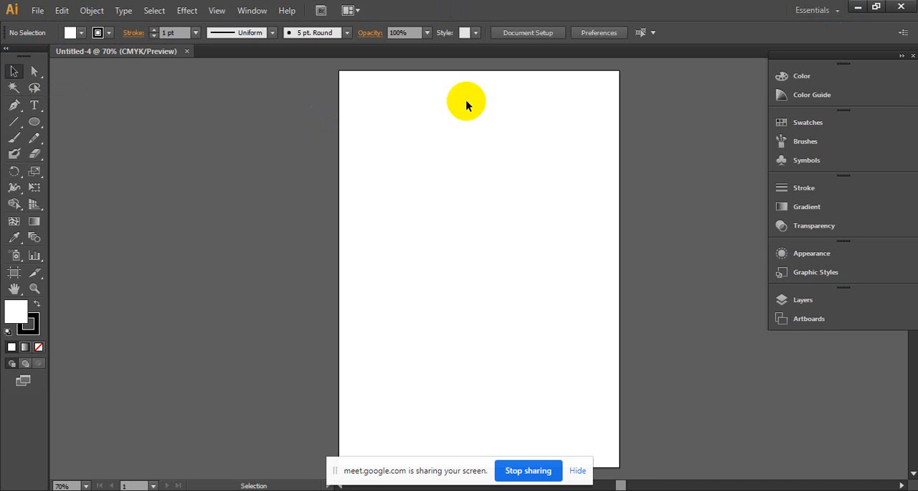
left_click(34, 73)
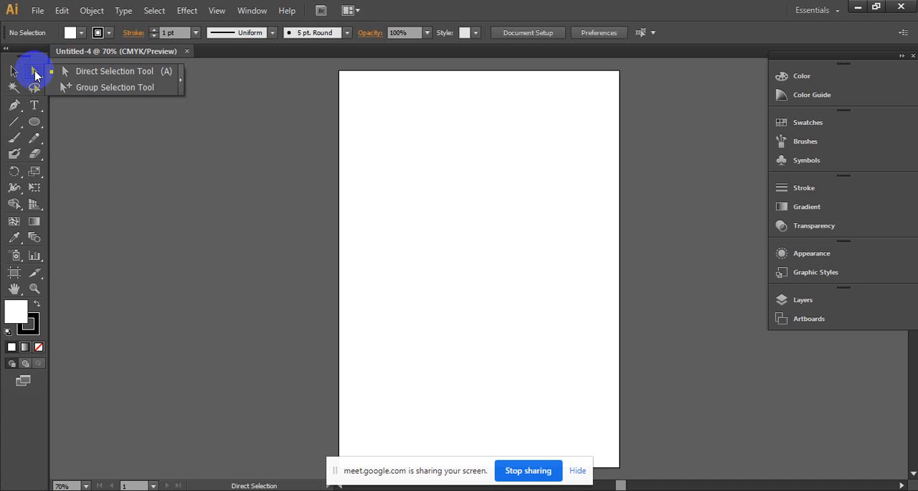
left_click(38, 125)
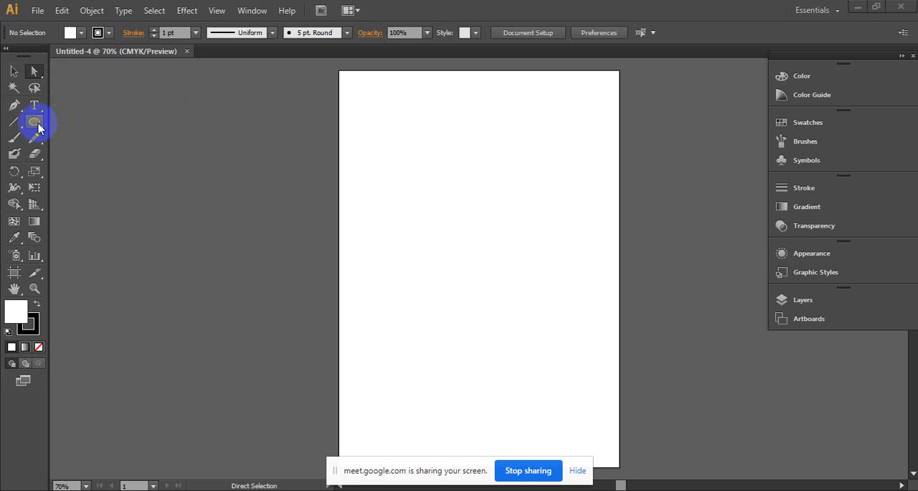
left_click_drag(38, 127, 143, 122)
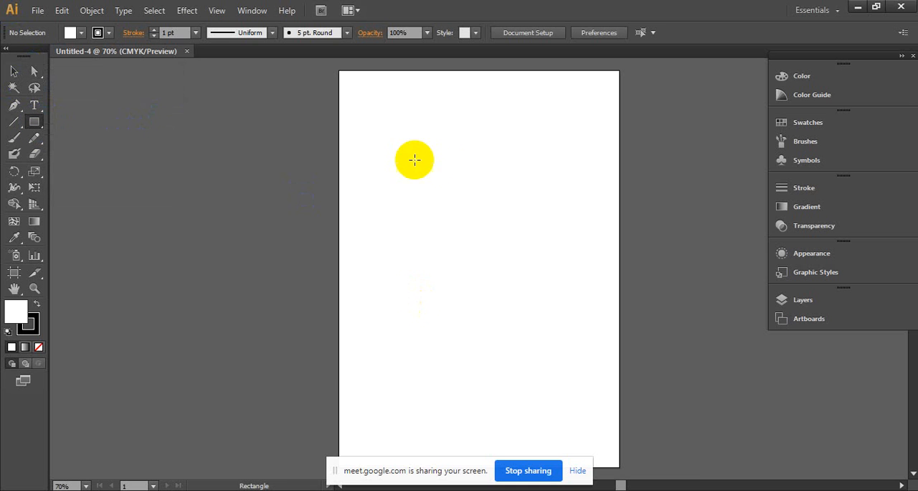
left_click_drag(378, 129, 509, 259)
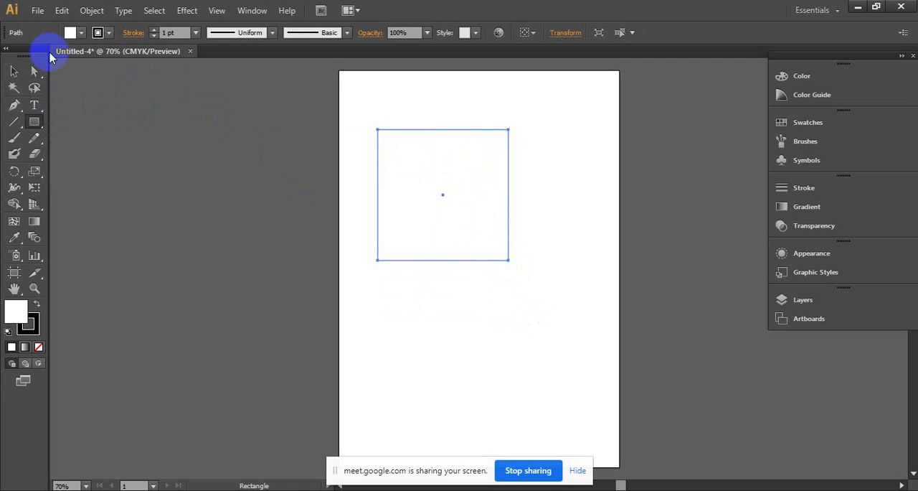
- Deselect the square, reselect it by enclosing it with the Selection tool, and fill it with light blue
left_click(15, 72)
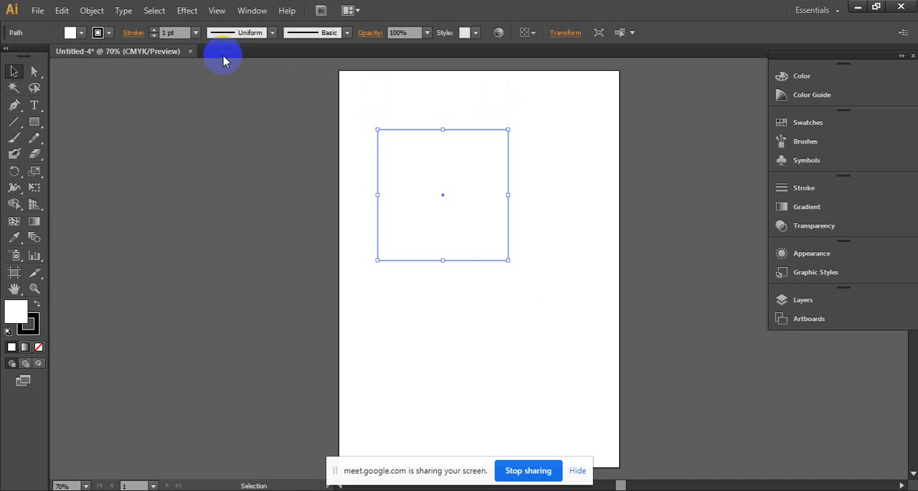
left_click(517, 107)
left_click_drag(517, 107, 280, 242)
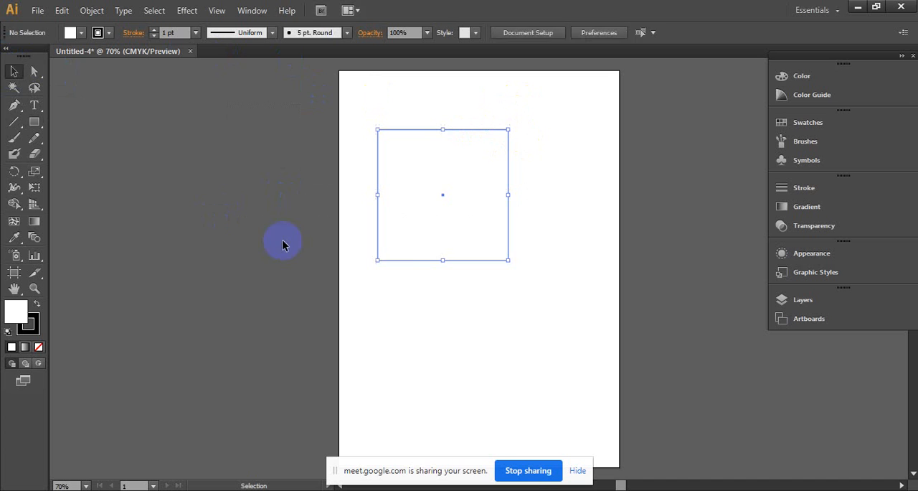
left_click(541, 176)
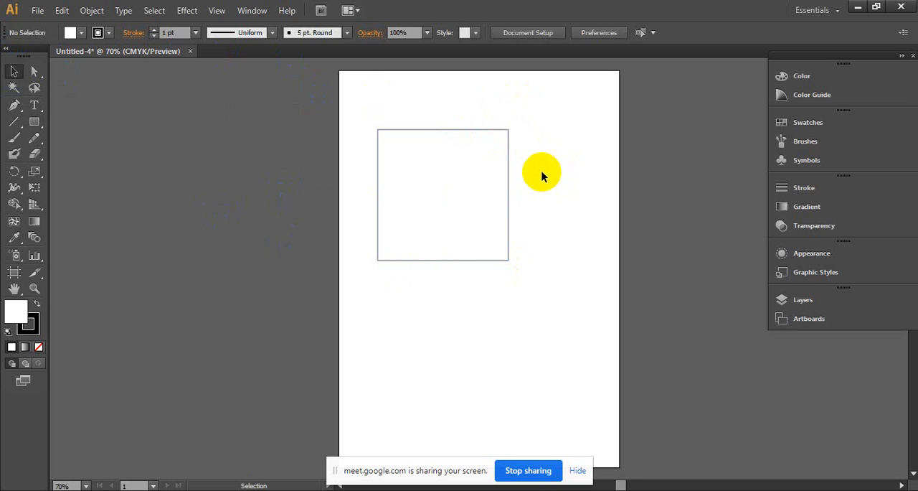
mouse_move(422, 100)
left_mouse_down()
mouse_move(738, 324)
mouse_move(554, 325)
left_mouse_up()
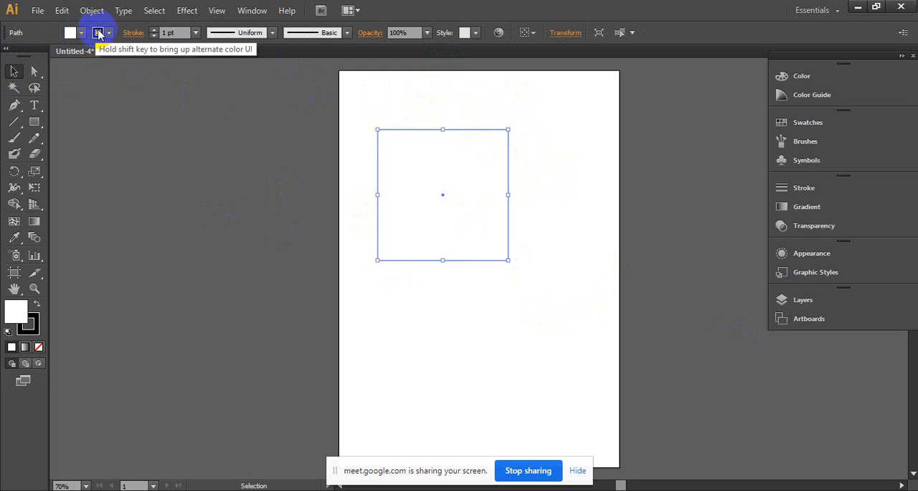
left_click(82, 32)
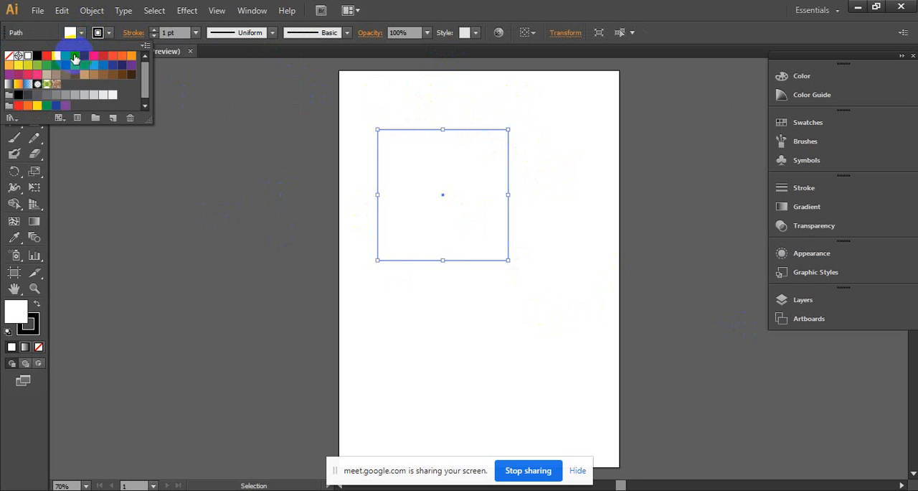
left_click(74, 56)
- Set the square's black stroke weight to 15 pt and deselect it
left_click(110, 32)
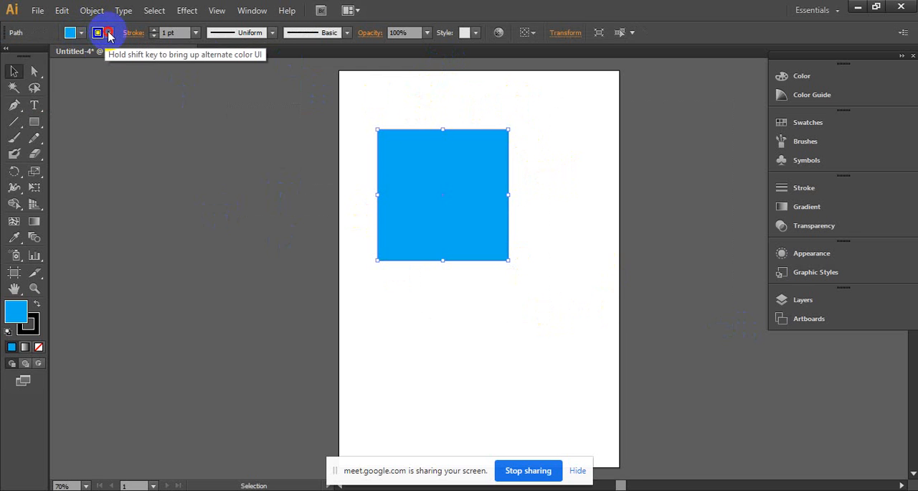
left_click(110, 33)
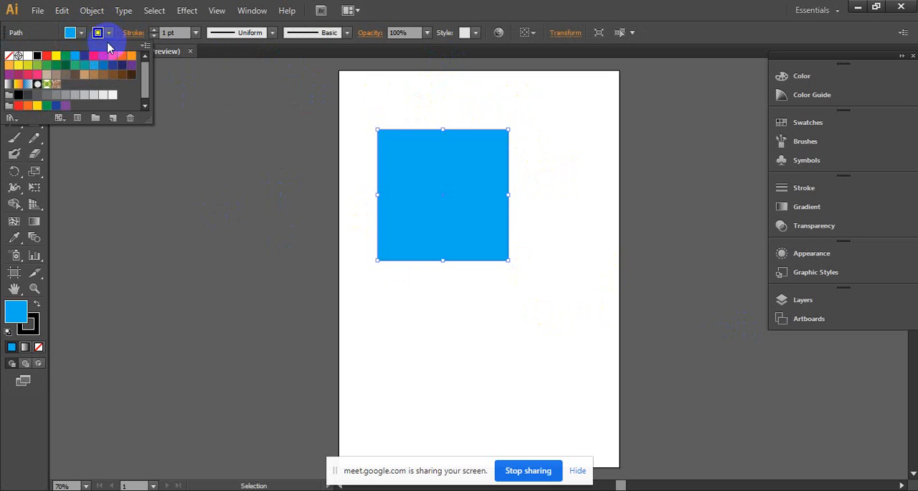
left_click(156, 29)
left_click(156, 29)
left_click(155, 30)
left_click(156, 29)
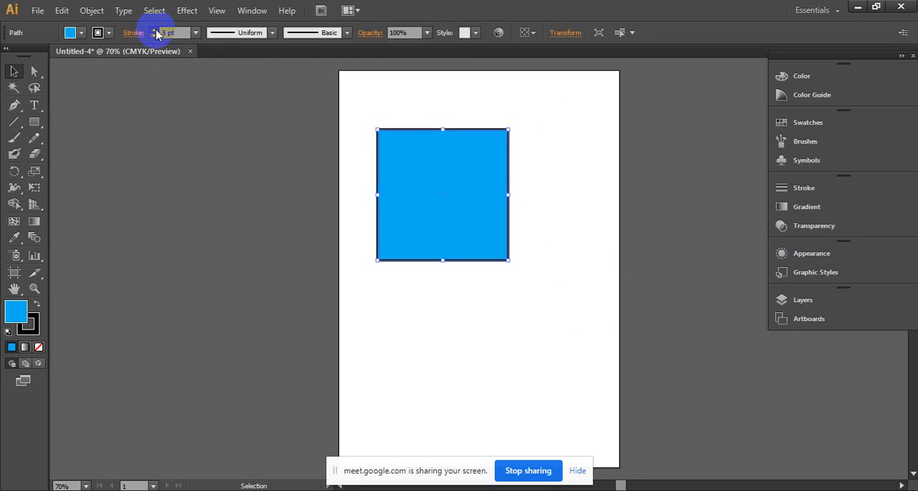
left_click(156, 29)
left_click(155, 29)
left_click(155, 30)
left_click(154, 29)
left_click(154, 30)
left_click(154, 29)
left_click(153, 29)
left_click(154, 30)
left_click(154, 29)
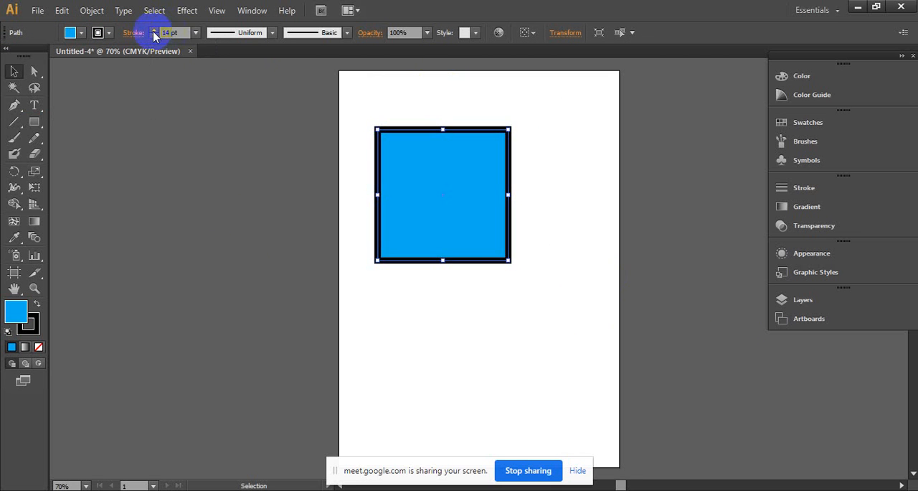
left_click(154, 29)
left_click(473, 90)
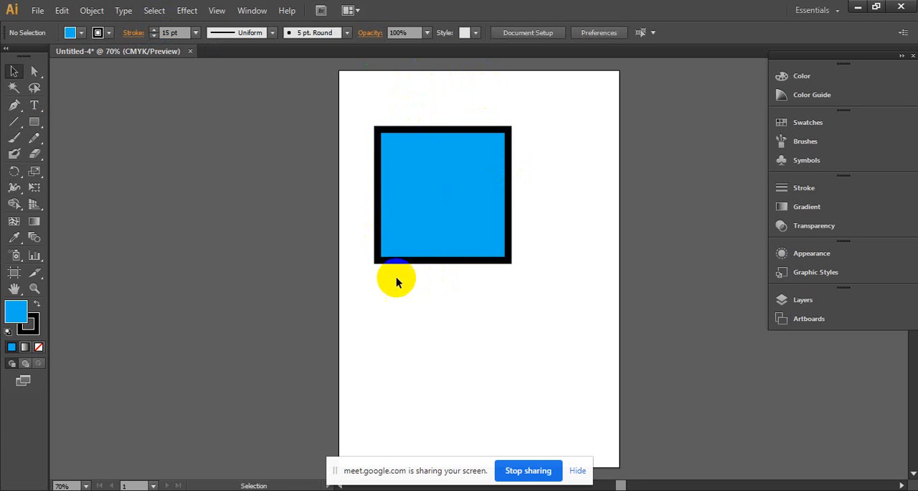
- Reposition the blue square within the artboard, ending near the middle of the page's width
left_click_drag(473, 242, 501, 278)
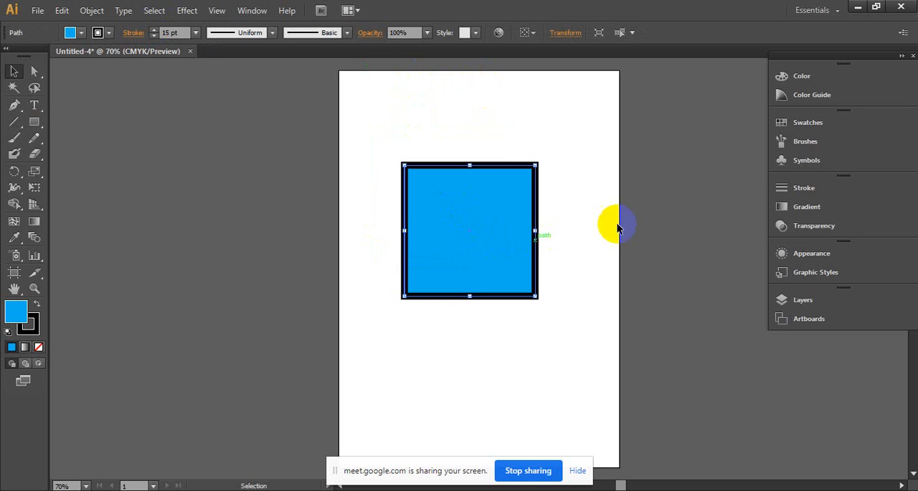
left_click(586, 273, "ctrl")
left_click_drag(326, 233, 486, 251)
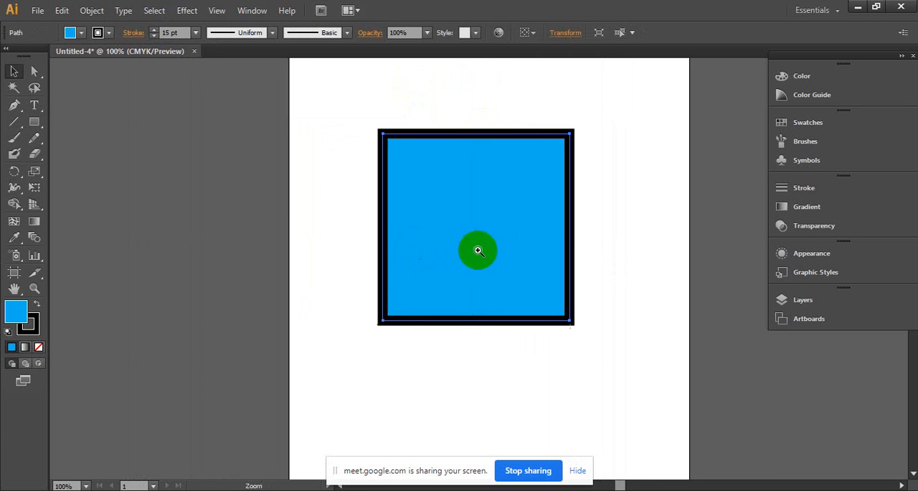
left_click(478, 251, "ctrl")
left_click(495, 246, "ctrl+alt")
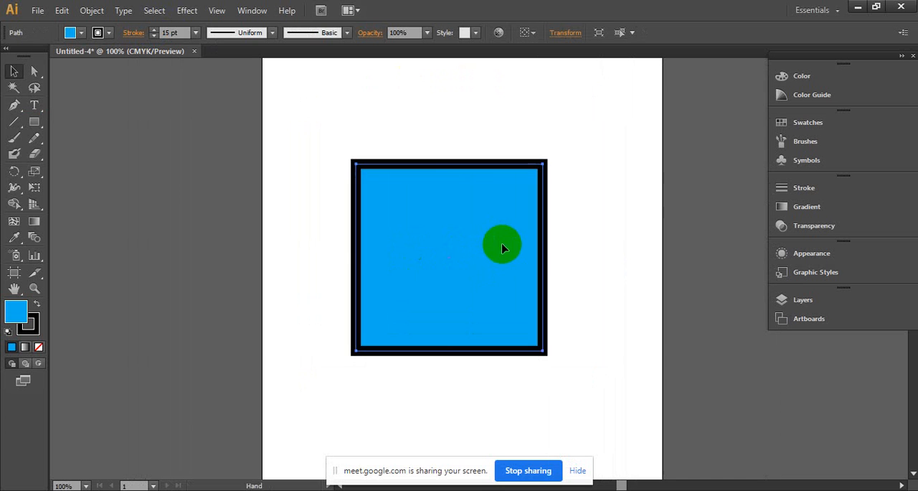
left_click_drag(474, 238, 441, 222)
left_click_drag(441, 252, 434, 238)
left_click_drag(436, 230, 408, 227)
left_click_drag(409, 226, 472, 225)
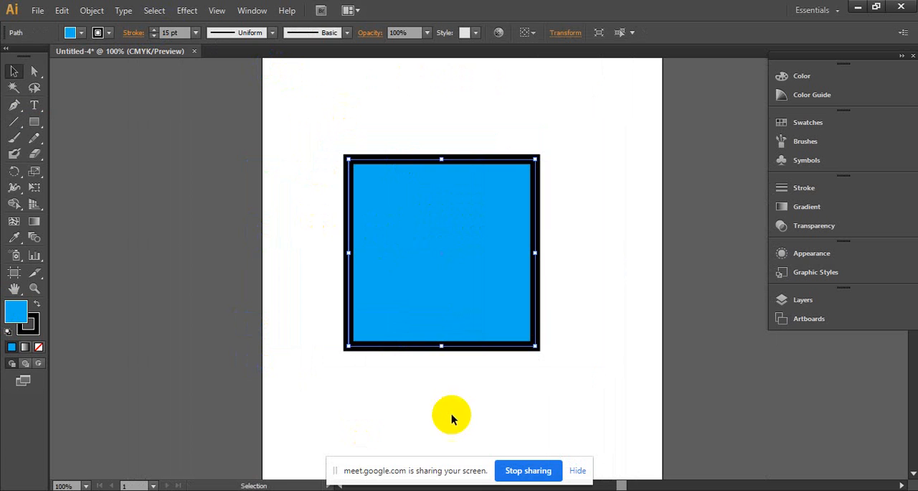
- Move the square off the artboard's left side and back onto its upper-left area
left_click_drag(463, 214, 147, 217)
left_click(553, 197)
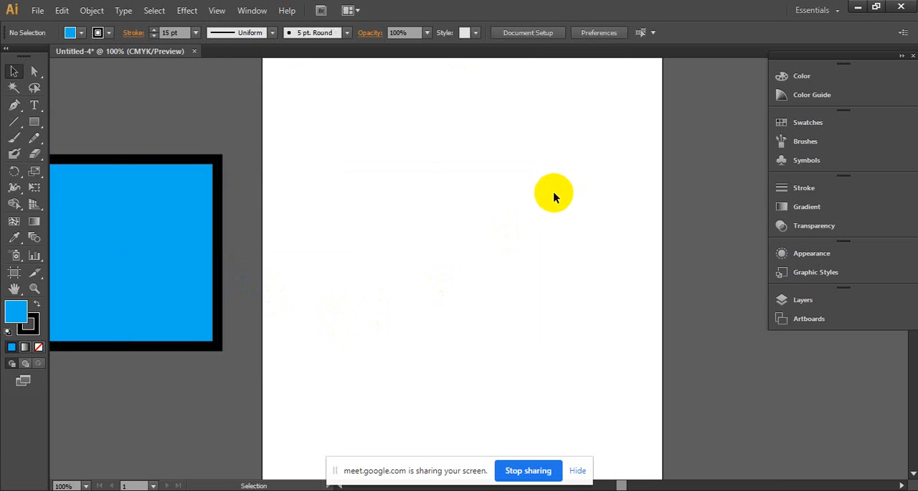
left_click(514, 218, "ctrl+alt")
left_click_drag(470, 251, 460, 215)
left_click_drag(209, 259, 377, 196)
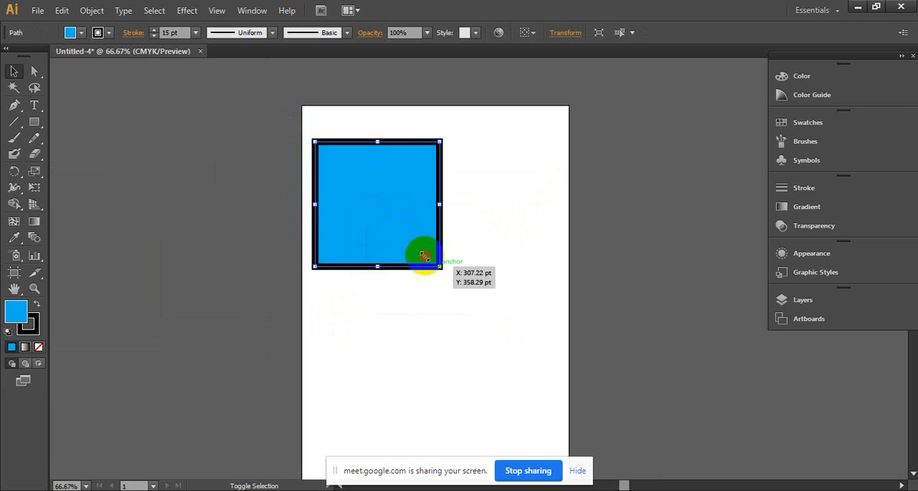
- Scale the square down to just over half its size and place three copies of it around the artboard
left_click_drag(425, 256, 542, 370)
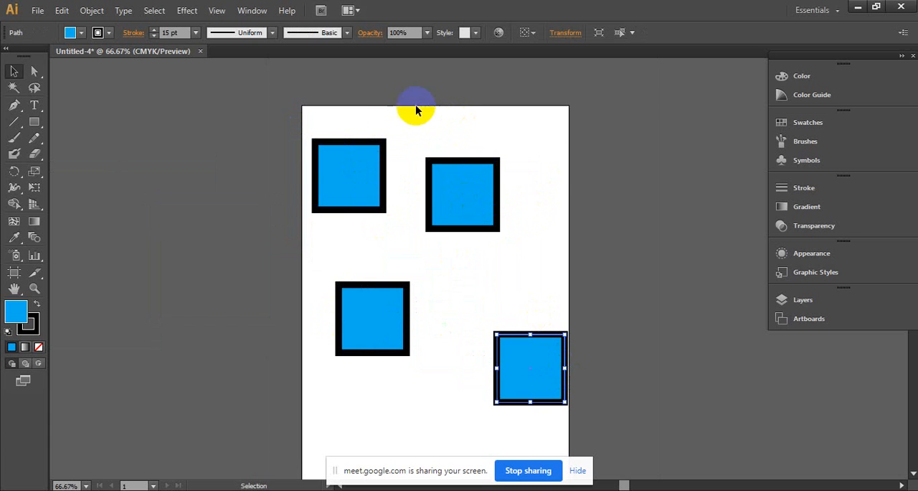
- Move the two left squares together onto the pasteboard beside the artboard, and shift the other two squares left within the page
left_click_drag(420, 420, 279, 139)
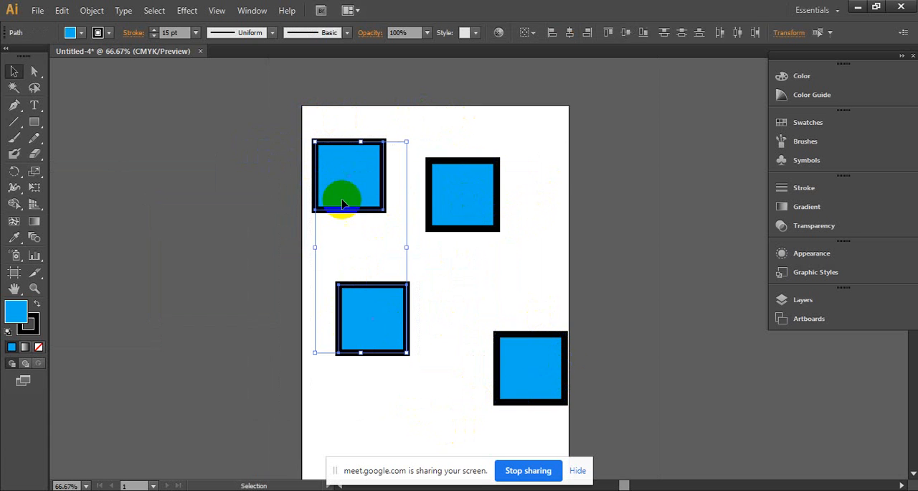
left_click_drag(343, 204, 138, 207)
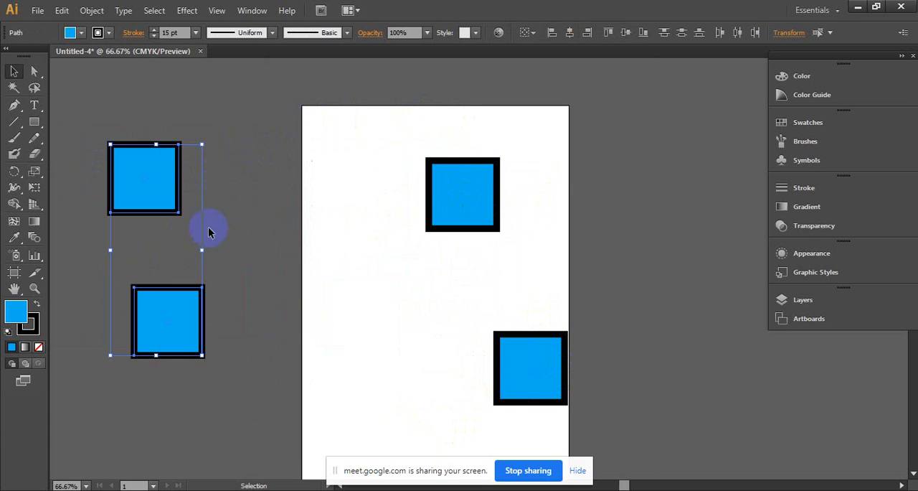
left_click_drag(360, 131, 599, 380)
left_click_drag(555, 344, 487, 334)
left_click(438, 241)
scroll(413, 226, "up", 1)
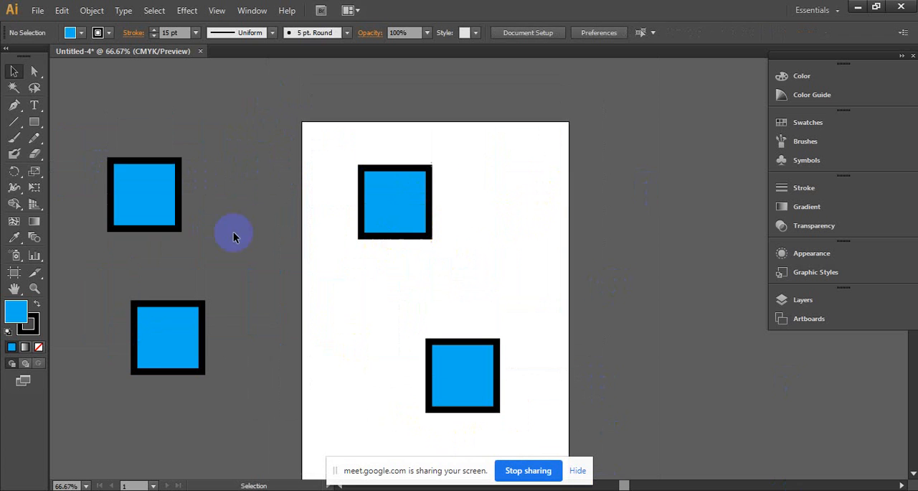
left_click_drag(238, 98, 307, 412)
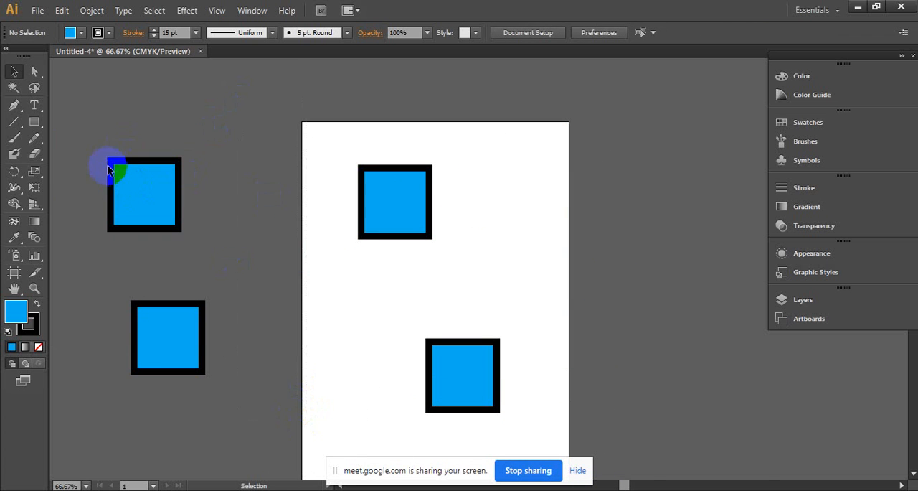
- Move the upper pasteboard square a little toward the artboard and clear the selection
left_click_drag(141, 191, 194, 192)
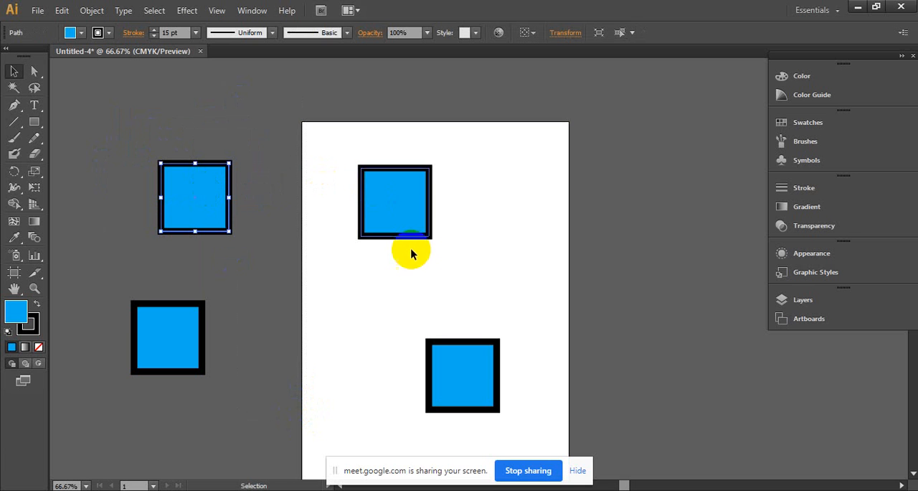
scroll(385, 188, "down", 1)
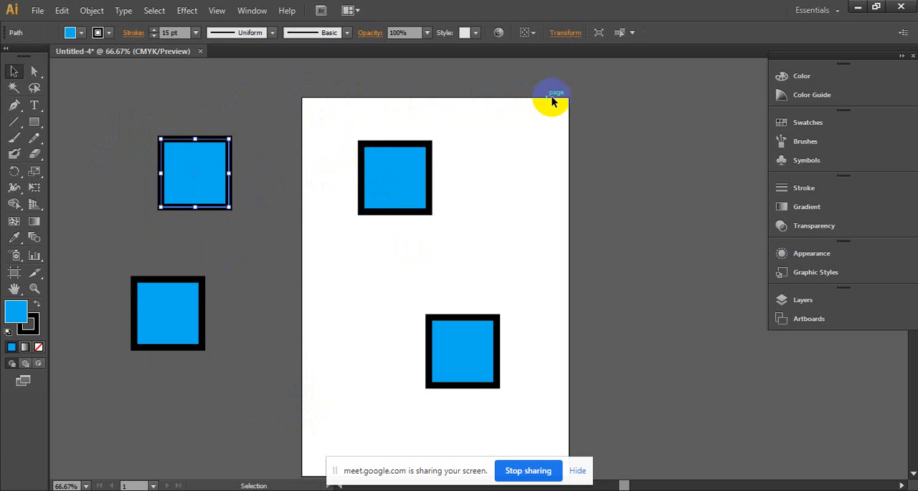
left_click_drag(567, 97, 566, 306)
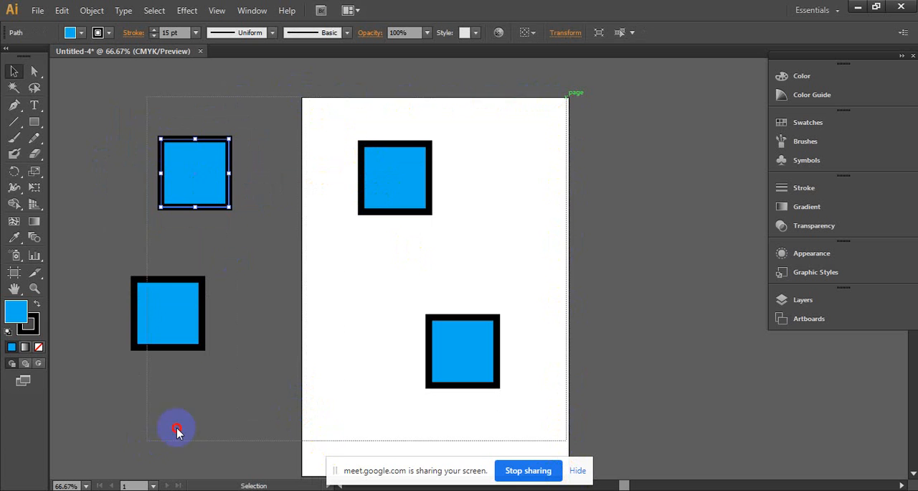
left_click(619, 251)
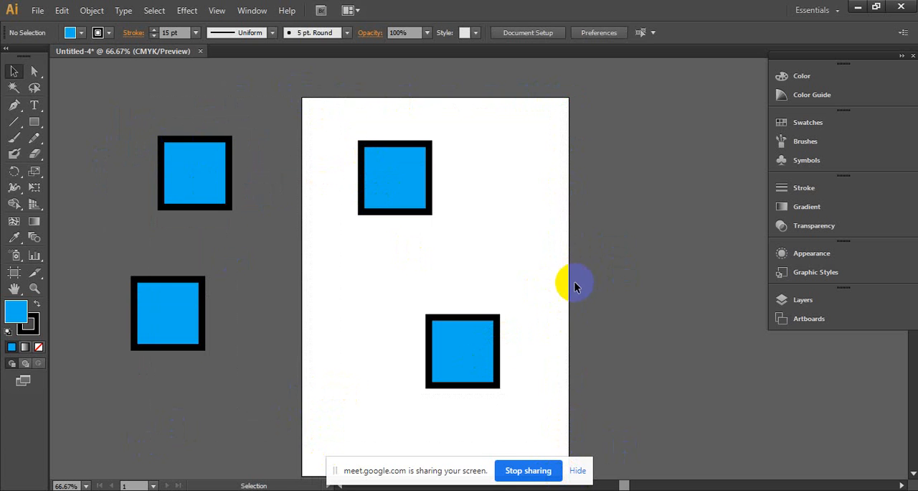
- Examine the full extent of the pasteboard surrounding the artboard
left_click(503, 264, "ctrl+alt")
left_click(504, 264, "ctrl+alt")
left_click(503, 264, "ctrl+alt")
left_click(504, 264, "ctrl+alt")
left_click(502, 265, "ctrl+alt")
left_click(502, 265, "ctrl+alt")
left_click(502, 265, "ctrl+alt")
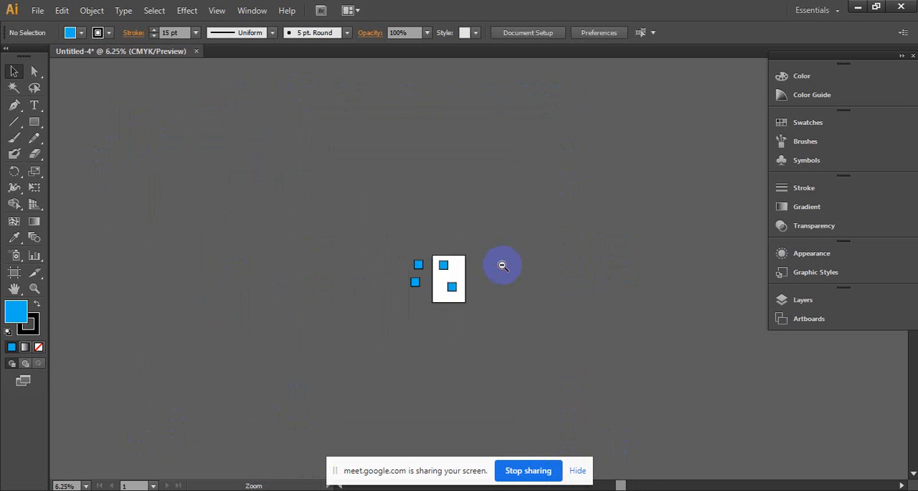
left_click(503, 265, "ctrl+alt")
left_click(528, 260, "ctrl")
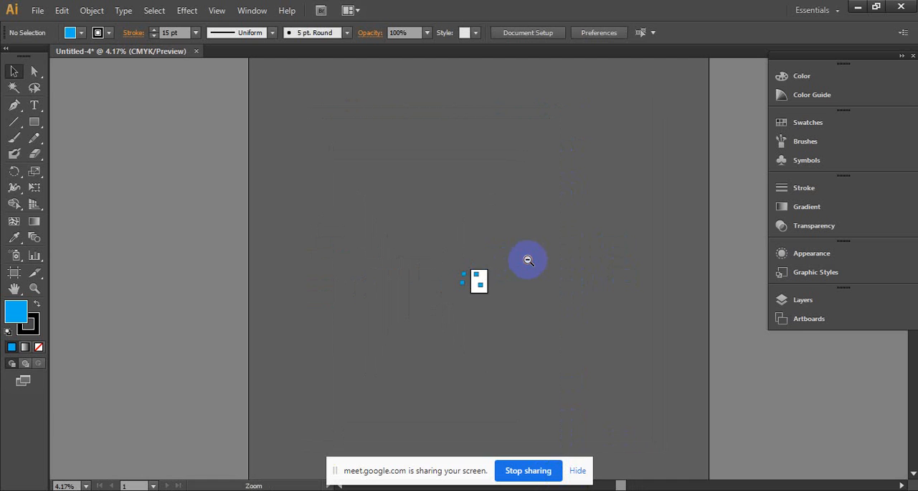
left_click(528, 260, "ctrl+alt")
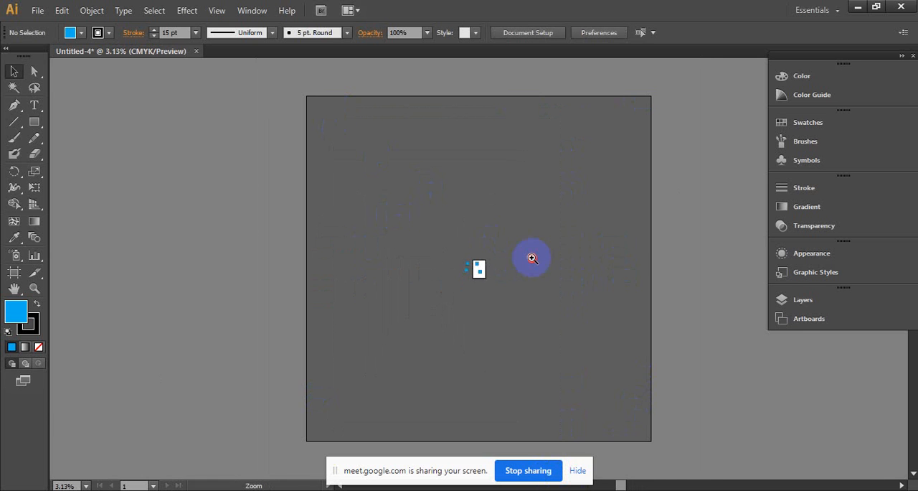
left_click(495, 279, "ctrl")
left_click(488, 290, "ctrl")
left_click(472, 250, "ctrl")
left_click(466, 223, "ctrl")
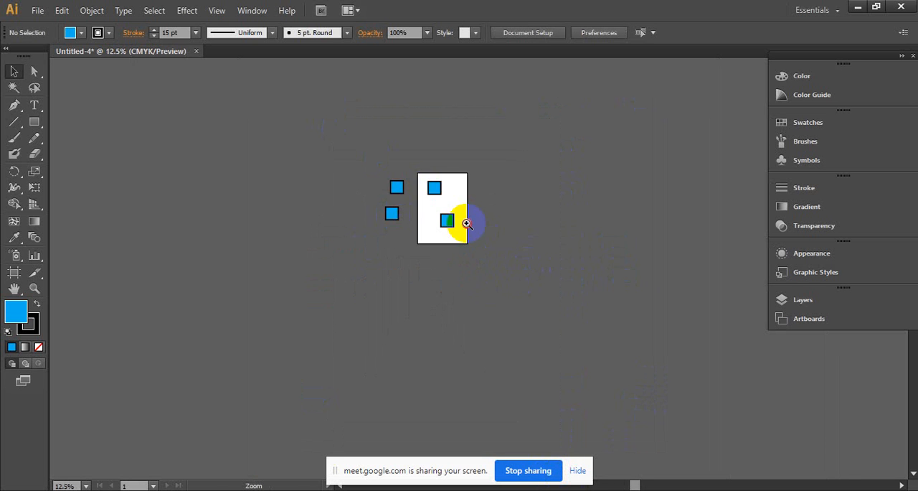
- Select the two squares on the pasteboard and move them together farther away from the artboard
left_click(466, 224, "ctrl")
left_click(467, 222, "ctrl")
left_click_drag(358, 381, 373, 378)
left_click_drag(341, 317, 210, 299)
left_click(470, 336, "ctrl")
left_click_drag(447, 316, 437, 356)
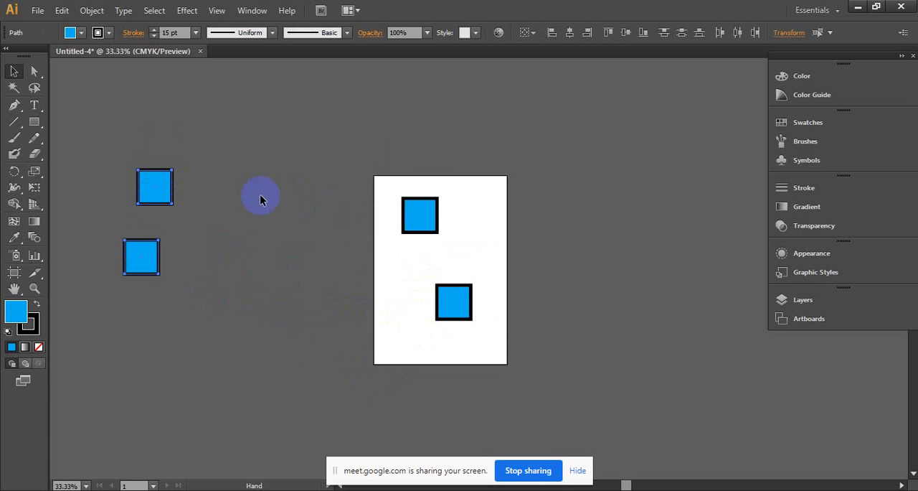
- Draw a closed, irregular six-point shape with the Pen tool on the pasteboard between the two outer squares and the artboard
left_click(16, 106)
left_click(322, 256)
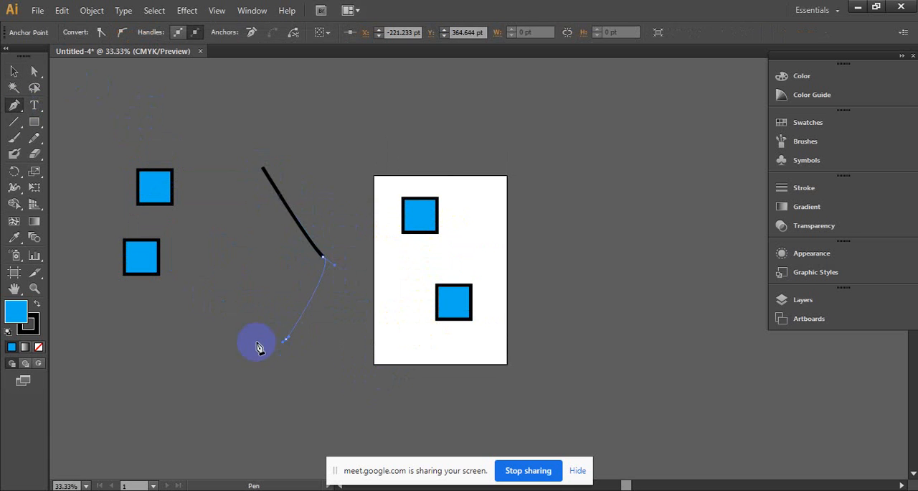
left_click(285, 338)
left_click(219, 320)
mouse_move(207, 247)
left_mouse_down()
mouse_move(242, 141)
mouse_move(267, 172)
left_mouse_up()
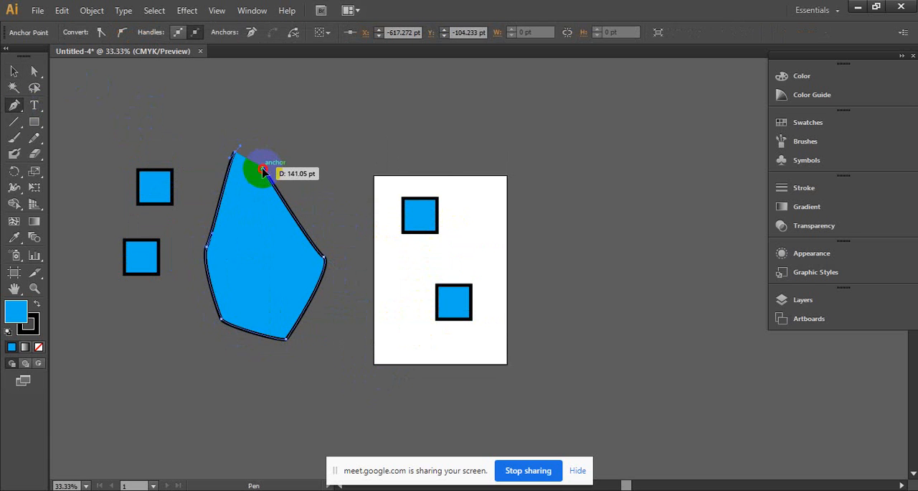
- Draw a second closed Pen shape, notched like an arrow tail on one side, on the pasteboard at the artboard's right
left_click(490, 260, "ctrl")
left_click_drag(145, 219, 357, 227)
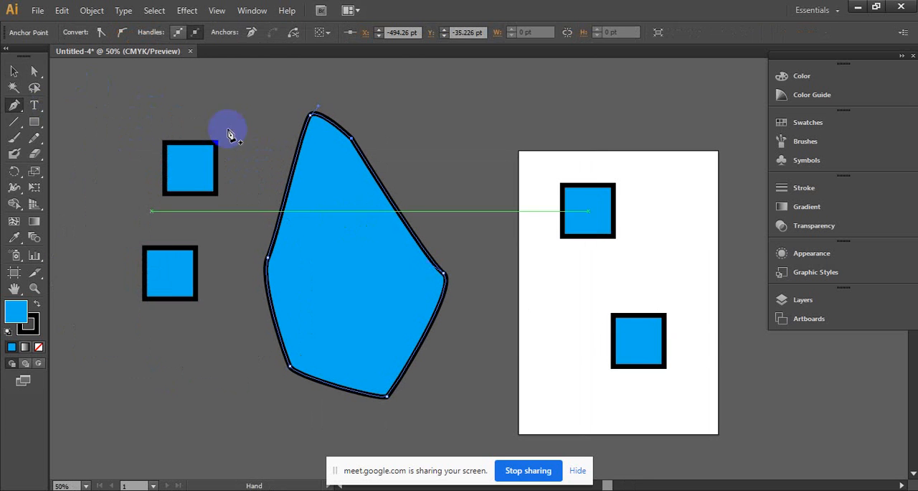
left_click_drag(729, 276, 587, 280)
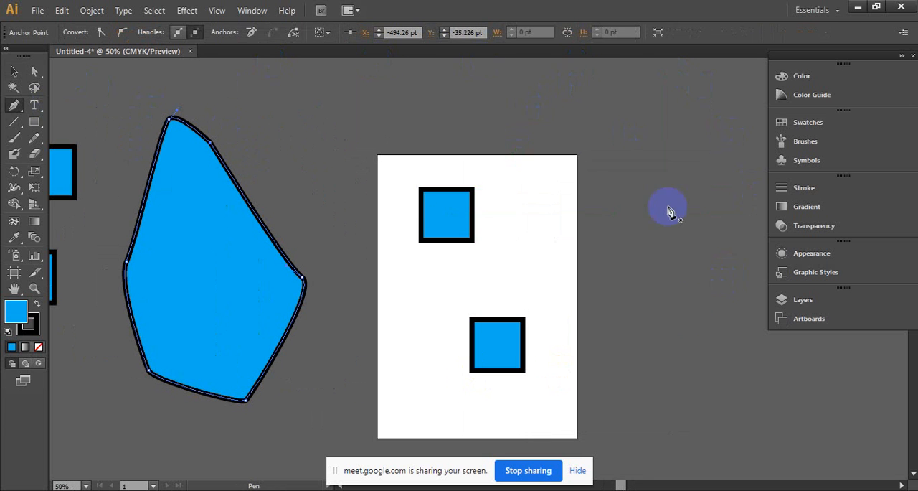
left_click(621, 121)
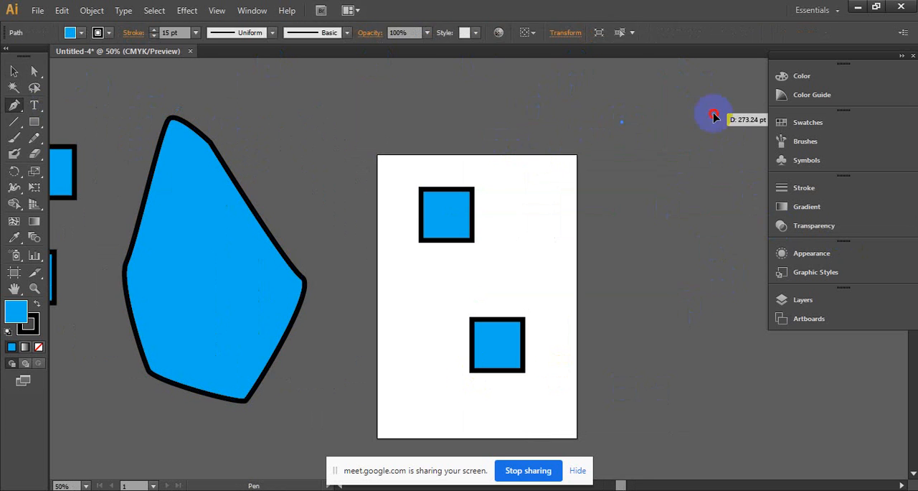
left_click_drag(712, 113, 676, 178)
left_click(711, 235)
left_click(647, 269)
left_click(588, 185)
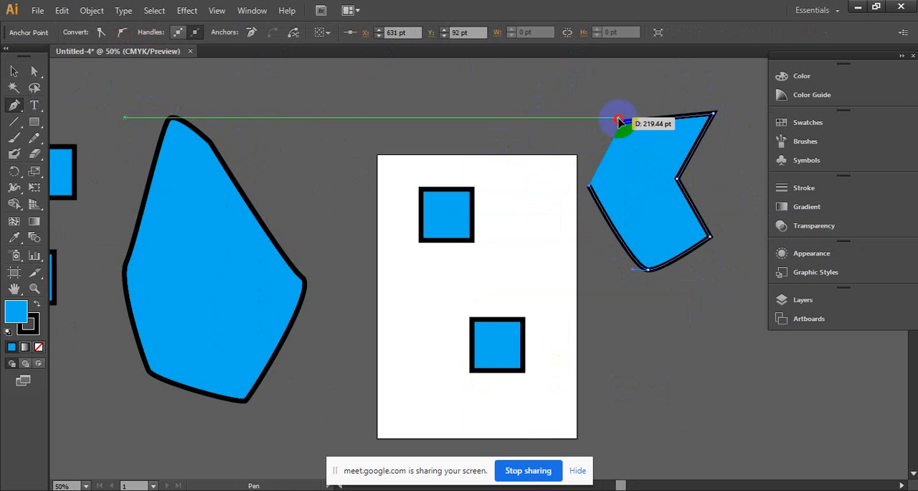
left_click_drag(622, 121, 624, 126)
left_click(623, 122)
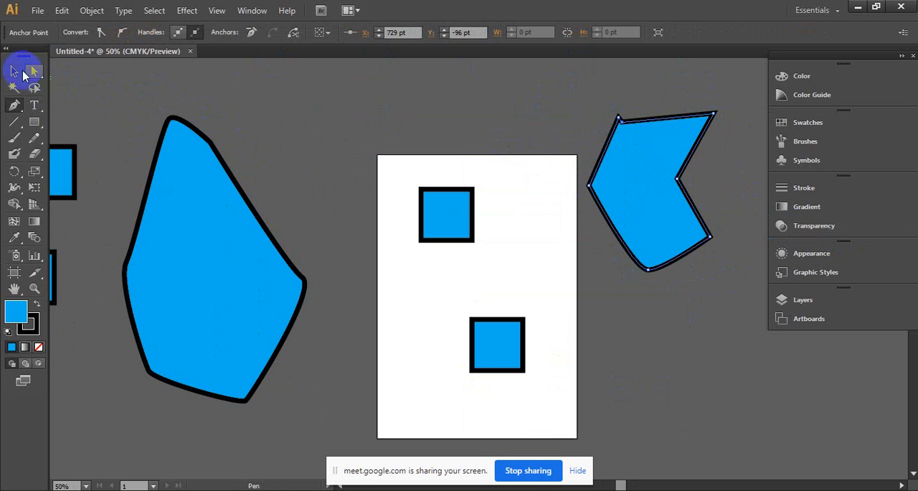
- Move the notched Pen shape onto the artboard so that it overlaps both squares, and deselect it
left_click(15, 71)
left_click(523, 290)
left_click(527, 320, "ctrl")
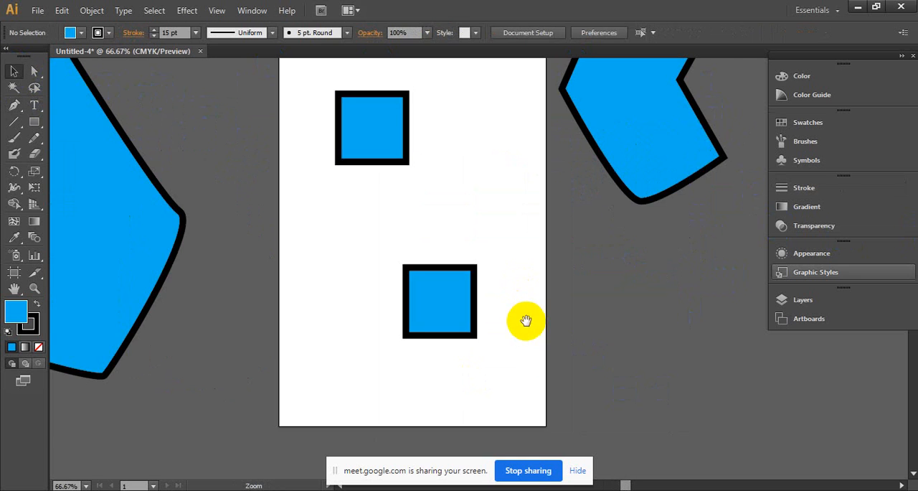
left_click_drag(498, 260, 500, 301)
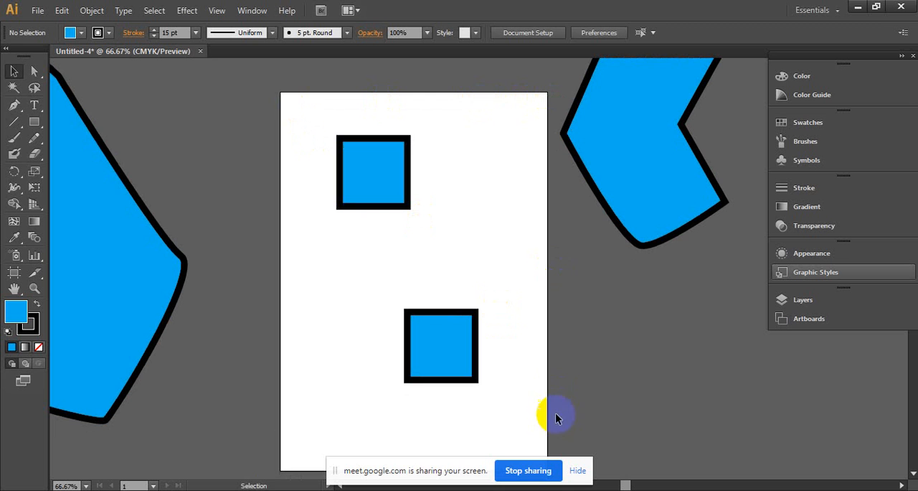
left_click_drag(474, 261, 437, 257)
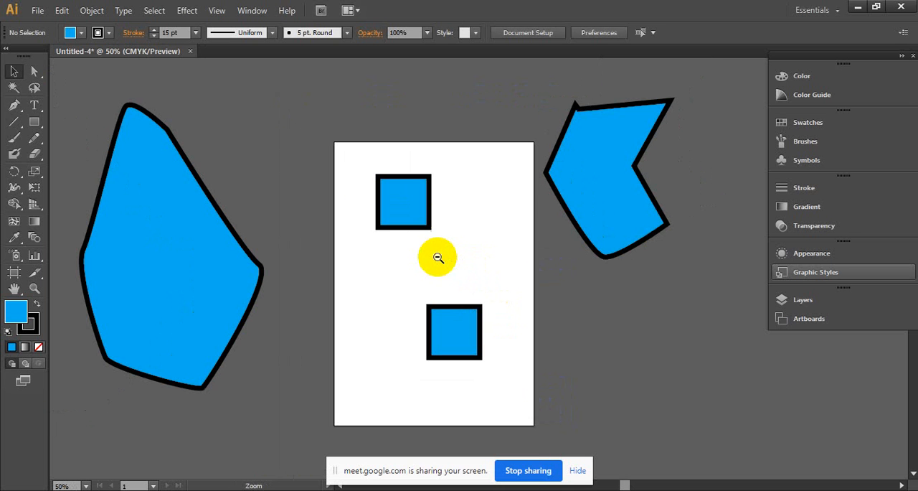
left_click_drag(616, 175, 456, 254)
left_click(687, 153)
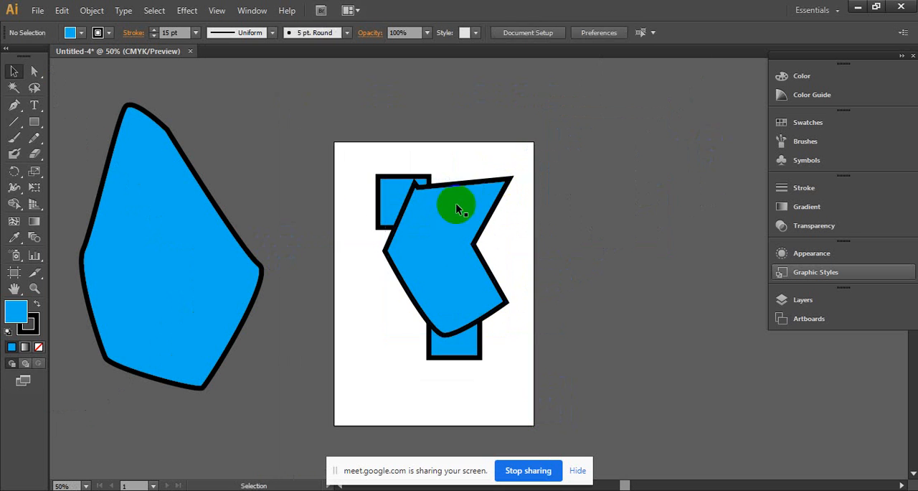
- Select all the squares and Pen shapes on and beside the artboard and delete them
left_click(412, 179, "ctrl+alt")
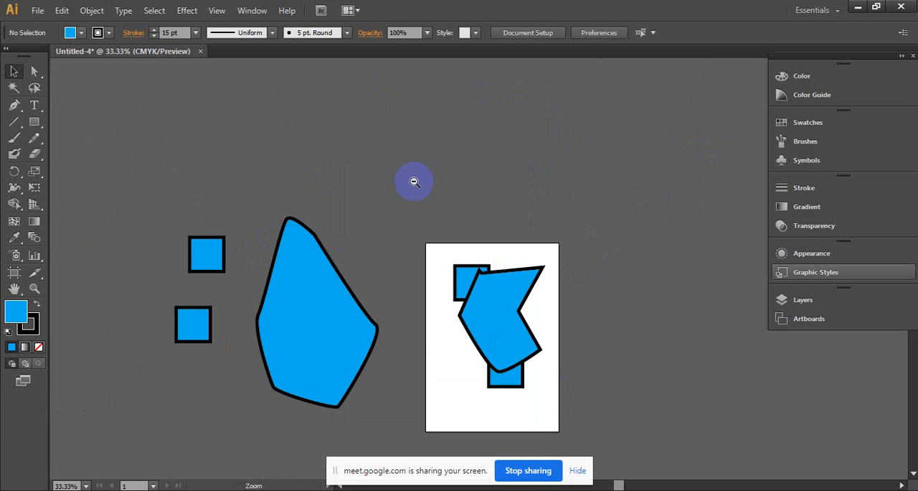
left_click_drag(190, 153, 632, 404)
left_click_drag(650, 435, 650, 435)
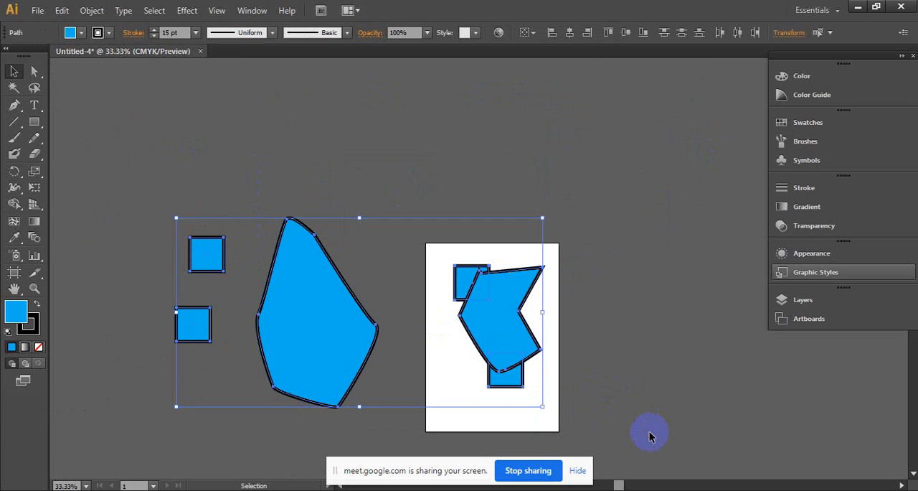
key("Delete")
- Draw two equal, partly overlapping circles on the artboard with the Ellipse tool, the second one up and left of the first
left_click(558, 343)
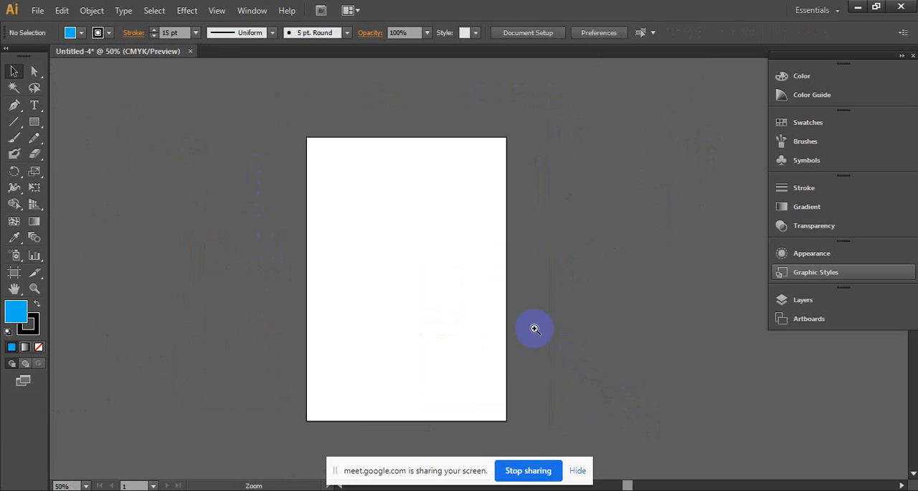
left_click(447, 279)
left_click(434, 275)
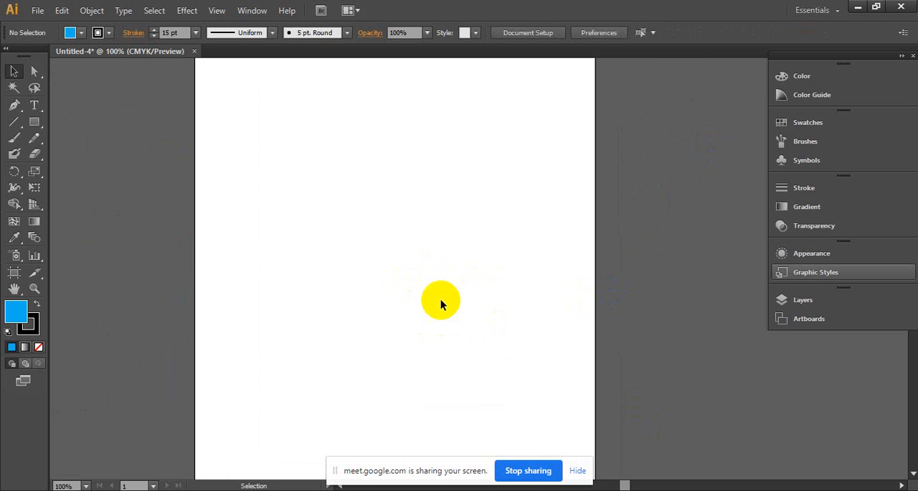
left_click_drag(36, 126, 86, 151)
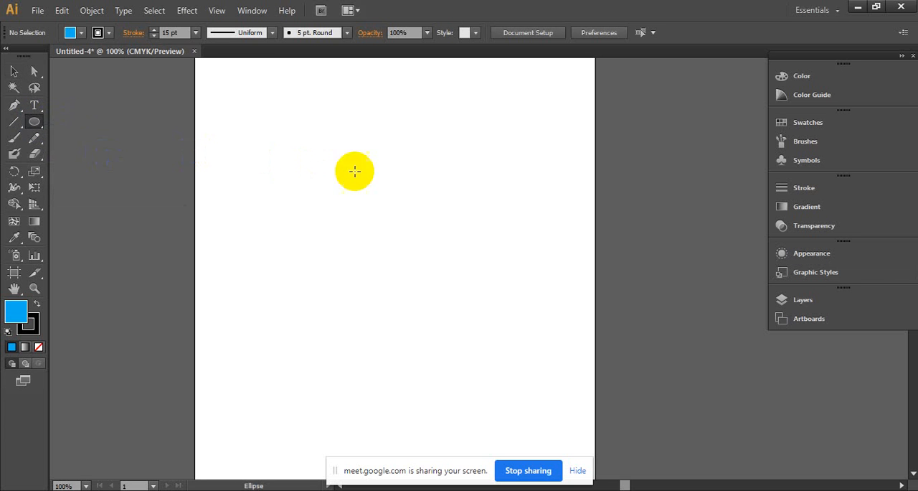
mouse_move(351, 170)
left_mouse_down()
mouse_move(522, 371)
mouse_move(554, 376)
left_mouse_up()
mouse_move(260, 113)
left_mouse_down()
mouse_move(331, 204)
mouse_move(447, 318)
mouse_move(467, 322)
left_mouse_up()
- Pull the two circles apart and slide the rear circle back mostly beneath the front one
left_click(16, 71)
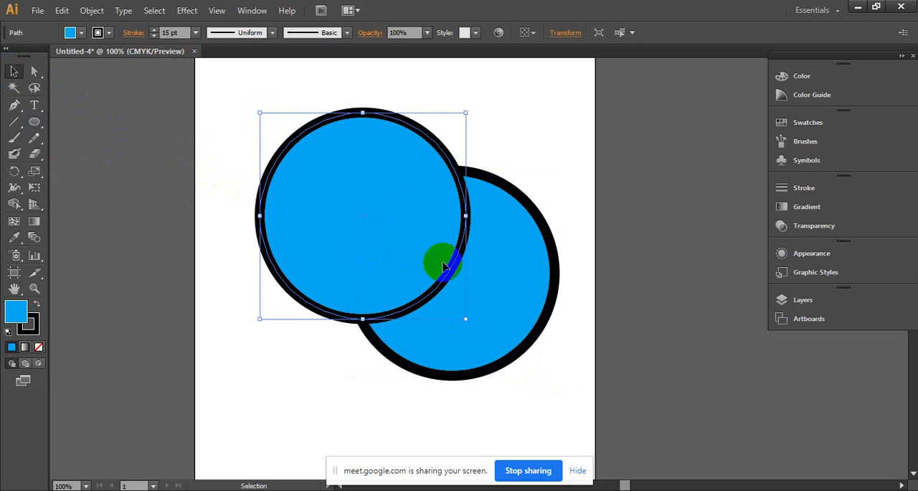
left_click(483, 260)
left_click_drag(483, 260, 598, 327)
left_click_drag(440, 237, 370, 208)
left_click_drag(596, 332, 462, 240)
left_click(508, 211)
- Move the rear circle out from under the front one toward the artboard's right edge and deselect it
left_click(485, 286)
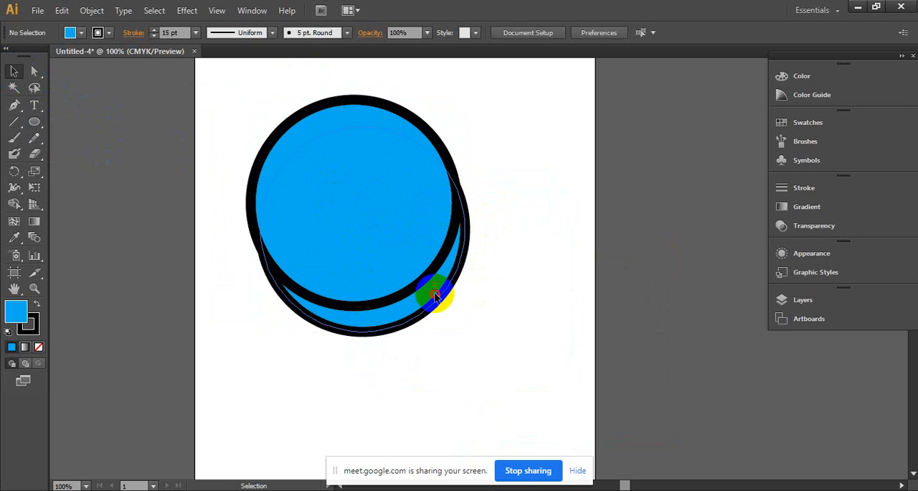
left_click(438, 298)
left_click_drag(429, 306, 592, 362)
left_click(693, 196)
- Scale the front circle down to about 60% of its size and slide the larger circle partly behind it
left_click_drag(398, 184, 262, 226)
left_click_drag(319, 143, 404, 205)
left_click(366, 162)
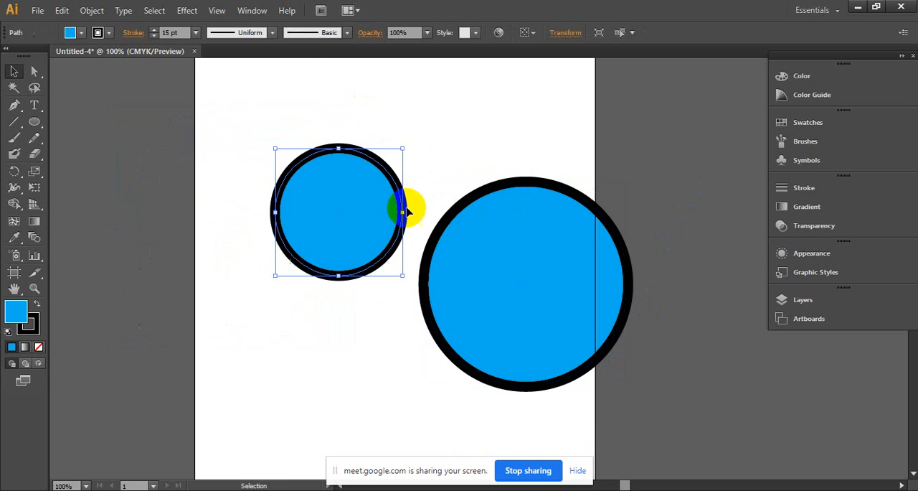
left_click_drag(579, 292, 439, 292)
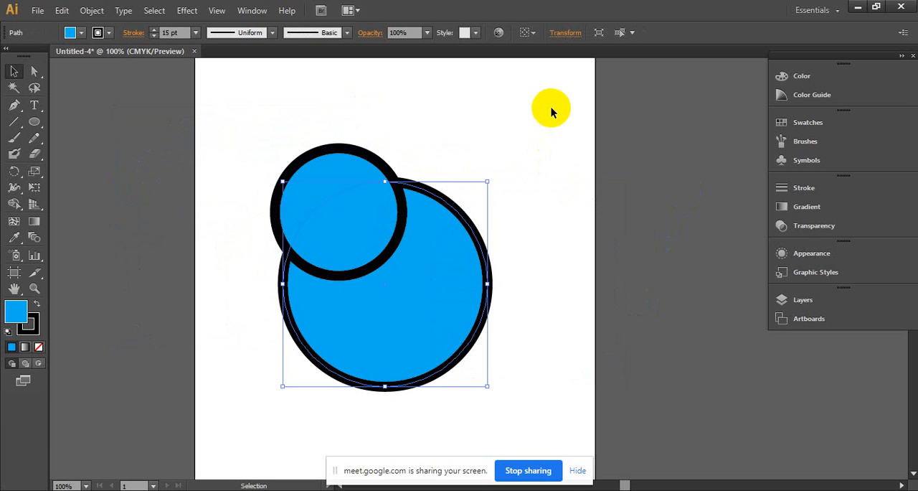
left_click(551, 107)
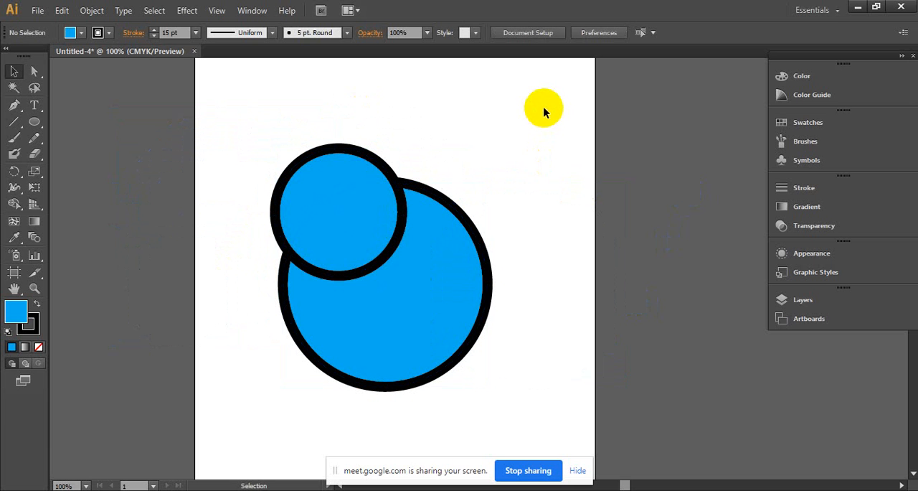
- Create a new empty layer above Layer 1 and collapse the layer list
left_click(785, 300)
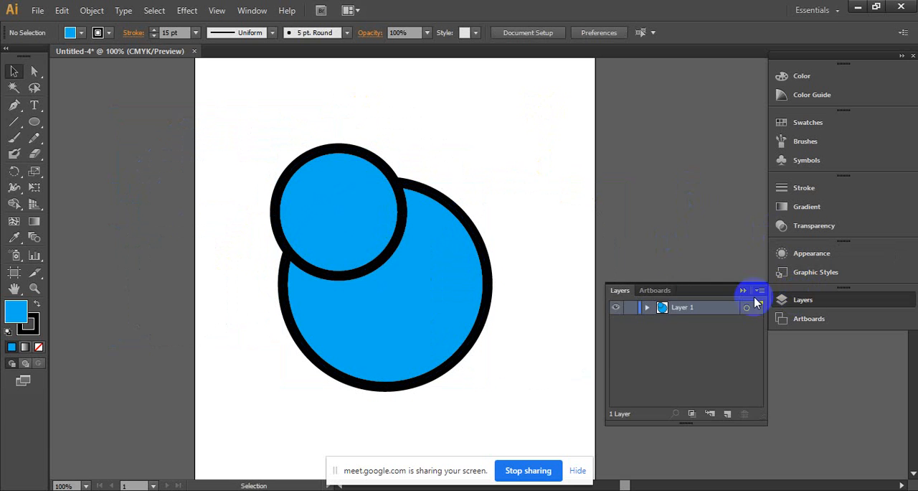
left_click(727, 414)
left_click_drag(684, 293, 785, 308)
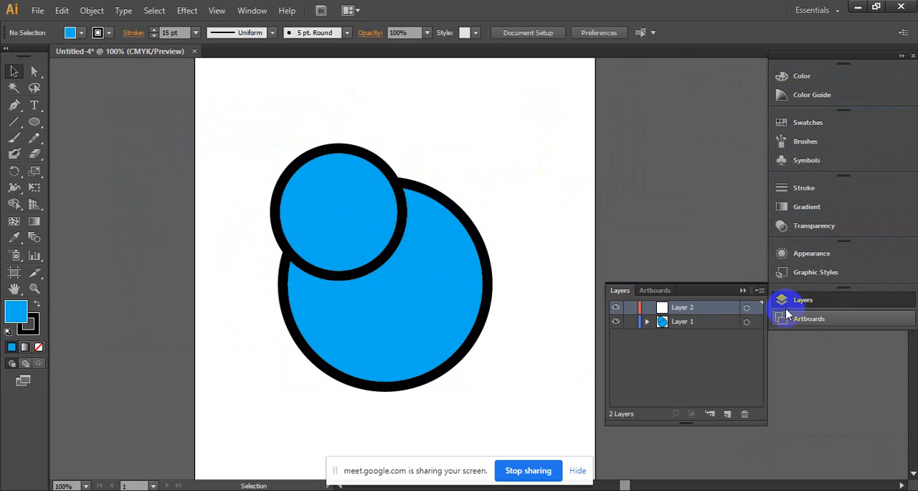
left_click(742, 290)
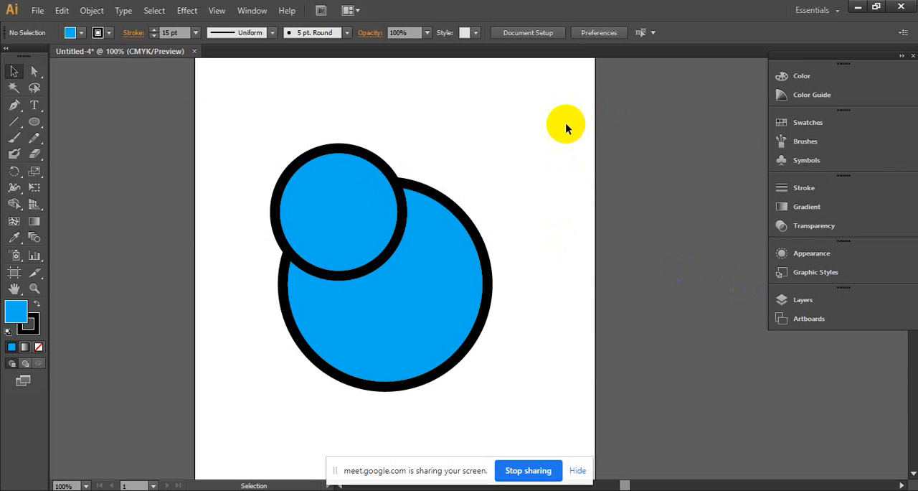
- Move the small circle slightly left over the large circle's upper-left edge and leave it selected
left_click_drag(326, 168, 363, 74)
left_click_drag(255, 157, 351, 221)
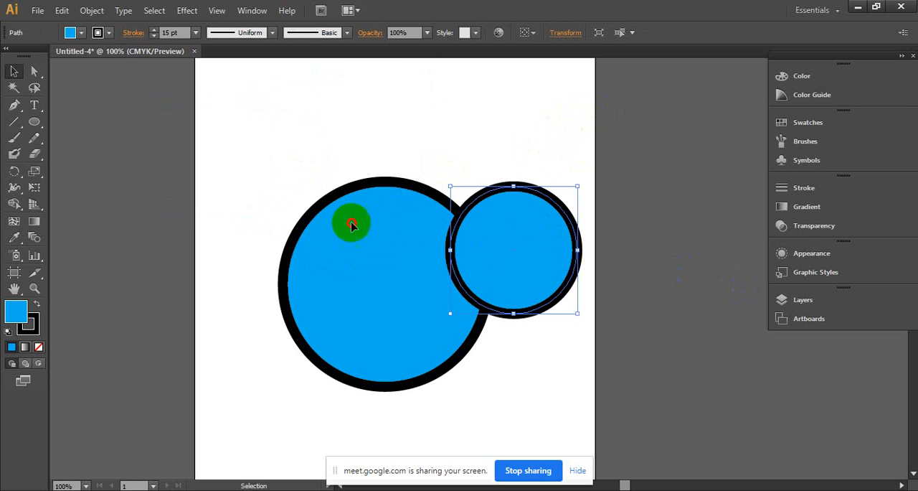
left_click(525, 153)
left_click(271, 195)
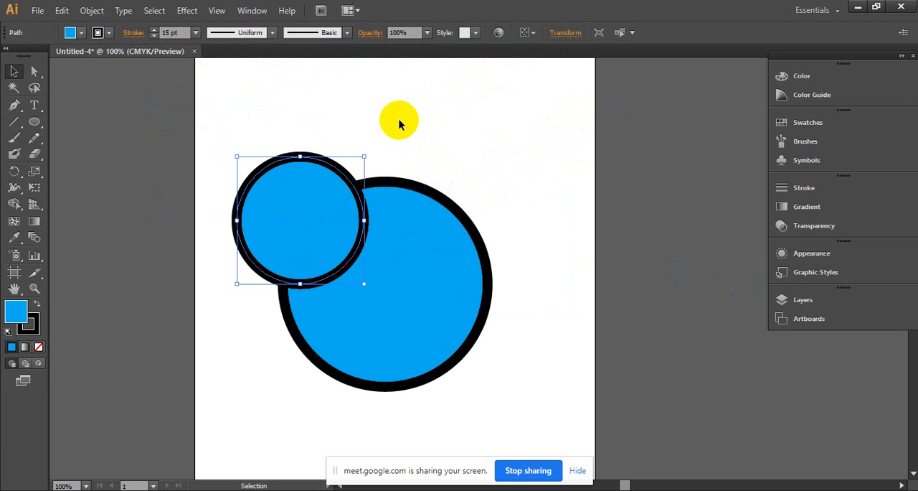
- Fill the small front circle with green and move the two circles apart so they barely touch
left_click(80, 33)
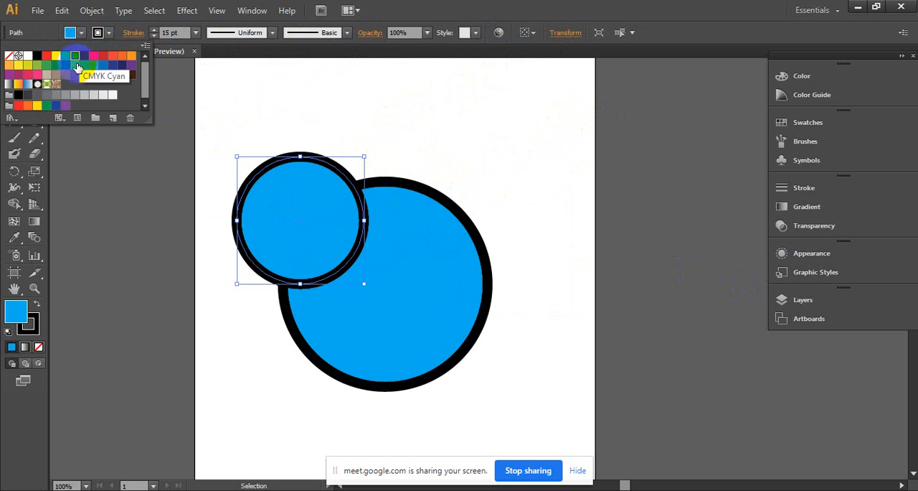
left_click(84, 66)
left_click(412, 89)
left_click(514, 144)
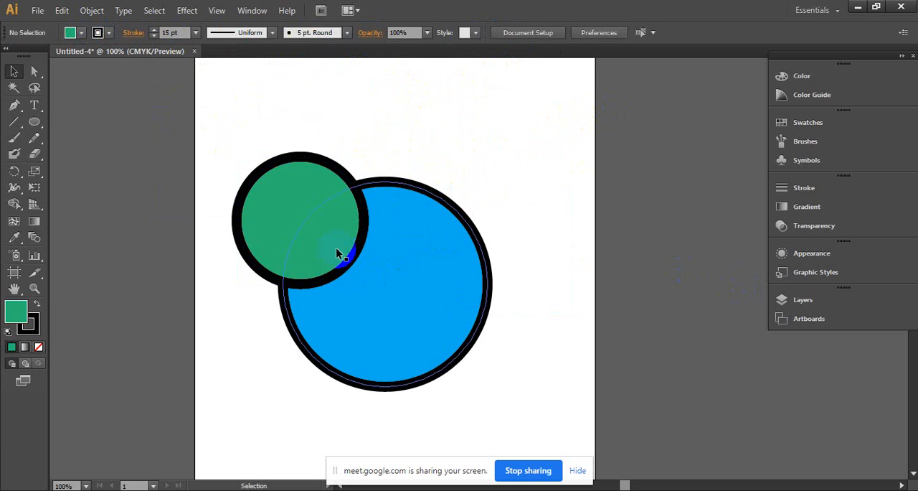
left_click_drag(336, 253, 279, 241)
left_click_drag(393, 266, 404, 262)
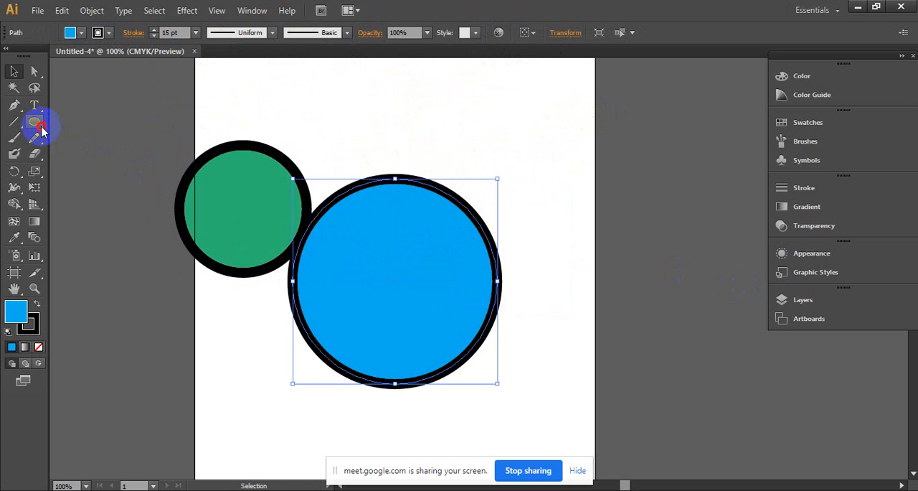
- Draw a hexagon with the Polygon tool above the large circle, near the artboard's upper-right corner
left_click_drag(41, 129, 106, 169)
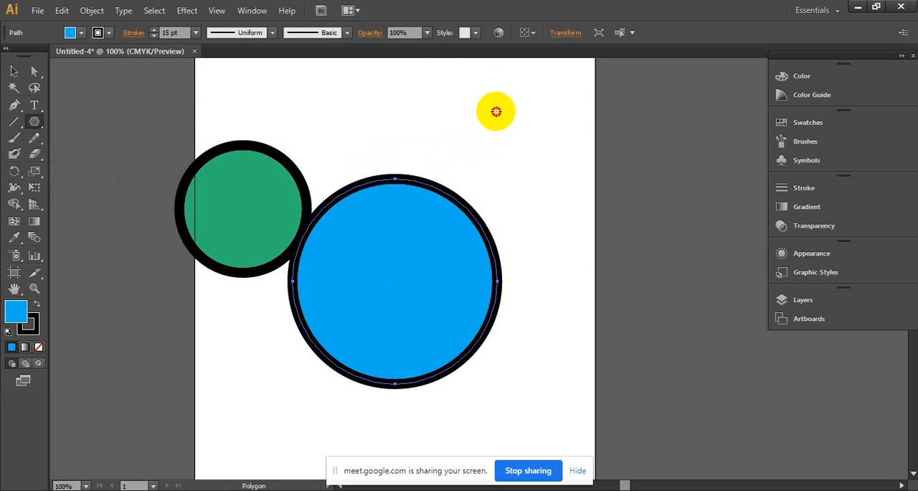
mouse_move(496, 112)
left_mouse_down()
mouse_move(522, 150)
mouse_move(452, 173)
left_mouse_up()
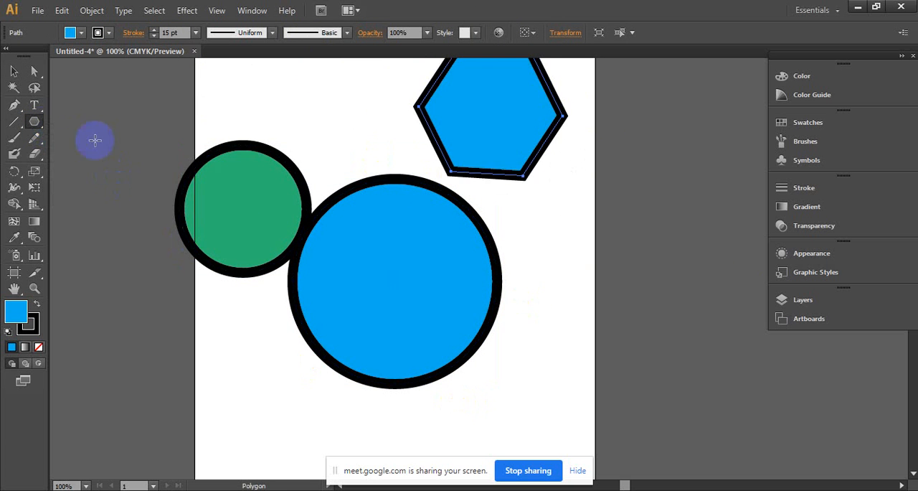
left_click(14, 71)
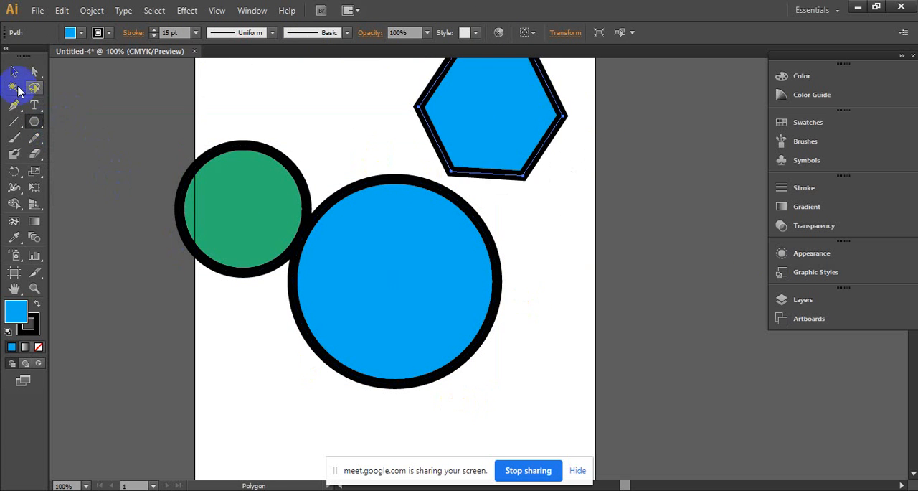
- Delete both circles and the hexagon from the artboard together
left_click(540, 309)
left_click_drag(168, 104, 500, 327)
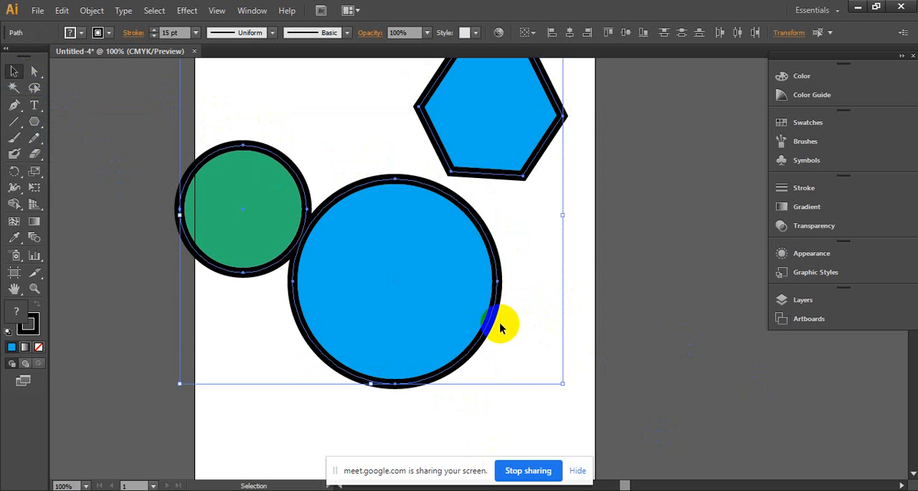
key("Delete")
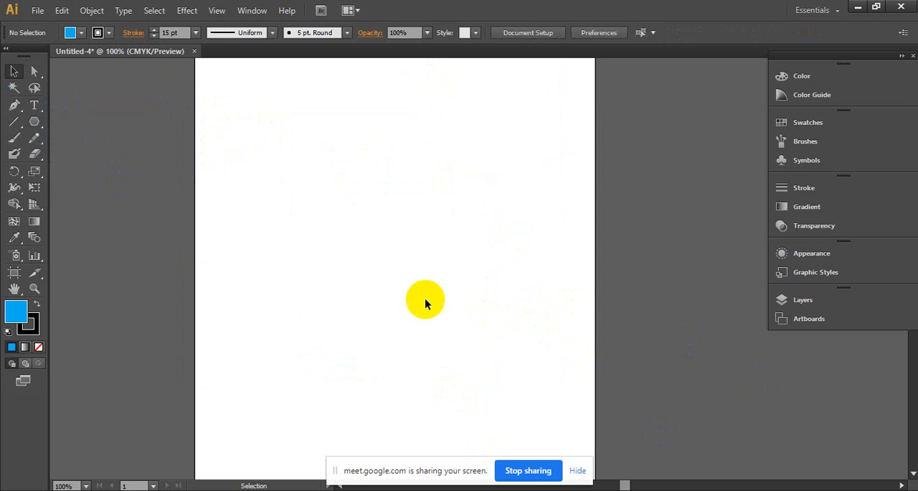
left_click_drag(245, 112, 556, 319)
right_click(351, 156)
left_click(294, 154)
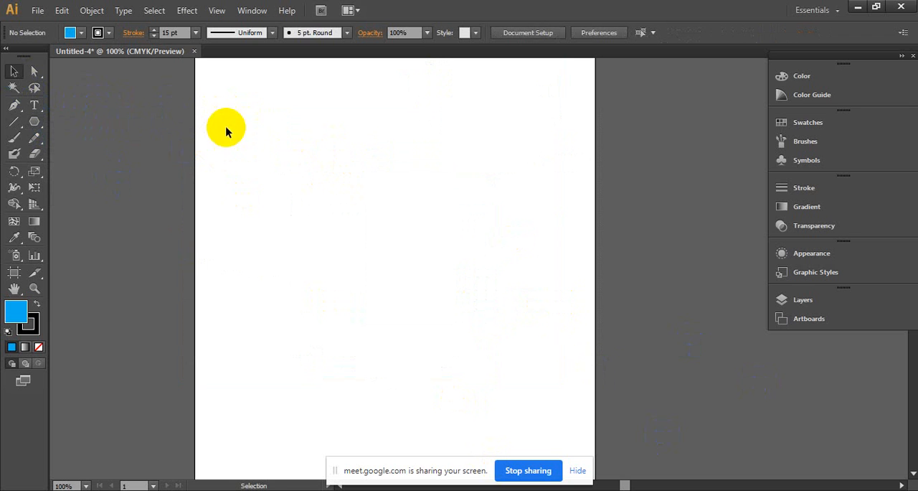
left_click(15, 72)
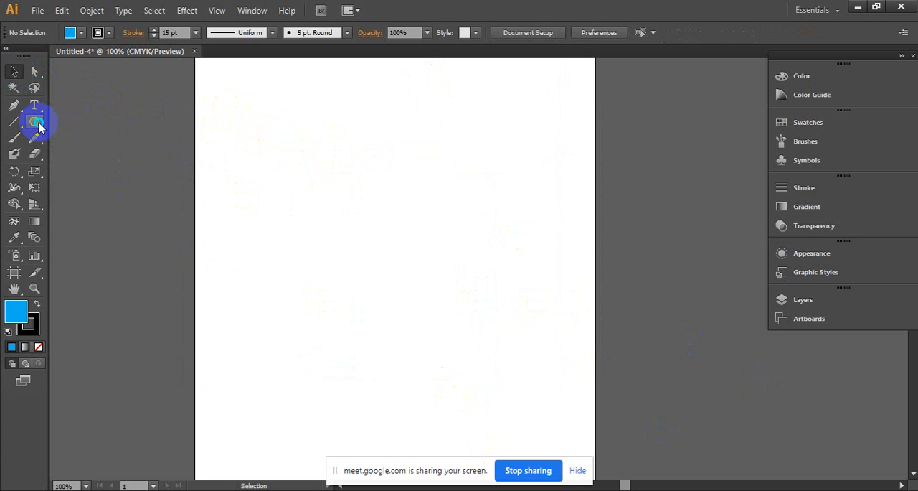
- Draw a blue square in the artboard's upper-left area with the Rectangle tool and set its stroke to 5 pt
left_click_drag(36, 126, 77, 127)
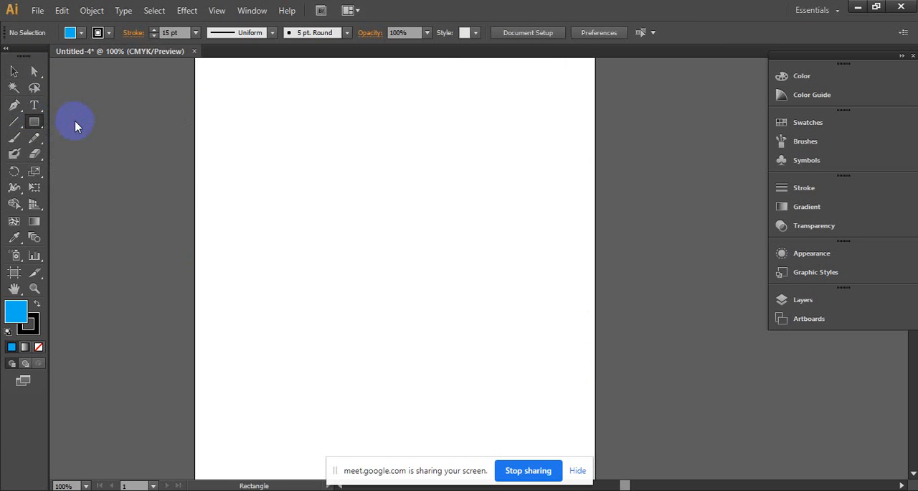
mouse_move(204, 115)
left_mouse_down()
mouse_move(272, 241)
mouse_move(291, 241)
mouse_move(285, 223)
left_mouse_up()
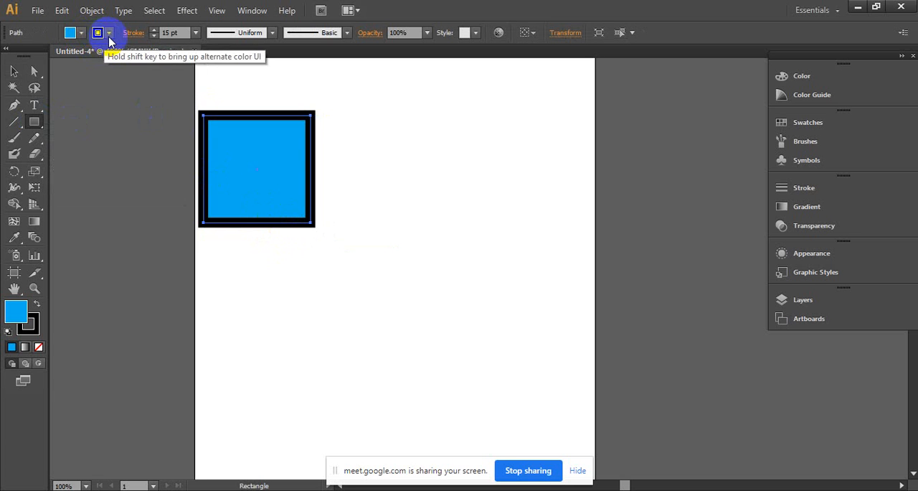
left_click(155, 36)
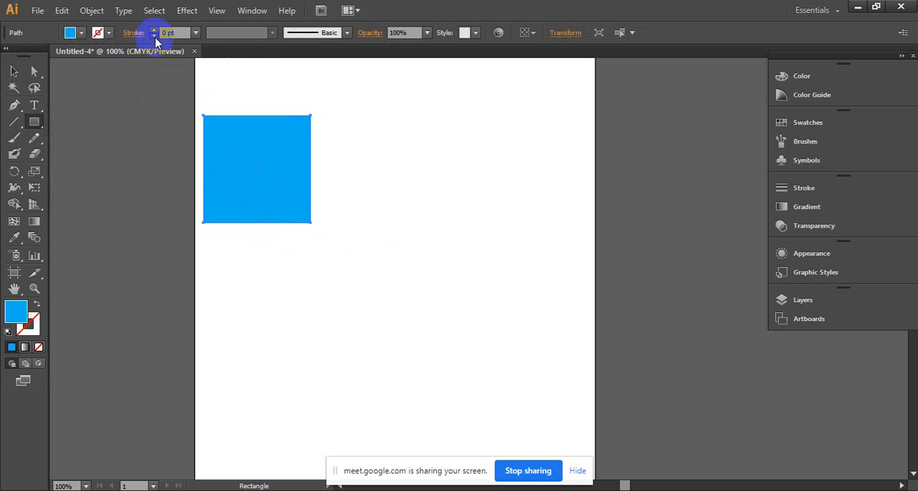
left_click(153, 31)
left_click(153, 31)
left_click(153, 31)
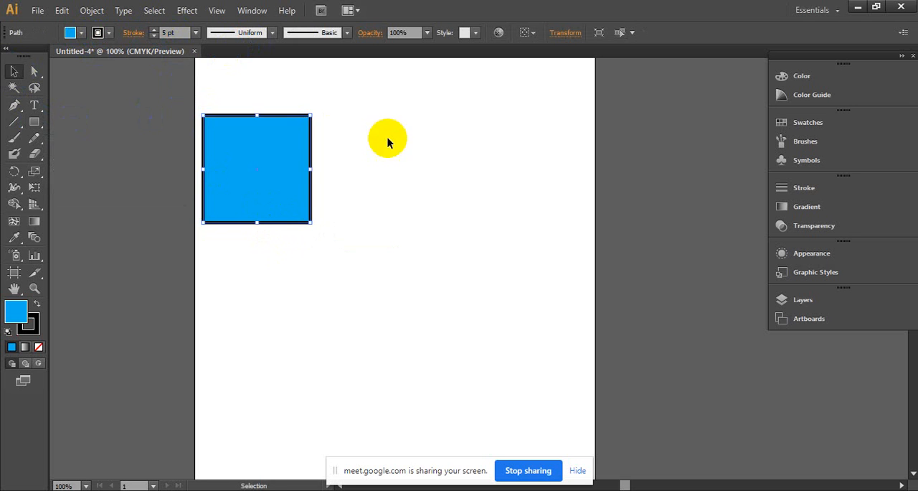
- Move the square up toward the artboard's upper-left corner and scale it down proportionally to about three quarters of its size
left_click_drag(275, 152, 282, 115)
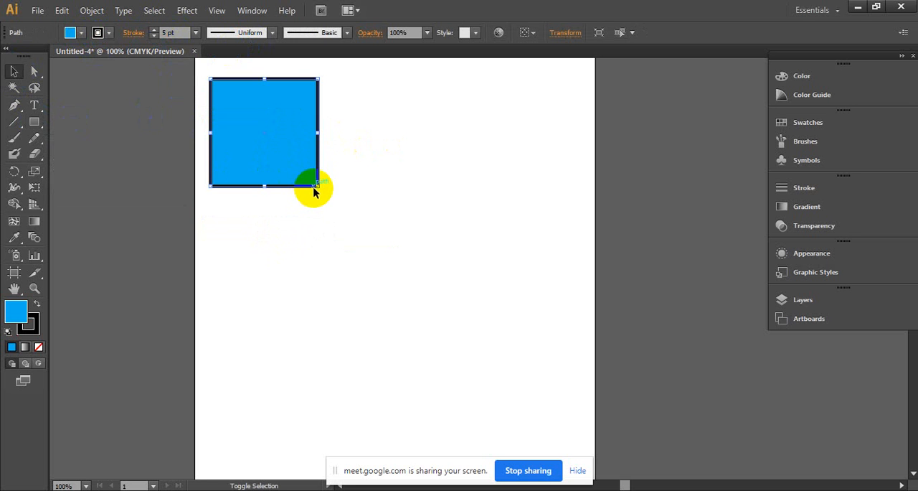
left_click_drag(320, 188, 345, 131)
key("ctrl+z")
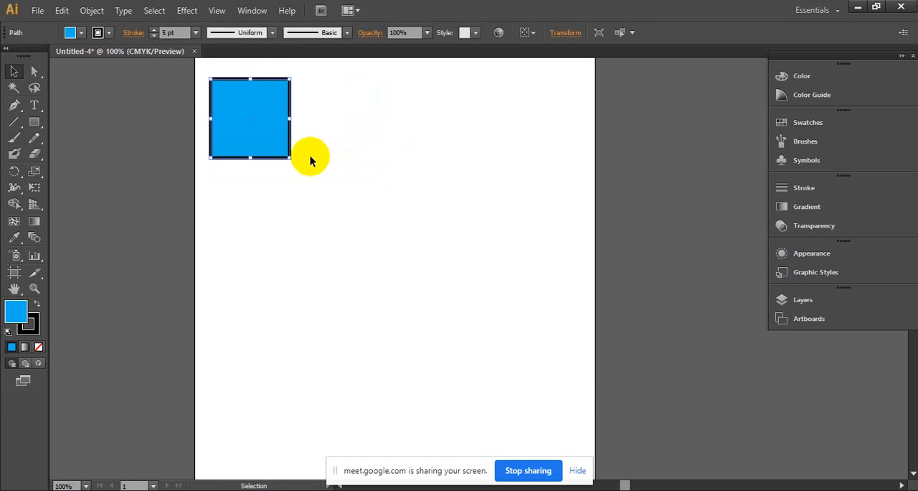
- Make three copies of the square, placing two beside it in a row and one below near the artboard's middle
left_click_drag(266, 120, 458, 120)
left_click_drag(458, 121, 258, 129)
left_click_drag(258, 129, 406, 360)
left_click_drag(409, 371, 358, 124)
left_click_drag(358, 122, 474, 128)
left_click_drag(475, 129, 407, 257)
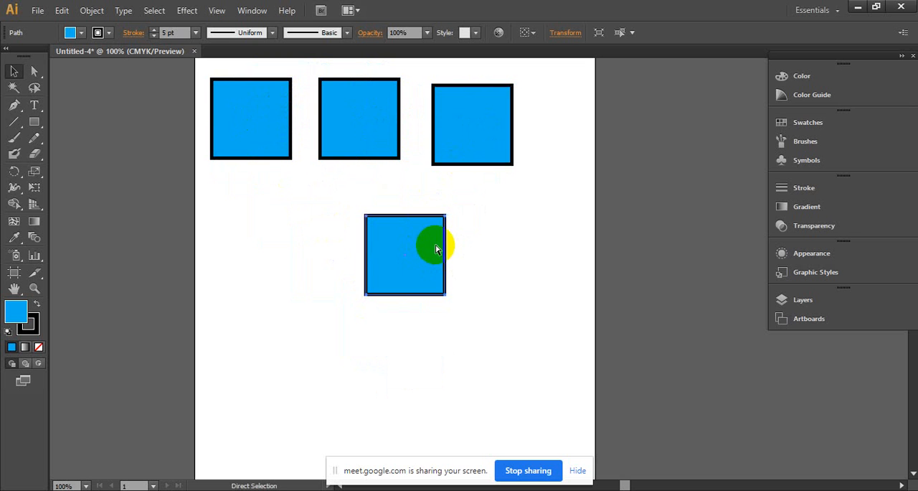
- Undo the three square copies, leaving only the original
key("ctrl+z")
key("ctrl+z")
key("ctrl+z")
key("ctrl+z")
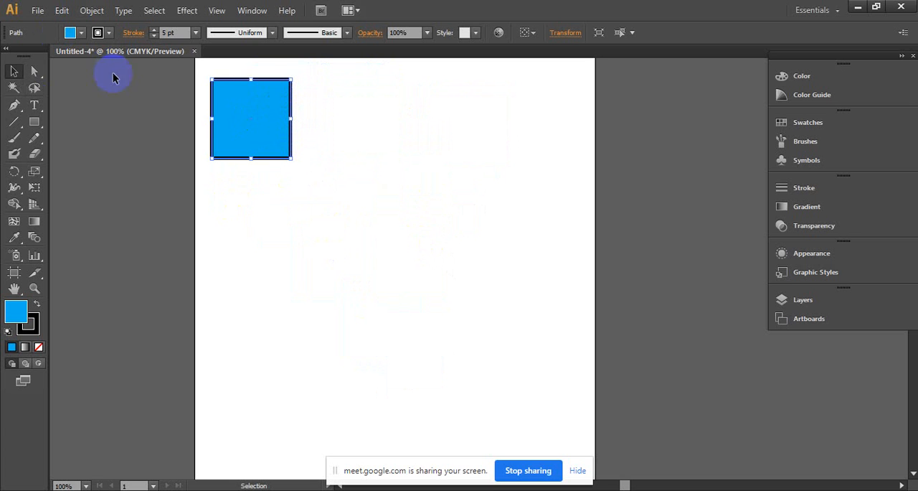
- Set the square's stroke weight to 2 pt and deselect it
left_click(110, 34)
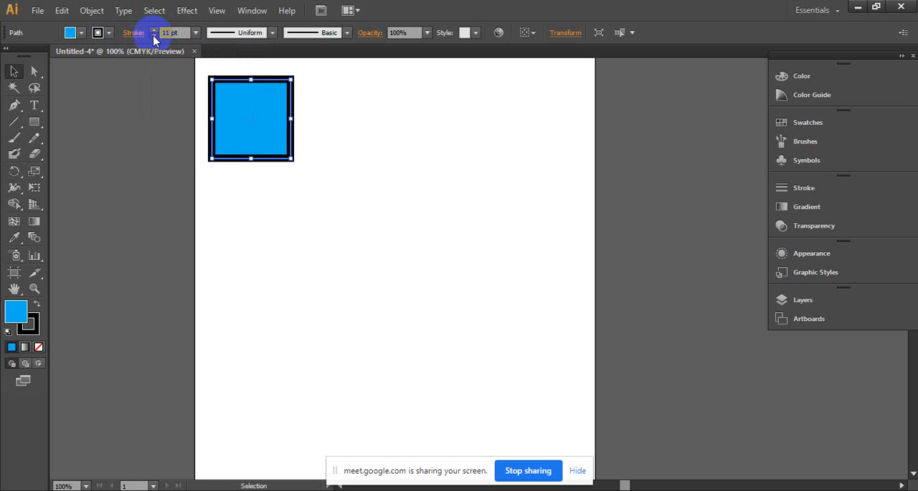
left_click(153, 35)
left_click(153, 35)
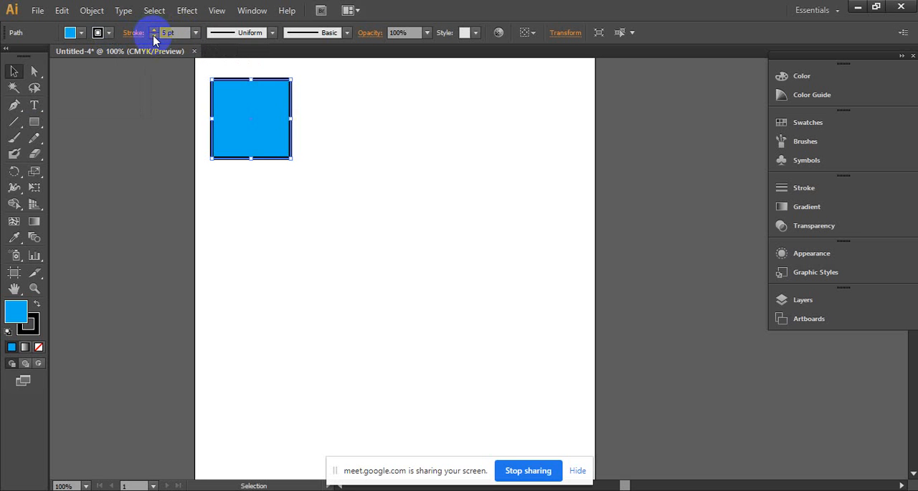
left_click(153, 35)
left_click(494, 211)
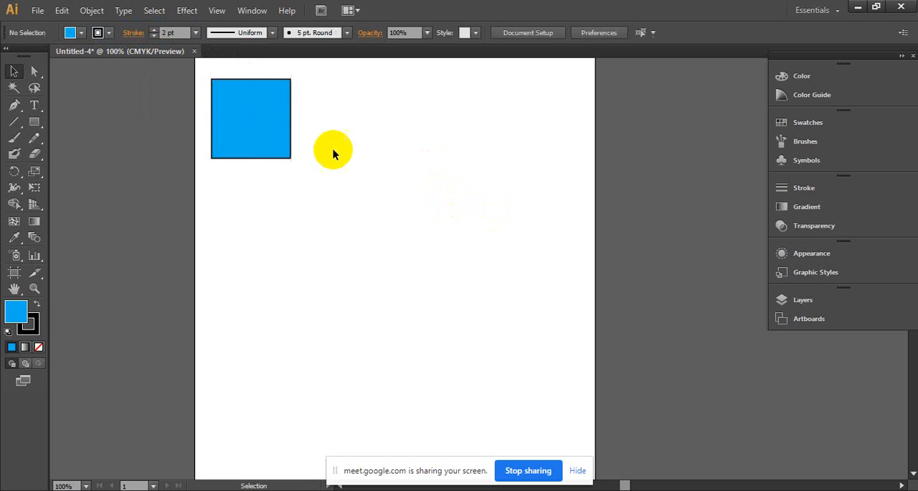
- Scale the square down proportionally to about 60% of its size, keeping its upper-left corner in place
left_click_drag(287, 155, 261, 127)
left_click(333, 134)
left_click_drag(330, 244, 248, 322)
left_click_drag(169, 248, 166, 144)
left_click(221, 153)
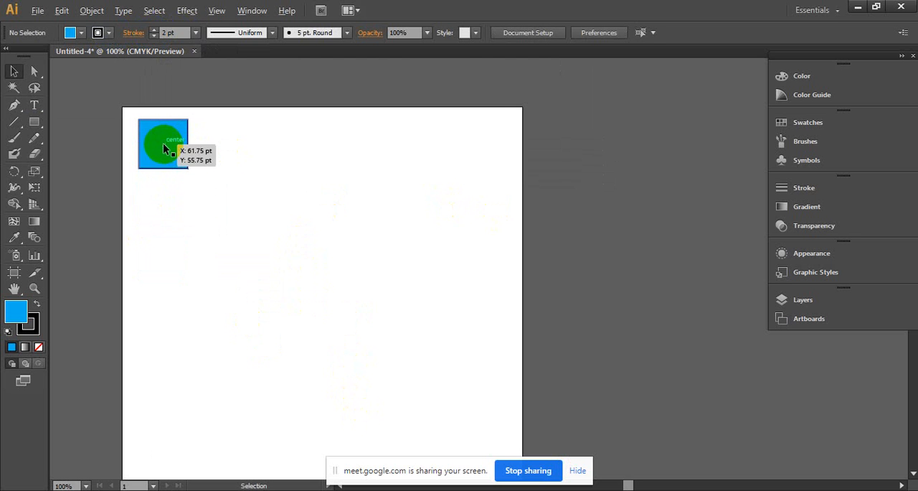
- Copy the square into an evenly spaced horizontal row of four, and undo the copies
left_click_drag(164, 148, 351, 130)
left_click(147, 137)
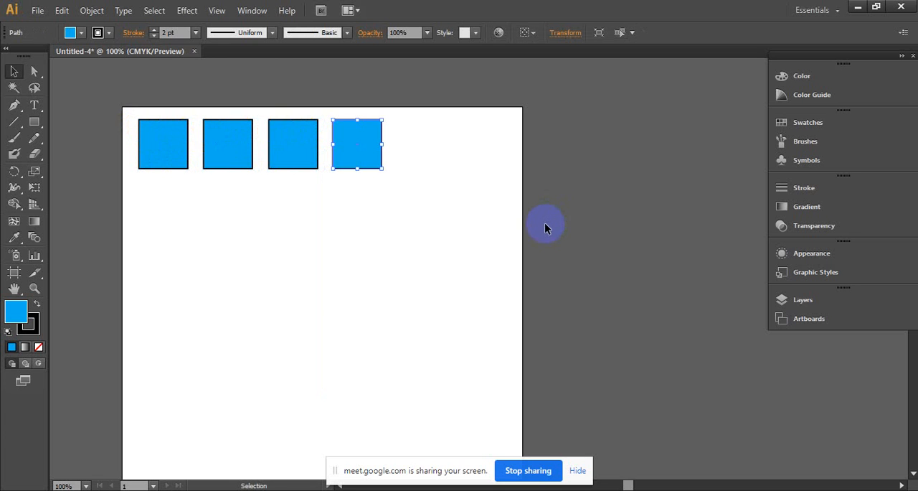
key("ctrl+z")
key("ctrl+z")
key("ctrl+z")
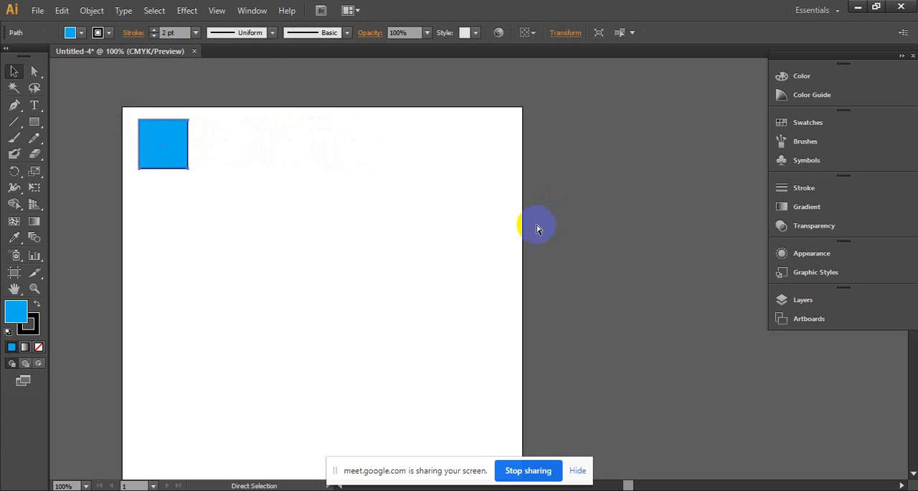
- Copy the square horizontally beside the original and repeat the duplication with Transform Again until the row runs past the artboard's right edge
left_click(159, 161)
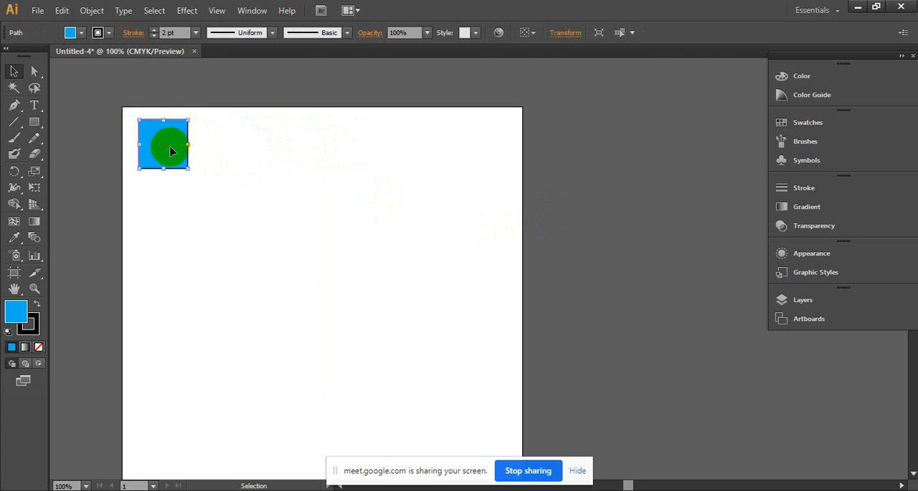
left_click_drag(154, 154, 213, 154)
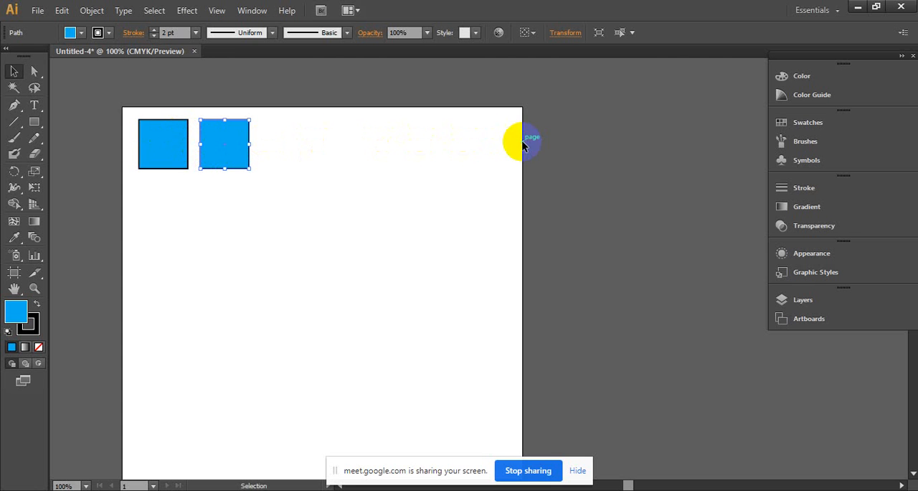
left_click(236, 148)
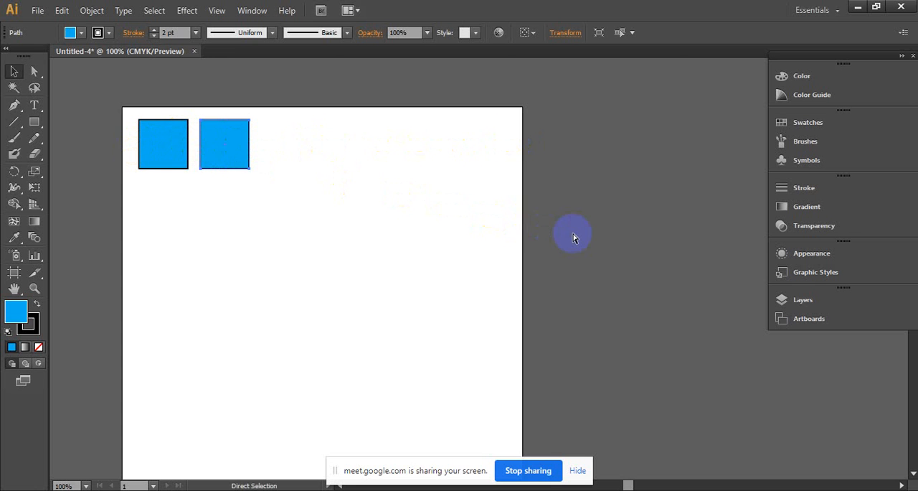
key("ctrl+d")
key("ctrl+d")
key("ctrl+d")
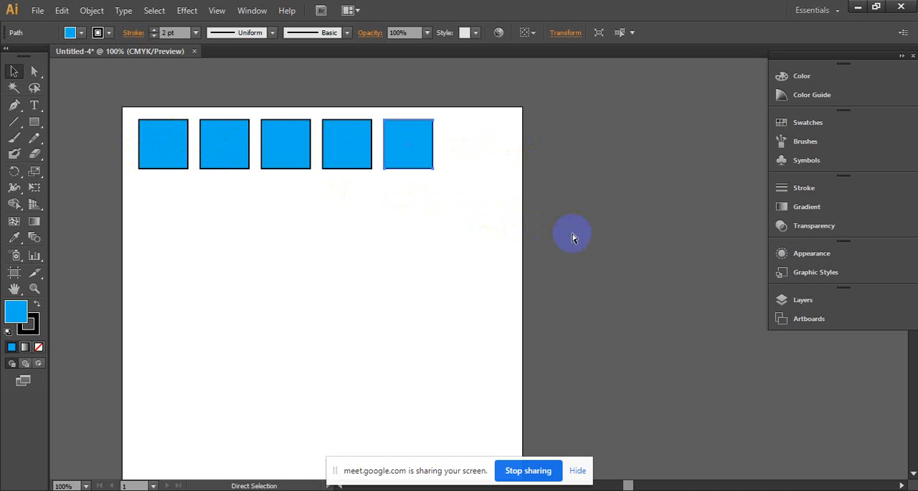
key("ctrl+d")
key("ctrl+d")
key("ctrl+d")
key("ctrl+d")
key("ctrl+d")
key("ctrl+d")
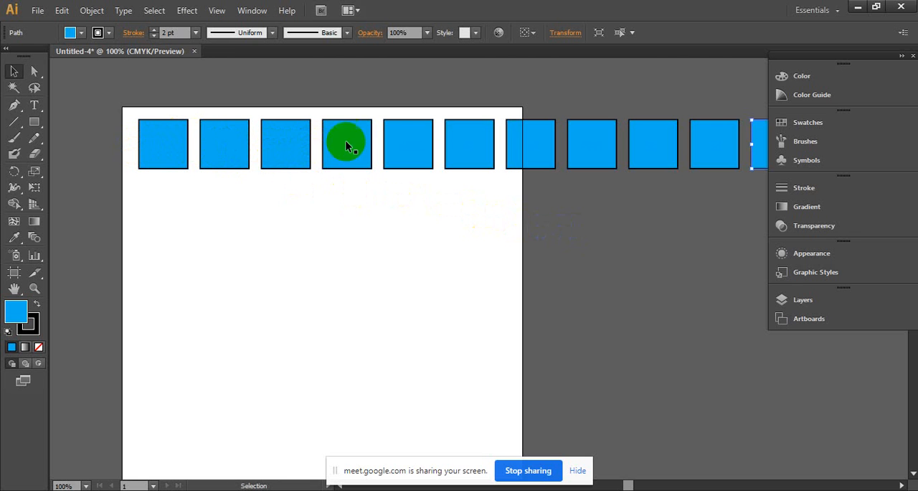
- Undo the whole row of duplicated squares back to the original square
key("ctrl+z")
key("ctrl+z")
key("ctrl+z")
key("ctrl+z")
key("ctrl+z")
key("ctrl+z")
key("ctrl+z")
key("ctrl+z")
key("ctrl+z")
key("ctrl+z")
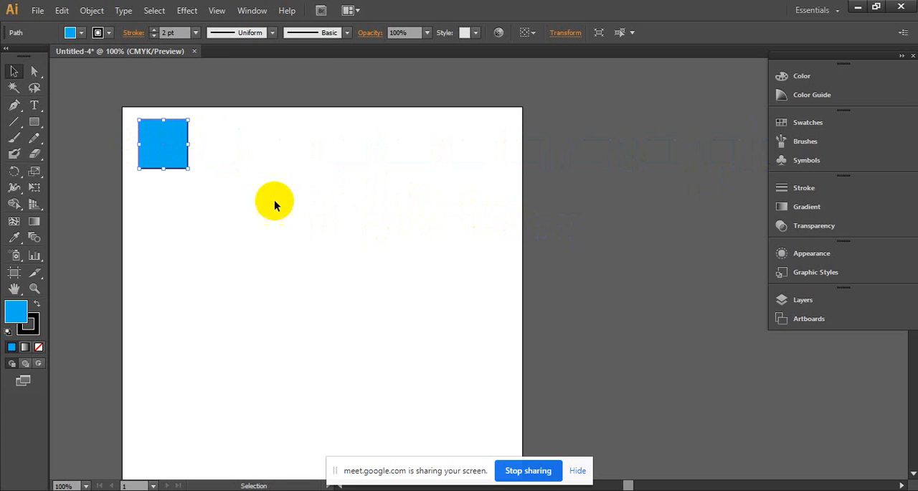
- Copy the square diagonally down to the right and repeat the duplication four times with Transform Again
left_click(178, 140)
left_click_drag(174, 141, 230, 200)
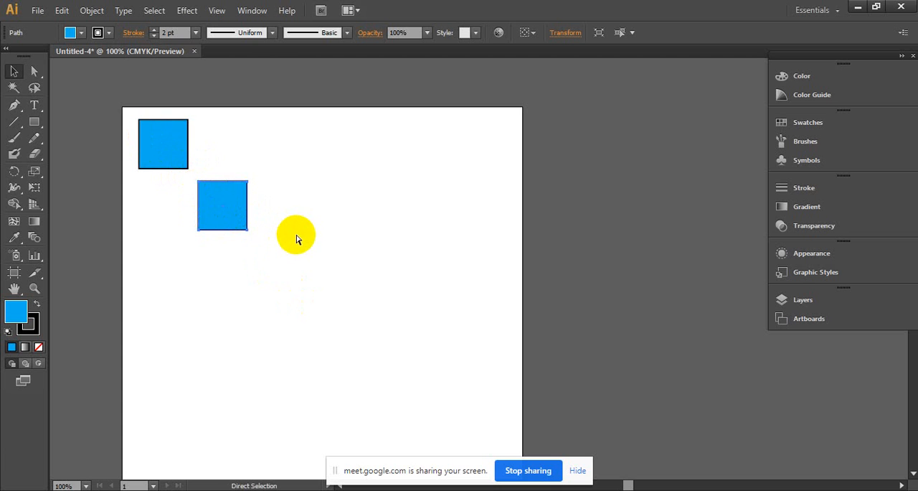
key("ctrl+d")
key("ctrl+d")
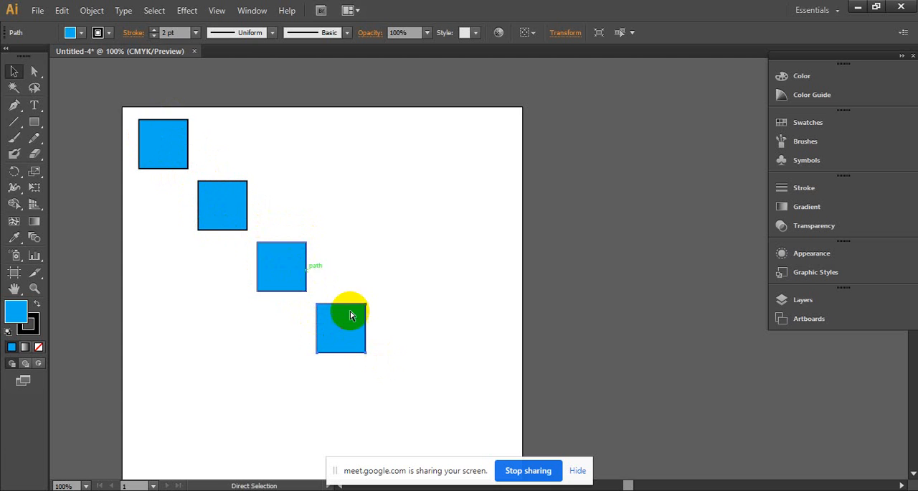
key("ctrl+d")
key("ctrl+d")
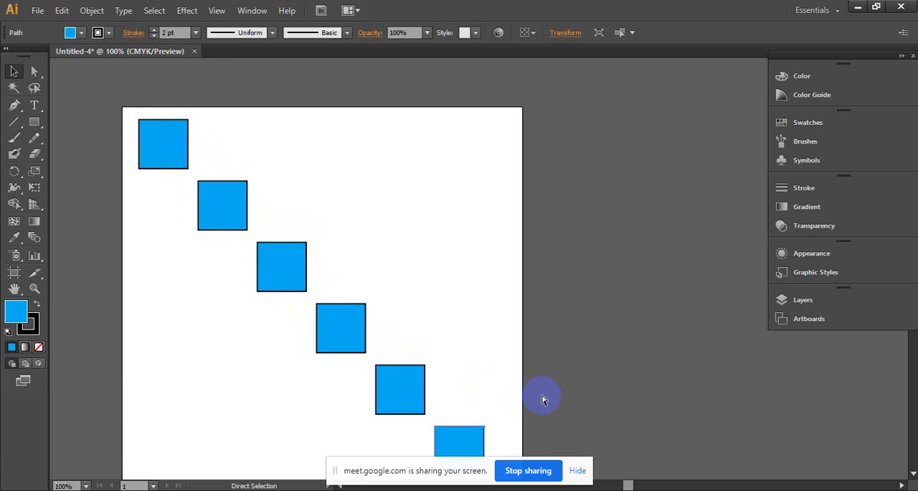
- Undo the diagonal copies and leave the original square selected
key("ctrl+z")
key("ctrl+z")
key("ctrl+z")
key("ctrl+z")
key("ctrl+z")
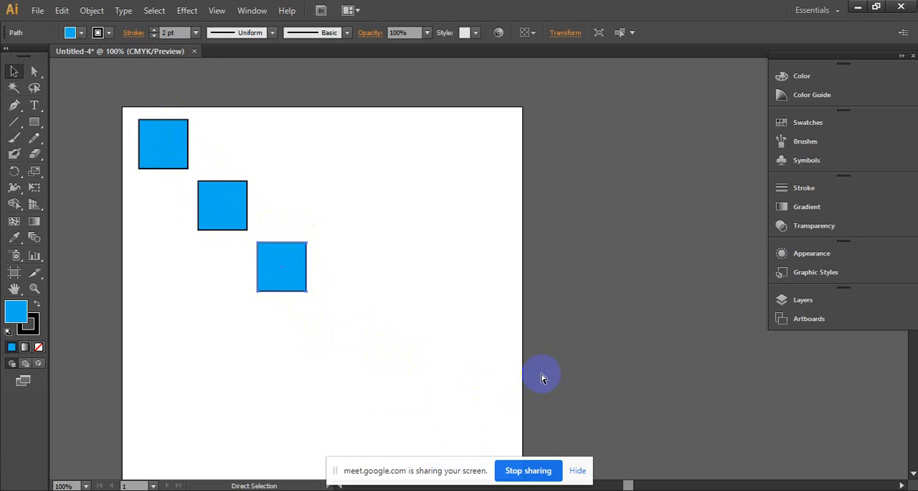
left_click(183, 156)
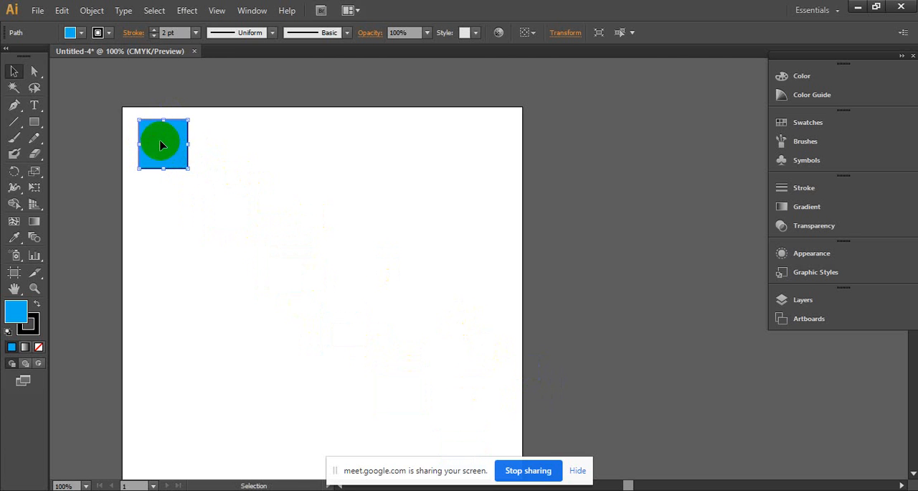
- Copy the square horizontally so it abuts the original and repeat the duplication with Transform Again past the artboard's right edge
key("alt")
left_click_drag(157, 138, 213, 145)
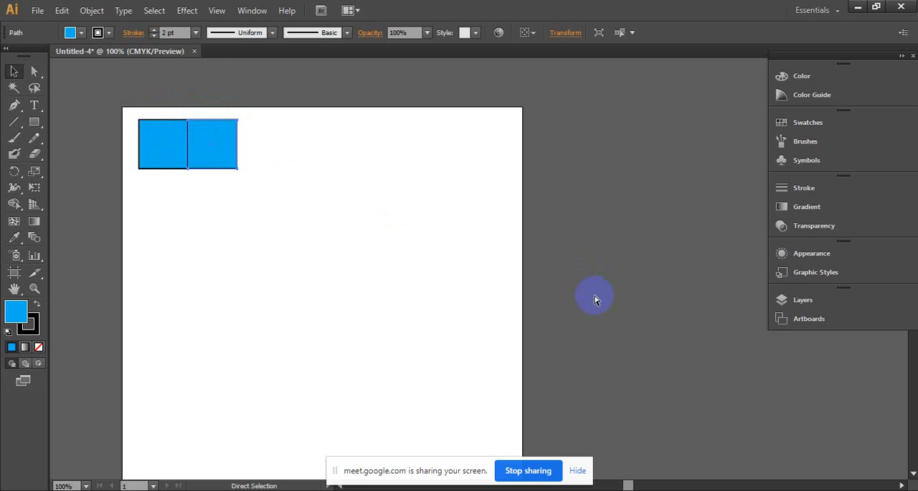
key("ctrl+d")
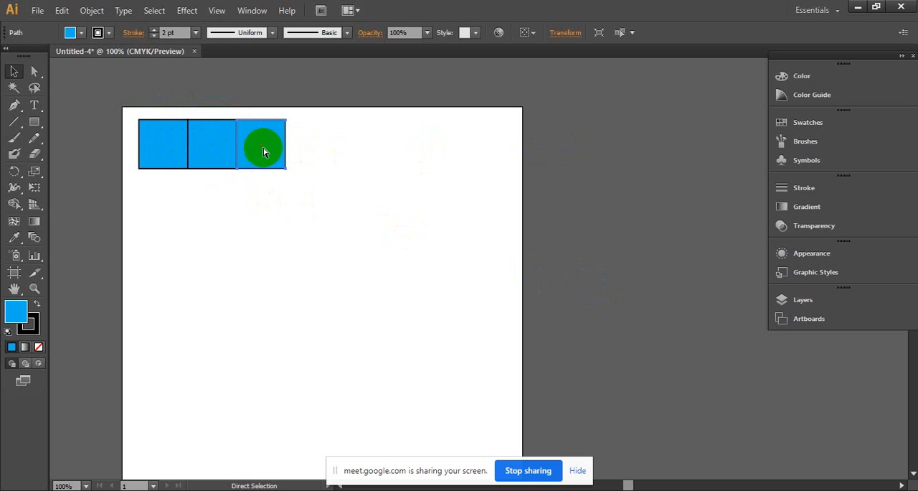
key("ctrl+d")
key("ctrl+d")
key("ctrl+d")
key("ctrl+d")
key("ctrl+d")
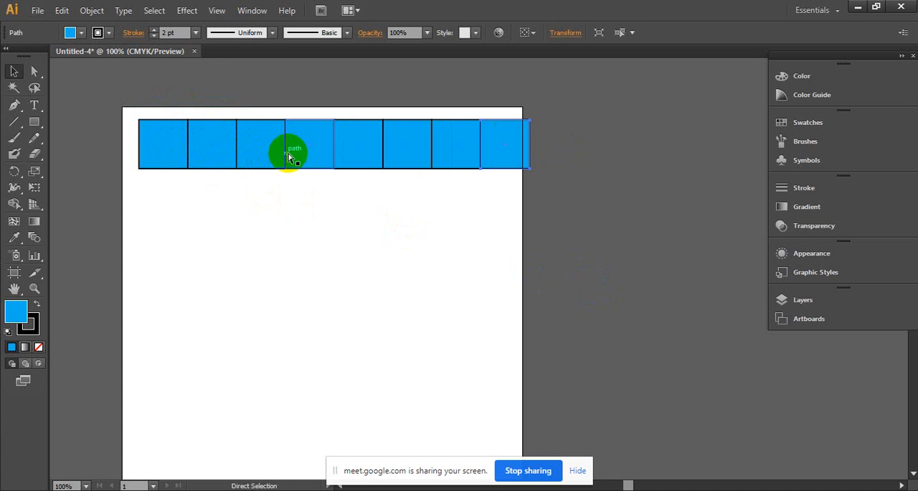
key("ctrl+d")
key("ctrl+d")
key("ctrl+d")
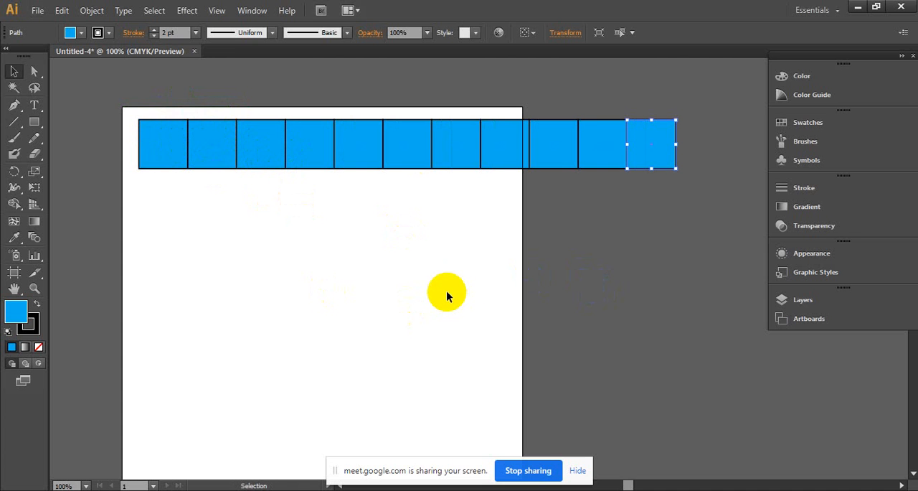
- Undo the duplicated row of adjoining squares back to the single original
key("ctrl+z")
key("ctrl+z")
key("ctrl+z")
key("ctrl+z")
key("ctrl+z")
key("ctrl+z")
key("ctrl+z")
key("ctrl+z")
key("ctrl+z")
key("ctrl+z")
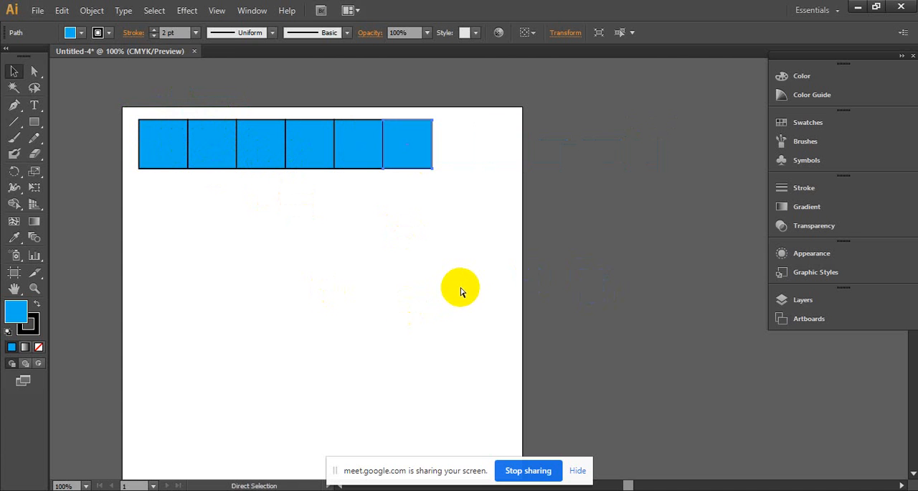
- Copy the square steeply down to the right and repeat the duplication four times with Transform Again
left_click_drag(153, 139, 184, 206)
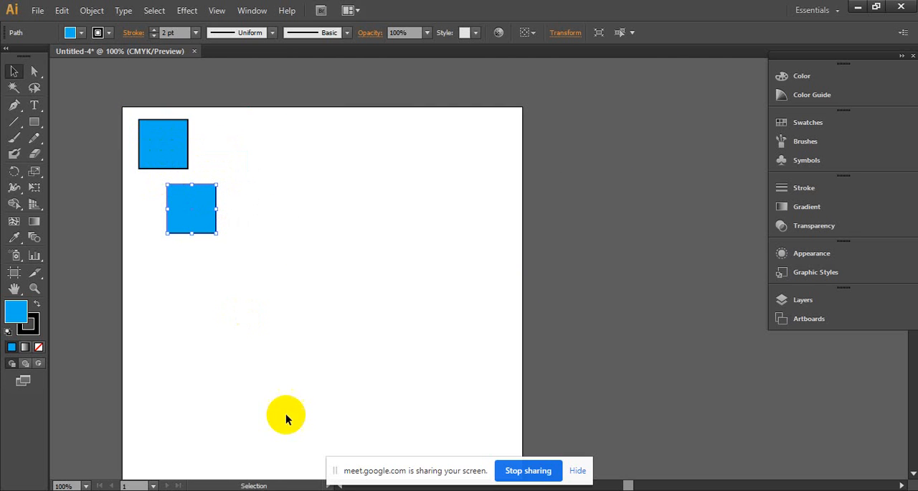
key("ctrl+d")
key("ctrl+d")
key("ctrl+d")
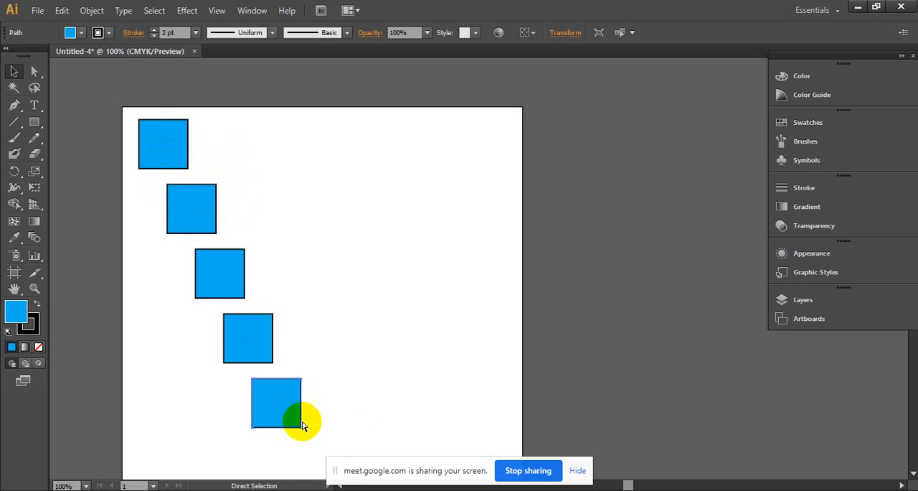
key("ctrl+d")
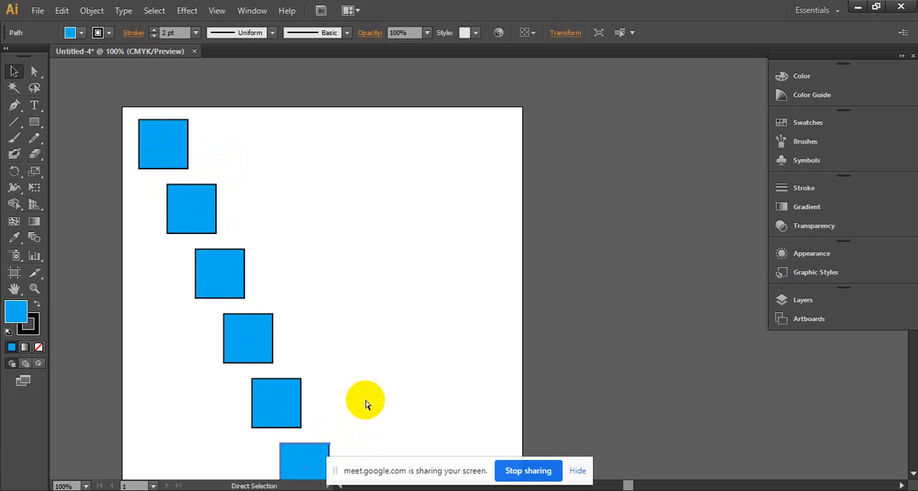
scroll(365, 399, "down", 2)
scroll(364, 403, "down", 1)
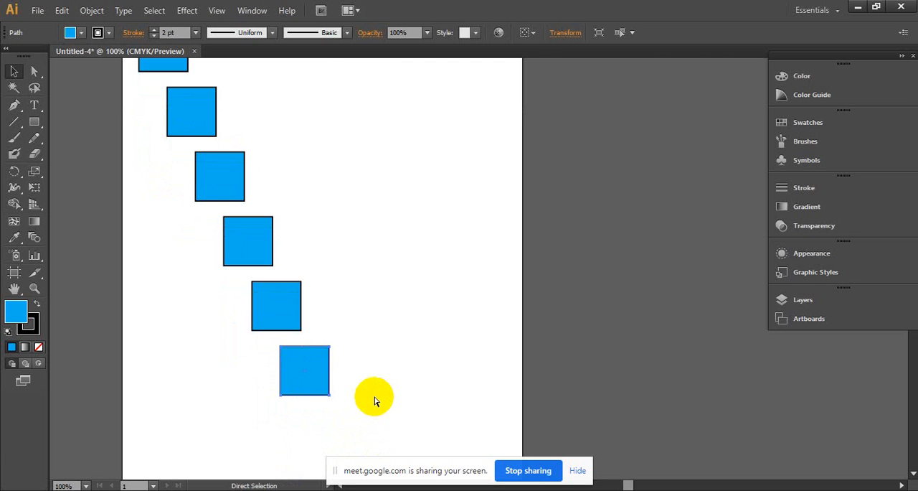
- Undo the diagonal copies one after another until only the original square remains
key("ctrl+z")
key("ctrl+z")
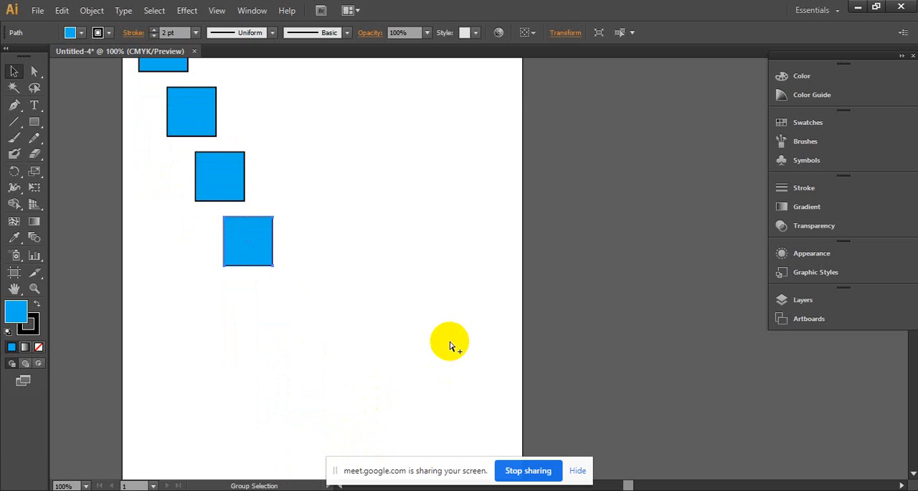
key("v")
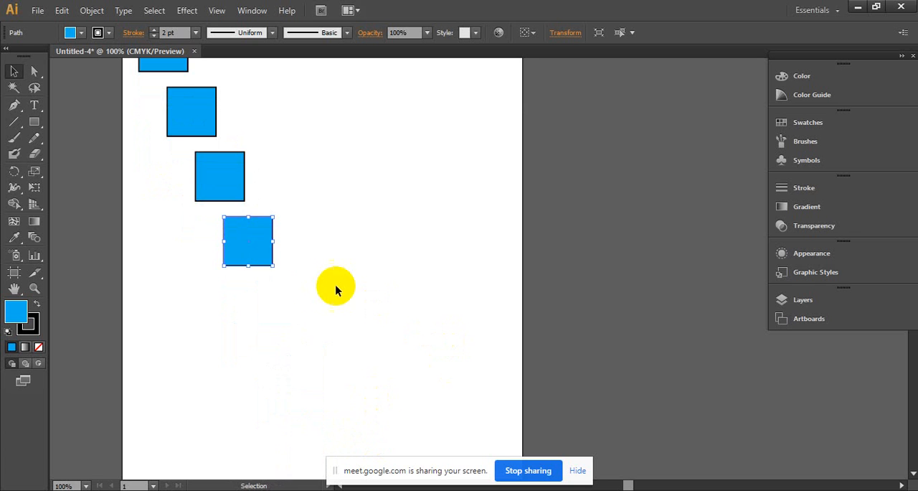
left_click(269, 250)
key("space")
left_click_drag(288, 215, 392, 348)
key("ctrl+z")
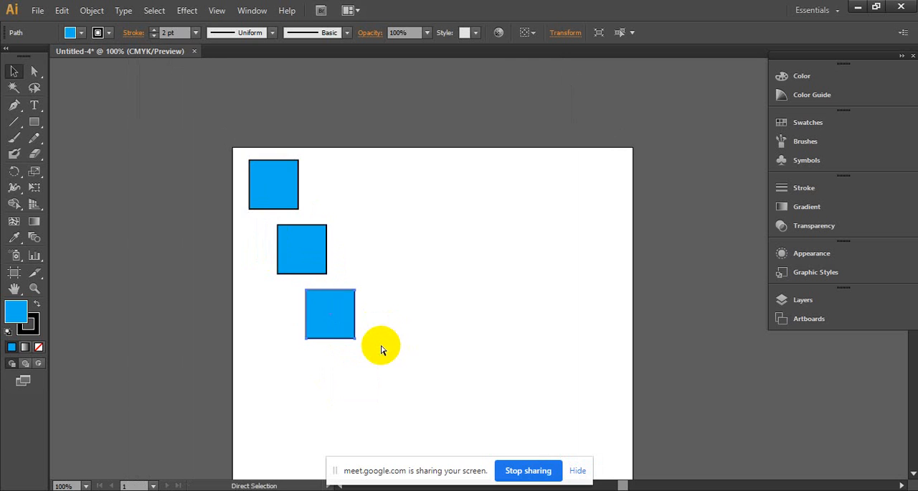
key("ctrl+z")
key("ctrl+z")
key("ctrl+z")
- Scale the square down, copy it diagonally down to the right and repeat the duplication five times with Transform Again
left_click_drag(287, 292, 299, 209)
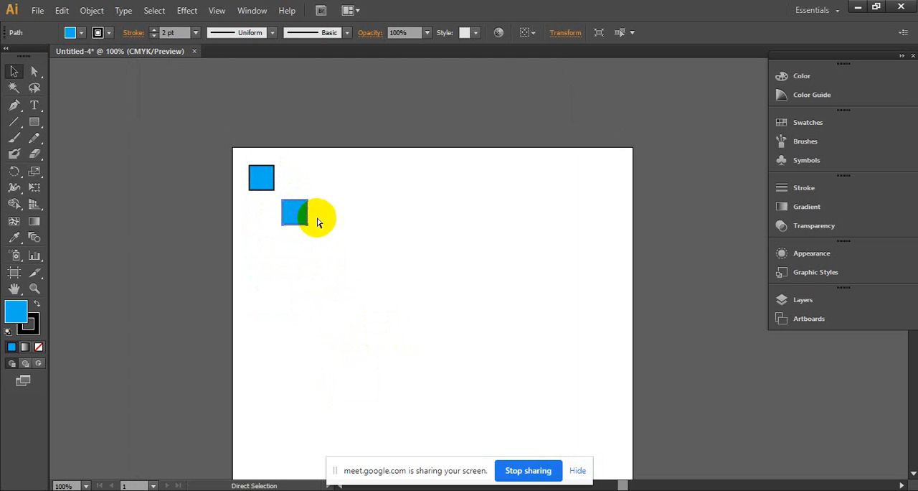
left_click(343, 236)
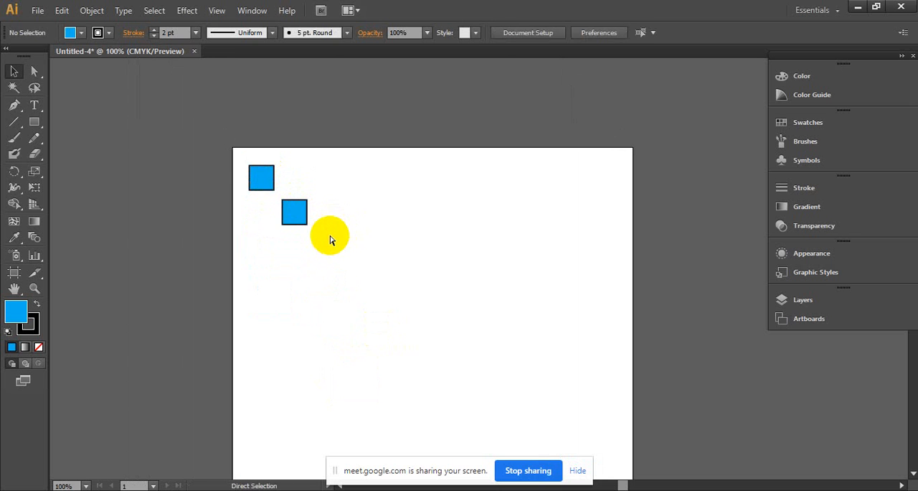
key("ctrl+z")
left_click_drag(269, 174, 295, 209)
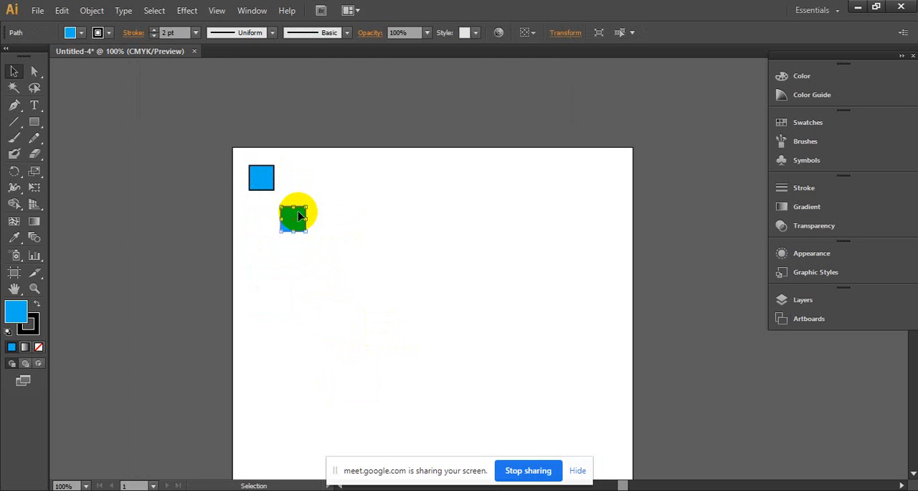
key("ctrl+d")
key("ctrl+d")
key("ctrl+d")
key("ctrl+d")
key("ctrl+d")
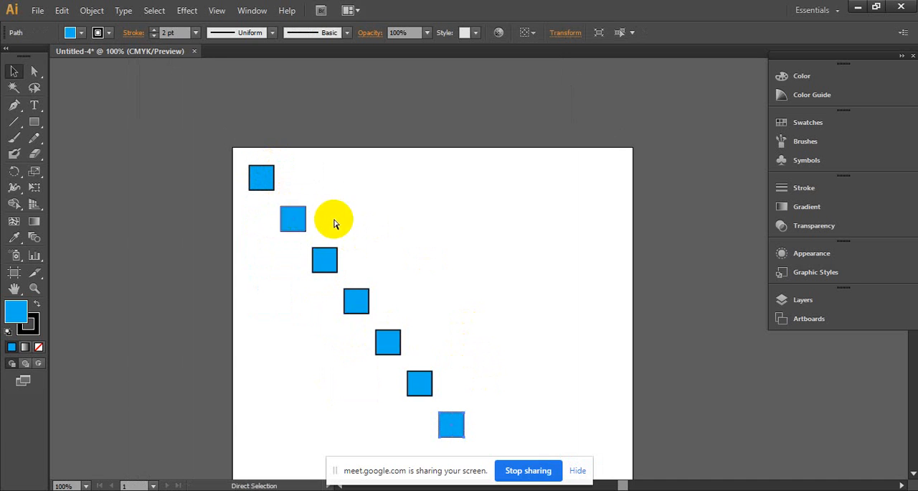
- Undo the diagonal series of small squares back to the single small square
key("ctrl+z")
key("ctrl+z")
key("ctrl+z")
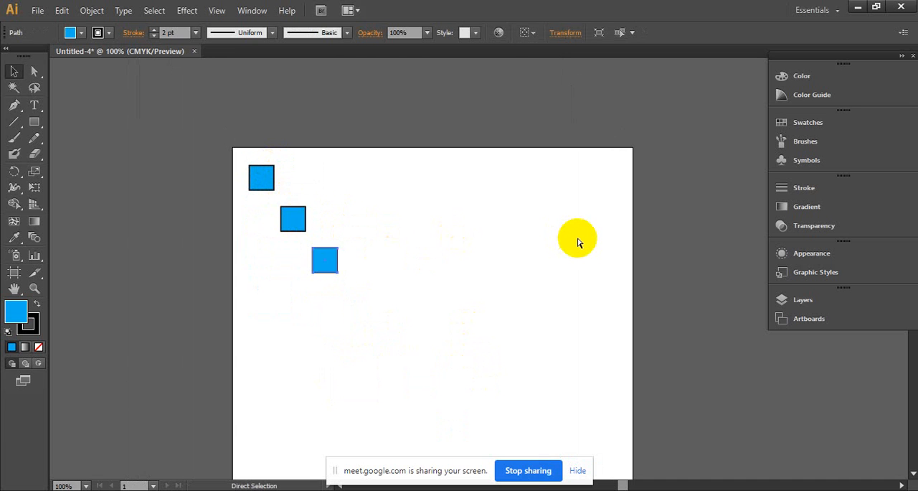
key("ctrl+z")
key("ctrl+z")
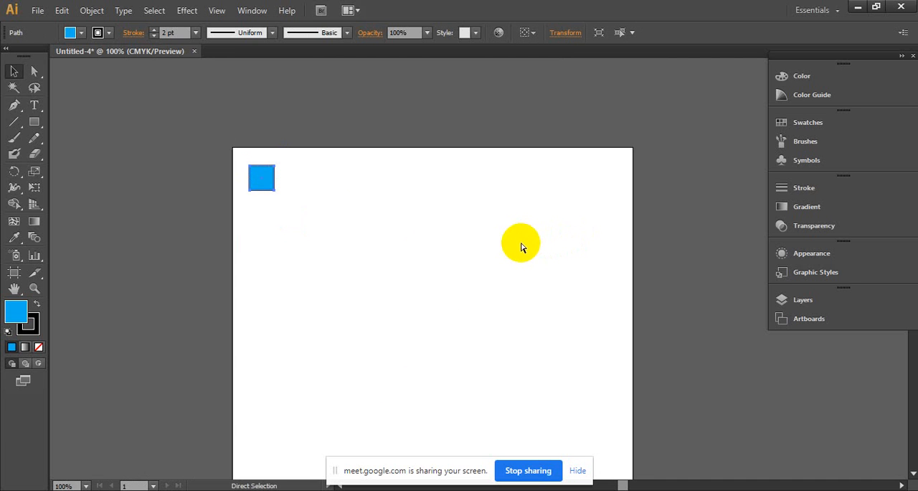
- Undo the square's earlier scaling, move and stroke changes back to the large square with the 10 pt stroke
key("ctrl+z")
key("ctrl+z")
key("ctrl+z")
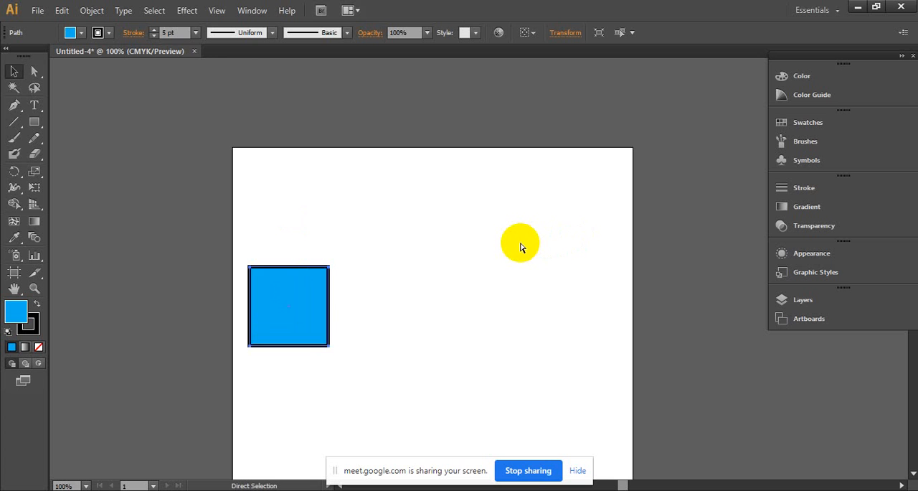
key("ctrl+z")
key("ctrl+z")
key("ctrl+z")
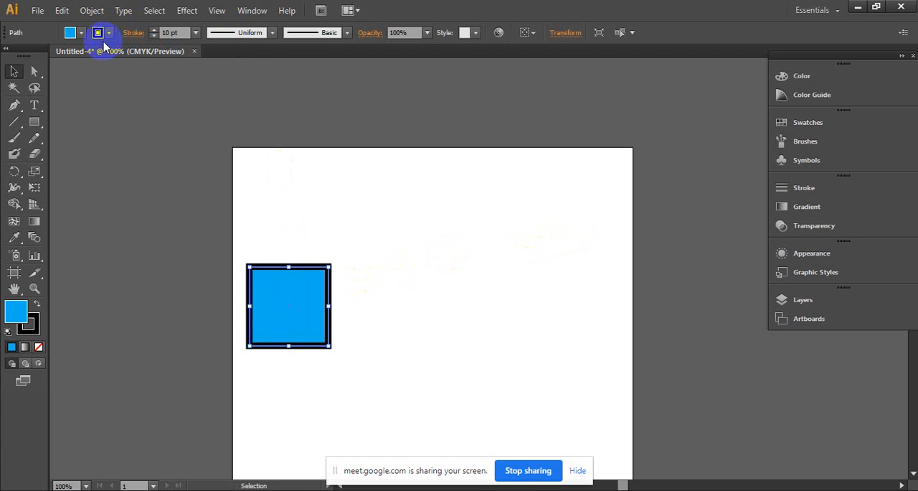
- Set the large square's stroke weight to 1 pt, then scale the square down and place it in the artboard's upper-left corner
left_click(167, 33)
type("3")
key("Return")
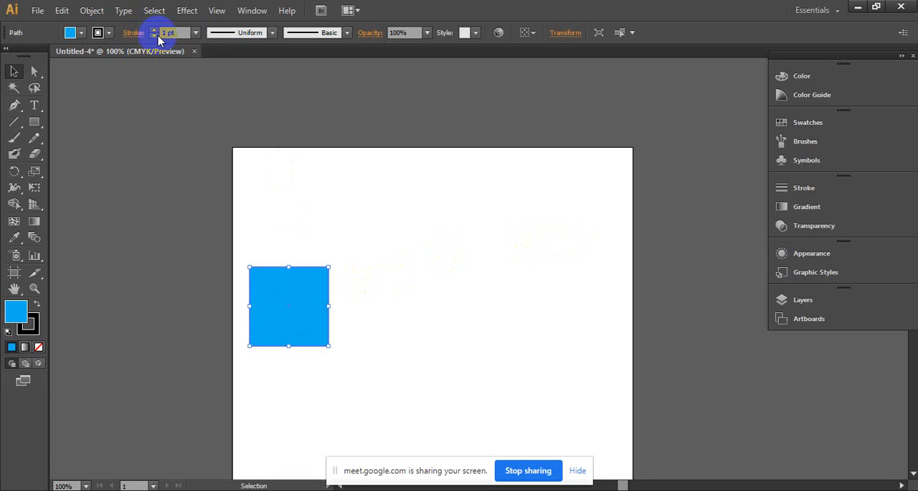
left_click_drag(331, 345, 264, 180)
left_click(372, 185)
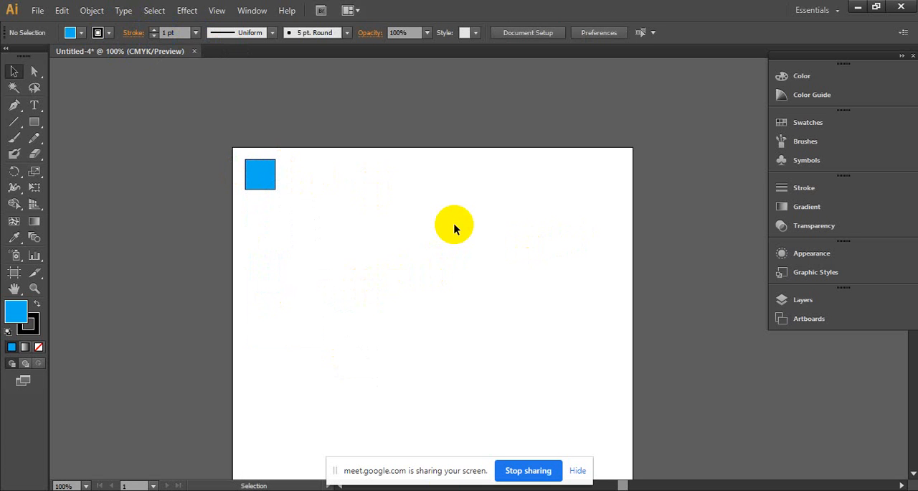
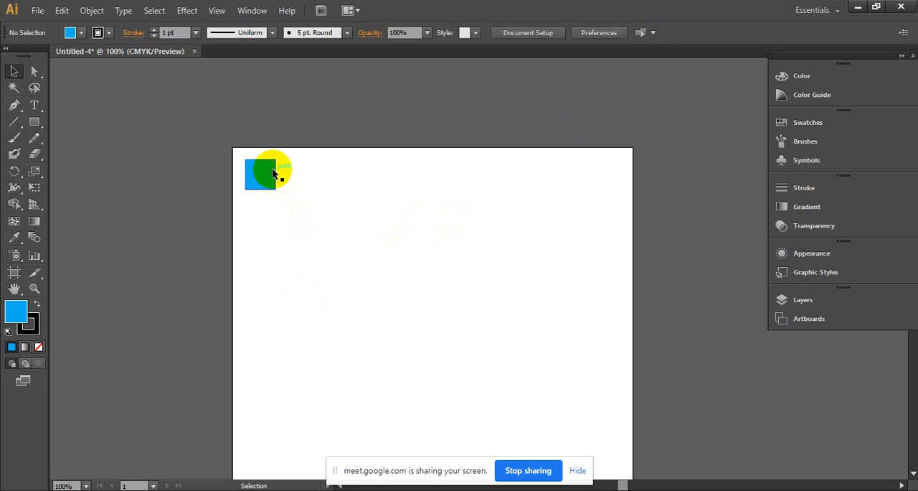
- Move the small square into the artboard's upper-left corner, set its stroke to 2 pt and its fill to None
mouse_move(272, 169)
left_mouse_down()
mouse_move(299, 203)
mouse_move(254, 159)
left_mouse_up()
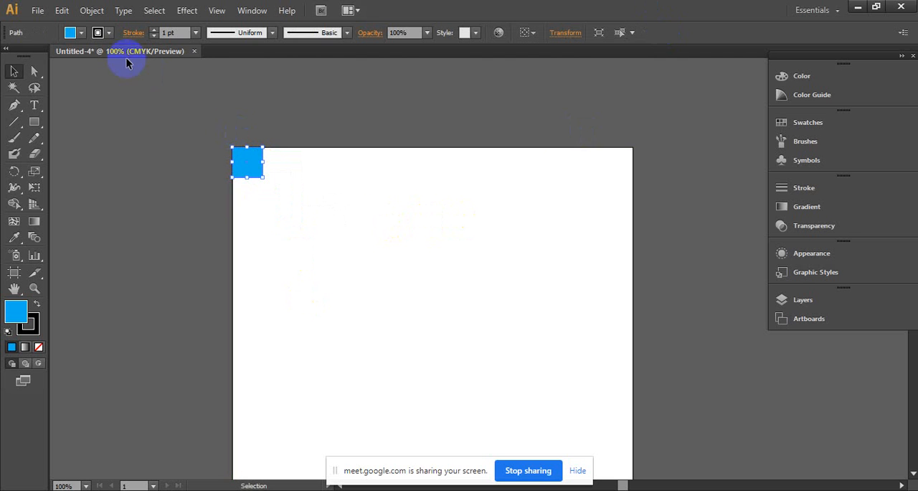
left_click(153, 30)
left_click(82, 32)
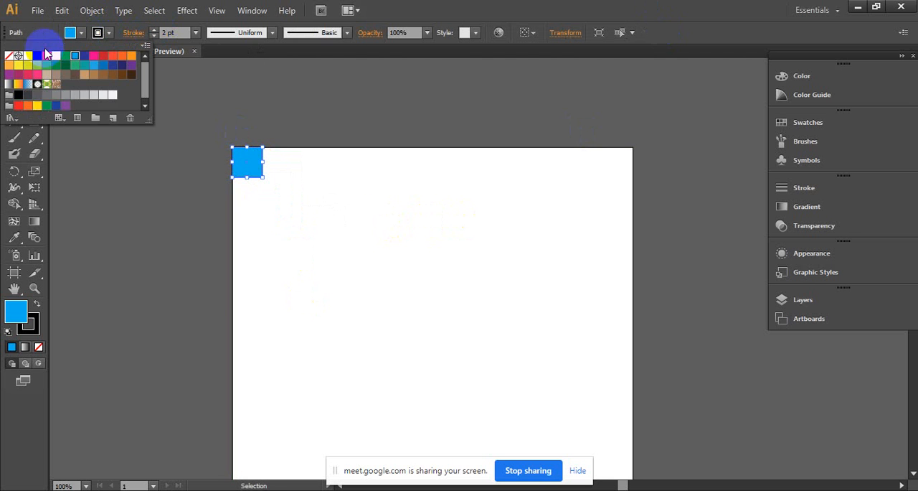
left_click(9, 55)
left_click(291, 67)
left_click(244, 167)
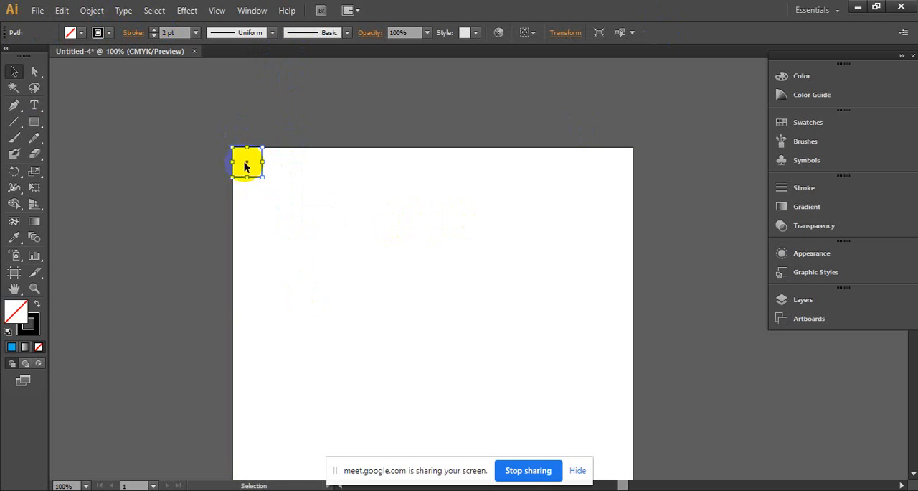
- Copy the square directly beside itself and repeat the duplication with Transform Again to build a row of thirteen squares
left_click_drag(244, 165, 280, 167)
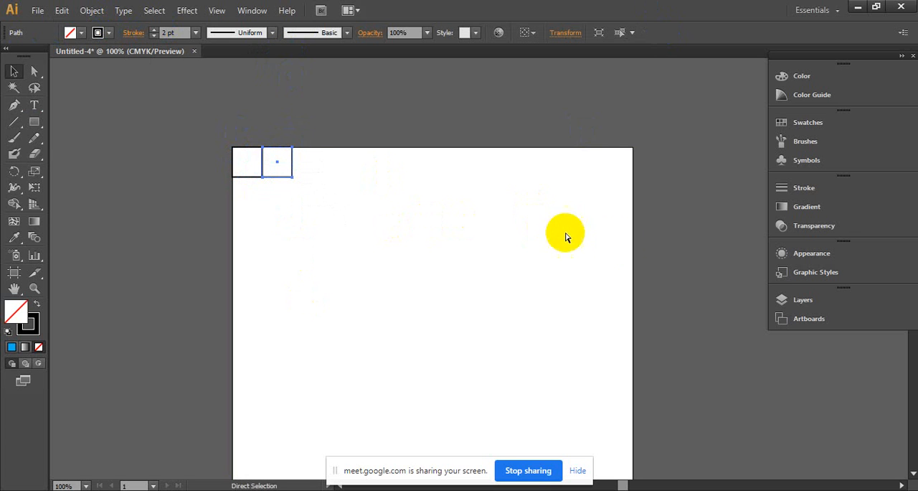
key("ctrl+d")
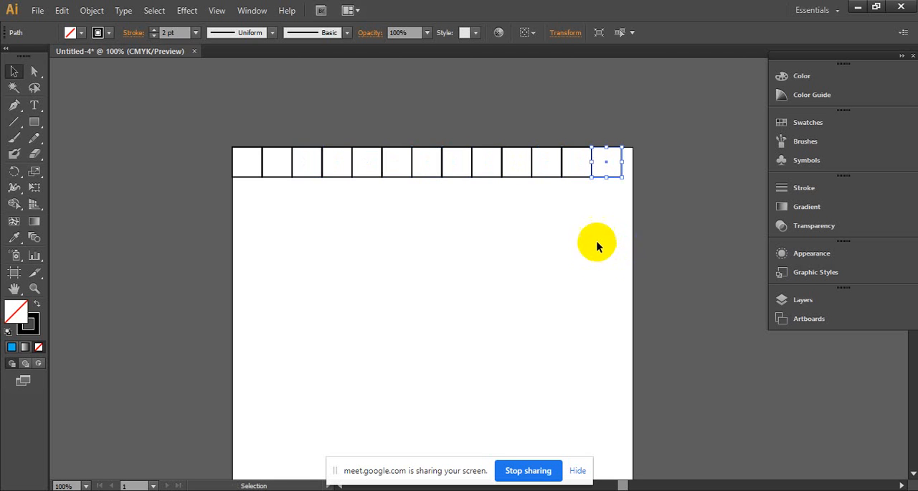
left_click_drag(609, 215, 451, 295)
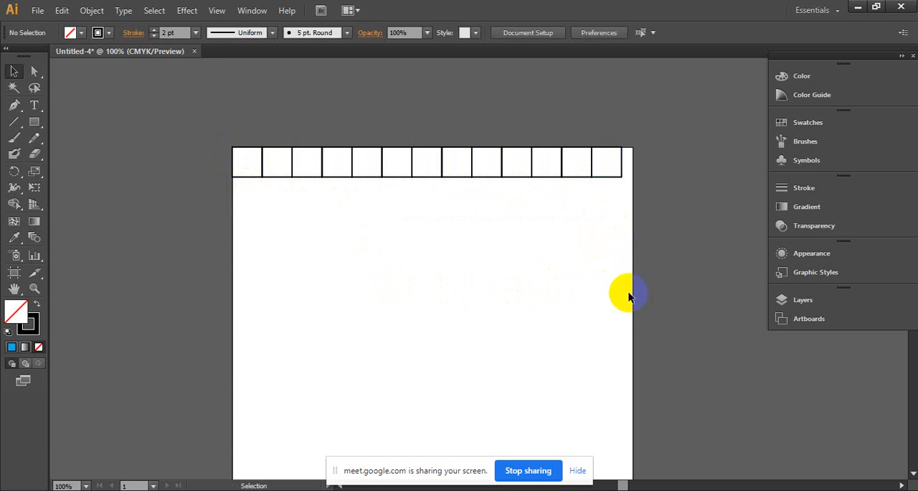
- Switch to the Windows desktop, demonstrate marquee selection on different groups of icons, and return to Illustrator
left_click_drag(634, 310, 385, 277)
left_click(858, 6)
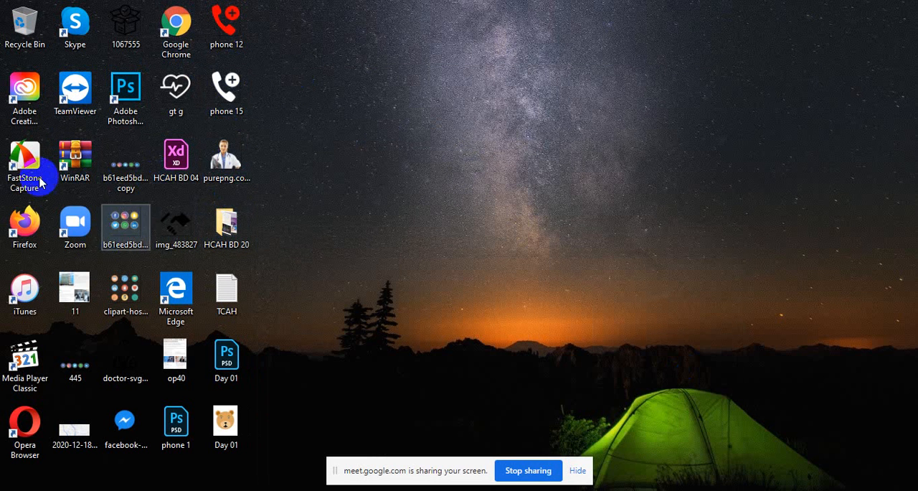
left_click_drag(356, 22, 19, 295)
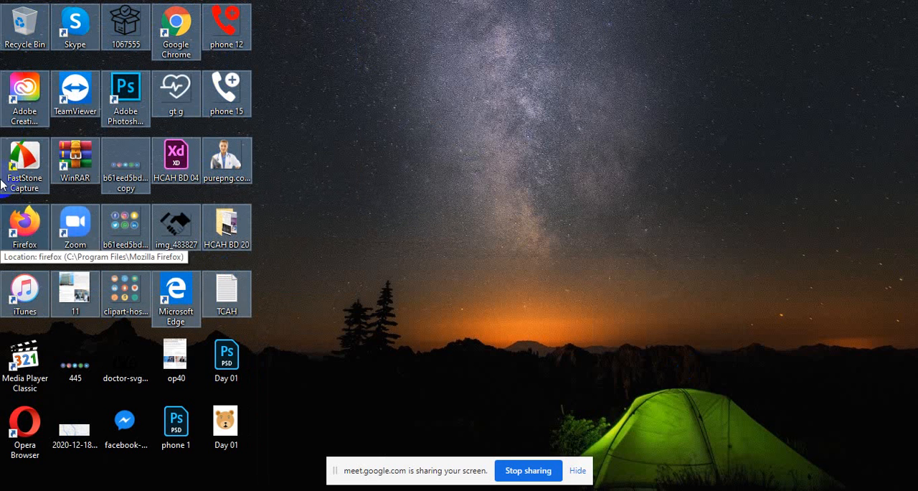
left_click(527, 212)
left_click_drag(707, 167, 5, 207)
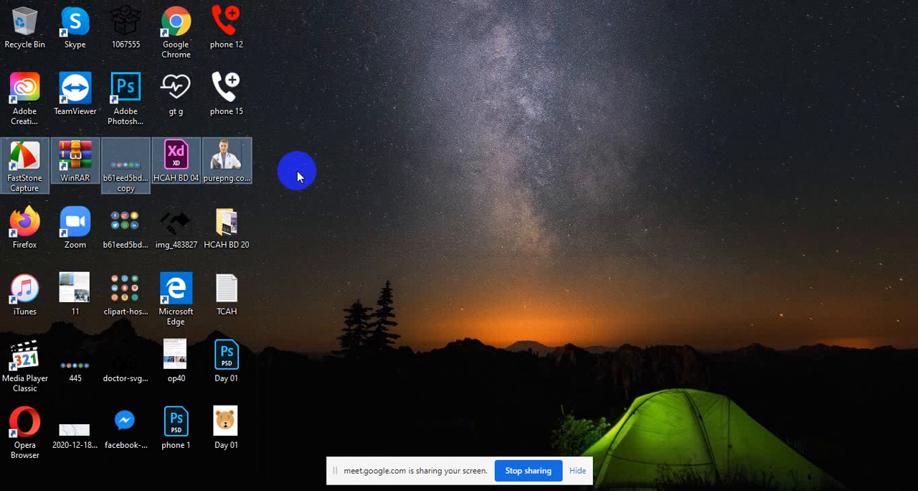
left_click(397, 475)
left_click_drag(295, 387, 1, 1)
left_click(541, 356)
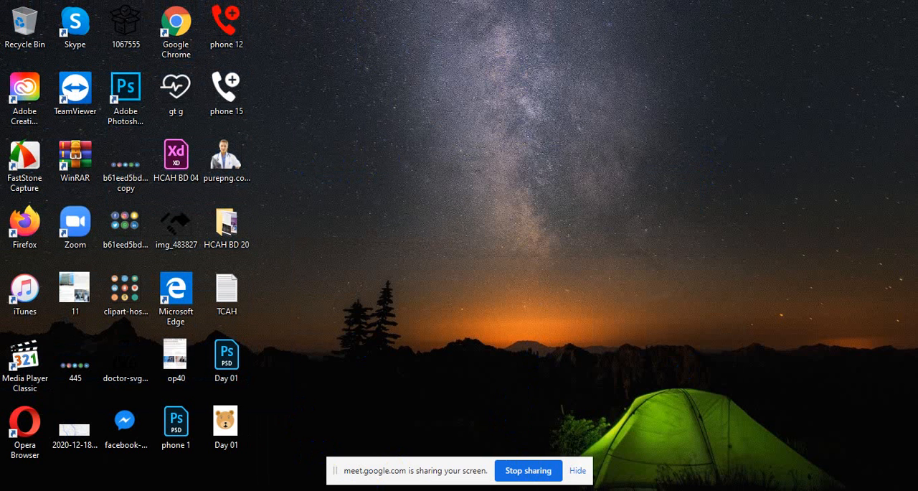
key("alt+Tab")
- Marquee-select every square except the first, and after deselecting, marquee-select the whole row and clear the selection
left_click(679, 322)
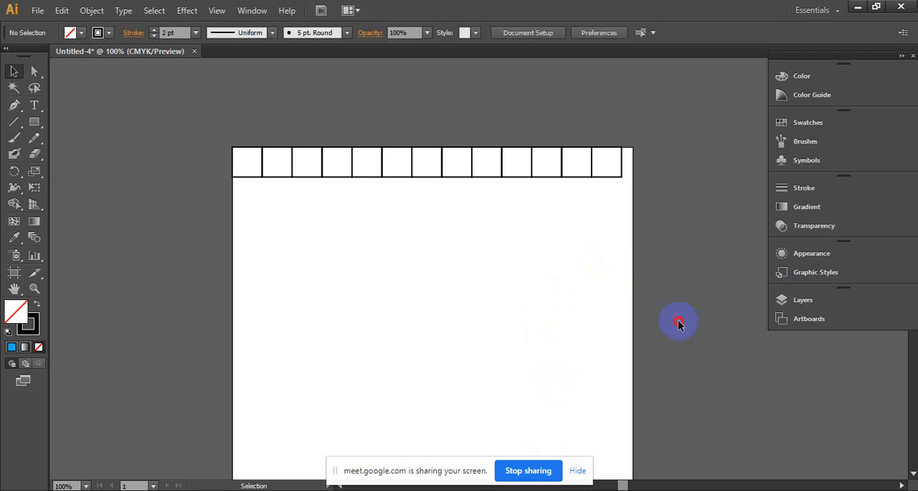
left_click_drag(678, 323, 276, 151)
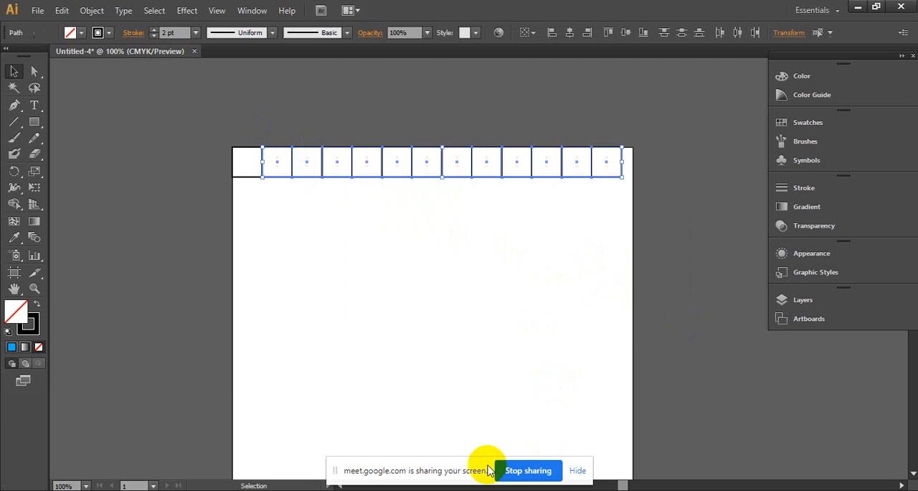
left_click(218, 248)
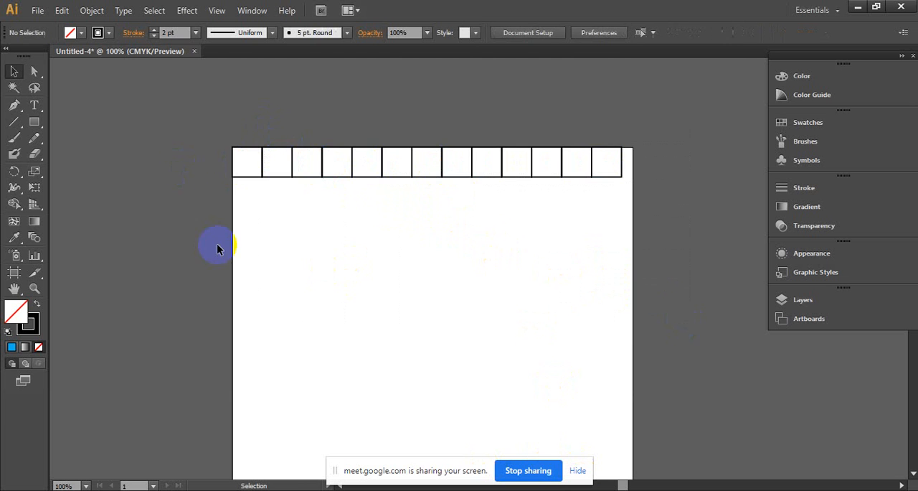
left_click_drag(188, 244, 634, 132)
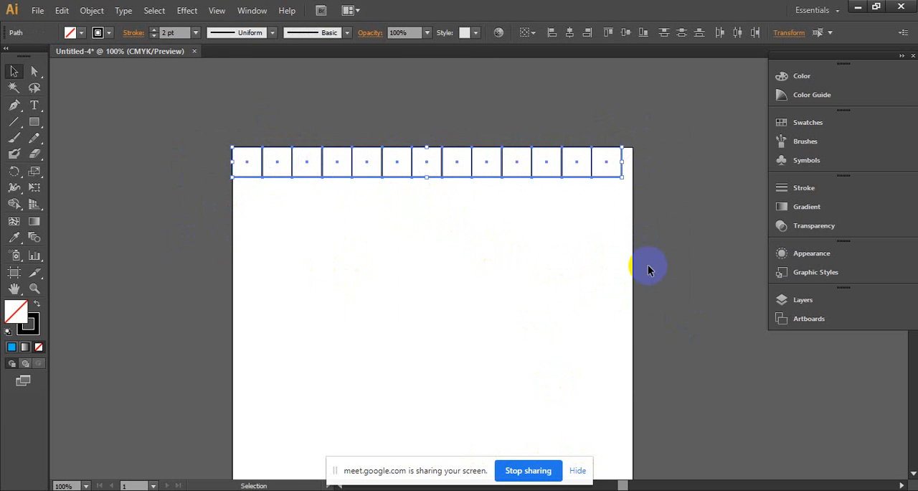
left_click(430, 297)
- Marquee-select parts of the row from below, select all the squares at once, and clear the selection
left_click_drag(515, 285, 364, 71)
left_click(500, 297)
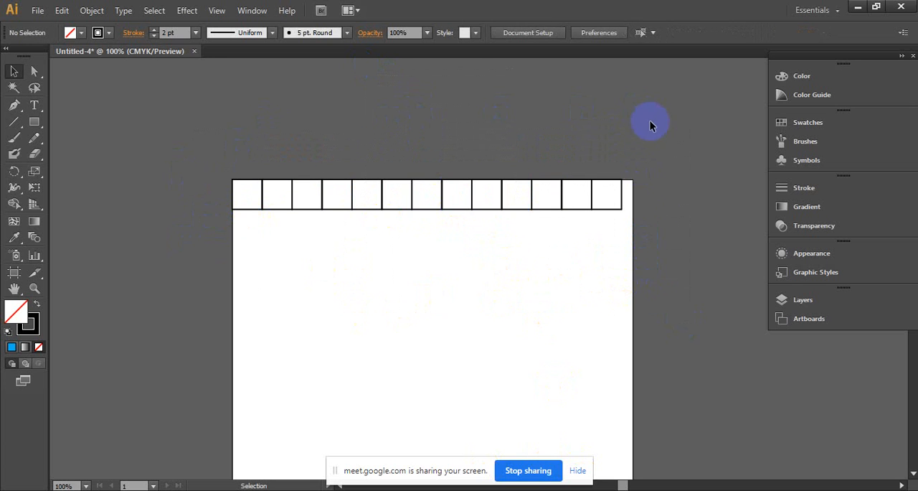
left_click_drag(582, 304, 295, 194)
left_click(439, 365)
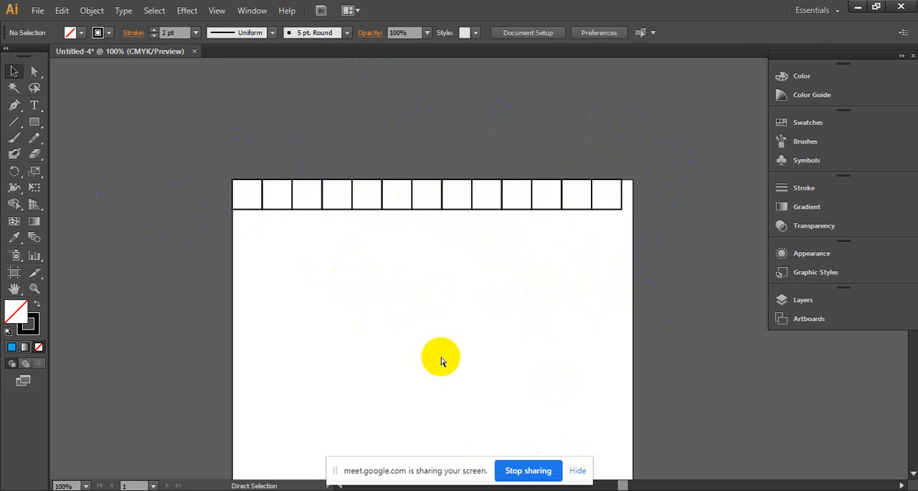
key("ctrl+a")
key("v")
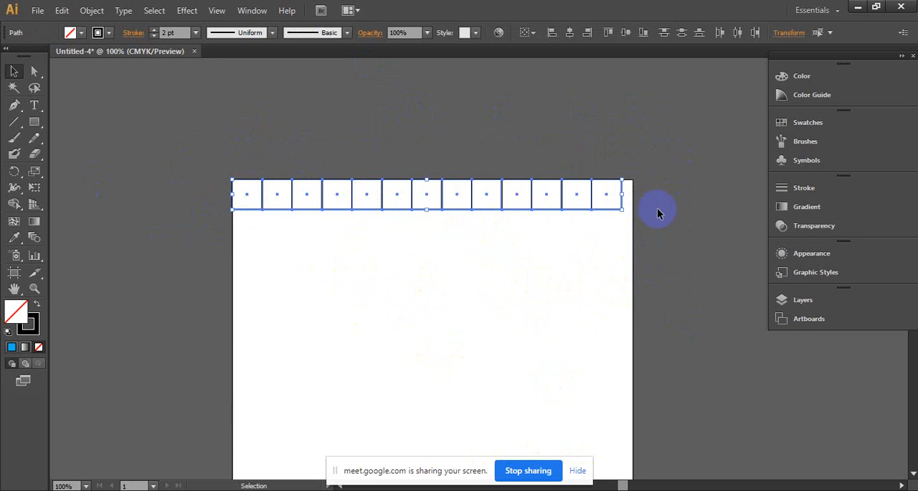
left_click(515, 353)
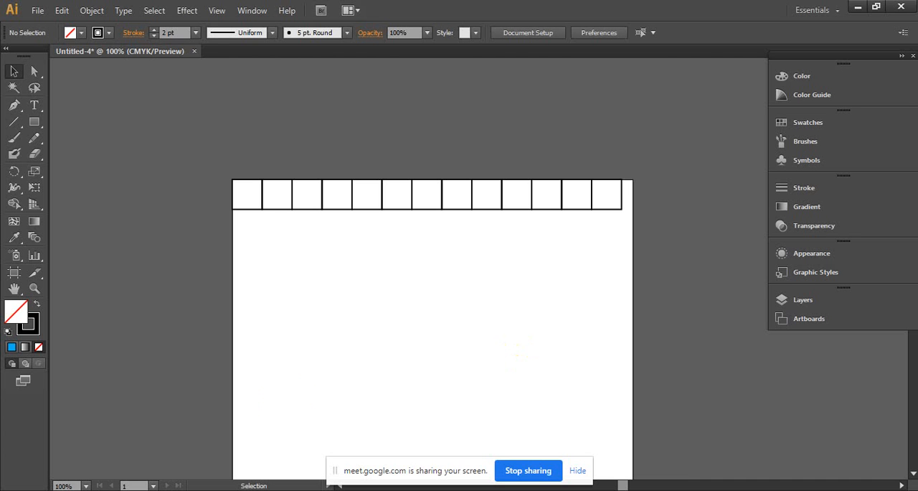
- Undo the repeated duplications along the row of squares
mouse_move(545, 489)
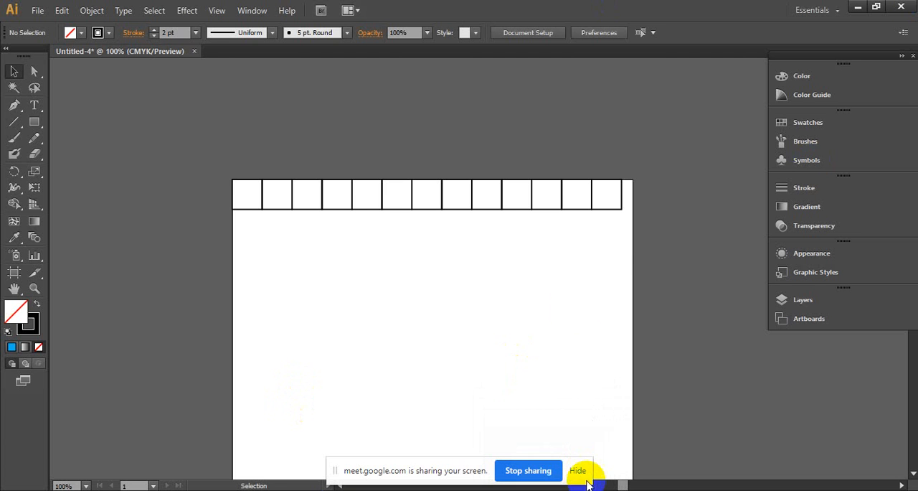
key("ctrl+z")
key("ctrl+z")
key("ctrl+z")
key("ctrl+z")
key("ctrl+z")
key("ctrl+z")
key("ctrl+z")
key("ctrl+z")
key("ctrl+z")
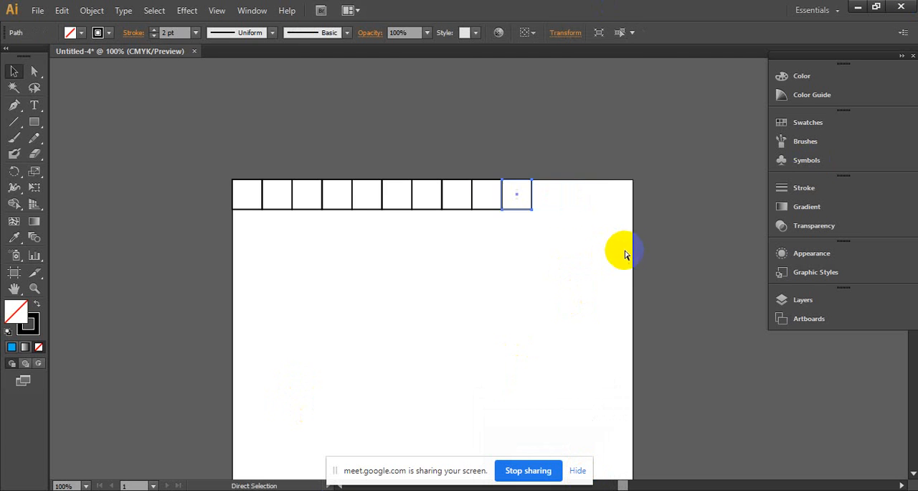
key("ctrl+z")
key("ctrl+z")
key("ctrl+z")
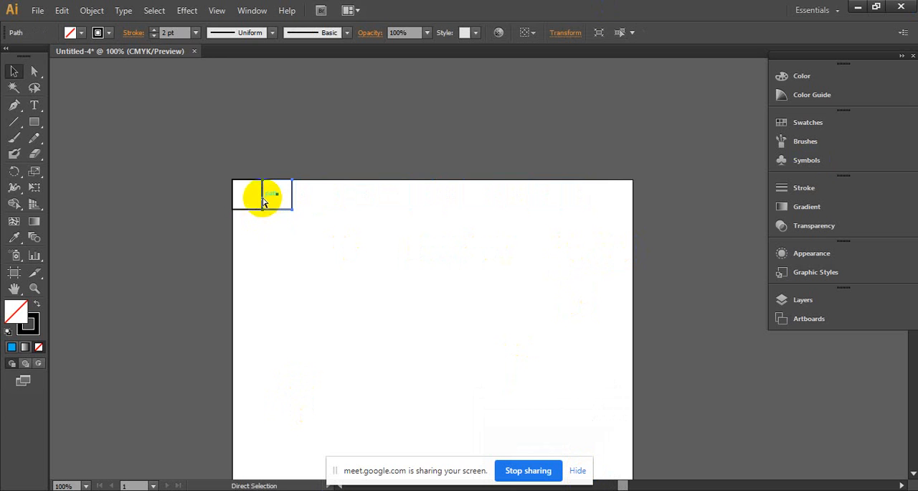
- Copy the corner square edge to edge to its right and repeat with Transform Again until thirteen squares span the artboard
left_click_drag(248, 194, 277, 194)
key("ctrl+d")
key("ctrl+d")
key("ctrl+d")
key("ctrl+d")
key("ctrl+d")
key("ctrl+d")
key("ctrl+d")
key("ctrl+d")
key("ctrl+d")
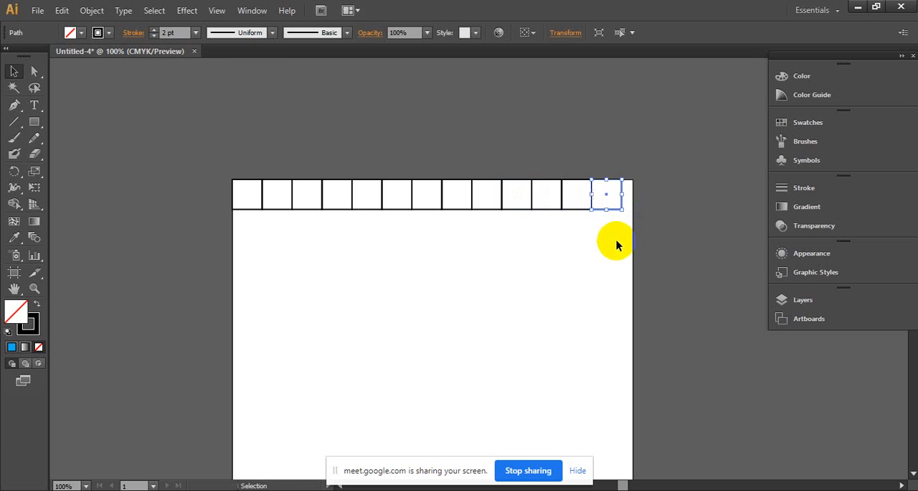
- Select the whole row, copy it directly below itself and repeat with Transform Again to form a grid of eleven rows
left_click_drag(617, 240, 327, 224)
key("ctrl+d")
key("ctrl+d")
key("ctrl+d")
key("ctrl+d")
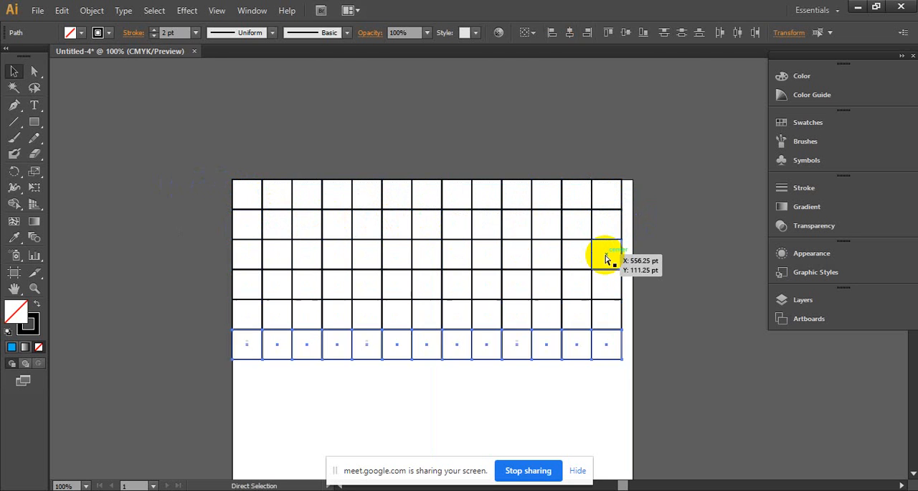
key("ctrl+d")
key("ctrl+d")
key("ctrl+d")
key("ctrl+d")
left_click(648, 236)
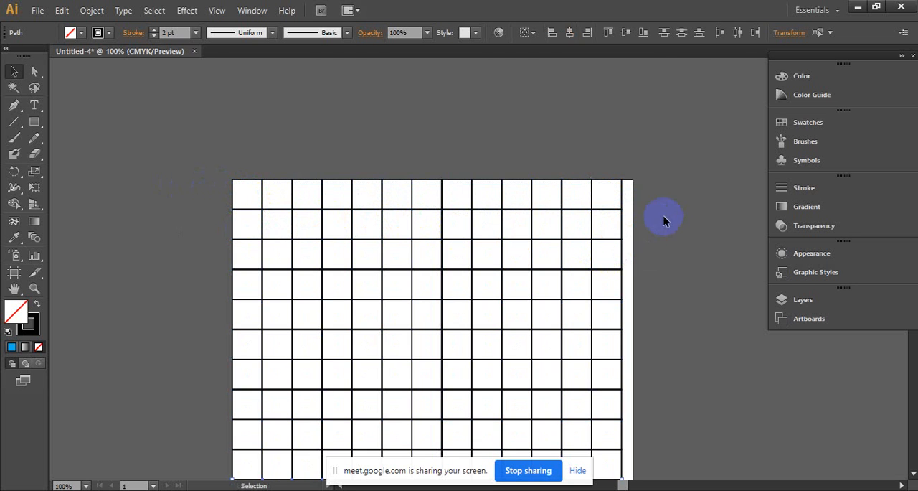
- Examine the grid of squares across the artboard, close up and as a whole
left_click(674, 238)
left_click_drag(601, 224, 530, 146)
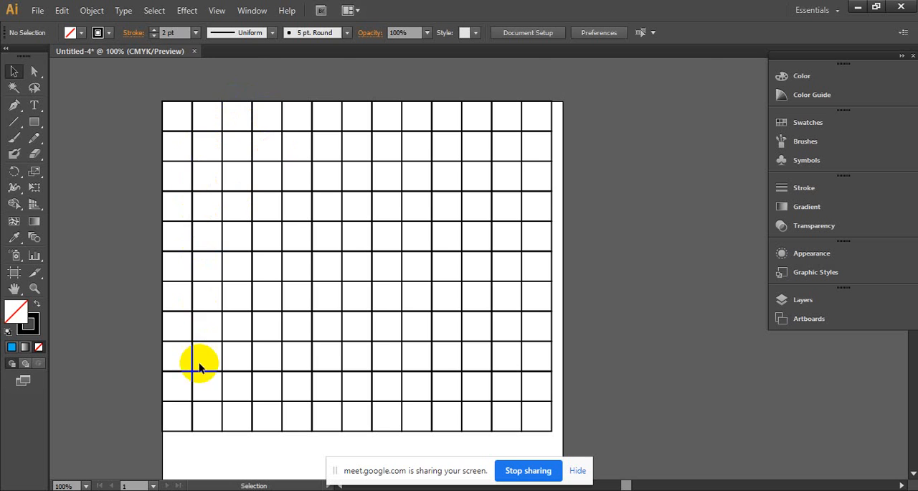
left_click(242, 269, "ctrl")
left_click_drag(464, 217, 225, 230)
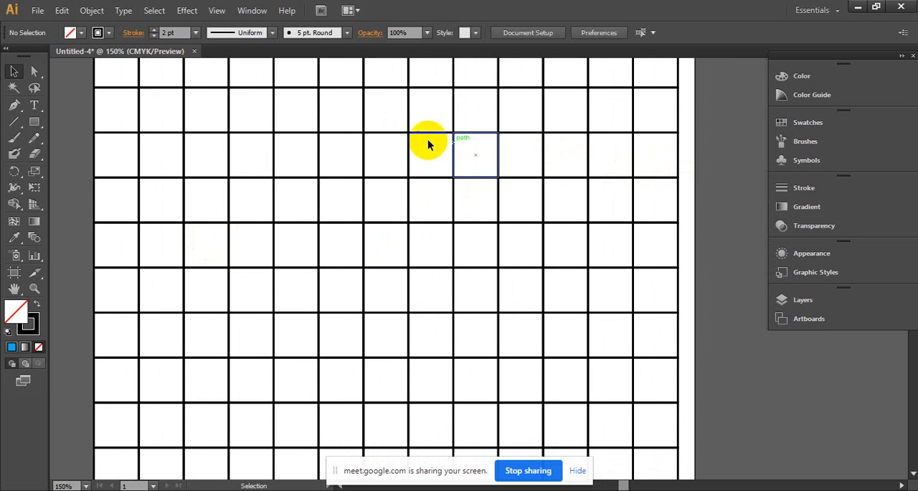
left_click_drag(308, 117, 345, 162)
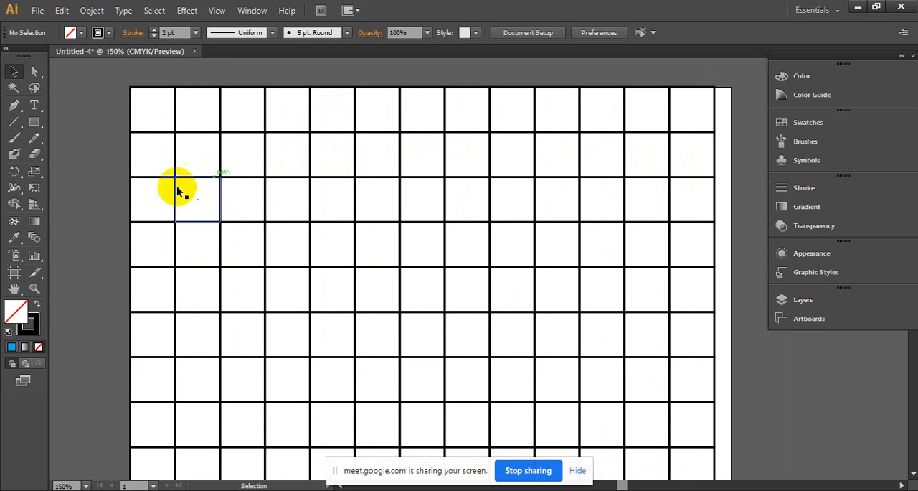
scroll(432, 231, "right", 3)
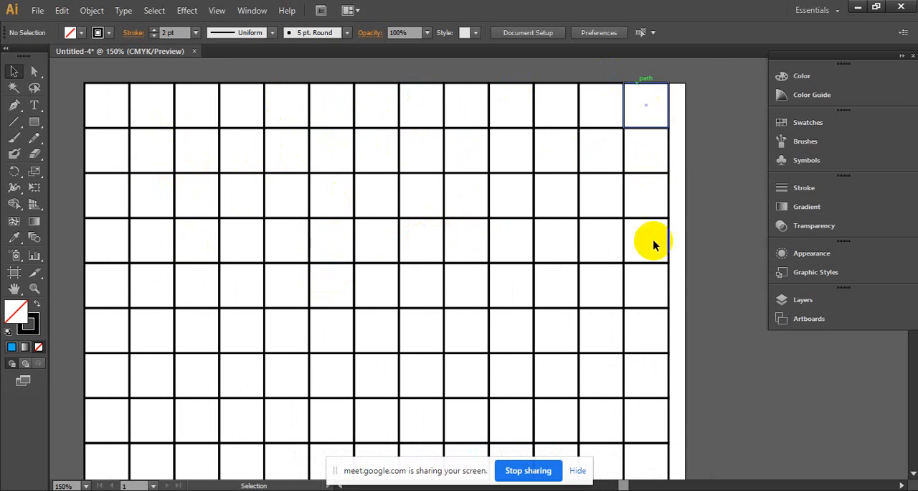
left_click_drag(513, 288, 547, 220)
left_click(494, 242, "ctrl")
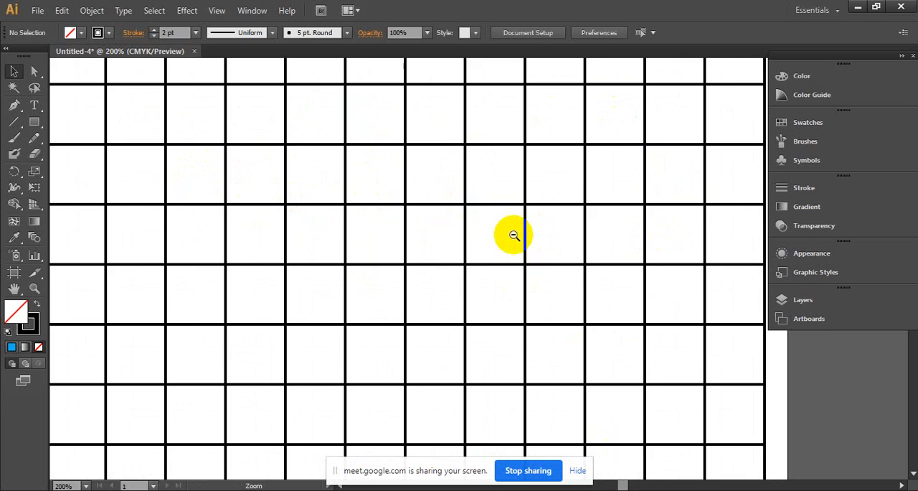
scroll(512, 236, "down", 3)
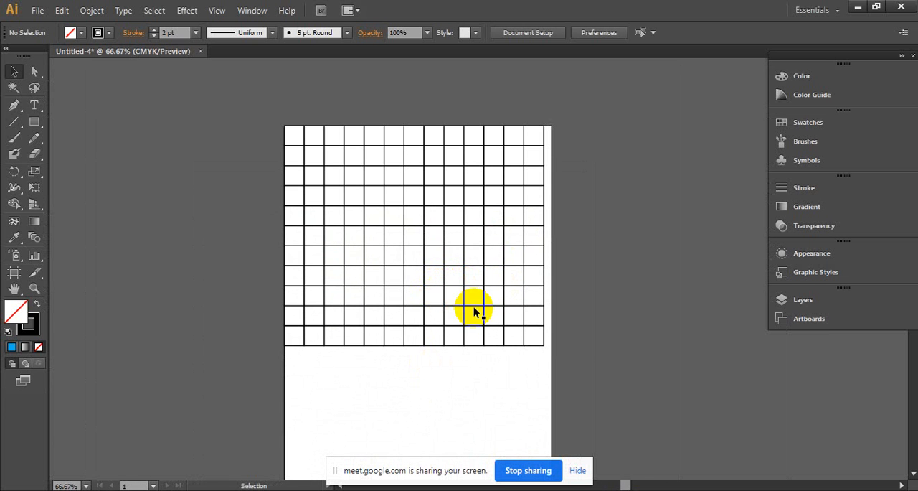
- Select the entire grid of squares and delete it
left_click_drag(589, 398, 230, 174)
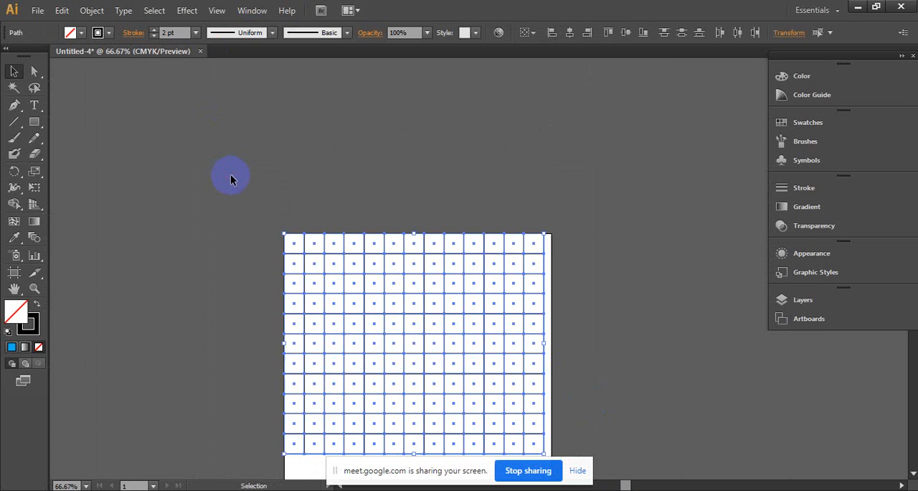
key("Delete")
- Draw a hexagon with a radius of about 19 pt near the artboard's upper-left corner, set its stroke to 1 pt and select it
left_click_drag(350, 265, 328, 159)
left_click(333, 153, "ctrl")
left_click(458, 297, "ctrl")
left_click_drag(376, 290, 229, 291)
left_click(144, 186)
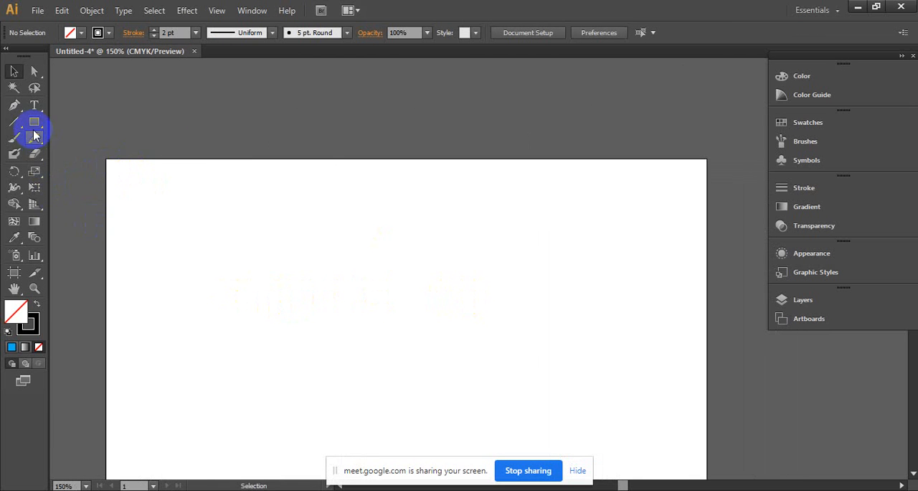
mouse_move(33, 122)
left_mouse_down()
mouse_move(136, 207)
mouse_move(142, 199)
left_mouse_up()
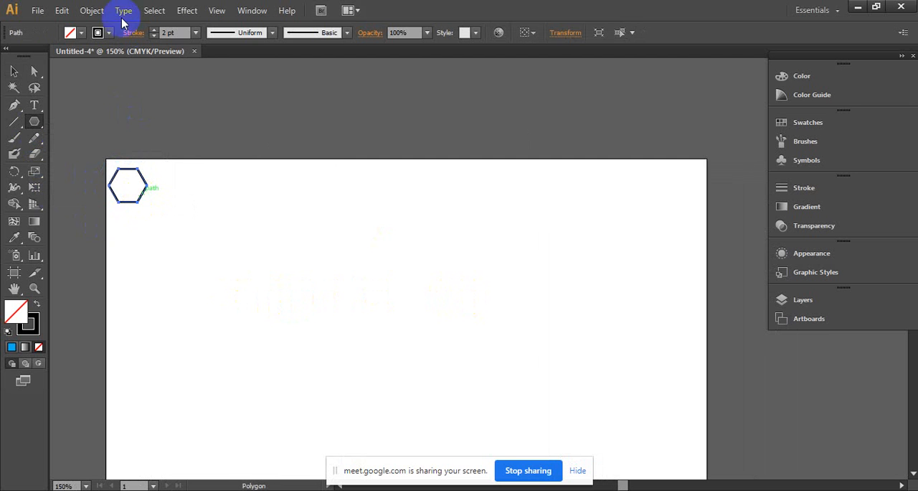
left_click(154, 36)
left_click(359, 236)
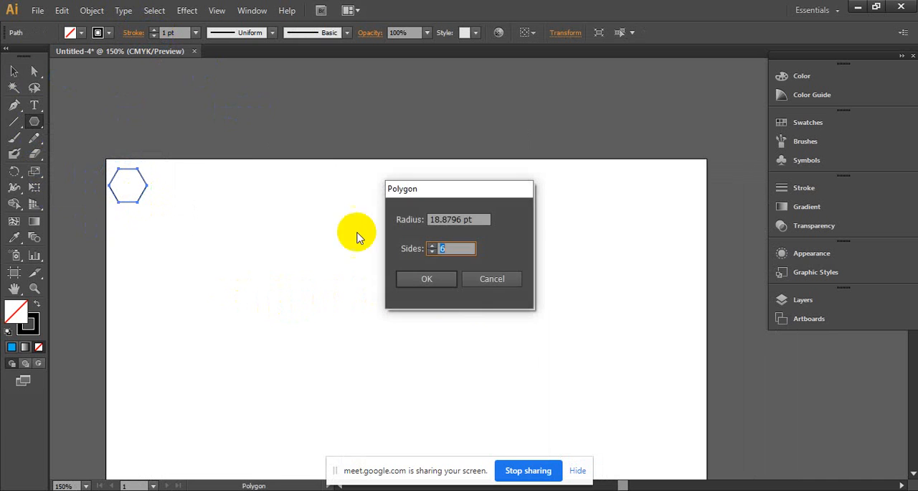
left_click(493, 276)
left_click(14, 72)
left_click(120, 174)
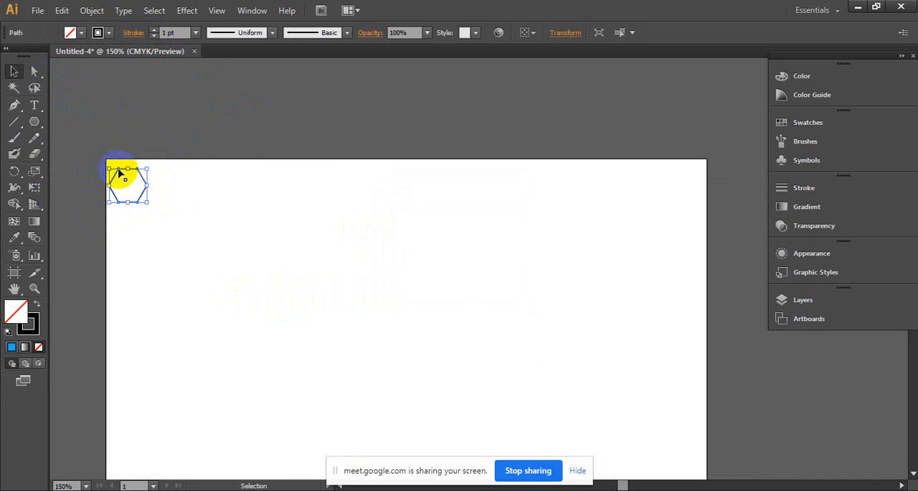
- Move the hexagon up slightly so that it sits closer to the artboard's upper edge, then deselect it
left_click(139, 176)
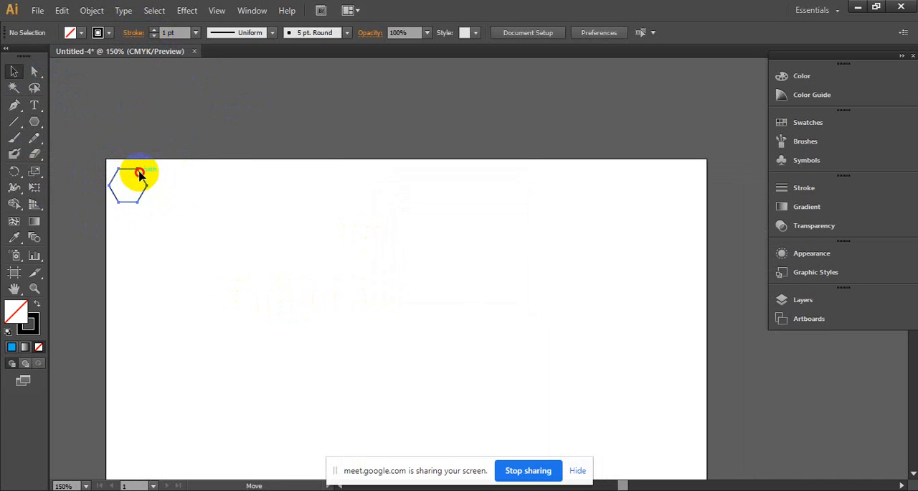
left_click_drag(140, 174, 141, 170)
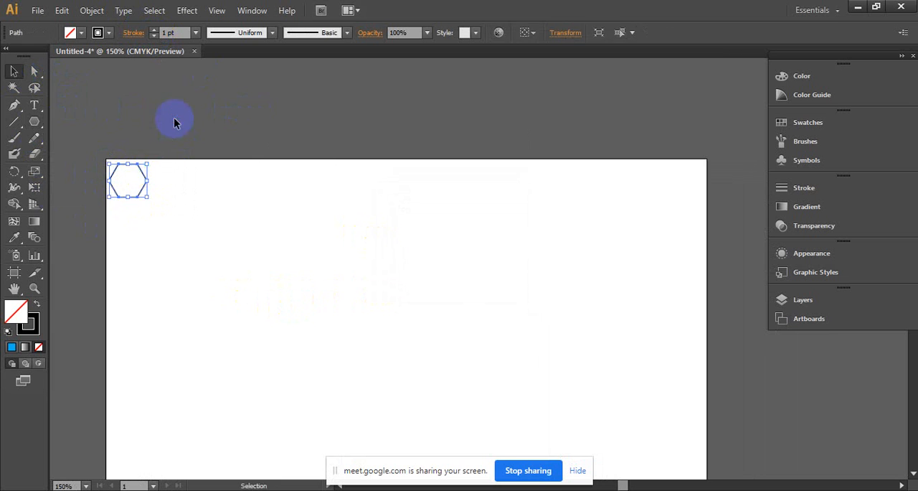
left_click(174, 118)
key("space")
left_click_drag(179, 211, 178, 160)
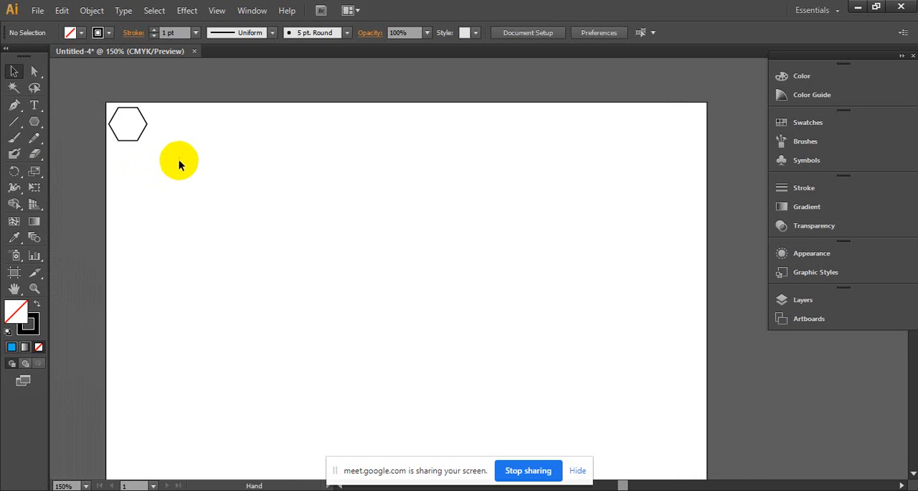
- Copy the hexagon directly below itself with a narrow gap and repeat with Transform Again to form a column along the artboard's left edge
key("ctrl+space")
left_click(151, 135)
key("space")
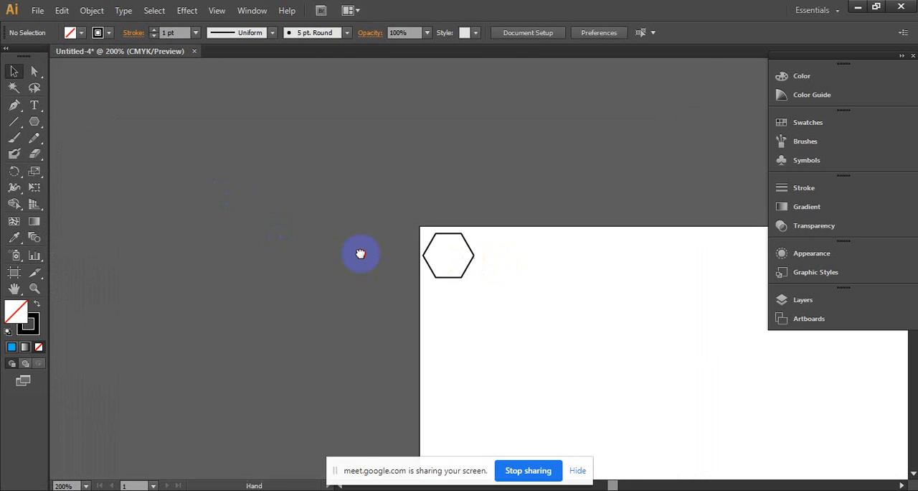
left_click_drag(502, 269, 150, 229)
key("ctrl+minus")
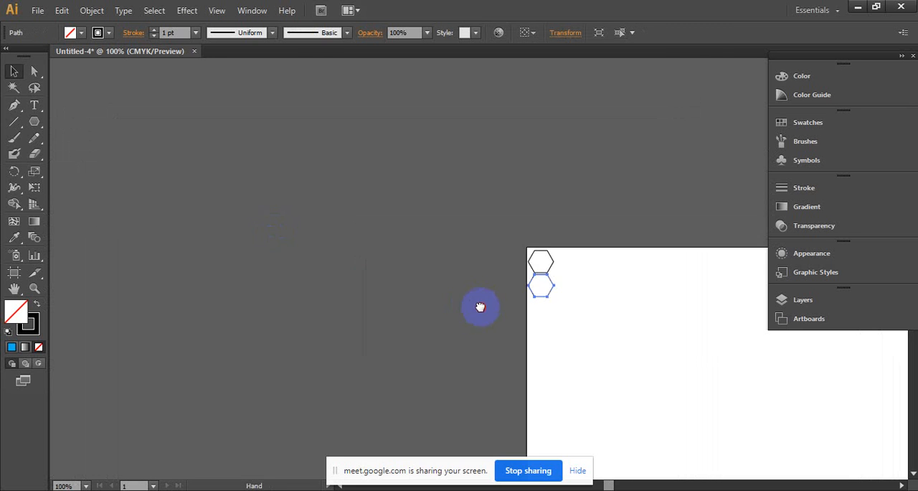
left_click_drag(479, 305, 170, 201)
key("ctrl+d")
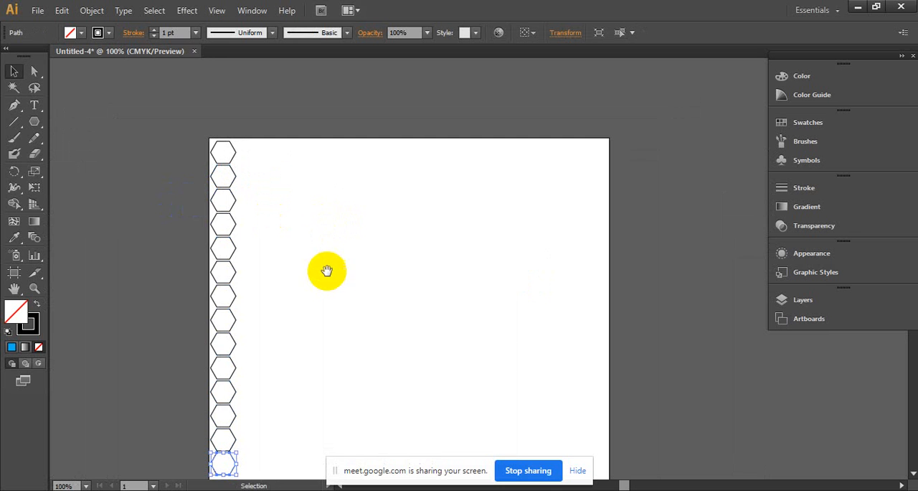
- Examine the column of hexagons close up, checking the outlines and the gaps between neighbouring shapes
left_click_drag(328, 268, 368, 276)
left_click(277, 237, "ctrl")
left_click_drag(426, 231, 435, 239)
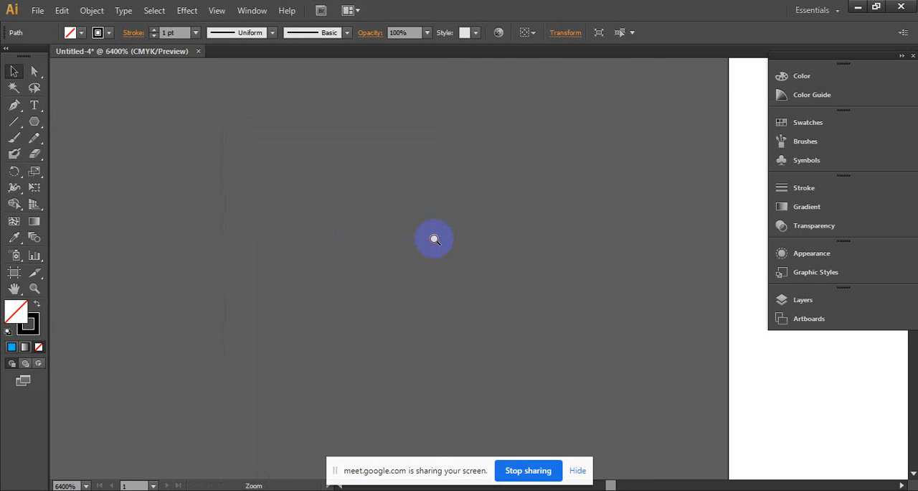
left_click_drag(352, 228, 115, 252)
left_click(411, 245, "ctrl+alt")
left_click(411, 245, "ctrl+alt")
left_click(411, 246, "ctrl+alt")
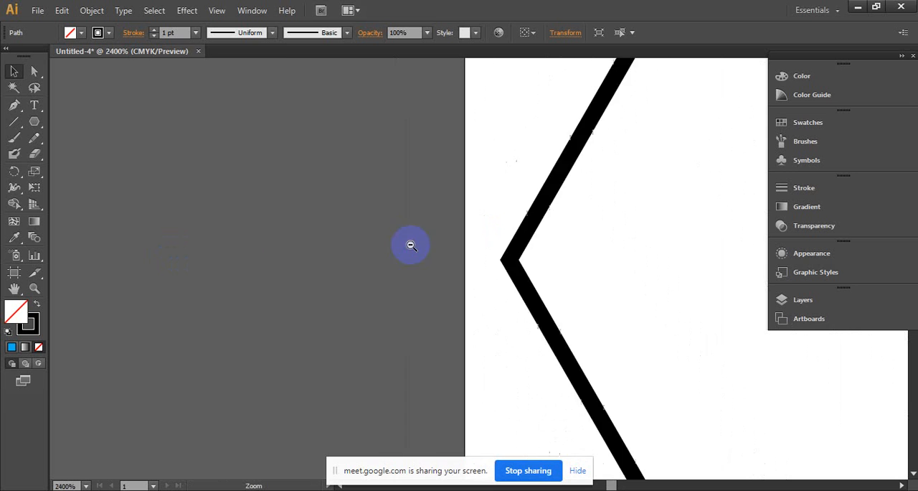
left_click(411, 245, "ctrl+alt")
left_click(413, 246, "ctrl+alt")
left_click_drag(402, 250, 369, 263)
left_click(444, 256, "ctrl+alt")
left_click(445, 260, "ctrl+alt")
left_click(446, 261, "ctrl+alt")
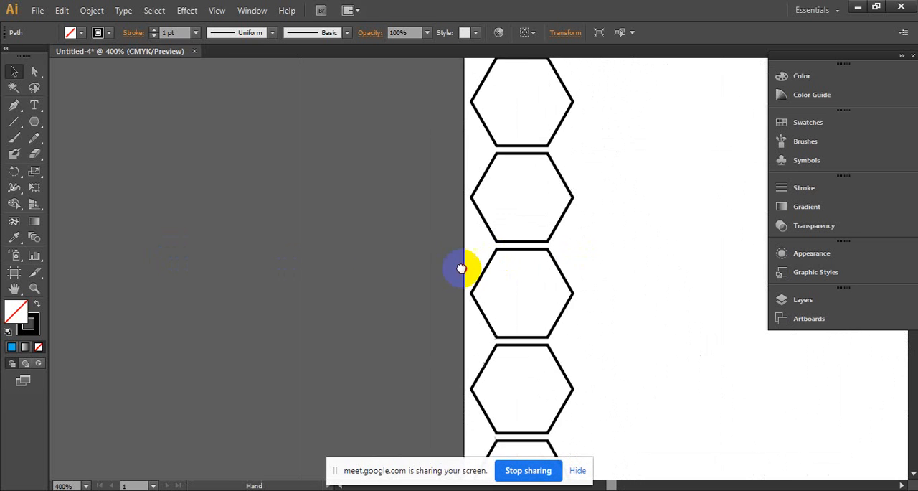
left_click_drag(462, 266, 316, 288)
left_click(406, 237, "ctrl+alt")
left_click(406, 237, "ctrl+alt")
left_click(407, 237, "ctrl+alt")
left_click_drag(477, 247, 243, 188)
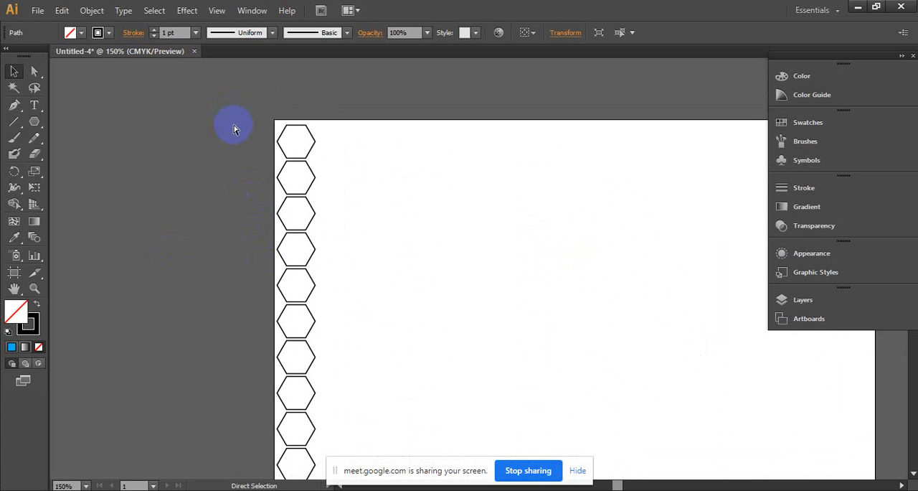
- Select the entire column of hexagons
key("ctrl+a")
left_click(437, 170, "ctrl")
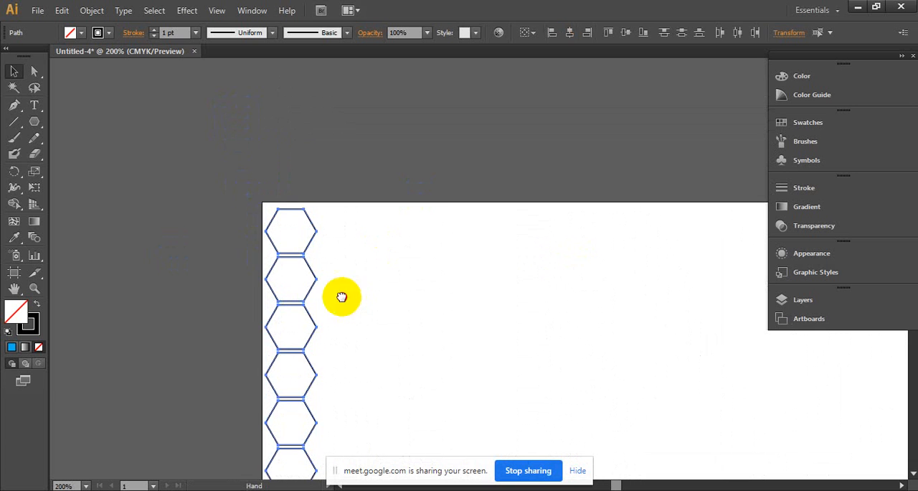
left_click_drag(342, 296, 236, 225)
- Try nesting a copy of the column beside the original, lowered by about half a hexagon, then undo the copy
left_click_drag(154, 154, 193, 178)
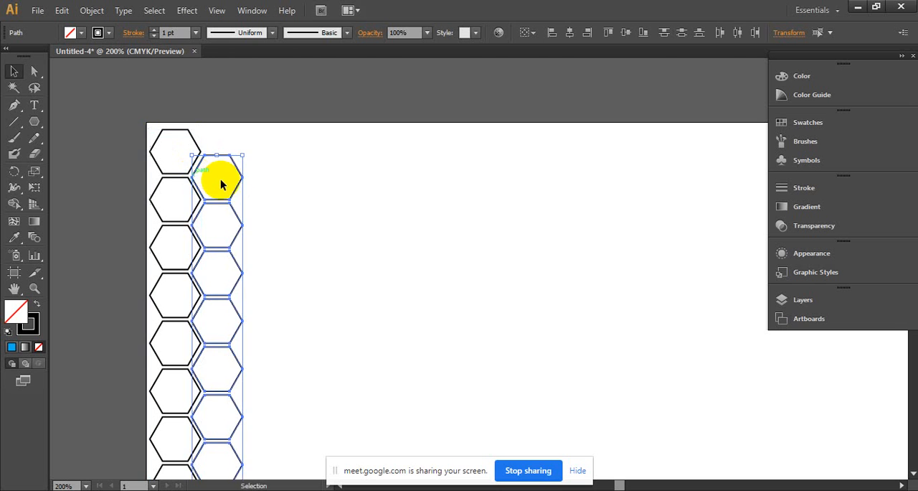
key("a")
left_click(224, 193)
left_click(423, 241)
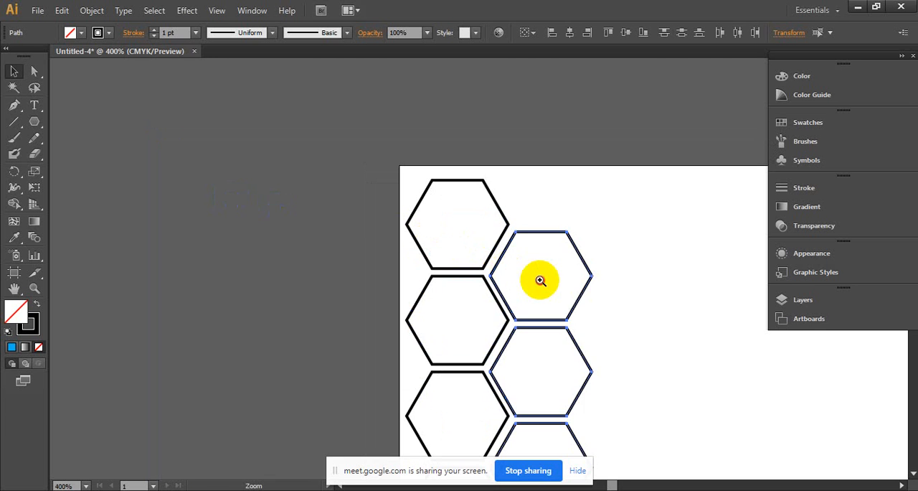
left_click(539, 280)
left_click(437, 250)
key("ctrl+z")
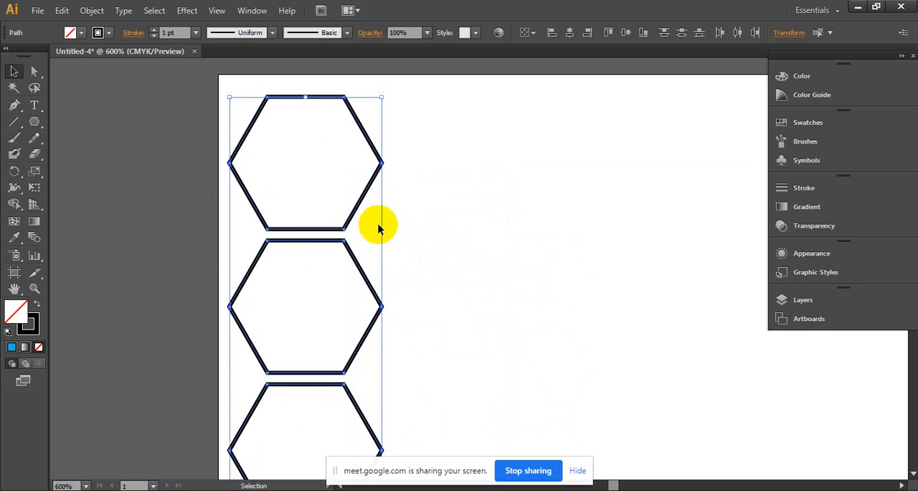
- Copy the selected column to its right, lowered by half a hexagon so it nests with an even gap, and deselect it
left_click_drag(231, 163, 353, 237)
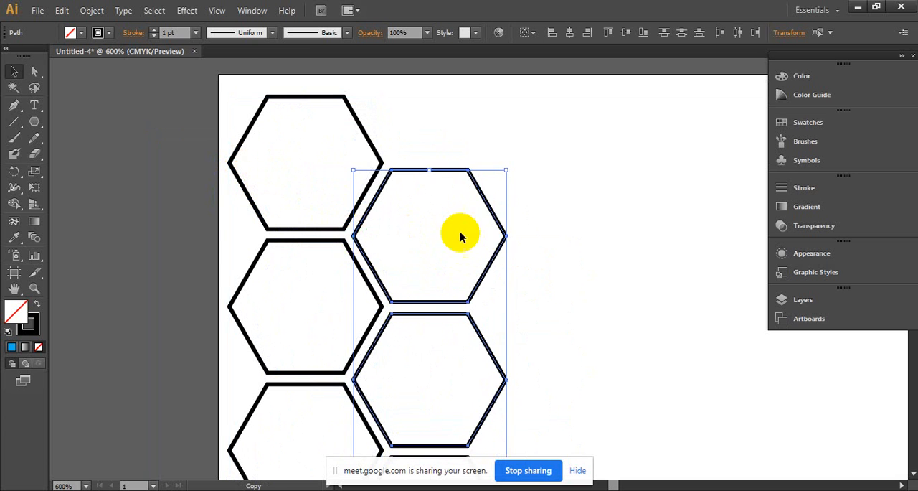
left_click(583, 262, "ctrl+alt")
left_click(583, 263, "ctrl+alt")
left_click(583, 263, "ctrl+alt")
left_click(583, 263, "ctrl+alt")
left_click(584, 263, "ctrl+alt")
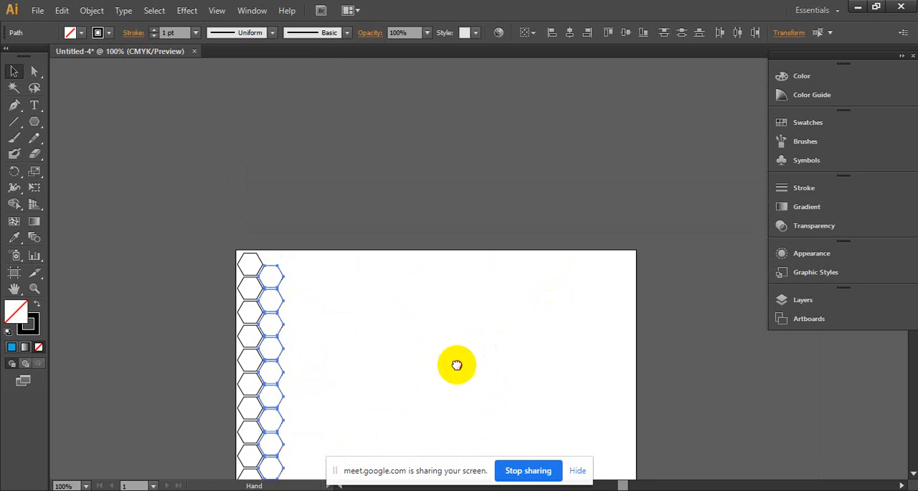
left_click_drag(457, 365, 398, 251)
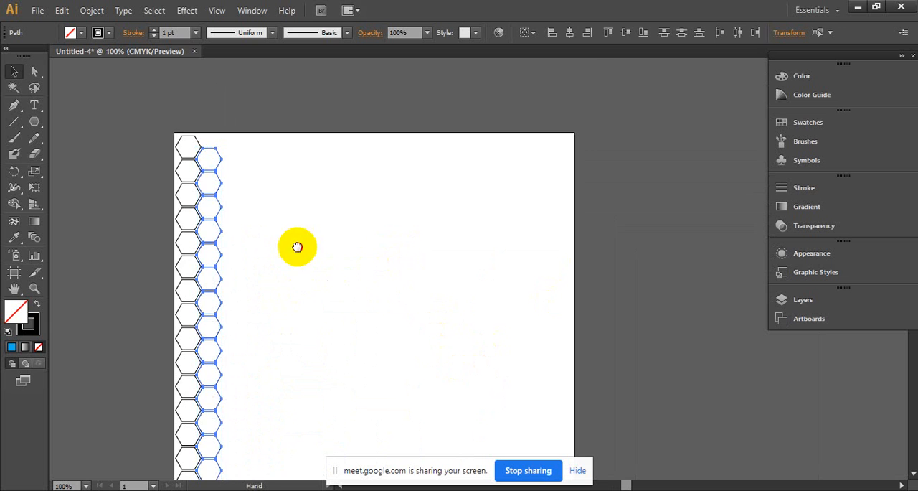
left_click_drag(288, 279, 337, 233)
left_click(338, 224)
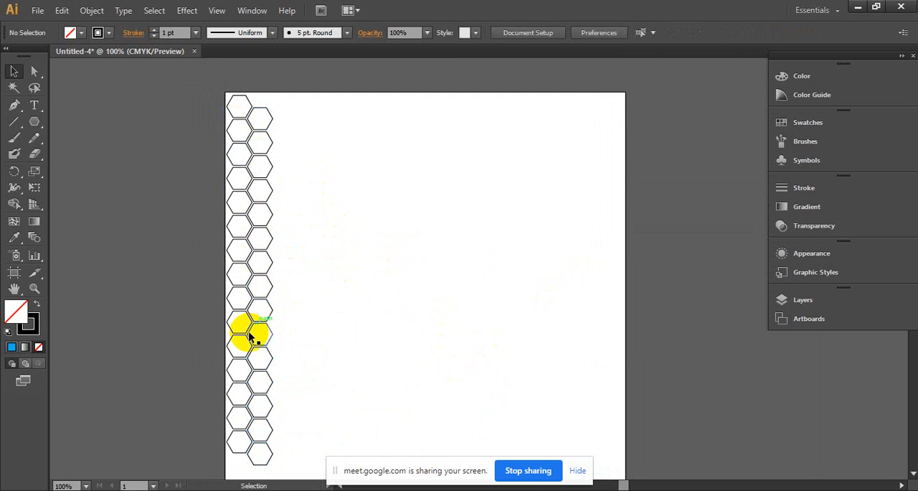
- Select both hexagon columns and copy the pair horizontally so it nests against the right side of the originals
left_click_drag(238, 134, 302, 474)
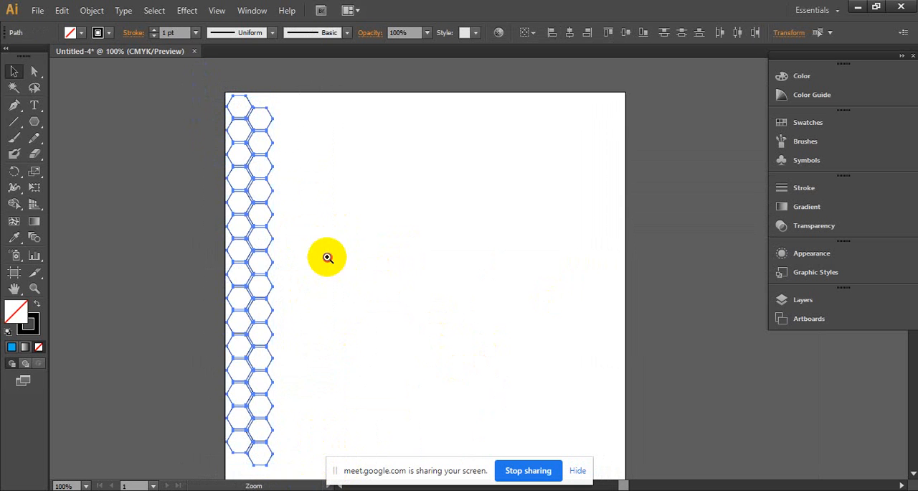
left_click(328, 256, "ctrl")
left_click(498, 356, "ctrl")
left_click_drag(422, 216, 218, 474)
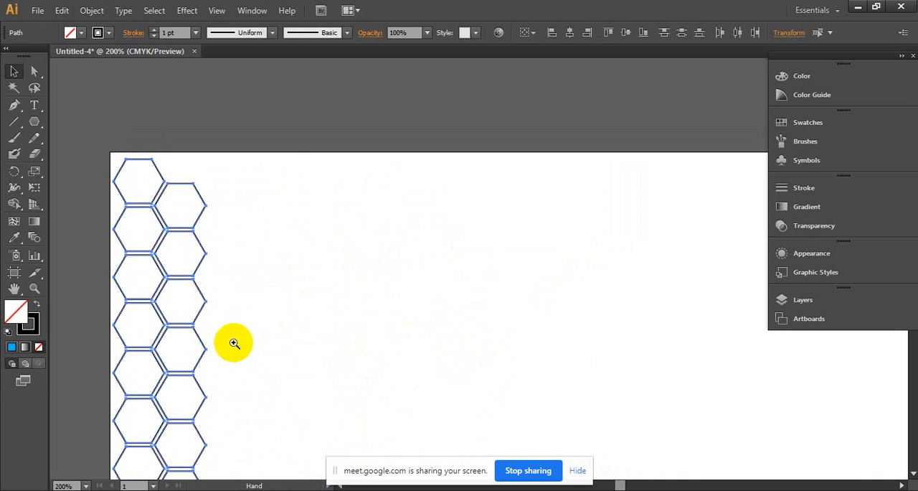
left_click(234, 342, "ctrl")
left_click_drag(359, 313, 182, 433)
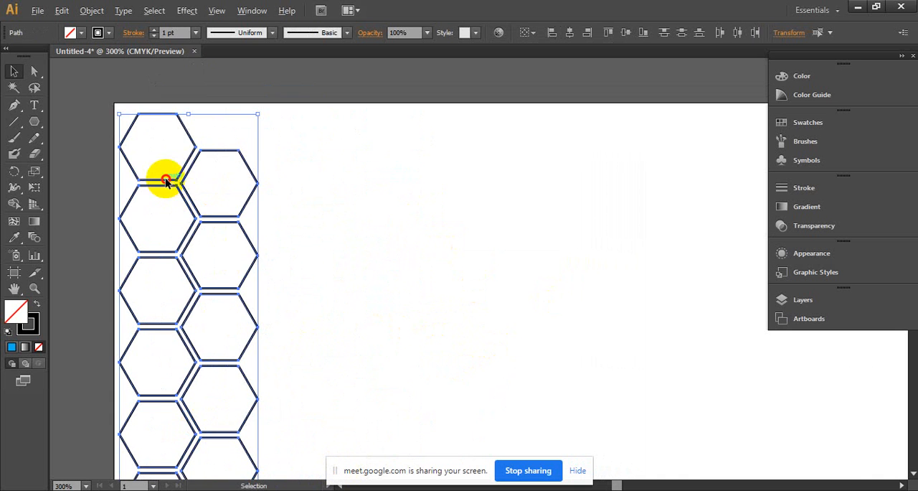
left_click_drag(165, 181, 290, 185)
- Repeat the pair of columns with Transform Again until twenty columns span the artboard's width, then deselect everything
left_click(516, 302, "ctrl+alt")
left_click(516, 302, "ctrl+alt")
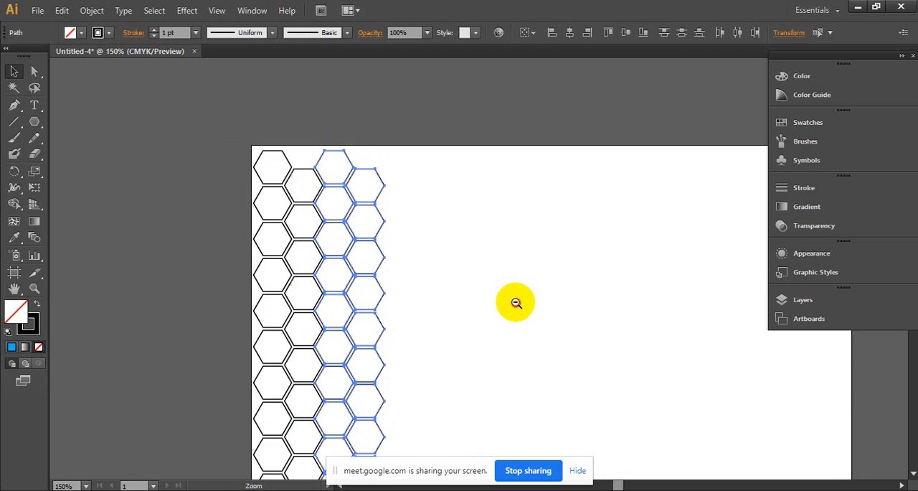
left_click(515, 302, "ctrl+alt")
left_click(516, 302, "ctrl+alt")
left_click_drag(519, 313, 395, 285)
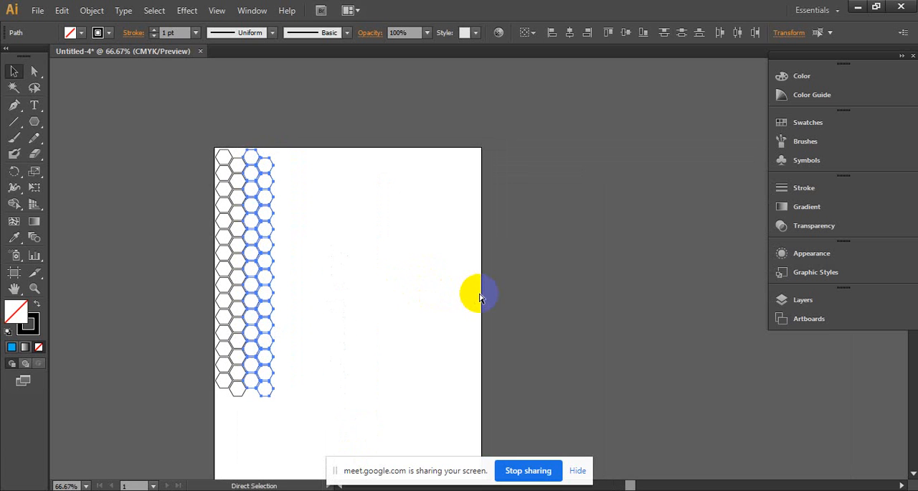
key("ctrl+d")
key("ctrl+d")
key("ctrl+d")
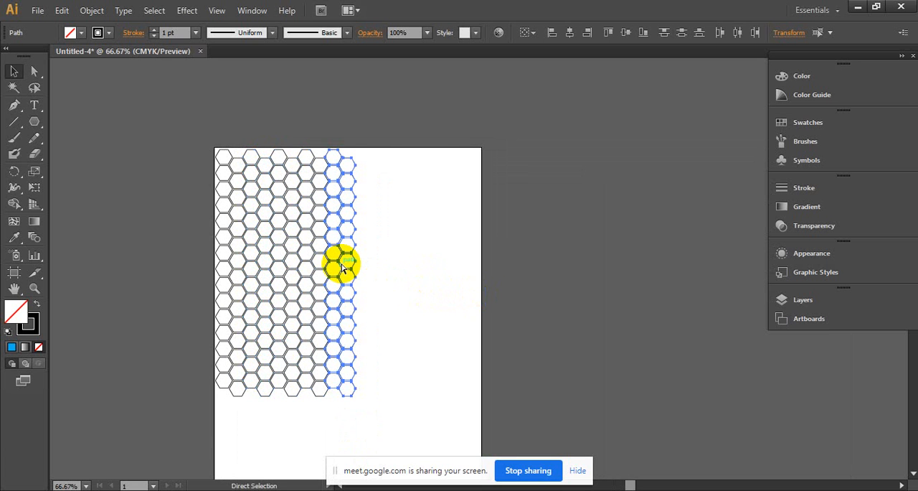
key("ctrl+d")
key("ctrl+d")
key("ctrl+d")
key("ctrl+d")
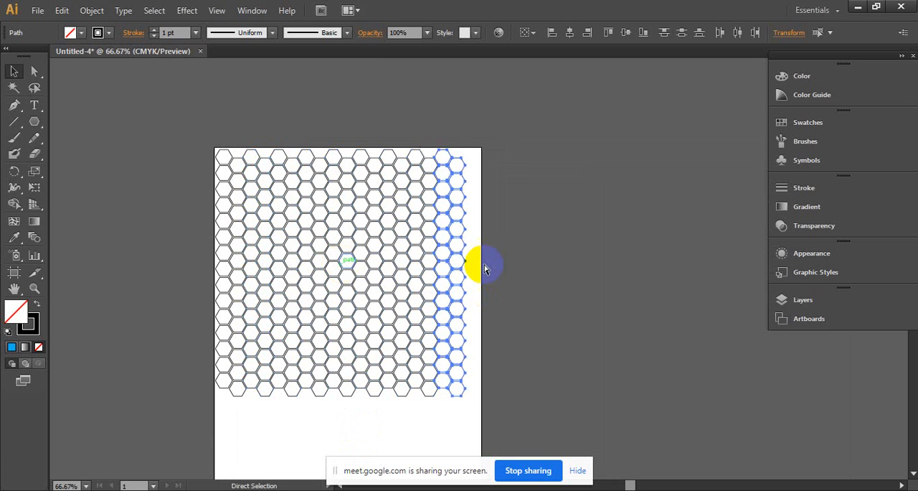
key("ctrl+d")
left_click(571, 264)
- Examine the honeycomb pattern close up and as a whole on the artboard
left_click(468, 259, "ctrl")
left_click(428, 282, "ctrl")
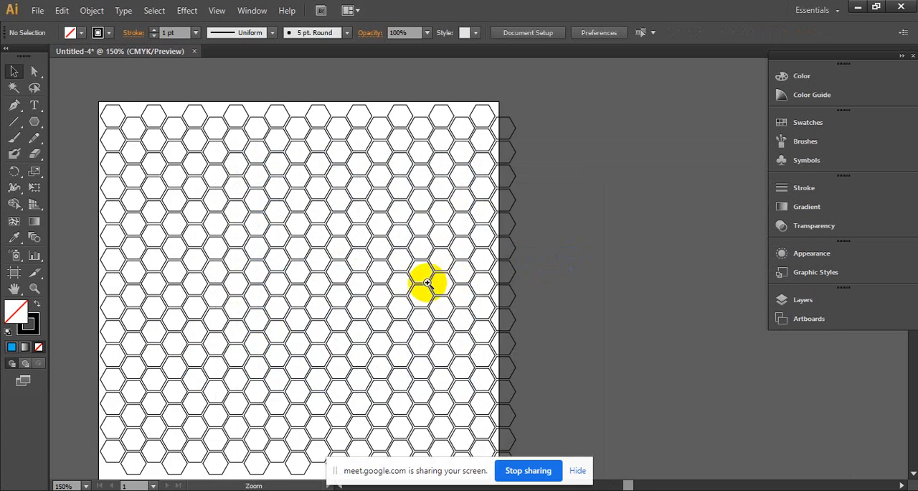
left_click_drag(397, 272, 489, 267)
left_click(326, 244, "ctrl")
left_click_drag(322, 246, 266, 244)
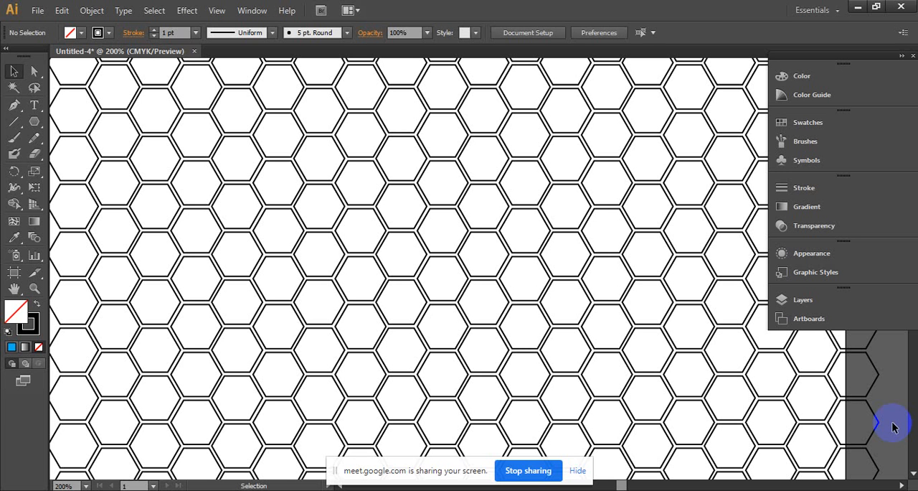
left_click(414, 197, "alt")
left_click(559, 246, "alt")
left_click(559, 246, "ctrl+alt")
left_click_drag(482, 354, 398, 215)
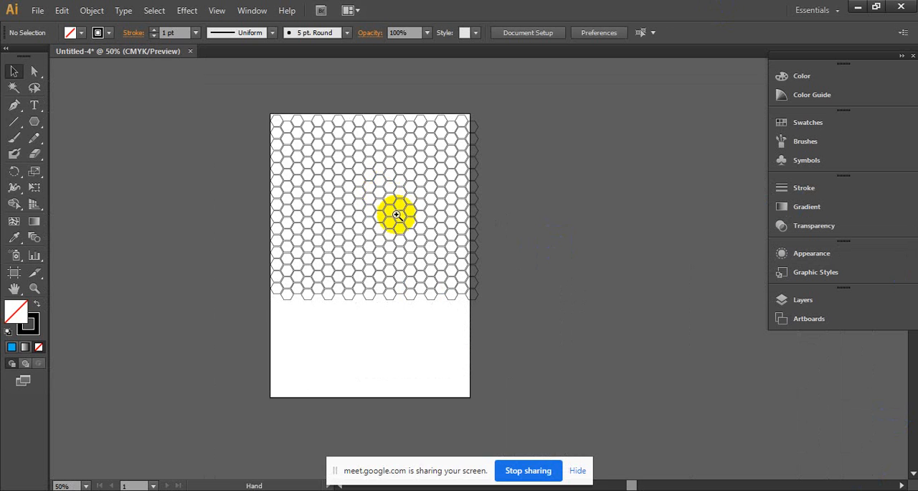
- Select the entire honeycomb pattern and delete it
left_click(397, 215, "ctrl")
left_click(482, 232, "ctrl")
left_click_drag(486, 245, 436, 193)
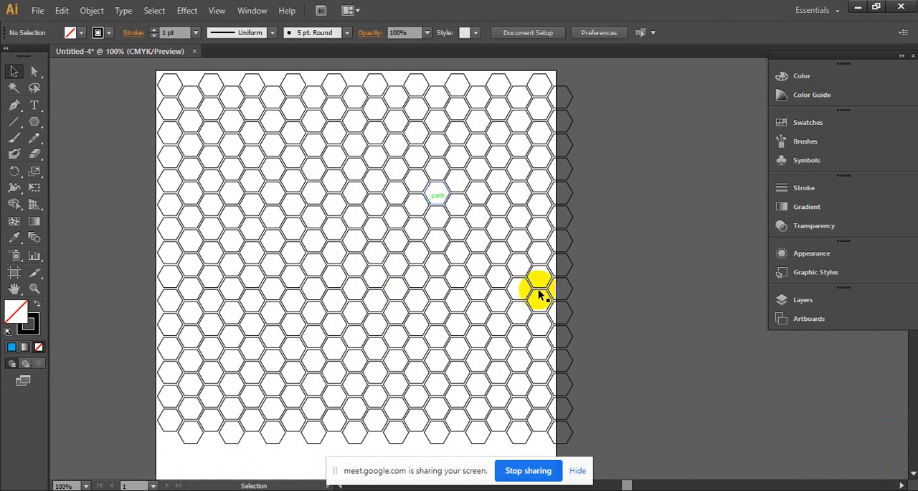
left_click_drag(515, 369, 102, 63)
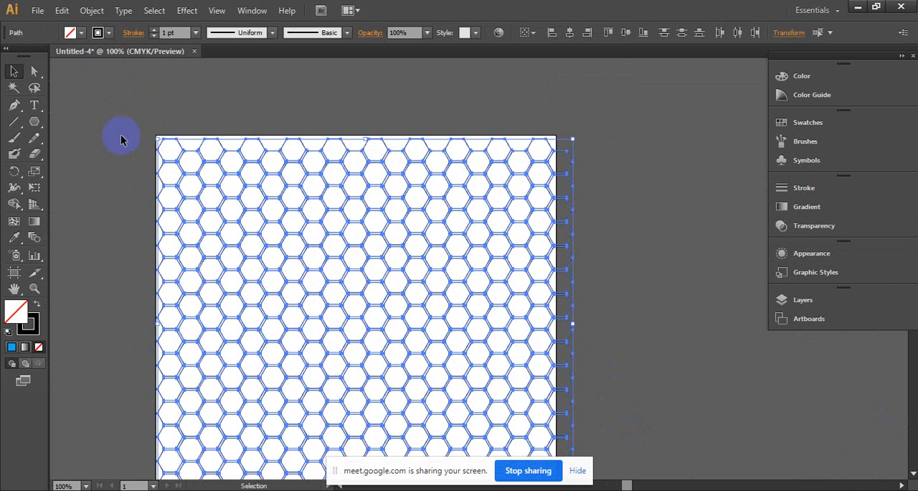
key("Delete")
- Draw a small circle near the artboard's upper-left corner with the Ellipse tool
left_click_drag(41, 126, 84, 151)
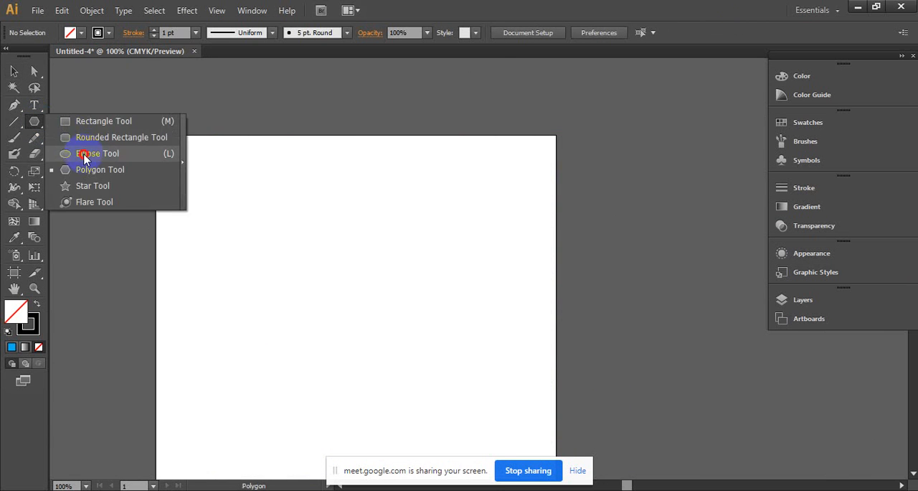
left_click_drag(173, 163, 200, 167)
left_click(14, 71)
- Copy the circle sideways by half its width and repeat with Transform Again to form a row of overlapping circles across the artboard
key("ctrl+d")
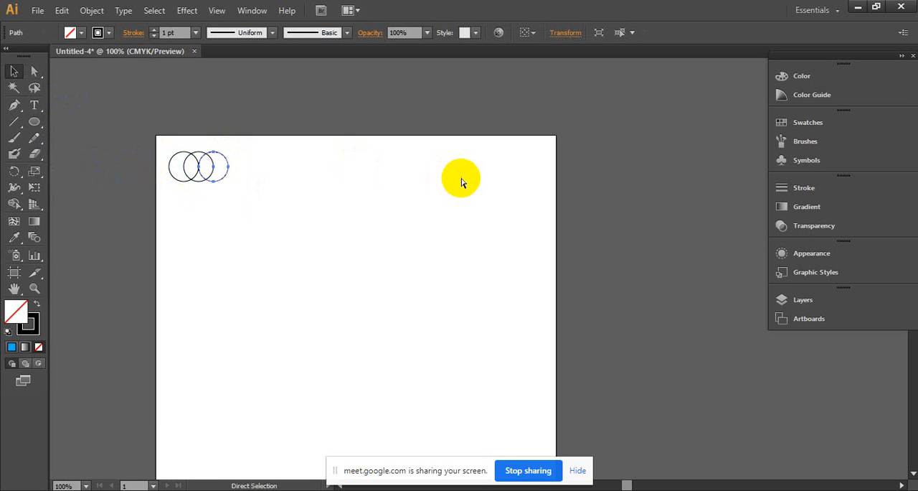
key("ctrl+d")
key("ctrl+d")
key("ctrl+d")
key("ctrl+d")
key("ctrl+d")
key("ctrl+d")
key("ctrl+d")
key("ctrl+d")
key("ctrl+d")
key("ctrl+d")
key("ctrl+d")
key("ctrl+d")
key("ctrl+d")
key("ctrl+d")
key("ctrl+d")
key("ctrl+d")
key("ctrl+d")
key("ctrl+d")
key("ctrl+d")
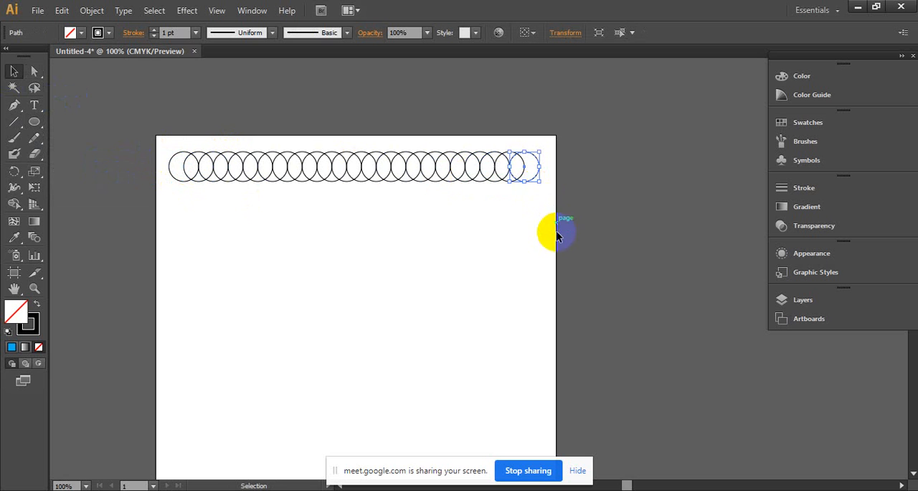
- Select the whole row of circles, copy it below with an overlap and a half-circle shift to the left, and deselect it
left_click_drag(543, 207, 188, 168)
left_click_drag(258, 168, 247, 188)
left_click(535, 252)
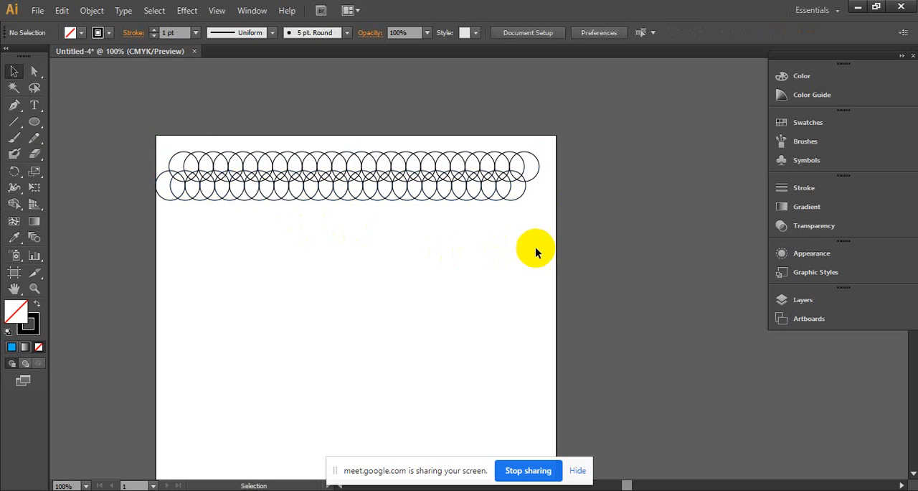
- Undo the last copy of the circle row
left_click_drag(544, 231, 104, 135)
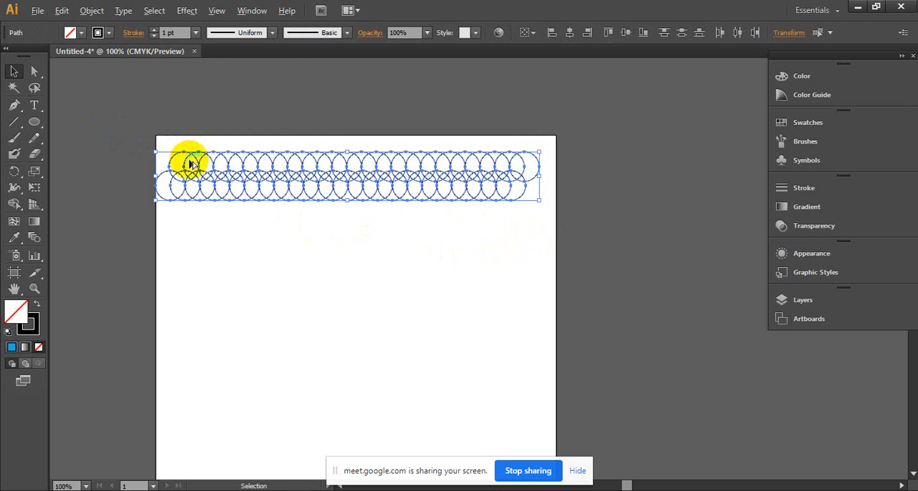
left_click_drag(192, 164, 228, 188)
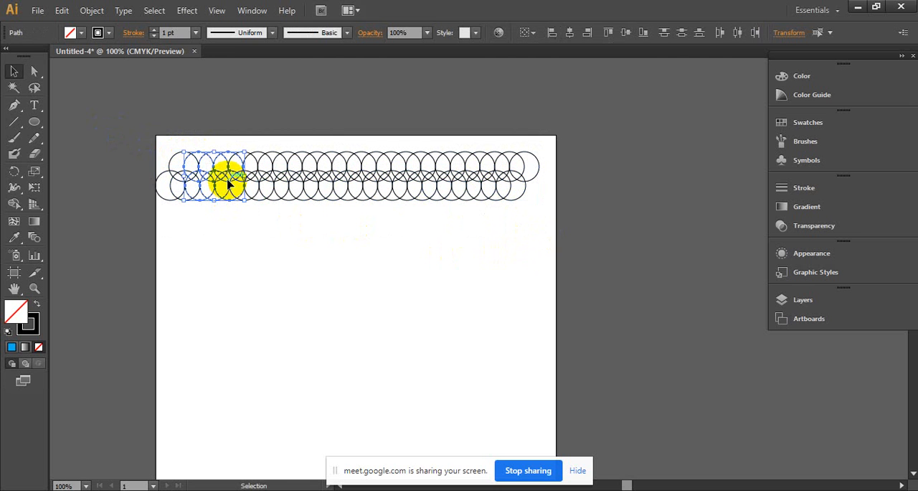
key("ctrl+z")
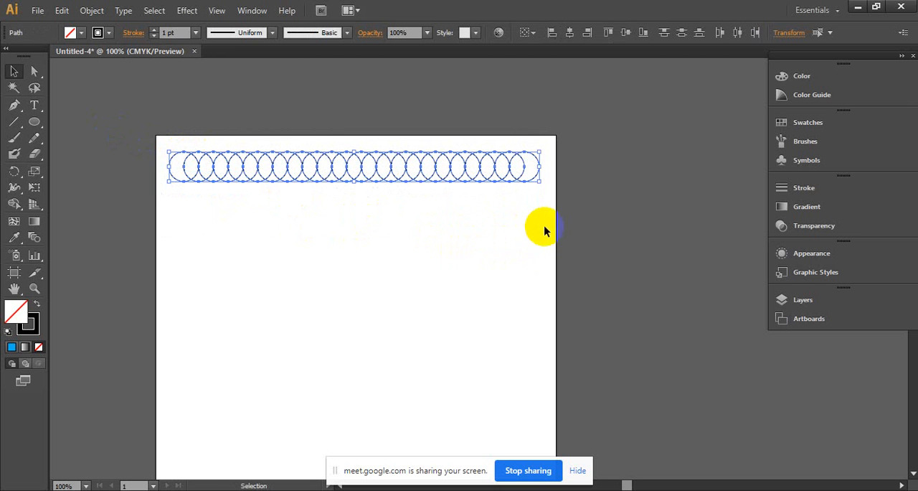
- Copy the circle row below itself again with a deeper overlap and a half-circle shift to the left, then deselect it
mouse_move(196, 181)
left_mouse_down()
mouse_move(194, 169)
mouse_move(199, 187)
mouse_move(188, 194)
mouse_move(187, 186)
left_mouse_up()
left_click(494, 254)
left_click_drag(576, 260, 123, 115)
left_click(192, 167)
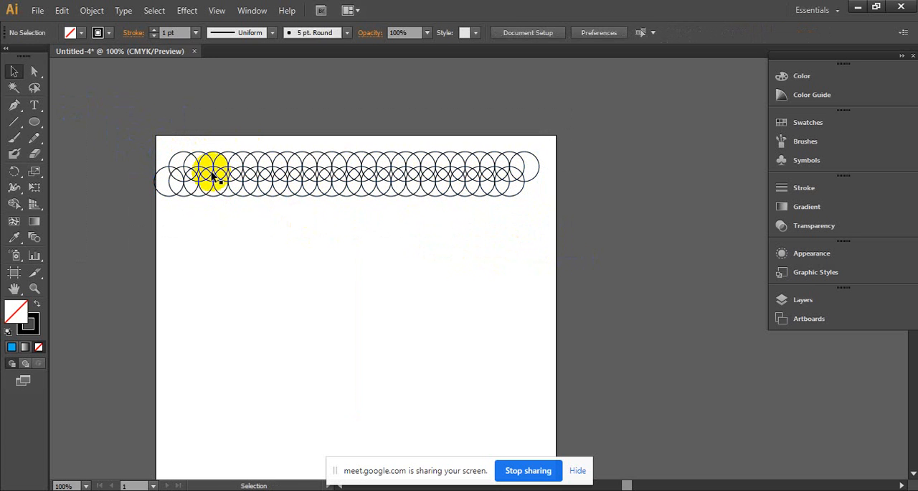
- Select both circle rows, copy them below with an overlap and a half-circle shift to the right, and repeat with Transform Again down the artboard
left_click_drag(548, 256, 2, 141)
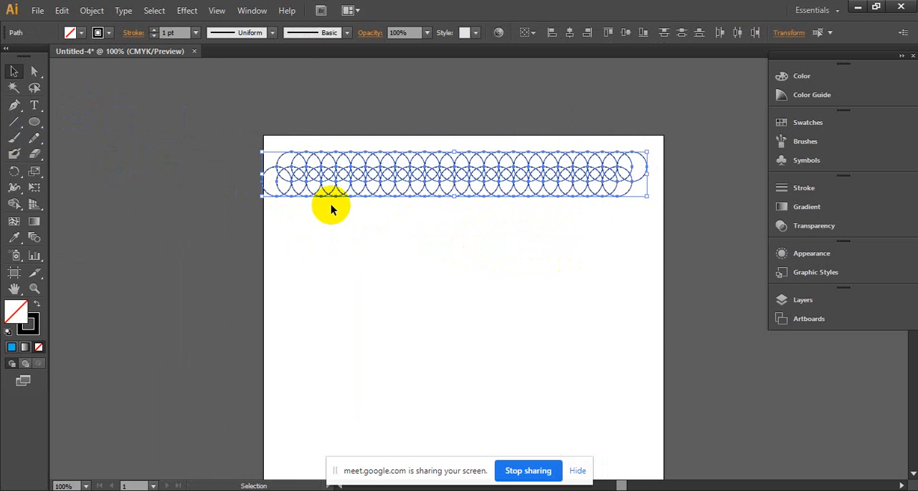
left_click_drag(325, 174, 377, 192)
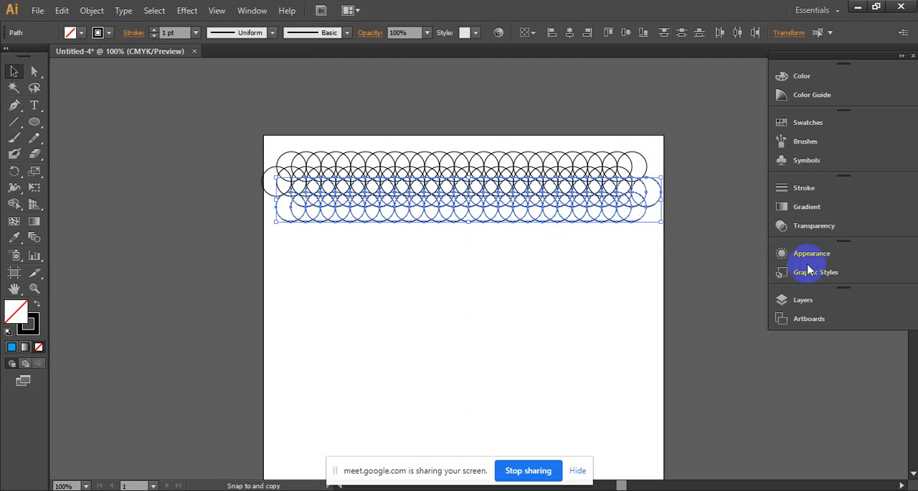
key("ctrl+d")
key("ctrl+d")
key("ctrl+d")
key("ctrl+d")
key("ctrl+d")
key("ctrl+d")
key("ctrl+d")
key("ctrl+d")
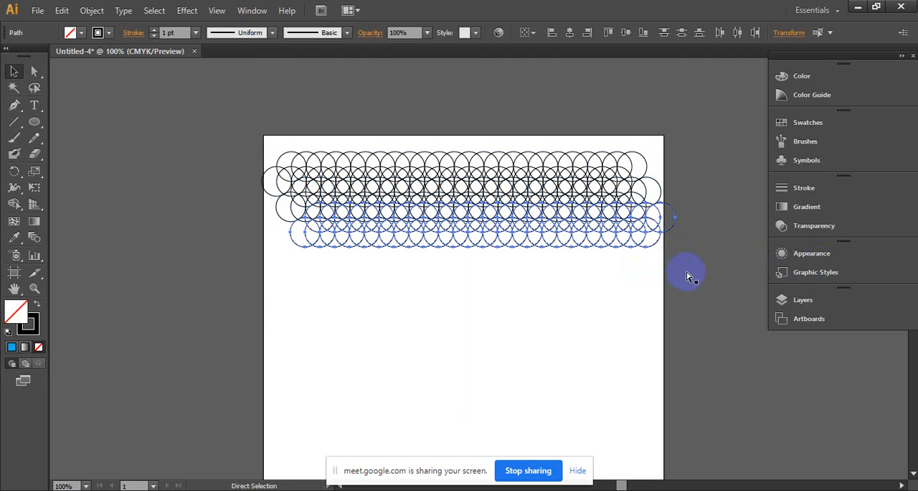
key("ctrl+d")
key("ctrl+d")
key("ctrl+d")
key("ctrl+d")
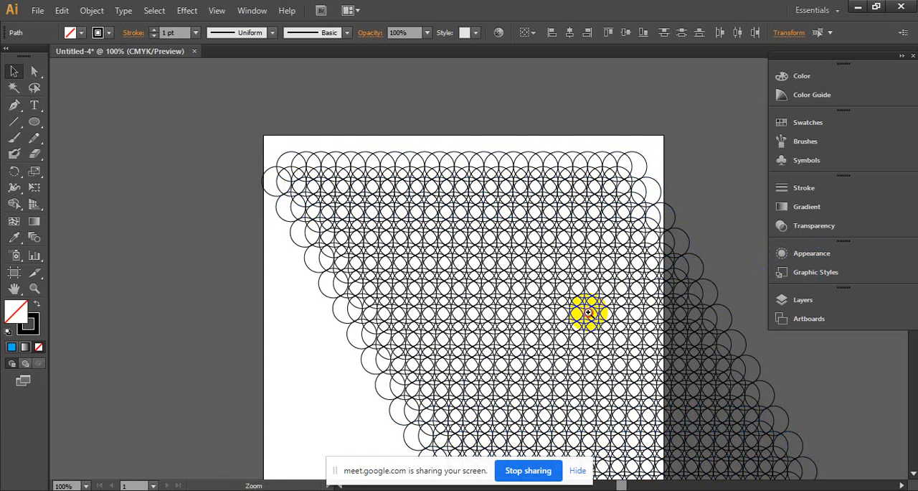
left_click(589, 312, "ctrl")
left_click(428, 256, "ctrl")
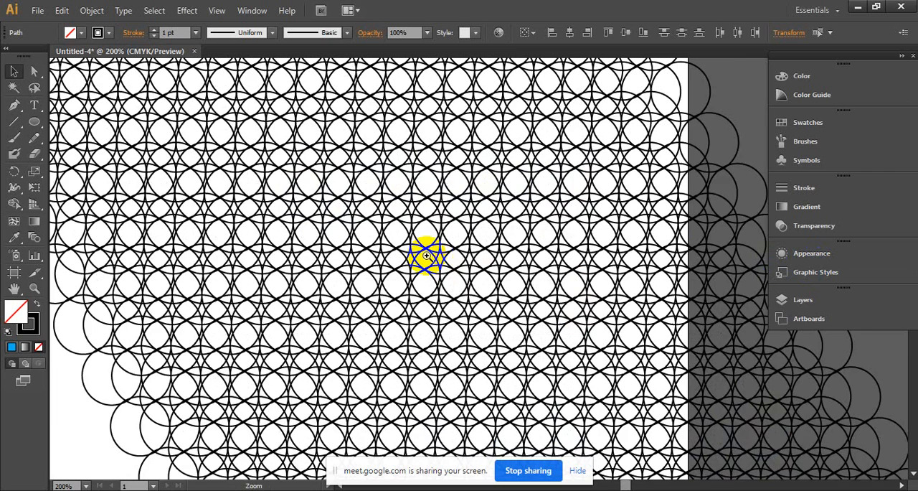
left_click(512, 219, "ctrl")
left_click_drag(513, 220, 508, 239)
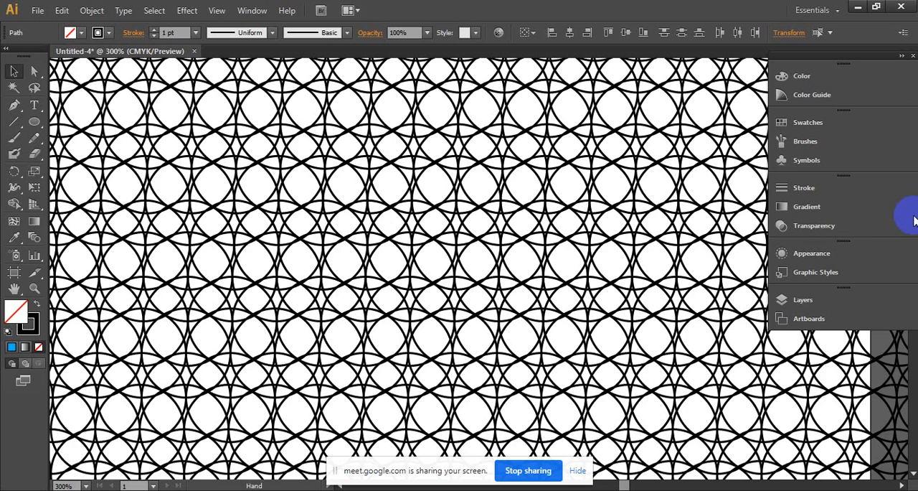
- Select the entire overlapping circle pattern and delete it
left_click(616, 240, "ctrl+alt")
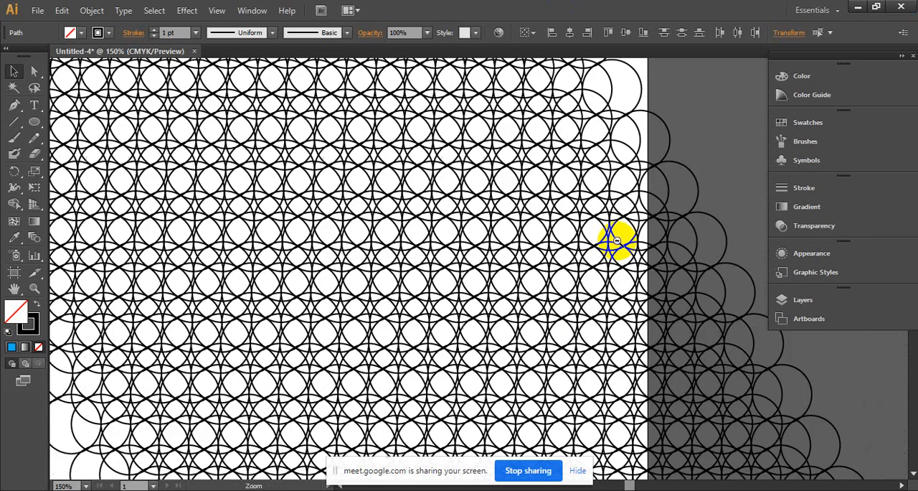
left_click(618, 241, "ctrl+alt")
left_click(476, 264, "ctrl+alt")
left_click_drag(369, 340, 506, 267)
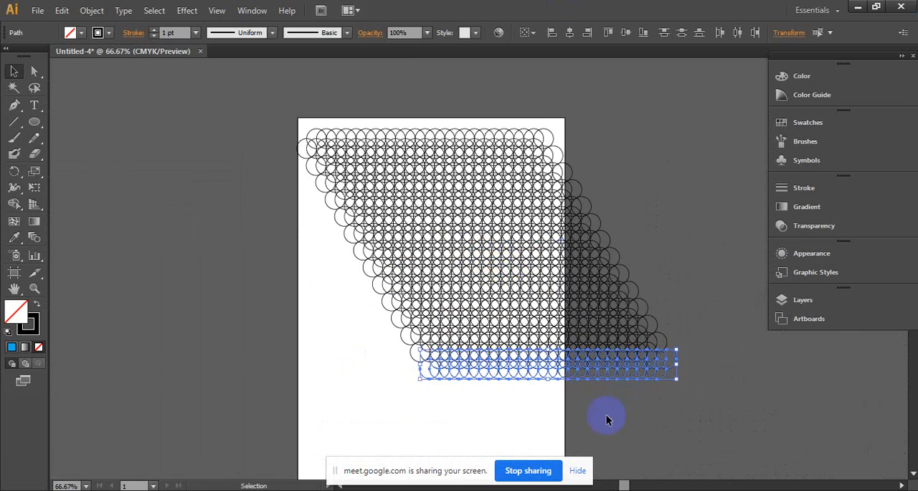
left_click_drag(242, 84, 707, 433)
key("Delete")
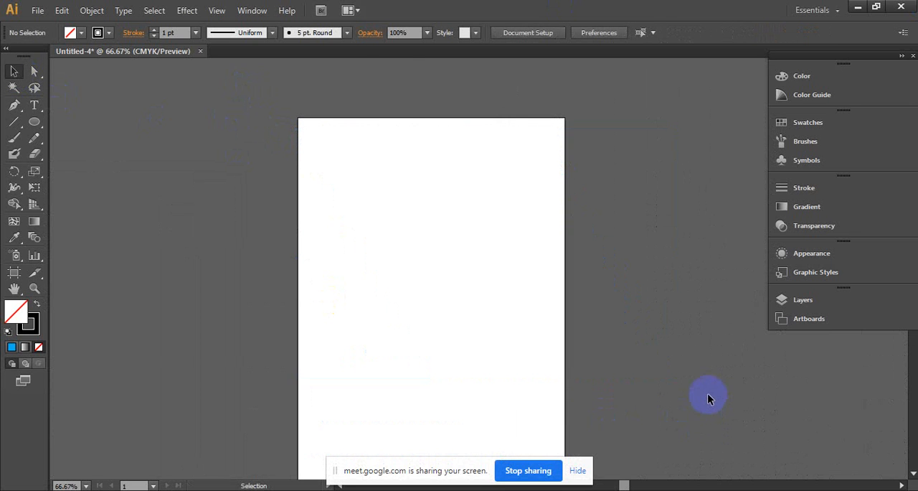
- Draw a small five-pointed star with the Star tool and place it just inside the artboard's upper-left corner
left_click(36, 122)
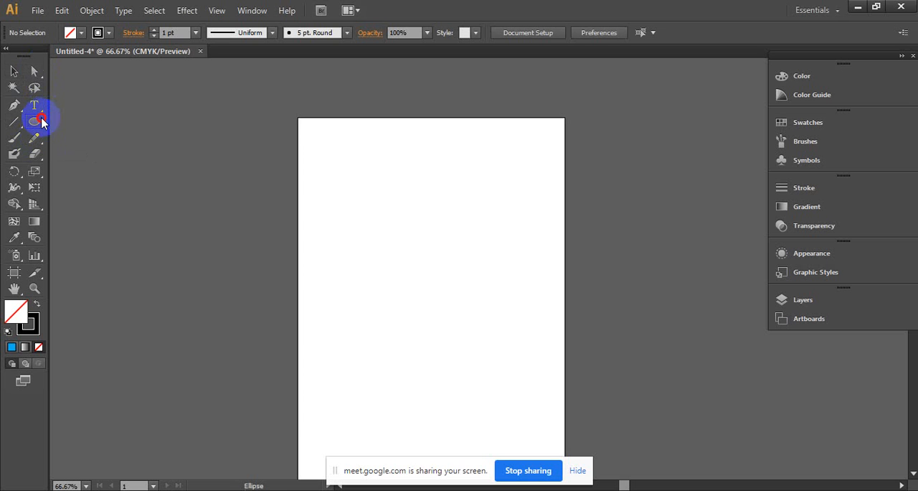
left_click(101, 185)
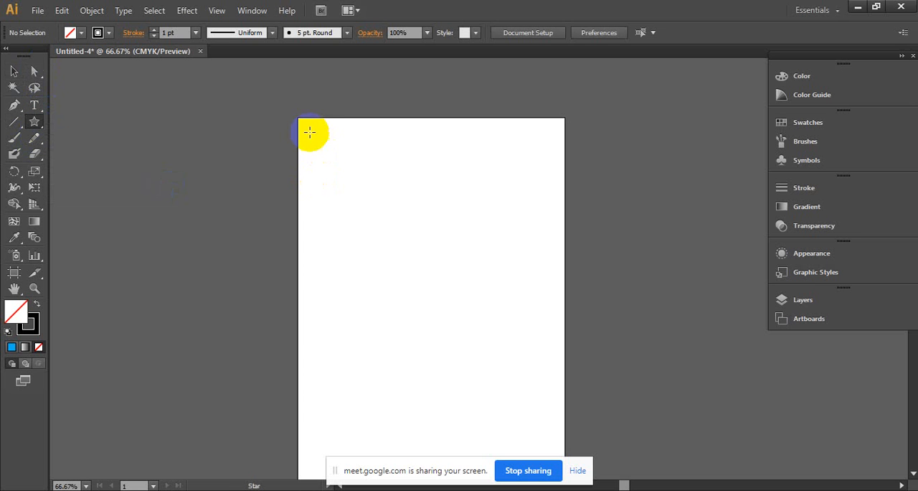
left_click_drag(309, 131, 323, 152)
key("ctrl+space")
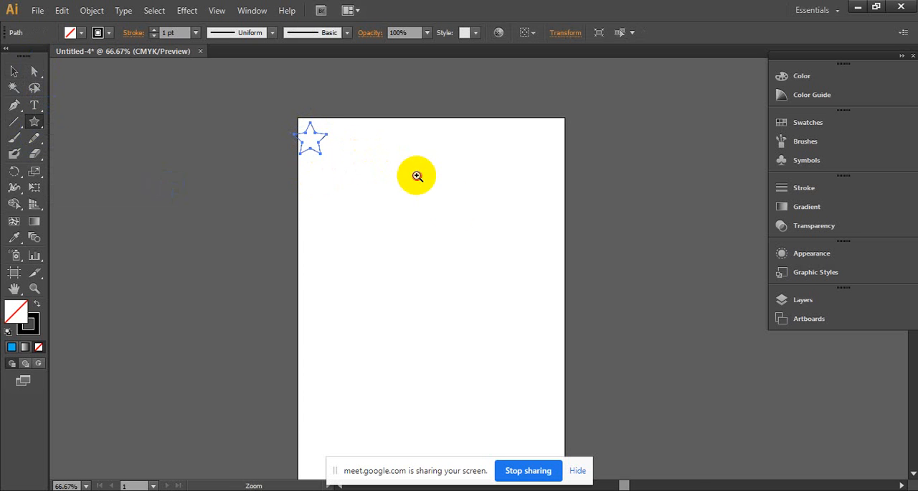
left_click(416, 177, "ctrl")
left_click_drag(447, 215, 322, 137)
left_click(14, 71)
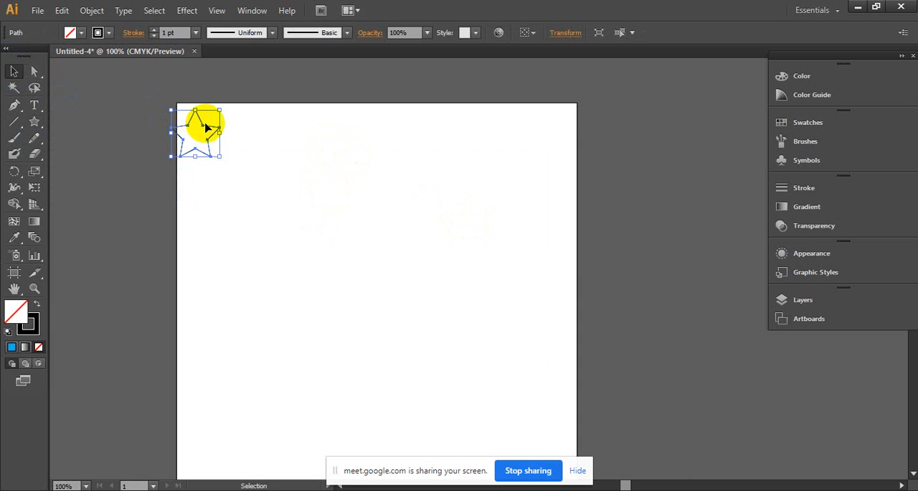
left_click_drag(213, 128, 229, 133)
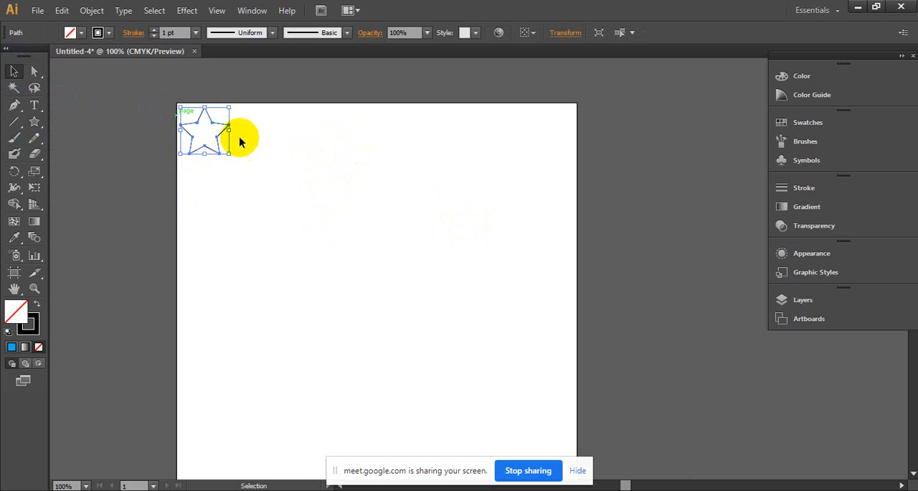
- Copy the star sideways so the tips touch and repeat with Transform Again to form a row of eight stars across the artboard
left_click_drag(213, 126, 266, 125)
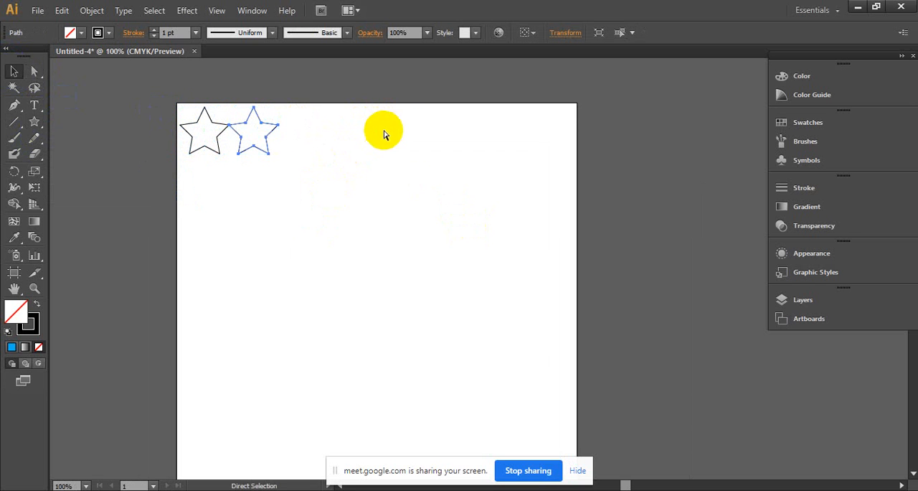
key("ctrl+d")
key("ctrl+d")
key("ctrl+d")
key("ctrl+d")
key("ctrl+d")
- Select the whole row of stars, copy it below so the stars interlock, and repeat with Transform Again to fill down the artboard
key("ctrl+d")
key("v")
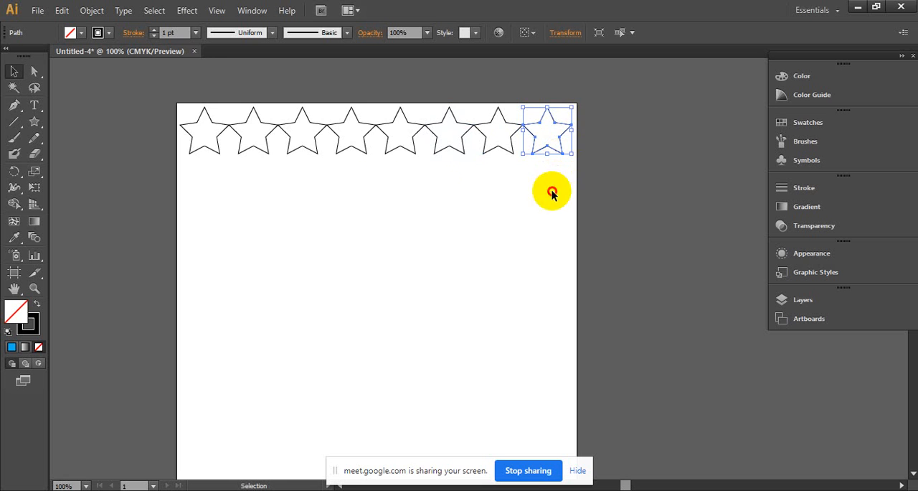
left_click_drag(549, 191, 229, 165)
key("a")
key("ctrl+d")
key("ctrl+d")
key("ctrl+d")
key("ctrl+d")
key("ctrl+d")
key("ctrl+d")
key("ctrl+d")
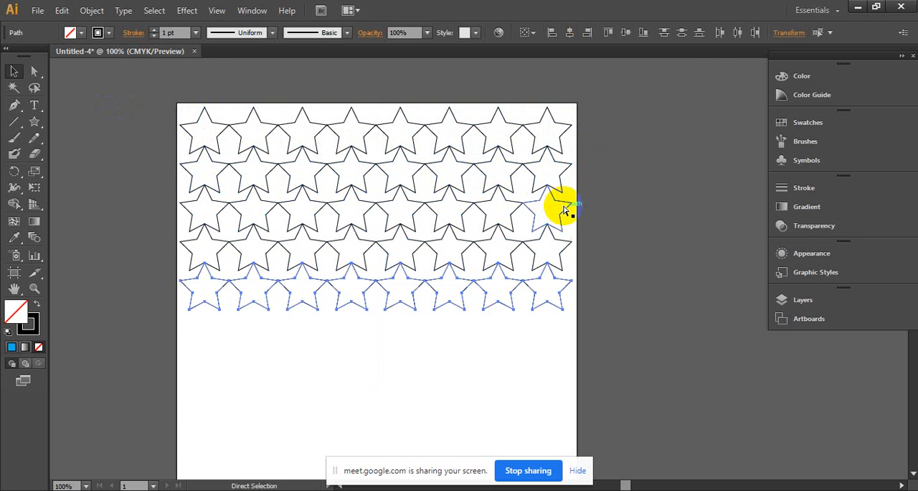
left_click(393, 252)
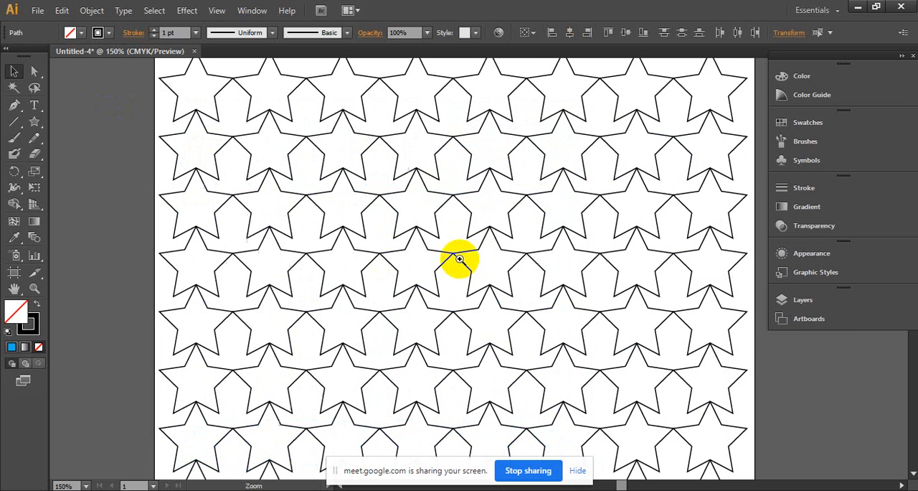
left_click(574, 328)
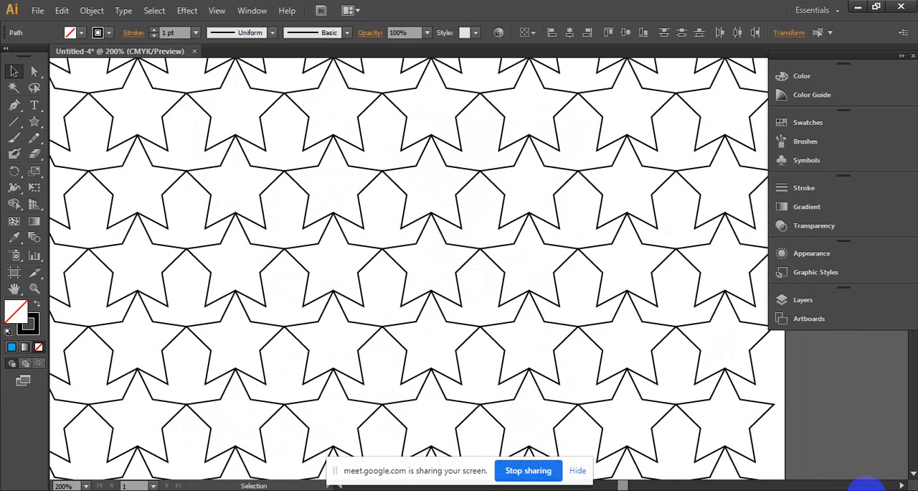
- Undo the star and circle patterns back to the complete honeycomb pattern and leave nothing selected
left_click(576, 246, "ctrl+alt")
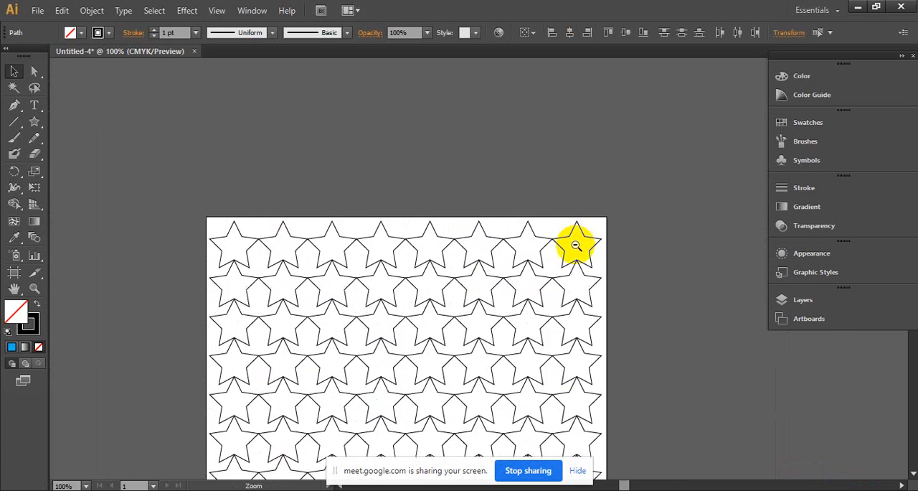
left_click(576, 245, "ctrl+alt")
left_click(432, 302, "ctrl")
left_click_drag(432, 301, 490, 160)
key("ctrl+z")
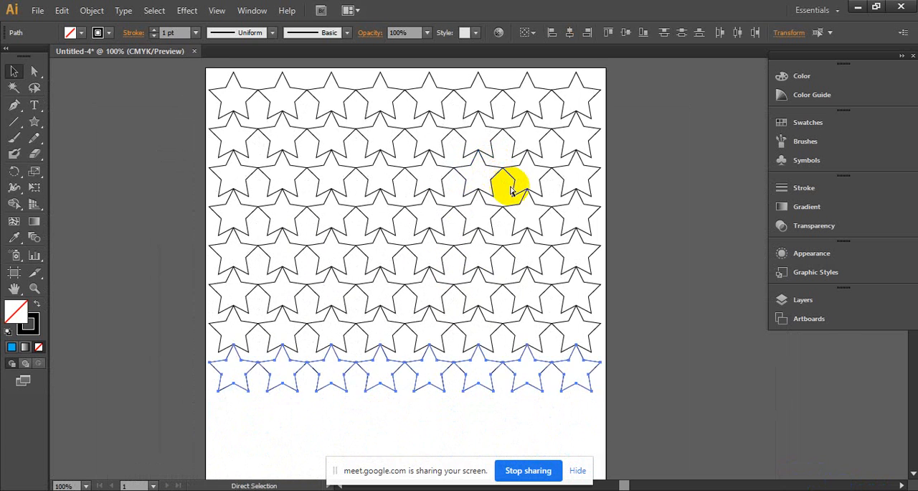
key("ctrl+z")
key("ctrl+z")
key("ctrl+z")
key("ctrl+z")
key("ctrl+z")
key("ctrl+z")
key("ctrl+z")
key("ctrl+z")
key("ctrl+z")
key("ctrl+z")
key("ctrl+z")
key("ctrl+z")
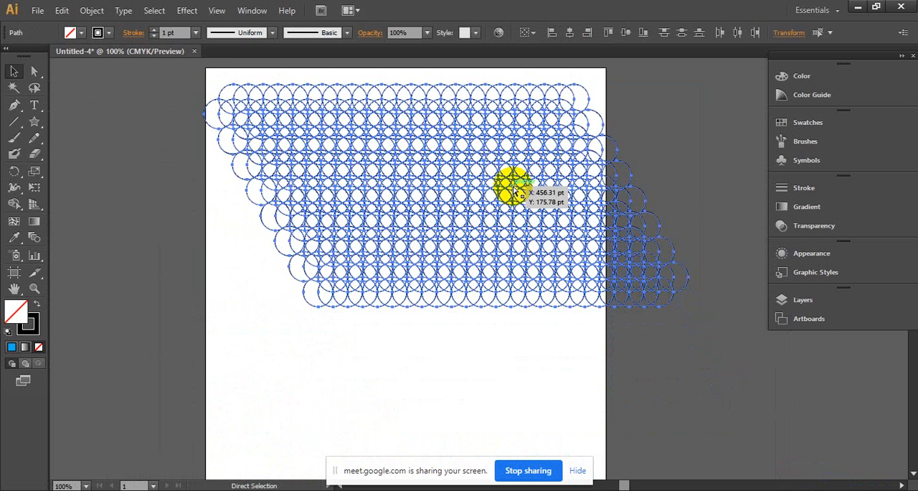
key("ctrl+z")
key("ctrl+z")
key("ctrl+z")
key("ctrl+z")
key("ctrl+z")
key("ctrl+z")
key("ctrl+z")
key("ctrl+z")
key("ctrl+z")
key("ctrl+z")
key("ctrl+z")
key("ctrl+z")
key("ctrl+z")
key("ctrl+z")
key("ctrl+z")
key("ctrl+z")
key("ctrl+z")
key("ctrl+z")
key("ctrl+z")
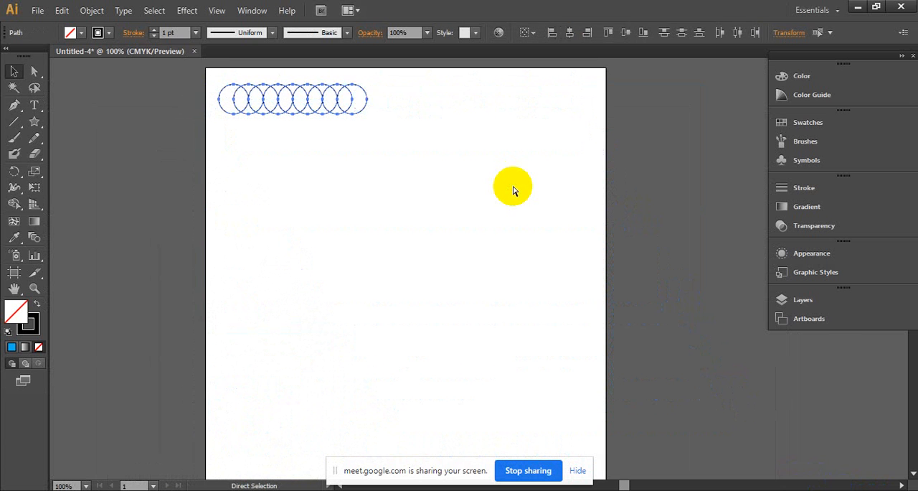
left_click(557, 206)
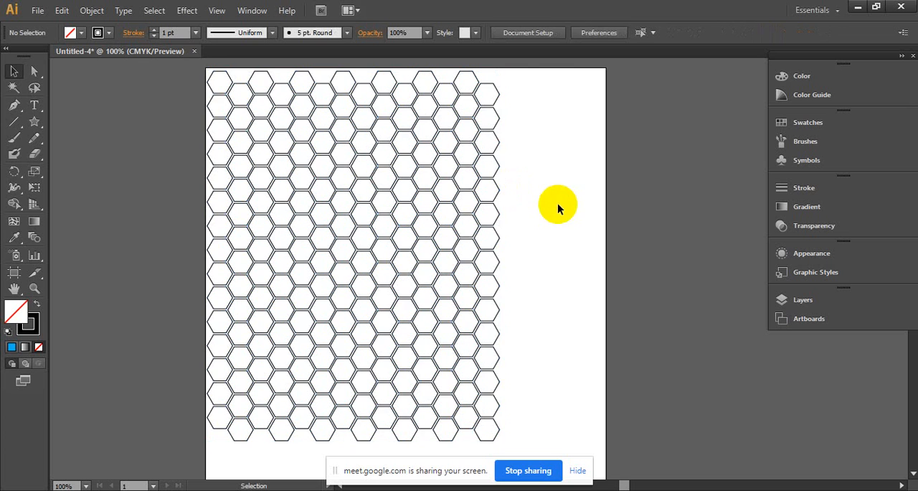
key("ctrl+space")
left_click(388, 258)
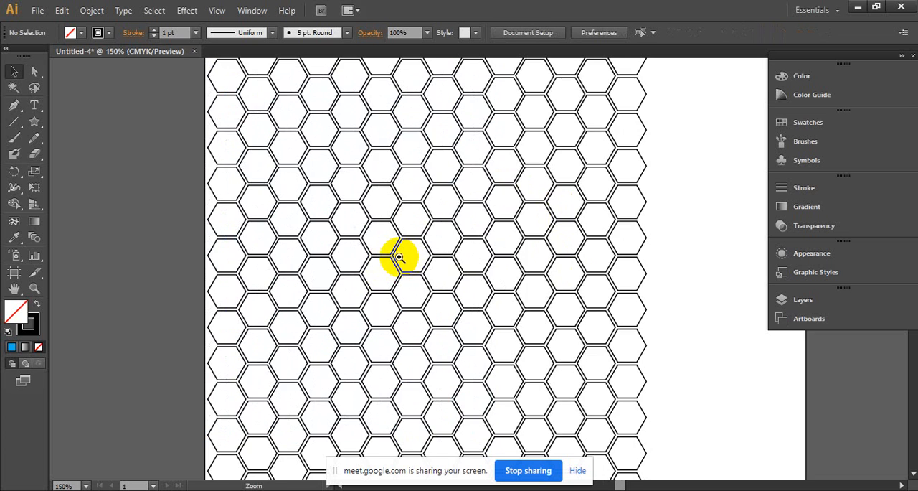
left_click(471, 256)
left_click(446, 226, "ctrl+alt")
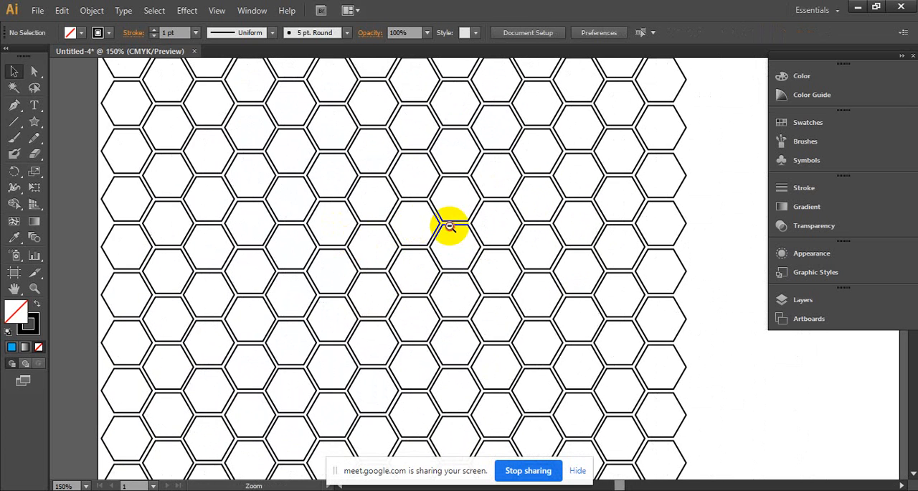
left_click(447, 226, "ctrl+alt")
left_click_drag(444, 233, 327, 206)
- Select a hexagon near the honeycomb's right side with the Direct Selection tool and deselect it
left_click(30, 73)
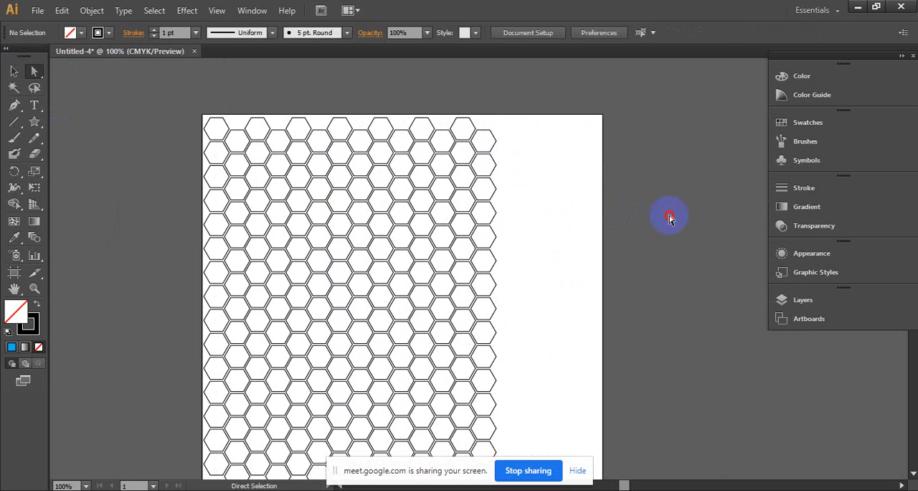
left_click(496, 213)
left_click(533, 209)
left_click(452, 207)
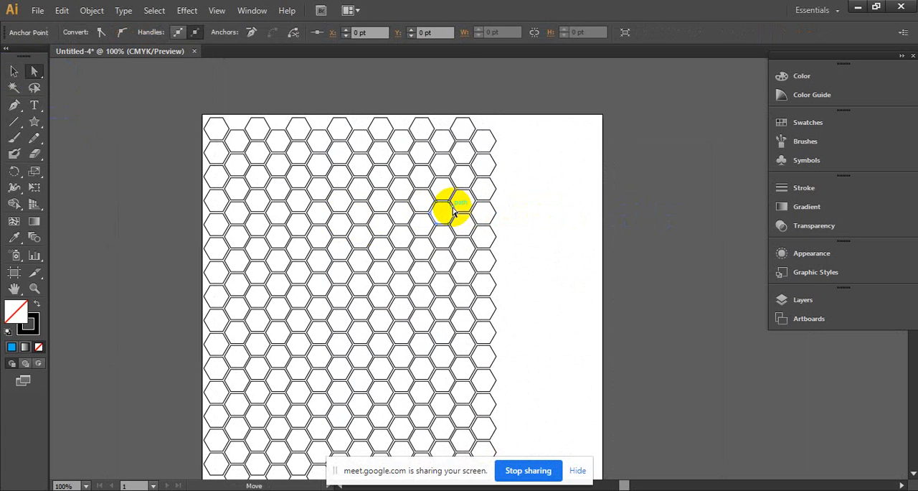
left_click(547, 220)
- Select a single hexagon in the middle of the honeycomb with the Direct Selection tool and switch to the Selection tool
left_click(436, 250, "ctrl")
left_click_drag(427, 248, 518, 255)
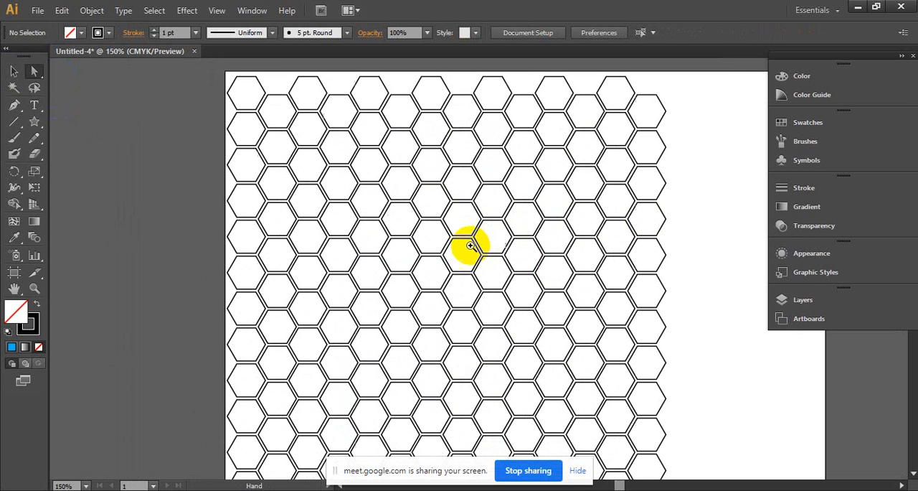
left_click(449, 256, "ctrl")
left_click_drag(467, 268, 387, 231)
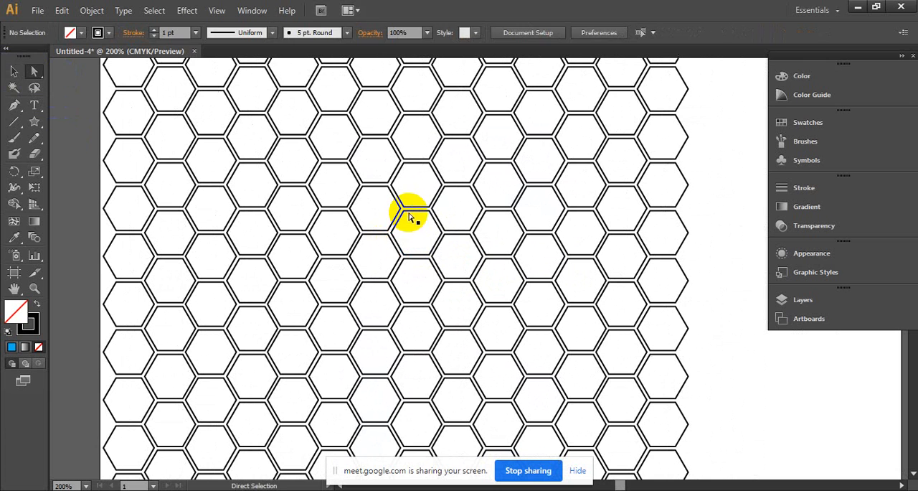
left_click(410, 218)
left_click(13, 71)
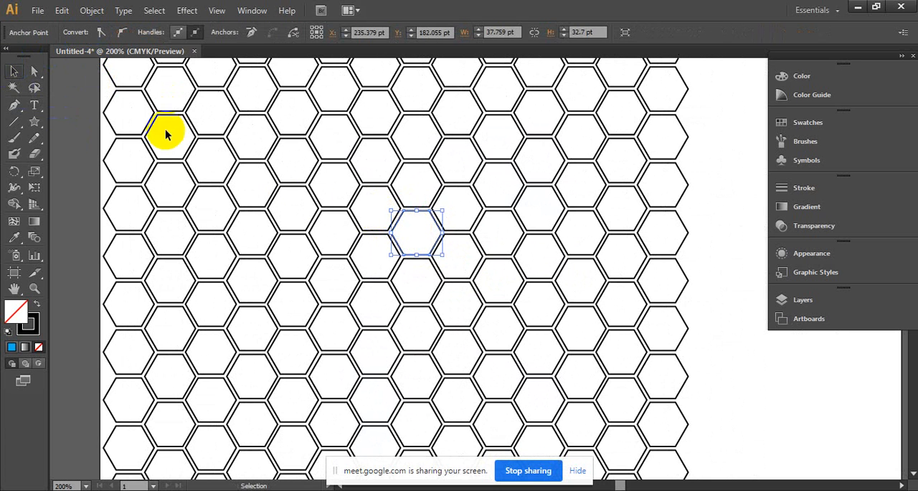
- Select the single hexagon in the middle of the honeycomb and fill it with CMYK Green
left_click(383, 200)
left_click(429, 215)
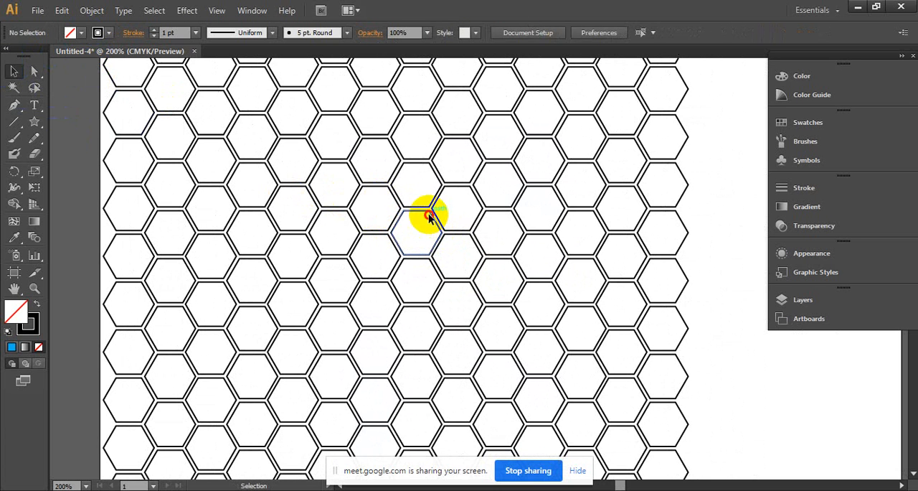
left_click(94, 33)
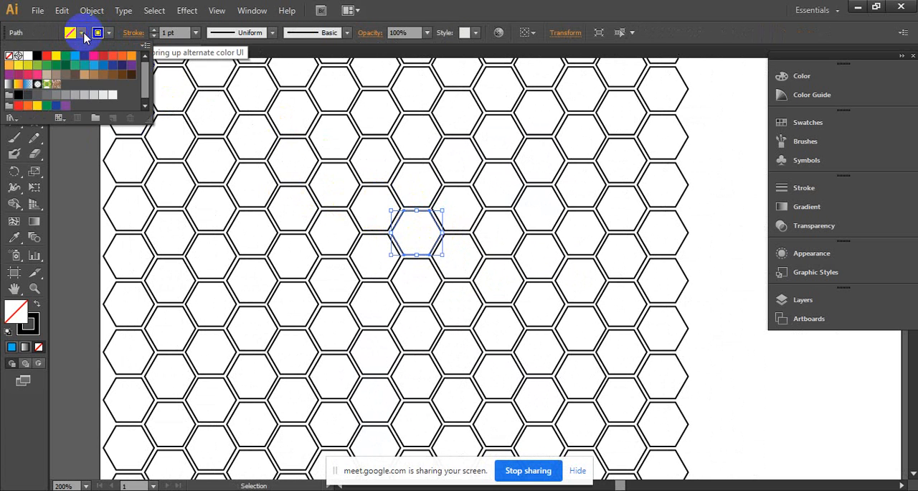
left_click(58, 66)
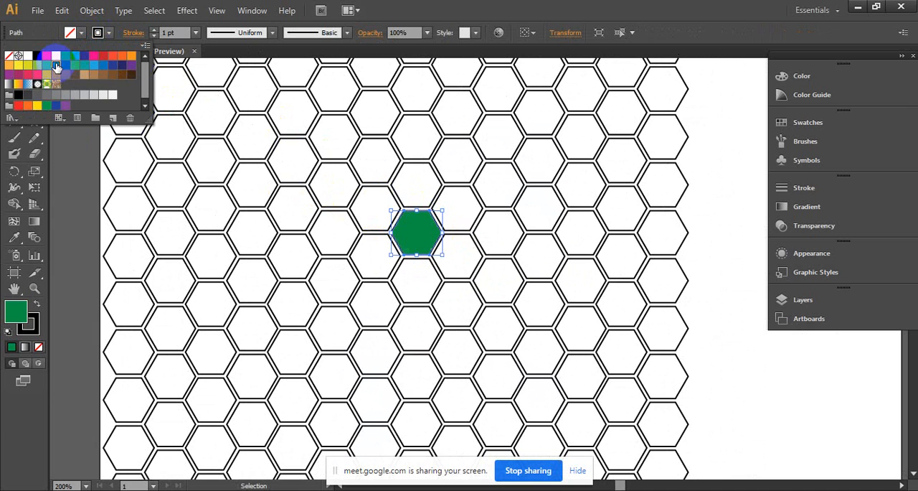
- Fill the hexagon adjoining the green one on its upper right with yellow
left_click(453, 195)
left_click(454, 188)
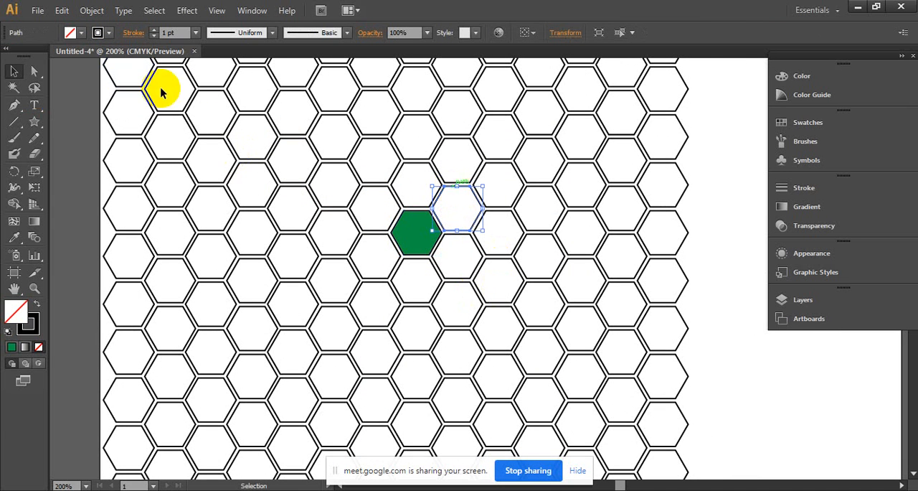
left_click(80, 34)
left_click_drag(55, 55, 470, 251)
- Fill the hexagon diagonally above and to the right of the yellow one with dark blue and deselect it
left_click(472, 245)
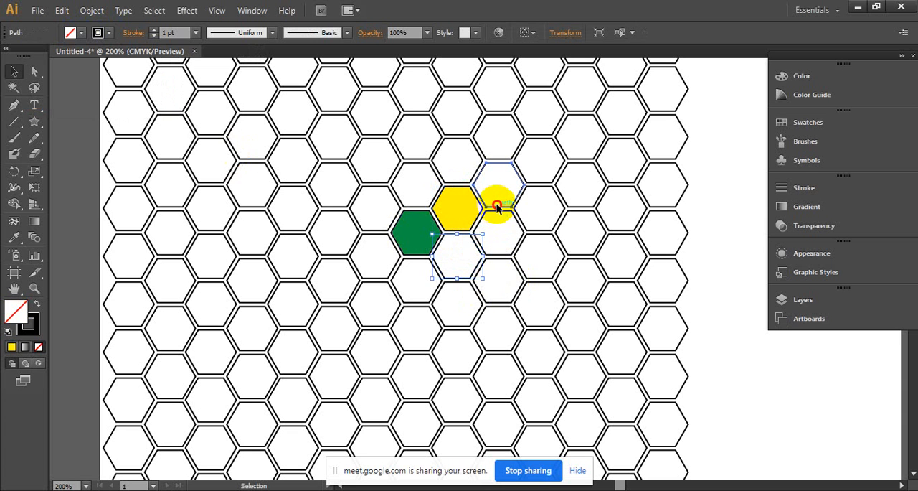
left_click(497, 205)
left_click(80, 33)
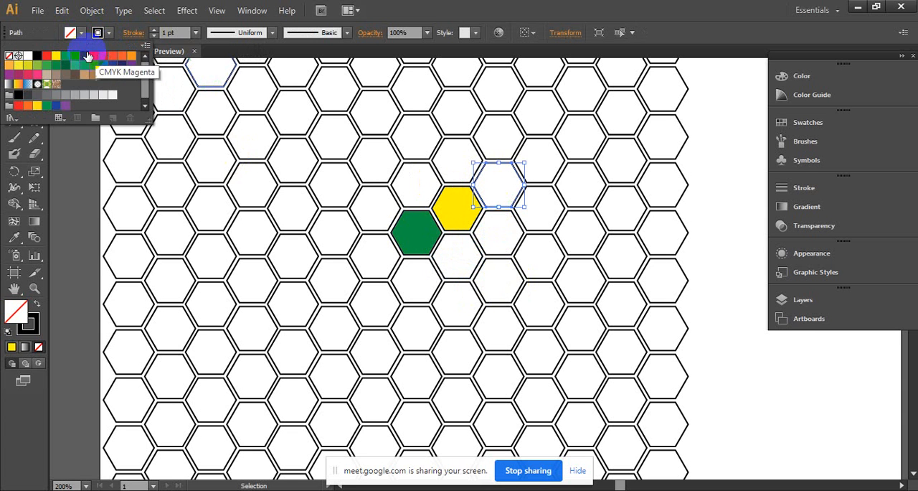
left_click(87, 56)
left_click(511, 236)
double_click(596, 253, "ctrl+alt")
left_click_drag(532, 288, 601, 273)
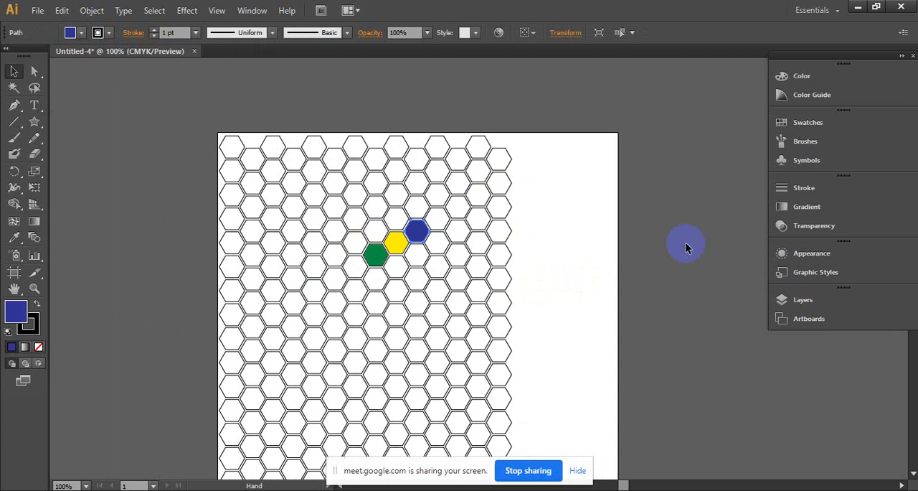
left_click(686, 244)
left_click(389, 271, "ctrl")
left_click_drag(478, 224, 426, 257)
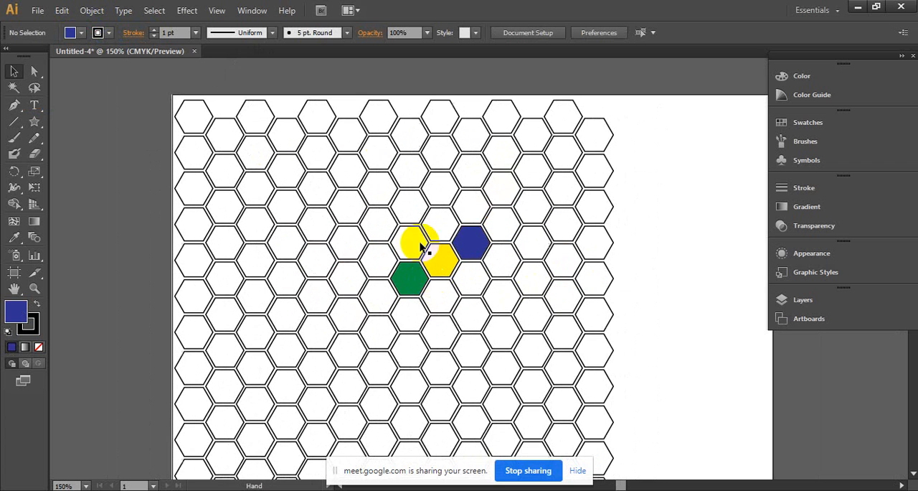
- Select the honeycomb's whole top row of hexagons, fill it with red and deselect it
left_click_drag(118, 80, 615, 105)
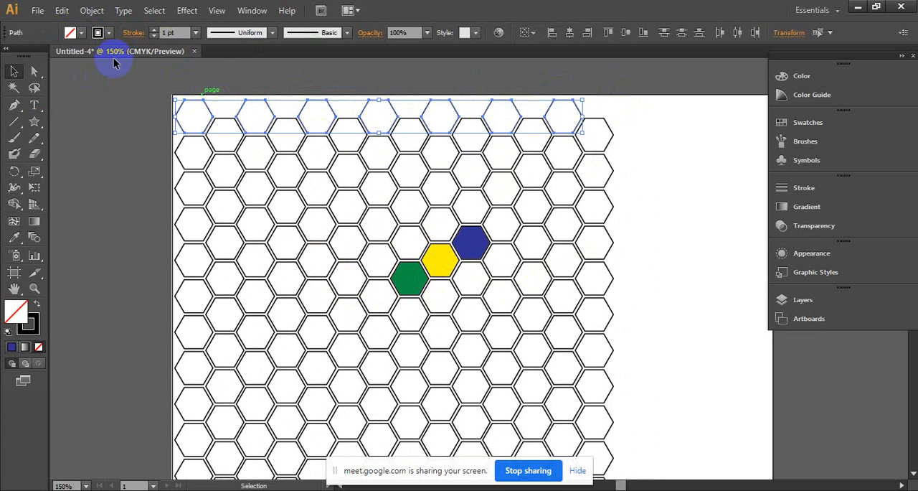
left_click(80, 33)
left_click(48, 57)
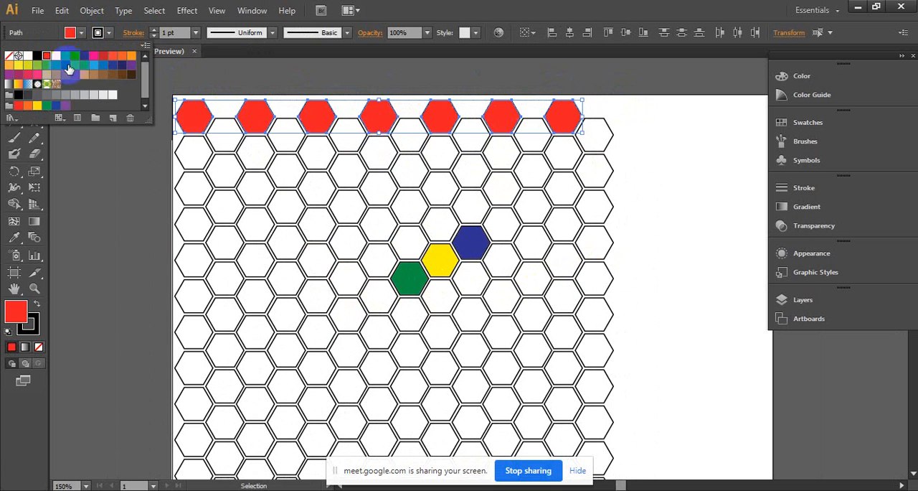
left_click(654, 169)
left_click(127, 147)
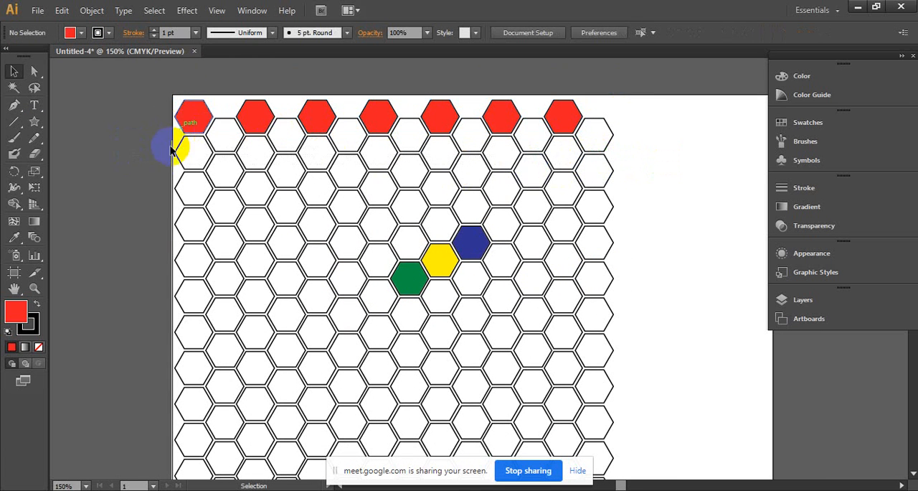
- Select the three staggered hexagon rows below the red row, try blue, grey and white-to-black fills, and apply the yellow-orange gradient
left_click_drag(157, 165, 625, 149)
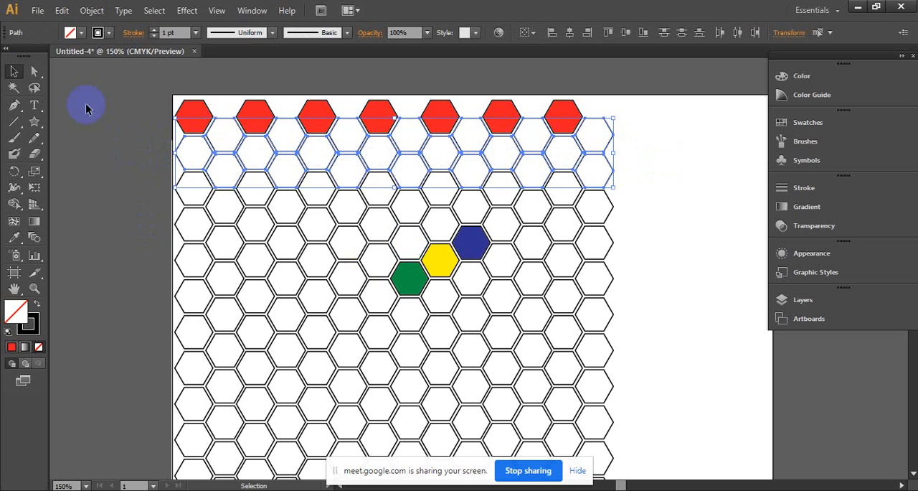
left_click(81, 32)
left_click(85, 56)
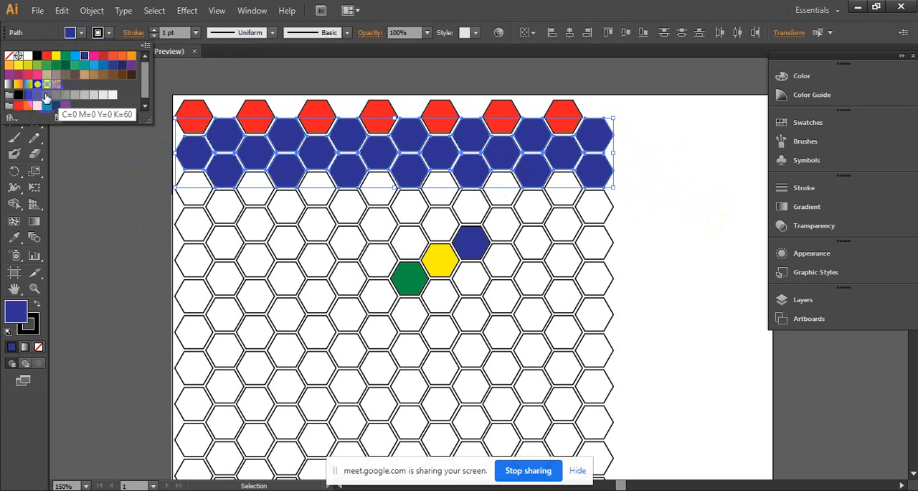
left_click(37, 94)
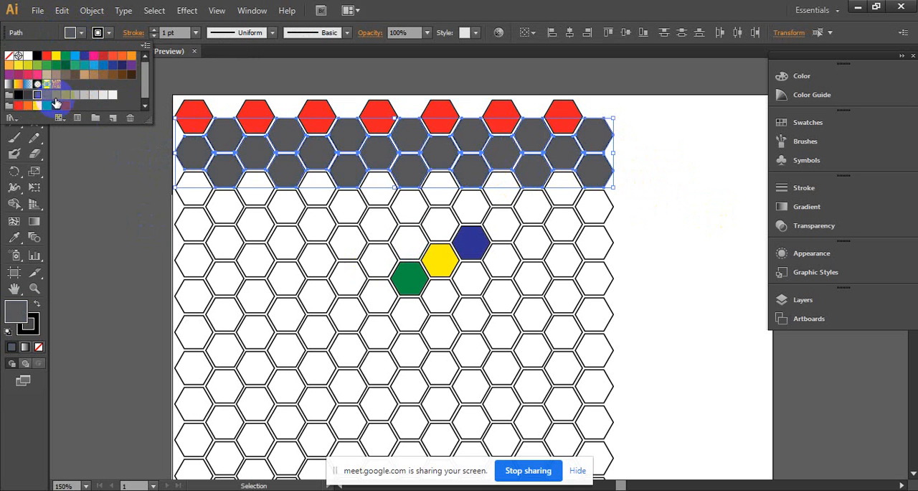
left_click(8, 84)
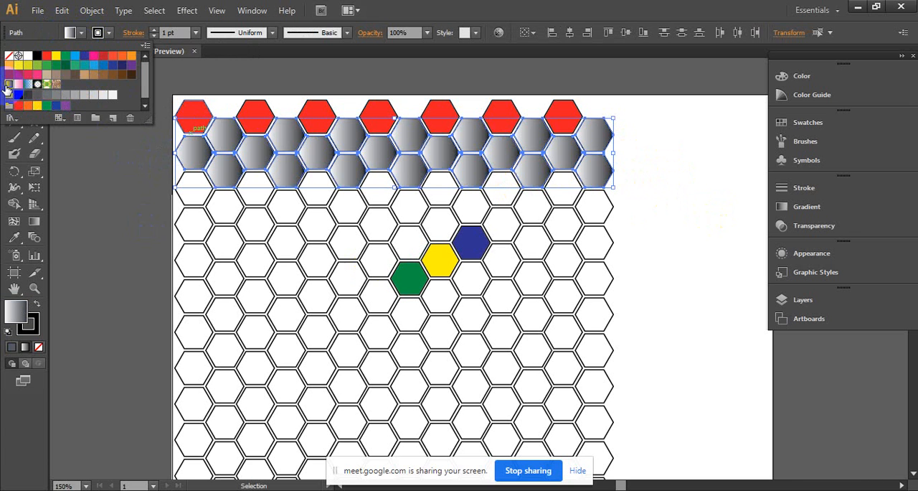
left_click(18, 84)
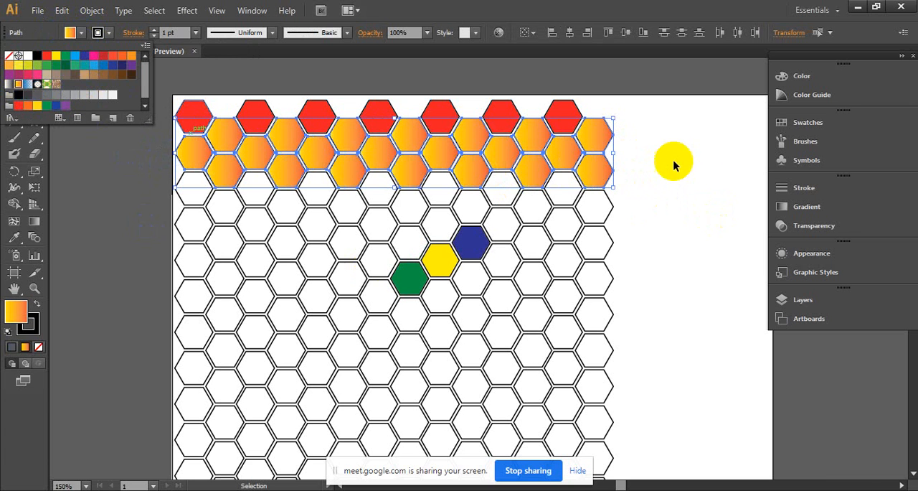
key("ctrl+space")
left_click(474, 185)
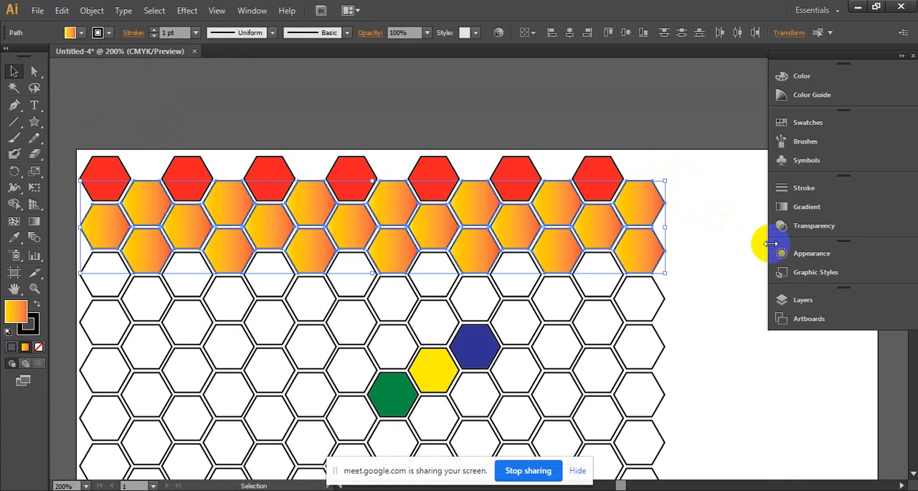
key("ctrl+shift+a")
left_click(700, 331, "ctrl+alt")
left_click(701, 331, "ctrl+alt")
- Examine the red and gradient-filled hexagon rows up close and within the whole pattern
left_click_drag(294, 221, 663, 225)
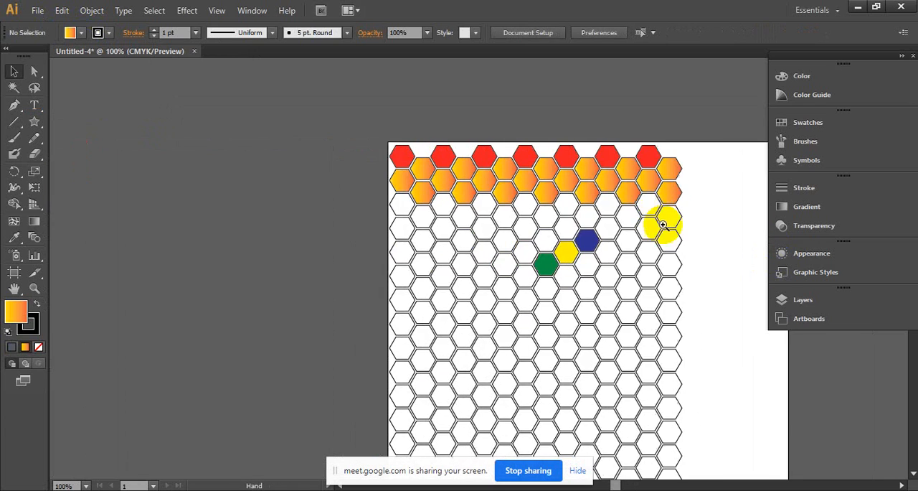
left_click(658, 214, "ctrl")
left_click(294, 264)
left_click(486, 206)
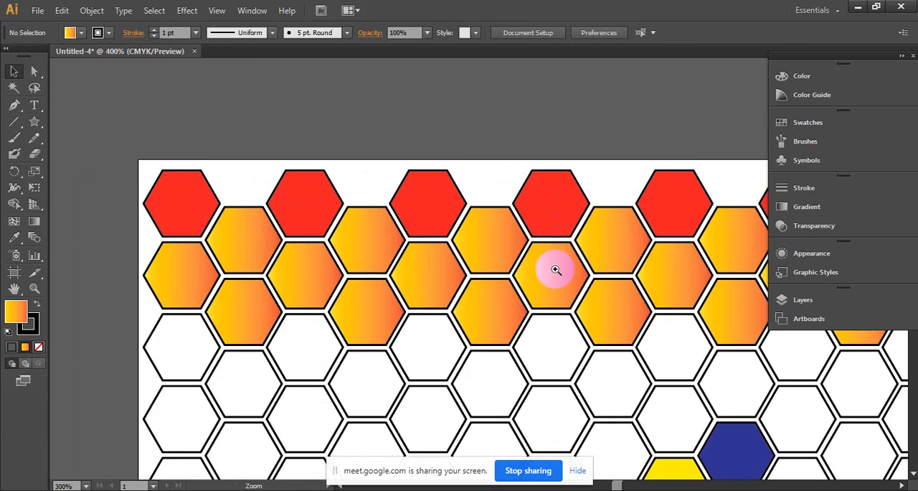
left_click(549, 262)
left_click(560, 287, "ctrl+alt")
left_click(558, 285, "ctrl+alt")
left_click(558, 285, "ctrl+alt")
left_click(558, 285, "ctrl+alt")
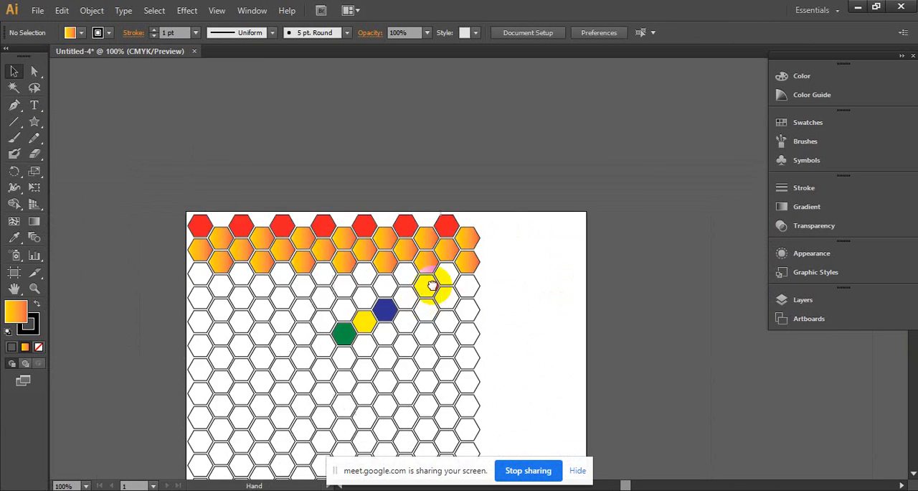
left_click_drag(308, 290, 375, 250)
left_click(389, 329, "ctrl")
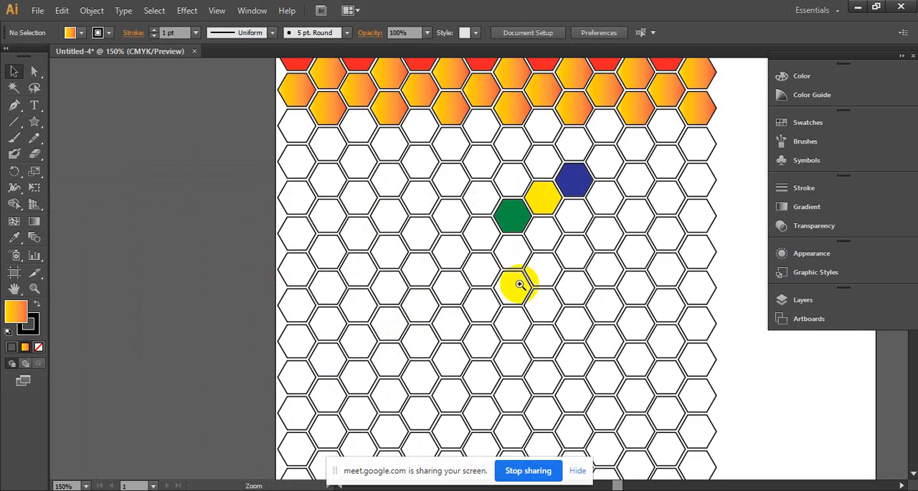
- Fill the band of hexagon rows from the lowest orange row down past the yellow hexagon with the blue-white gradient and deselect it
left_click_drag(546, 209, 484, 292)
left_click_drag(187, 205, 670, 275)
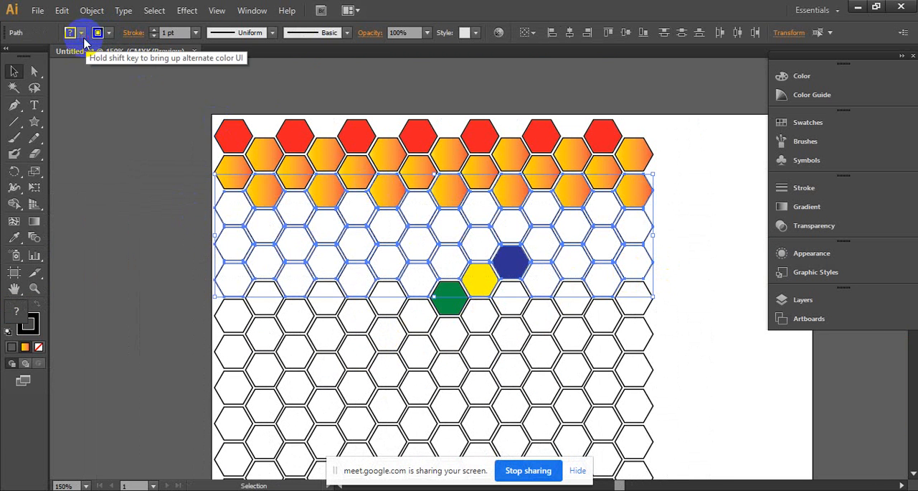
left_click(81, 32)
left_click(27, 85)
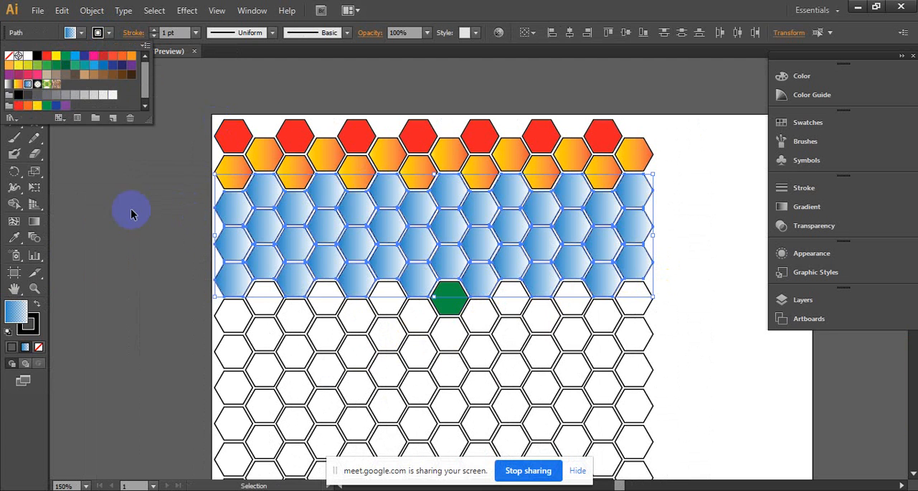
left_click(83, 311)
left_click(144, 278)
- Select the band of hexagon rows around the green hexagon, fill it with the Foliage pattern and deselect it
left_click_drag(158, 259, 710, 352)
left_click(81, 32)
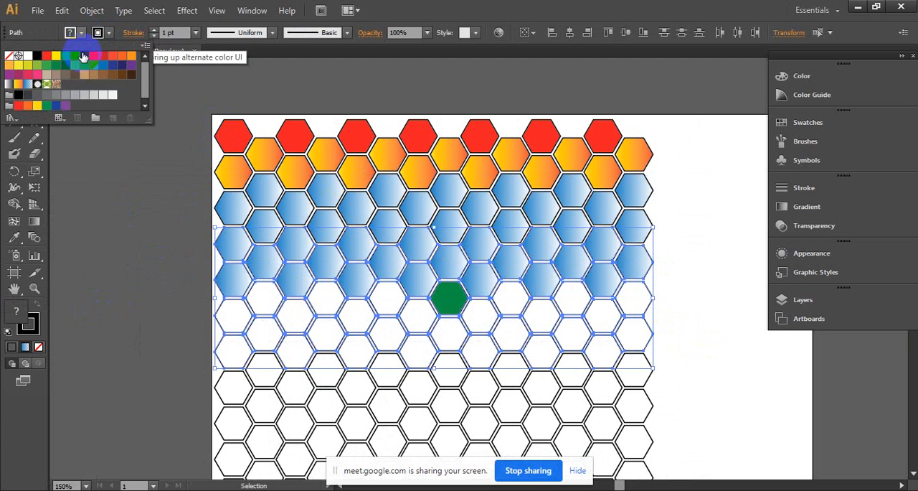
left_click(47, 85)
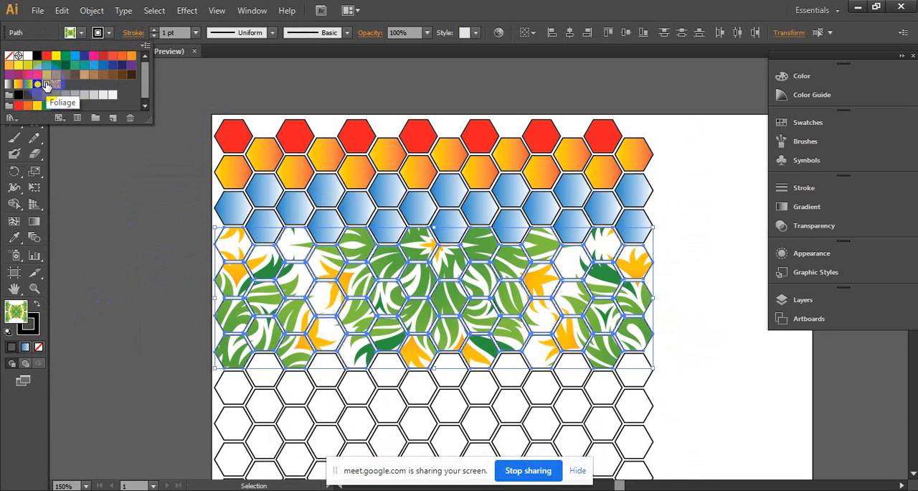
left_click(63, 227)
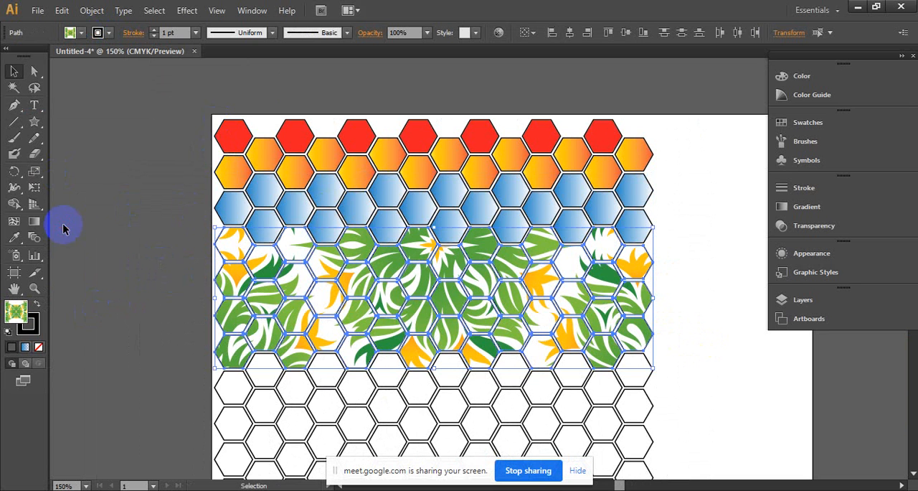
left_click(108, 238)
- Select the entire coloured honeycomb and delete it from the artboard
left_click(395, 286, "ctrl")
left_click_drag(515, 203, 341, 282)
left_click_drag(357, 313, 421, 259)
left_click(80, 33)
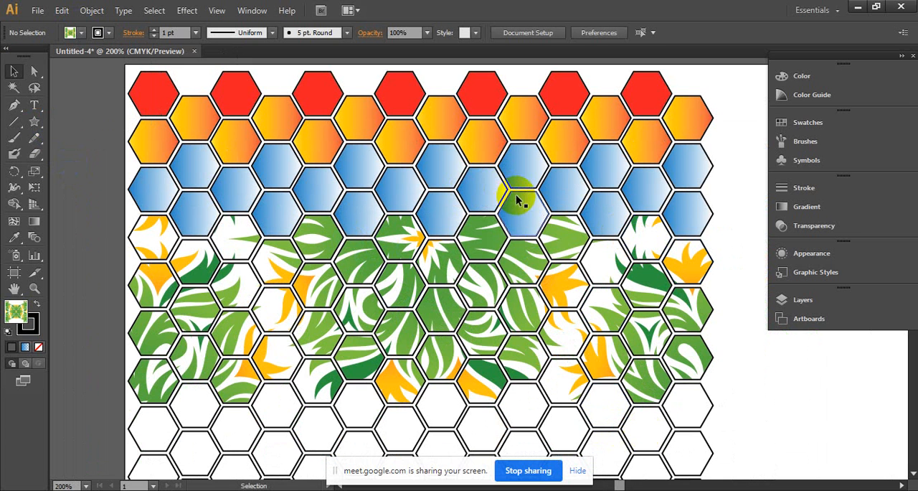
left_click(550, 338, "ctrl+alt")
left_click(550, 338, "ctrl+alt")
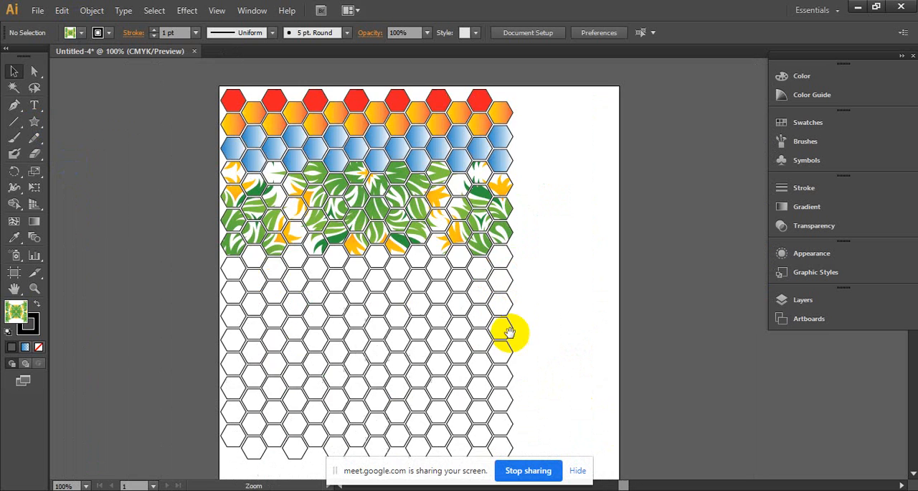
left_click_drag(403, 282, 403, 302)
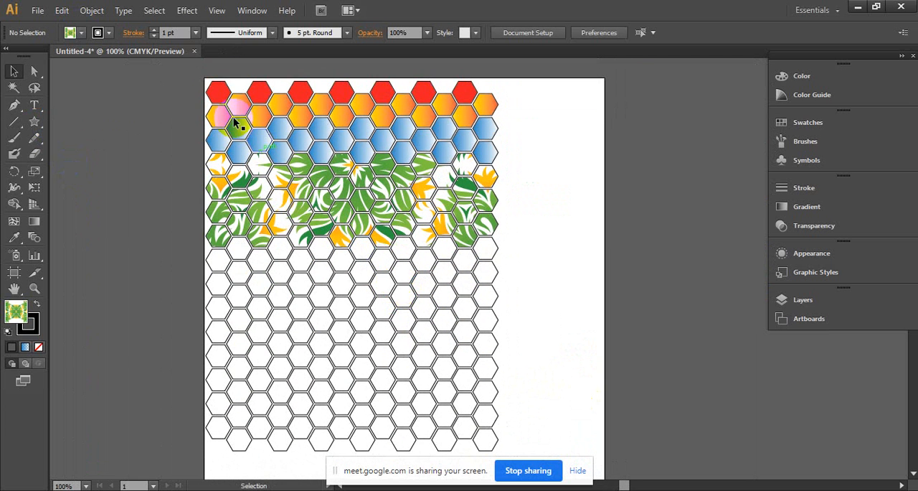
left_click_drag(265, 204, 572, 445)
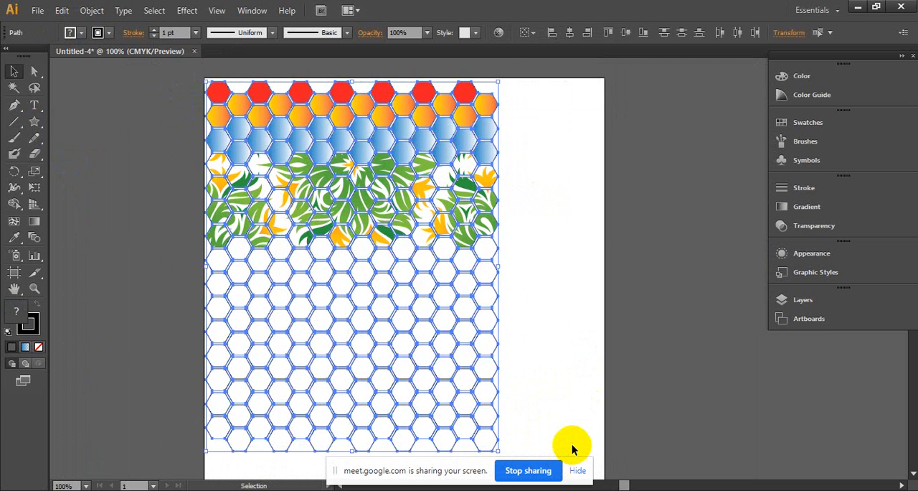
key("Delete")
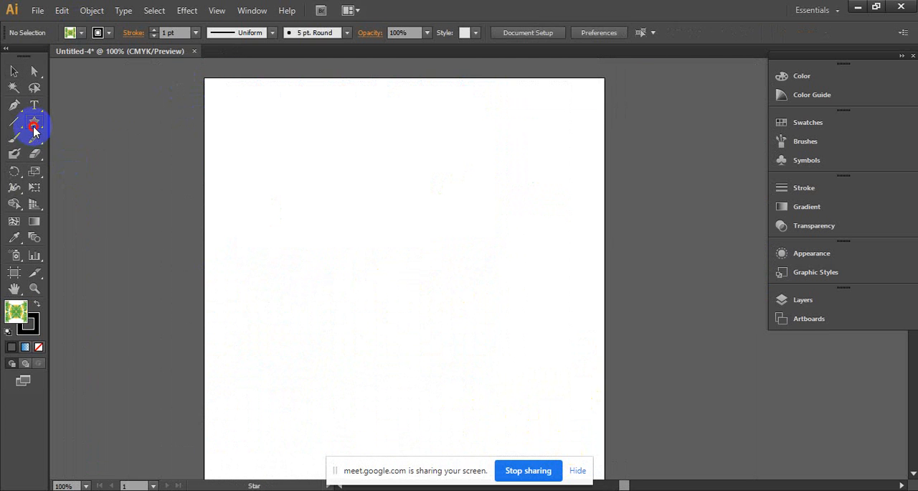
- Draw a small square near the artboard's upper-left corner with the Rectangle tool and set its fill to None
left_click_drag(33, 130, 66, 123)
mouse_move(228, 102)
left_mouse_down()
mouse_move(254, 140)
mouse_move(268, 141)
left_mouse_up()
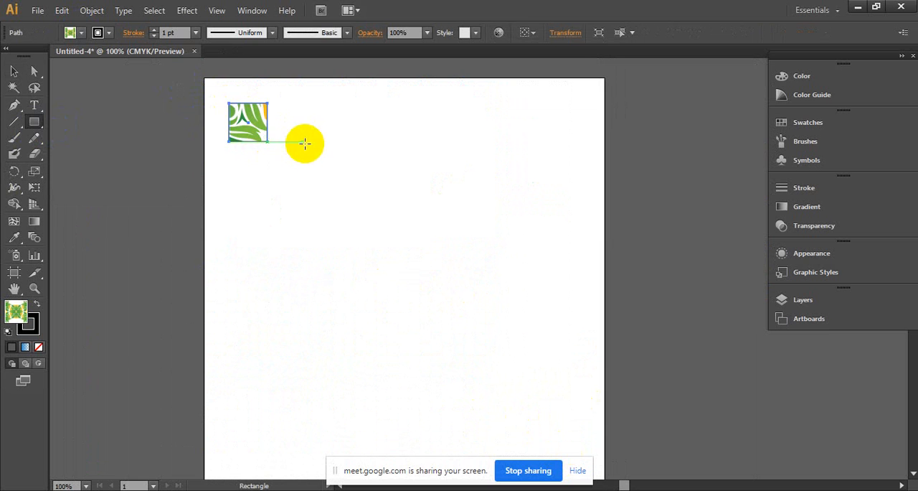
left_click(98, 33)
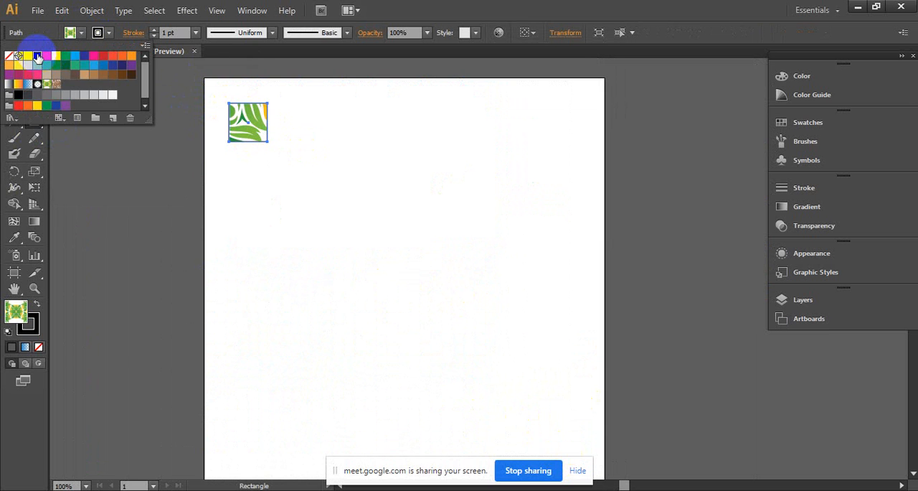
left_click(37, 56)
left_click(81, 33)
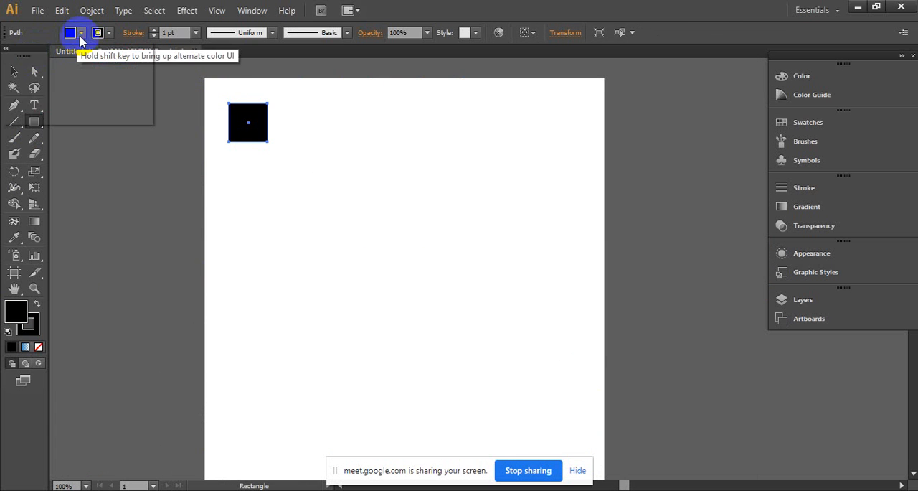
left_click(70, 32)
left_click(10, 56)
left_click(189, 70)
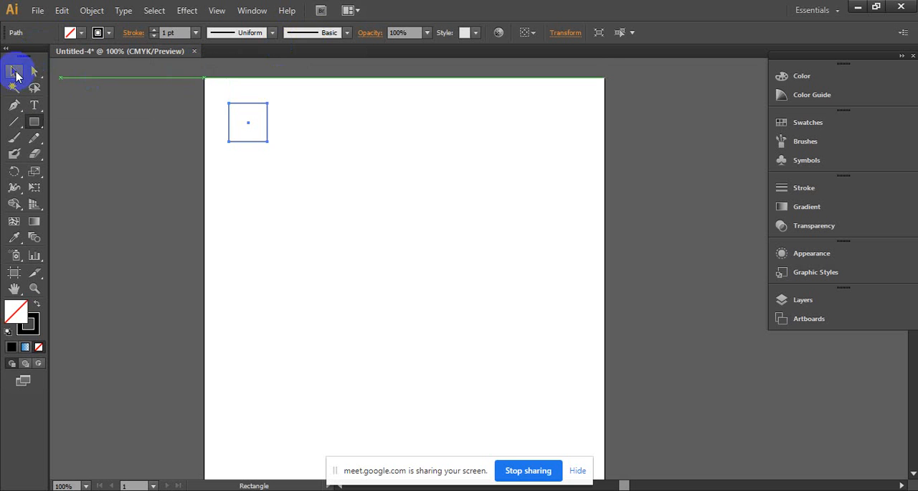
- Duplicate the square a short distance to its right and repeat the copy to build a row of eight squares
left_click(15, 71)
left_click_drag(251, 128, 297, 128)
key("ctrl+d")
key("ctrl+d")
key("ctrl+d")
key("ctrl+d")
key("ctrl+d")
key("ctrl+d")
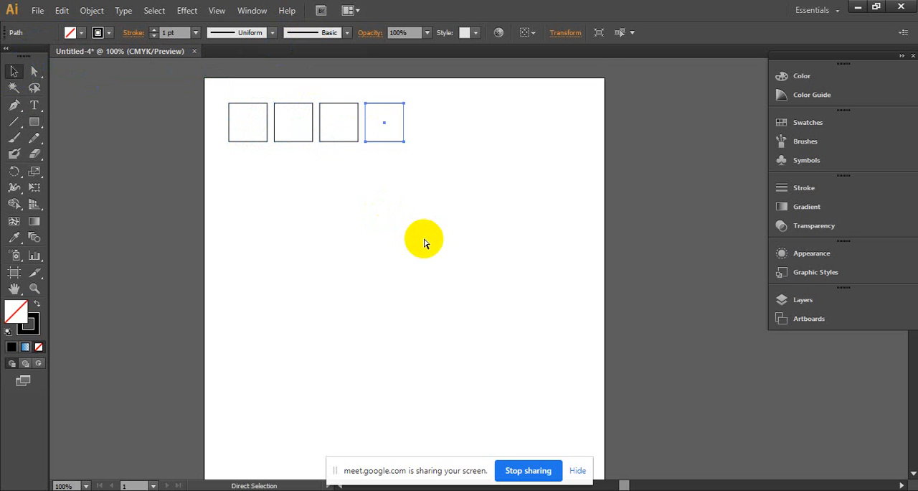
- Select the whole row of squares, duplicate it just below and repeat the copy to make six rows
key("ctrl+a")
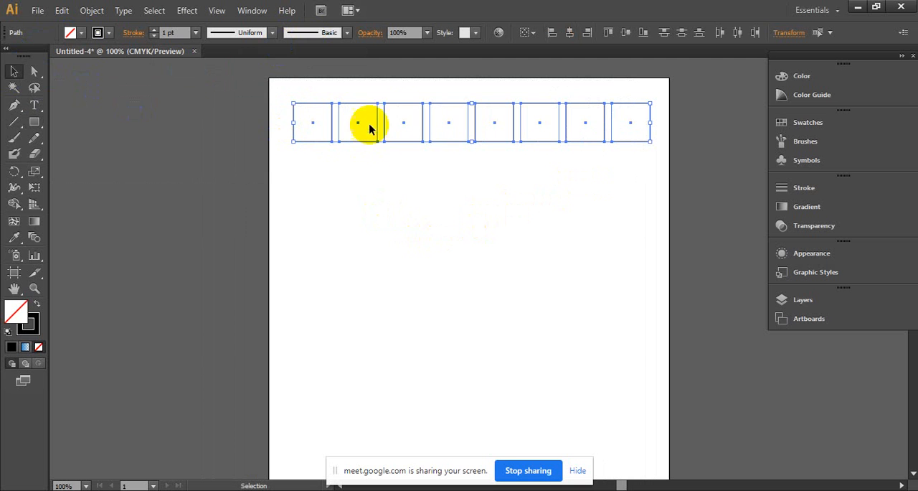
left_click_drag(405, 123, 403, 180)
key("ctrl+d")
key("ctrl+d")
key("ctrl+d")
key("ctrl+d")
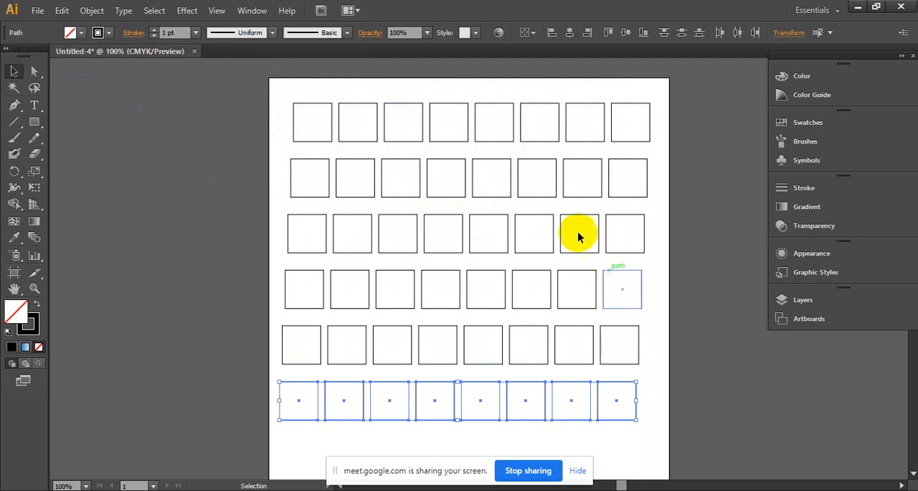
- Move the seventh square of the third row off the artboard, then undo the move and deselect
left_click(680, 236)
left_click_drag(598, 213, 210, 171)
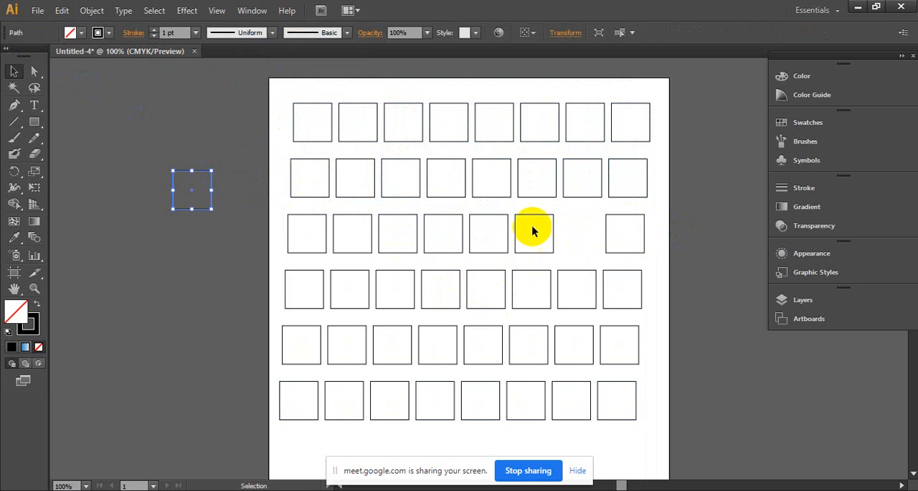
left_click_drag(533, 230, 562, 246)
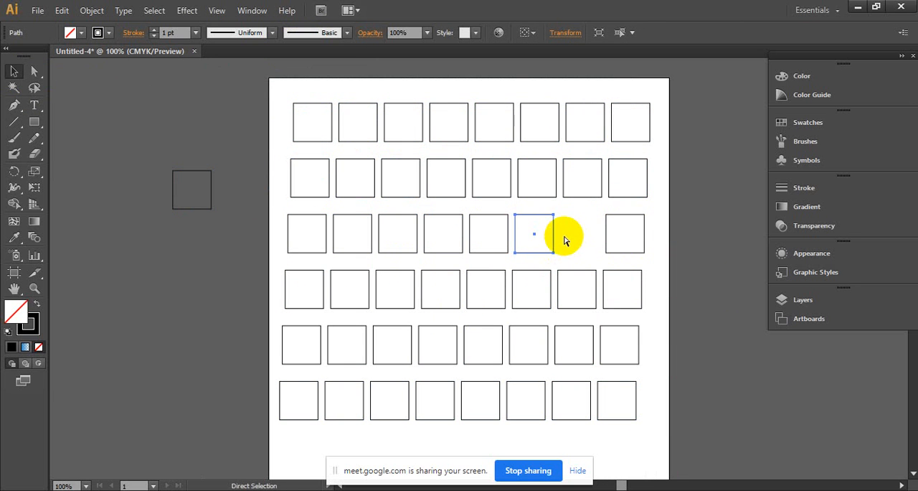
key("ctrl+z")
left_click(693, 241)
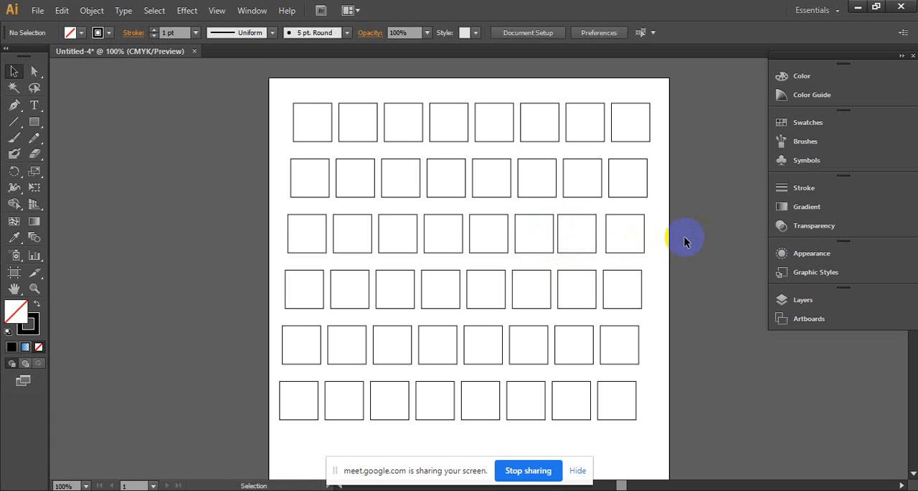
left_click_drag(697, 211, 232, 262)
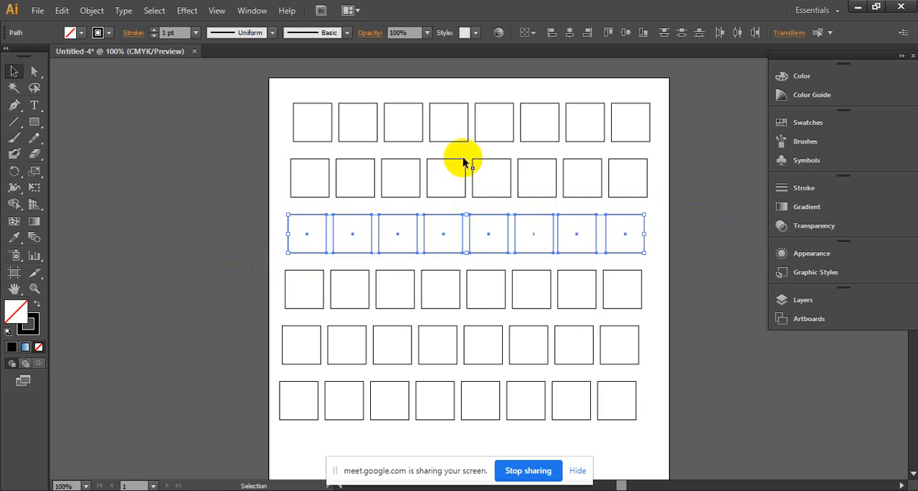
left_click(682, 209)
left_click_drag(681, 209, 191, 244)
right_click(420, 228)
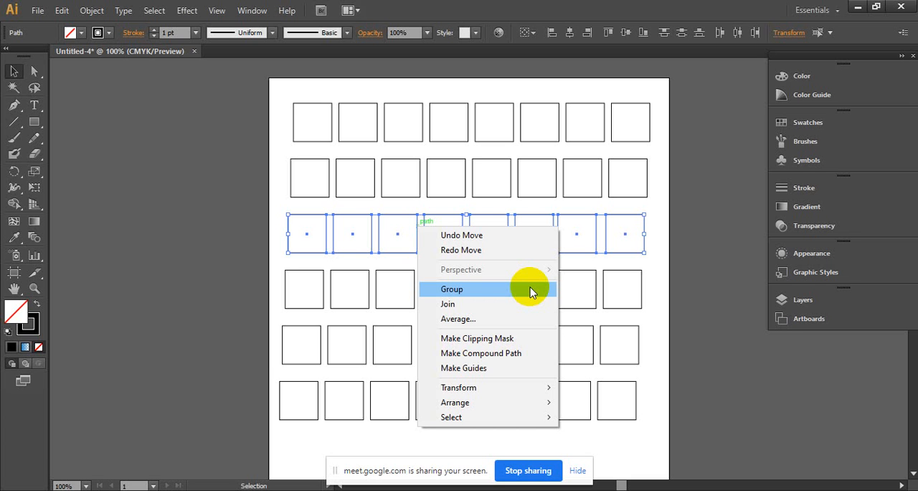
left_click(760, 190)
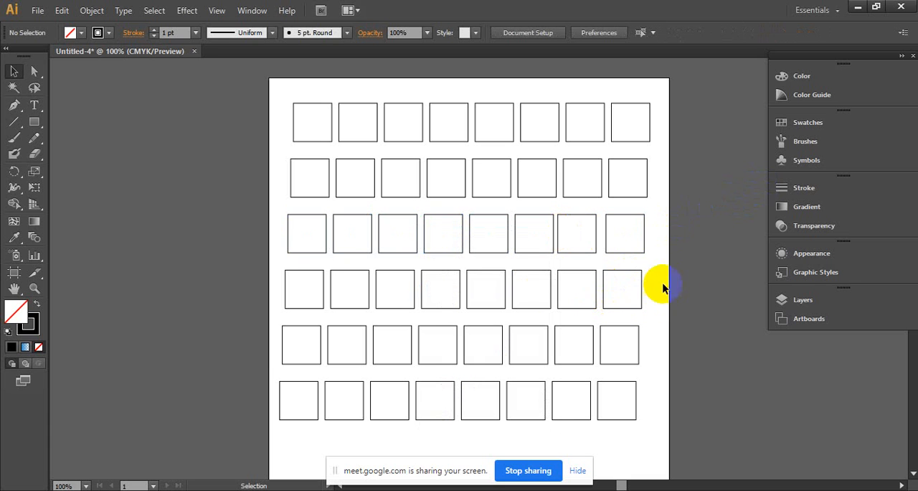
- Group the fourth row of squares and move the group slightly to the right
left_click_drag(674, 276, 218, 302)
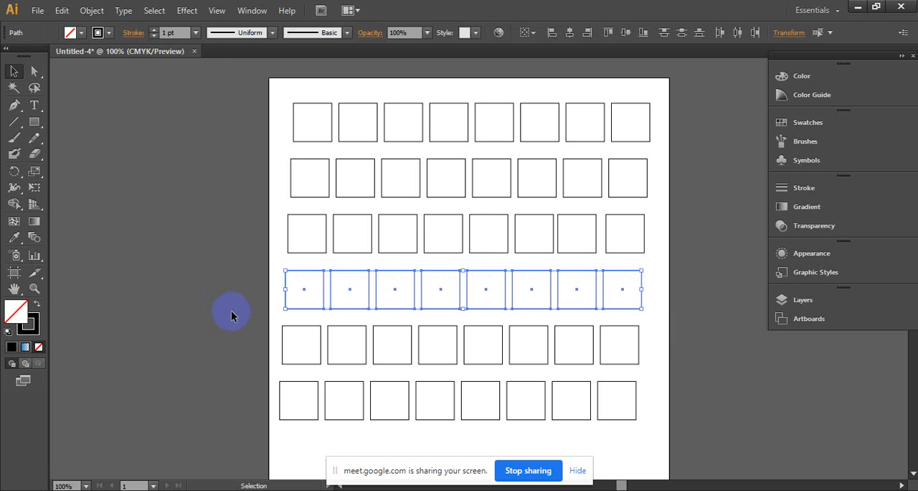
right_click(348, 294)
left_click(385, 160)
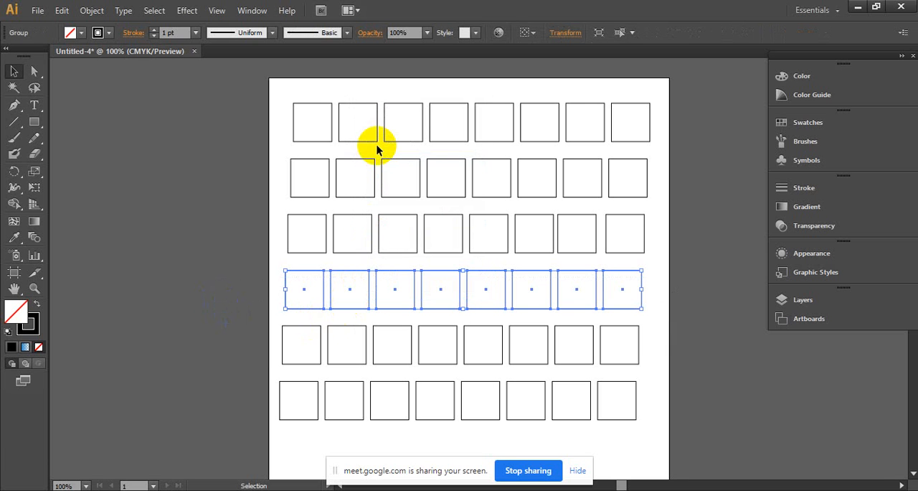
left_click(149, 166)
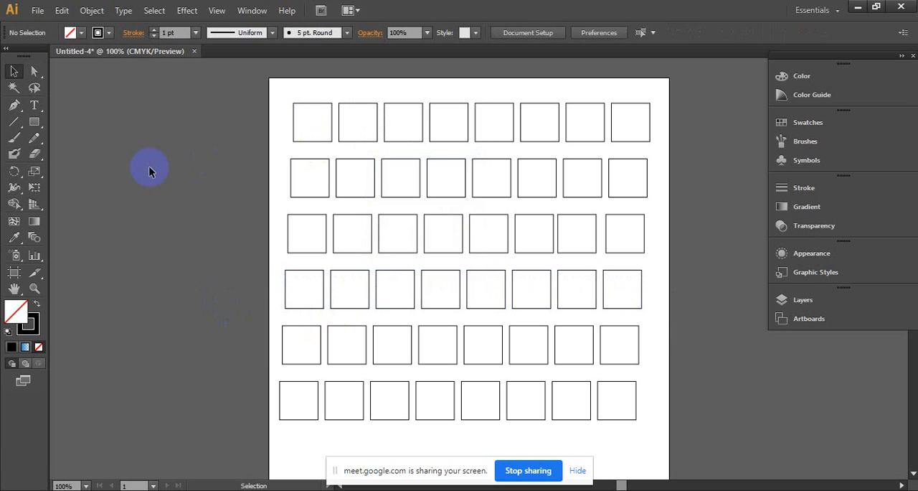
left_click(305, 272)
mouse_move(305, 274)
left_mouse_down()
mouse_move(103, 285)
mouse_move(219, 254)
mouse_move(250, 207)
mouse_move(282, 250)
mouse_move(354, 282)
mouse_move(302, 273)
left_mouse_up()
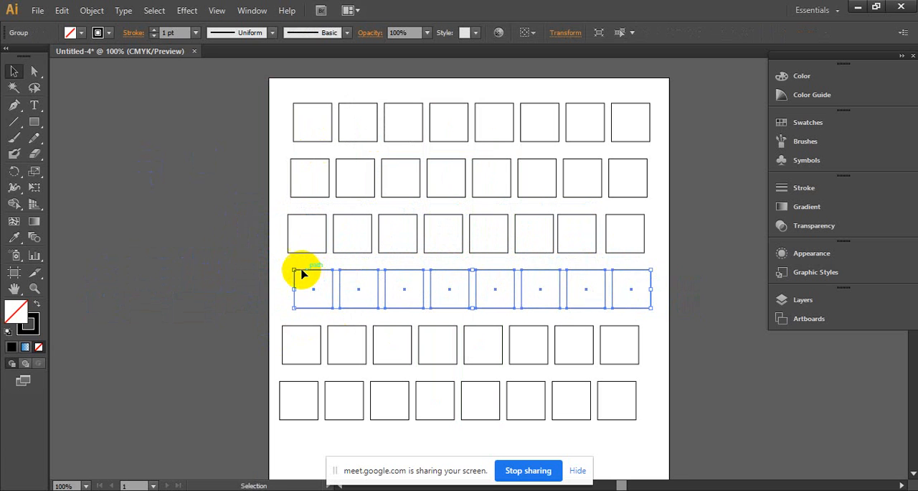
- Ungroup the fourth row of squares and clear the selection
right_click(399, 277)
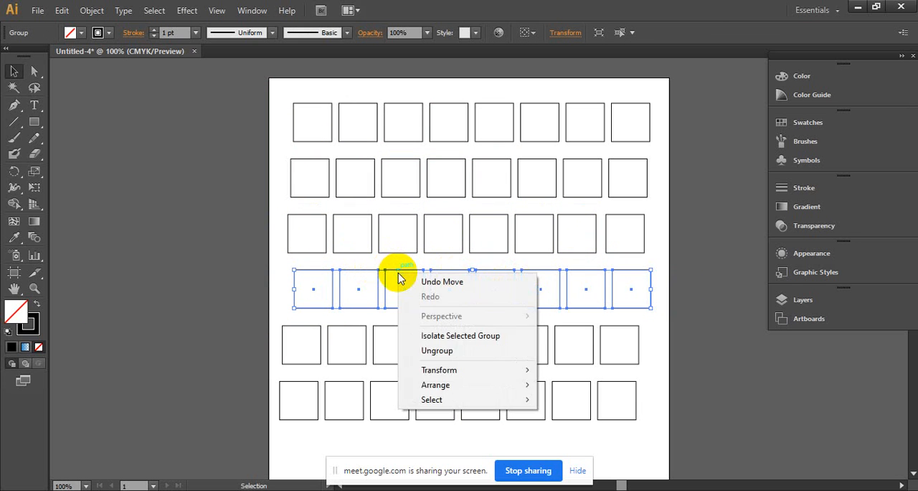
left_click(463, 355)
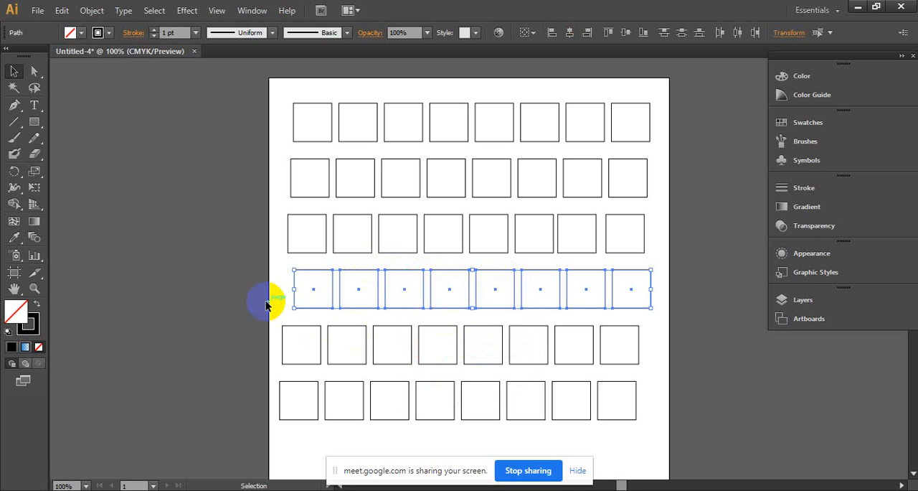
left_click(265, 304)
- Move the fourth row's second square off the artboard to the left, and shift its third and fourth squares left individually
left_click_drag(355, 275, 201, 239)
left_click_drag(385, 280, 351, 275)
left_click(433, 280)
mouse_move(432, 279)
left_mouse_down()
mouse_move(418, 274)
mouse_move(418, 282)
left_mouse_up()
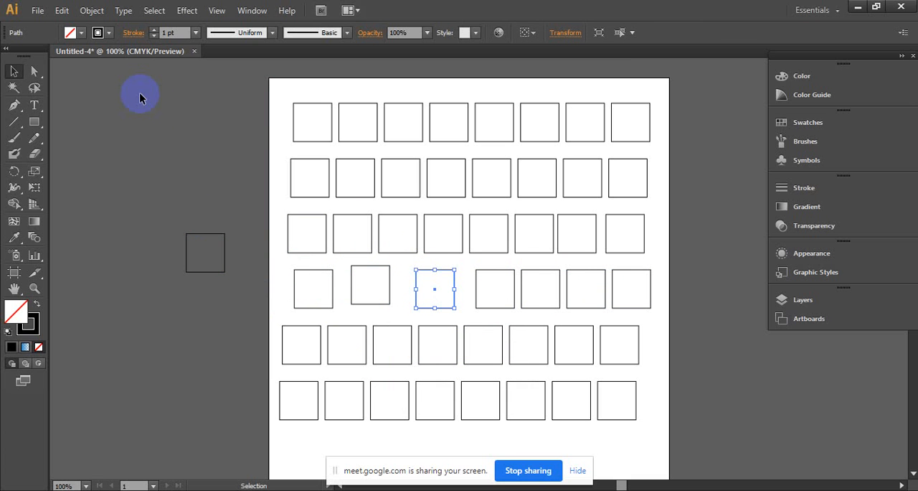
- Group the first two squares of the top row with the first two of the second row, then deselect them
left_click_drag(270, 80, 367, 193)
right_click(353, 161)
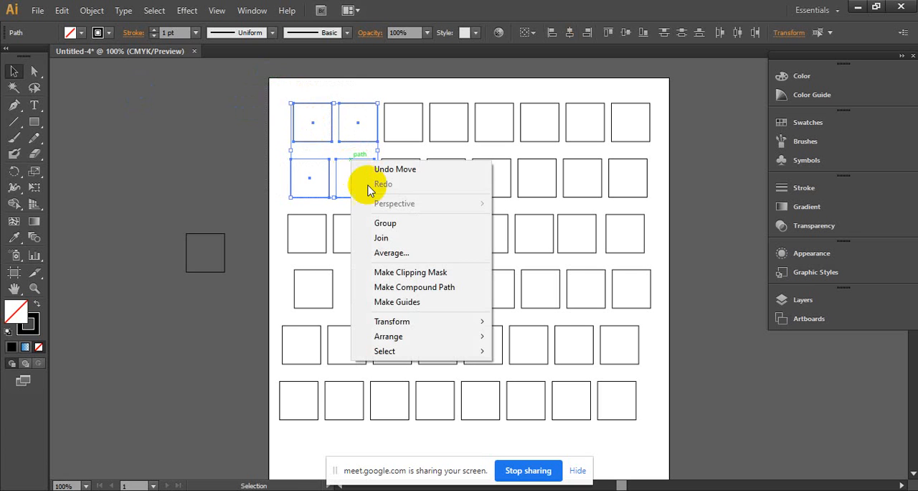
left_click(400, 224)
left_click(219, 137)
- Move the group of four squares around as one object, then delete it from the artboard
left_click_drag(307, 141, 358, 138)
left_click_drag(355, 137, 287, 121)
left_click_drag(277, 119, 723, 272)
key("Delete")
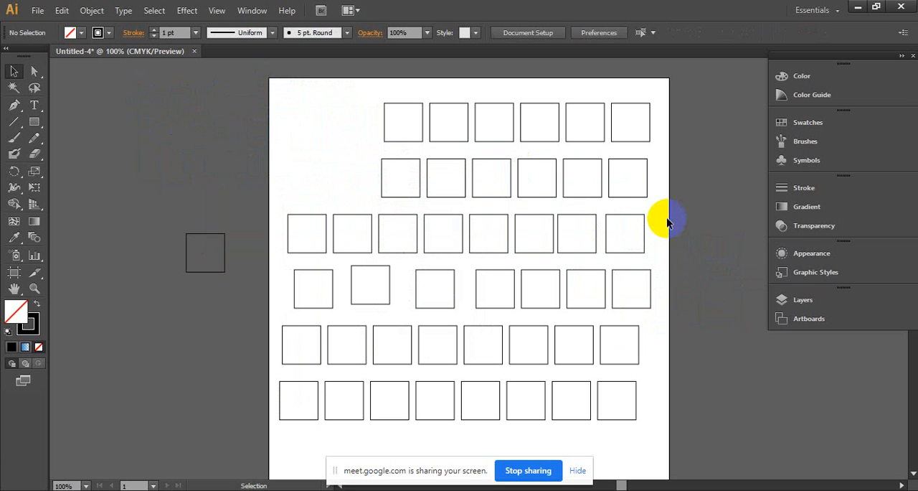
- Move the first four remaining top-row squares up and left one by one, and the fifth down over the second row
left_click_drag(411, 109, 332, 96)
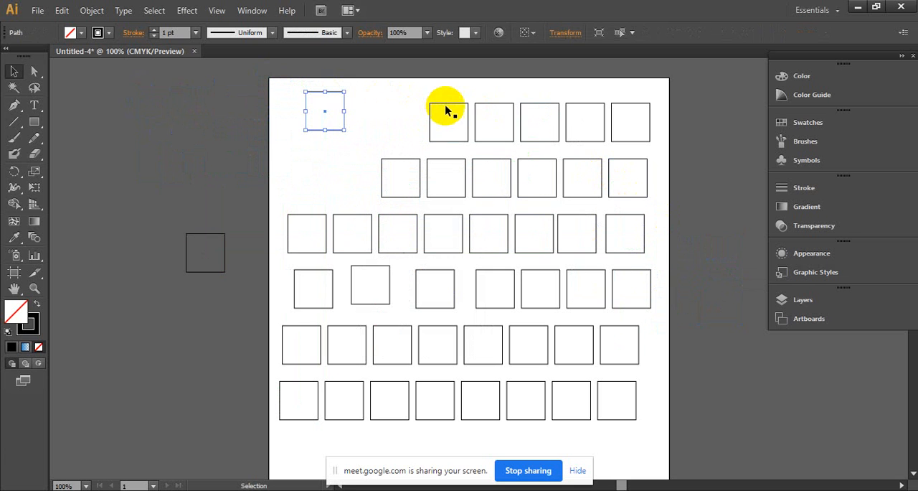
left_click_drag(447, 108, 387, 89)
left_click_drag(500, 107, 449, 80)
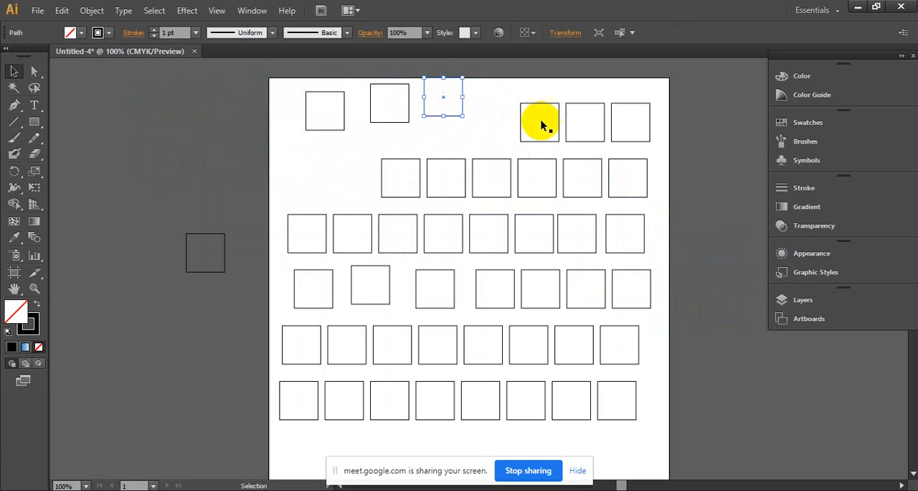
left_click_drag(540, 106, 500, 80)
left_click_drag(580, 106, 492, 157)
left_click(562, 117)
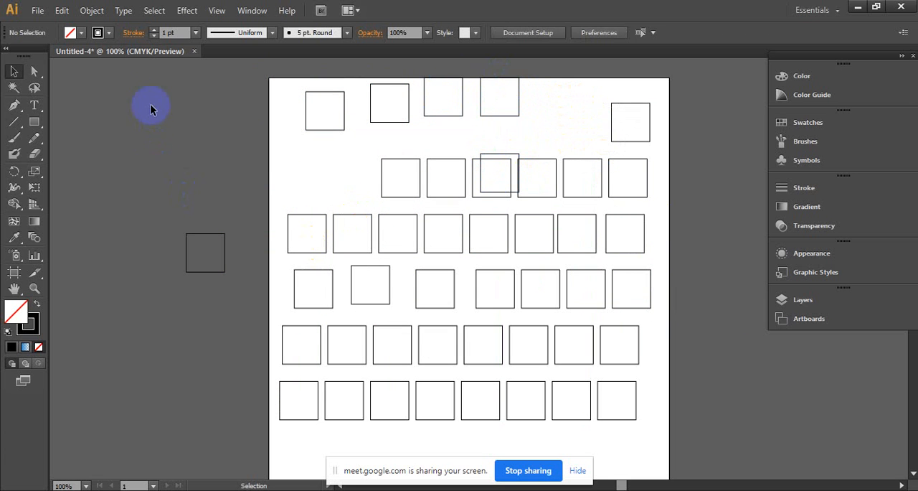
- Select all the squares, including the one outside the artboard, and delete them
left_click_drag(150, 107, 700, 442)
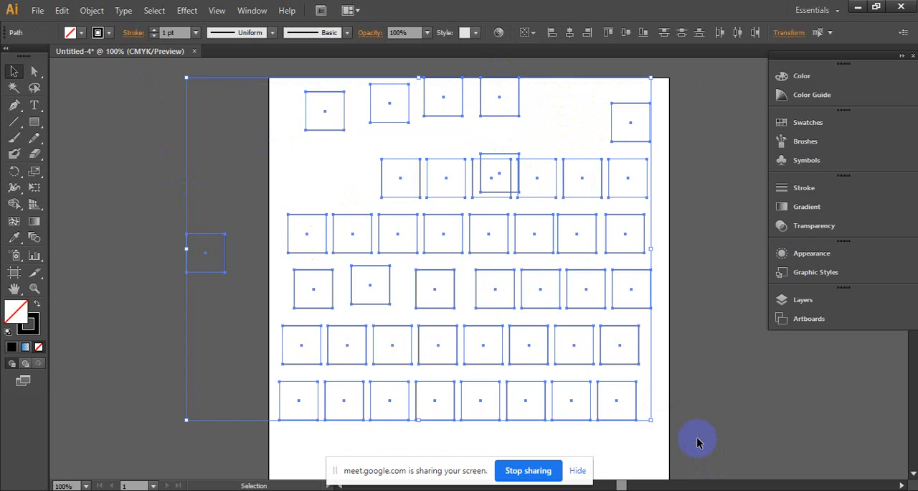
key("Delete")
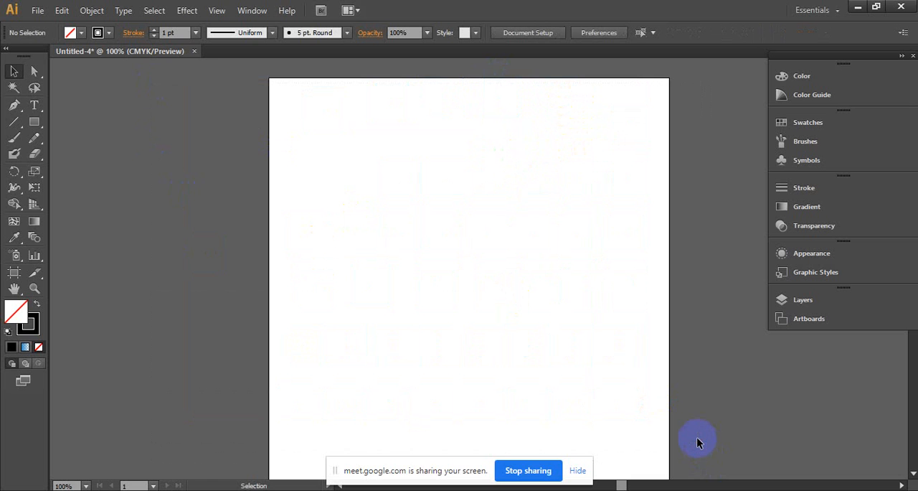
left_click(490, 120)
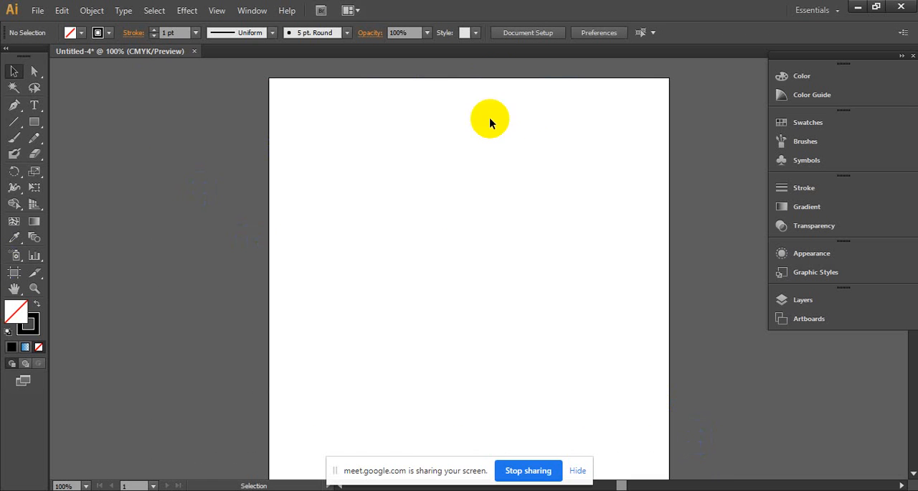